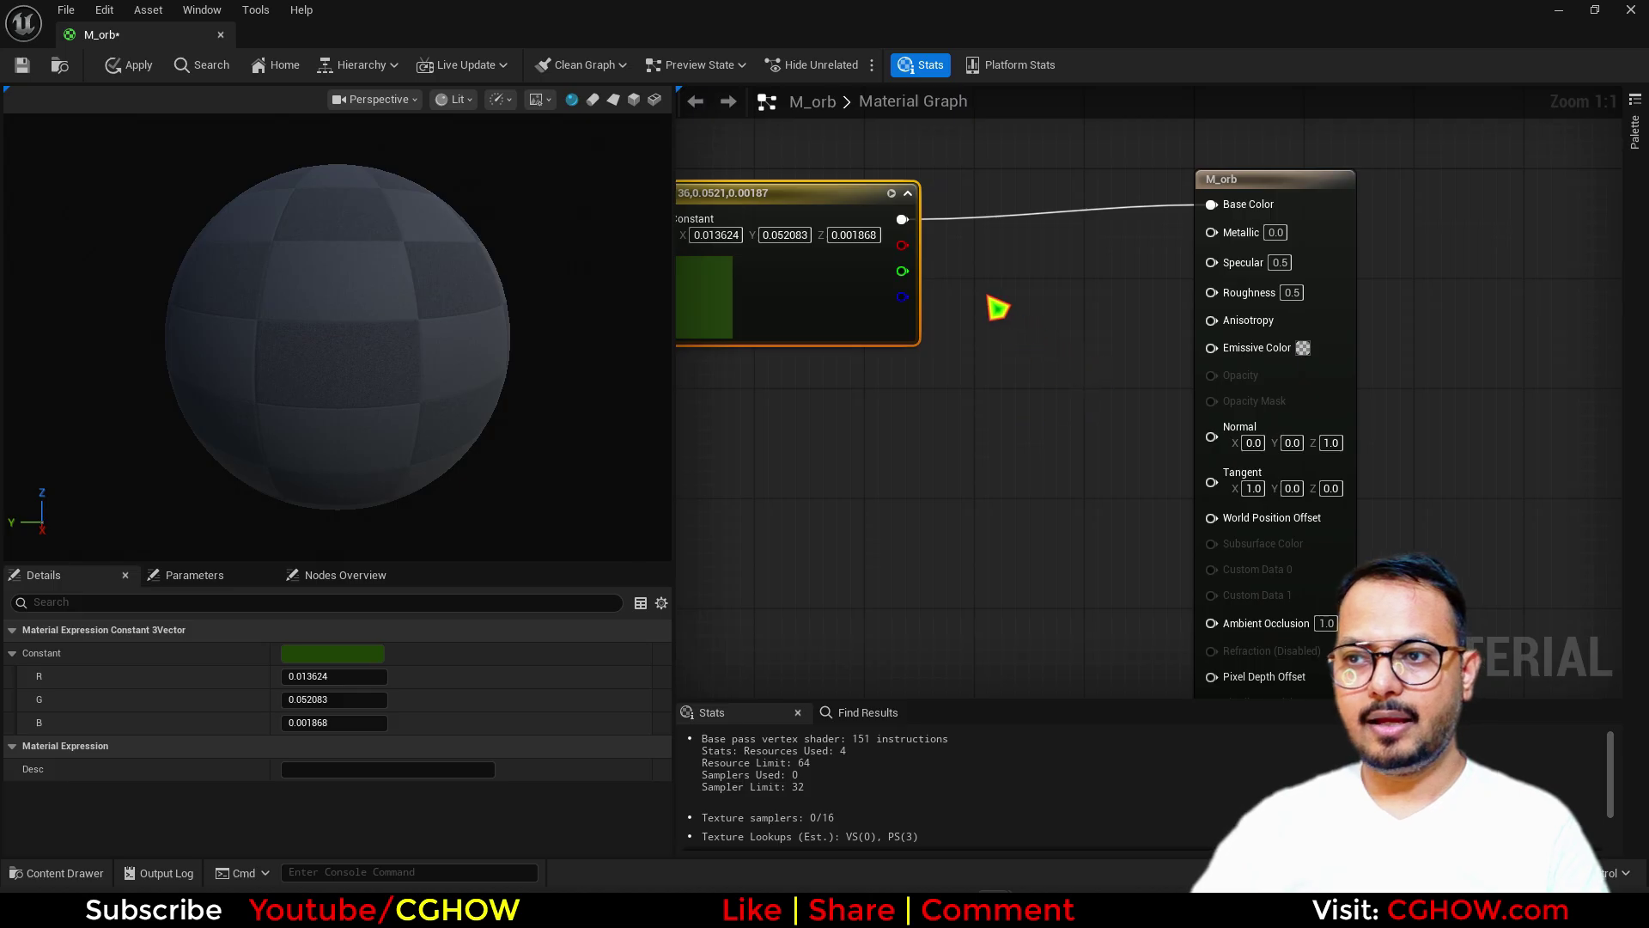
- Add a constant node with a value of 0.1 and connect it to the material's Roughness input
{"action": "key", "text": "1"}
{"action": "left_click", "coordinate": [977, 294]}
{"action": "left_click_drag", "start_coordinate": [1077, 331], "coordinate": [1240, 295]}
{"action": "left_click", "coordinate": [1041, 335]}
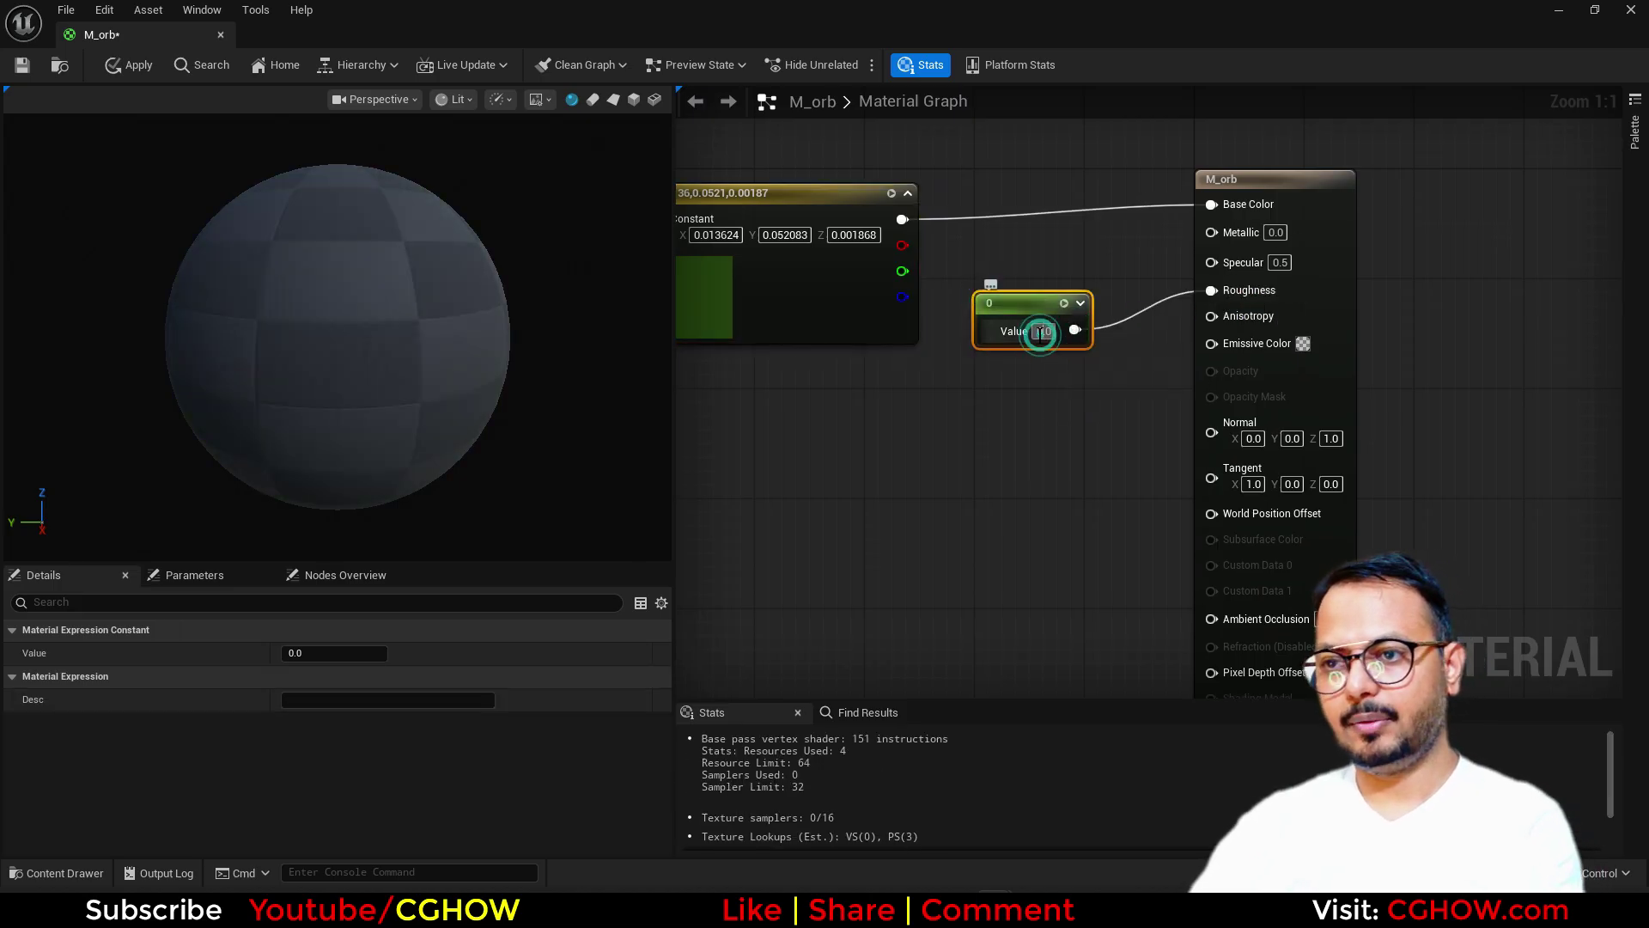
{"action": "type", "text": "0.1"}
{"action": "key", "text": "Return"}
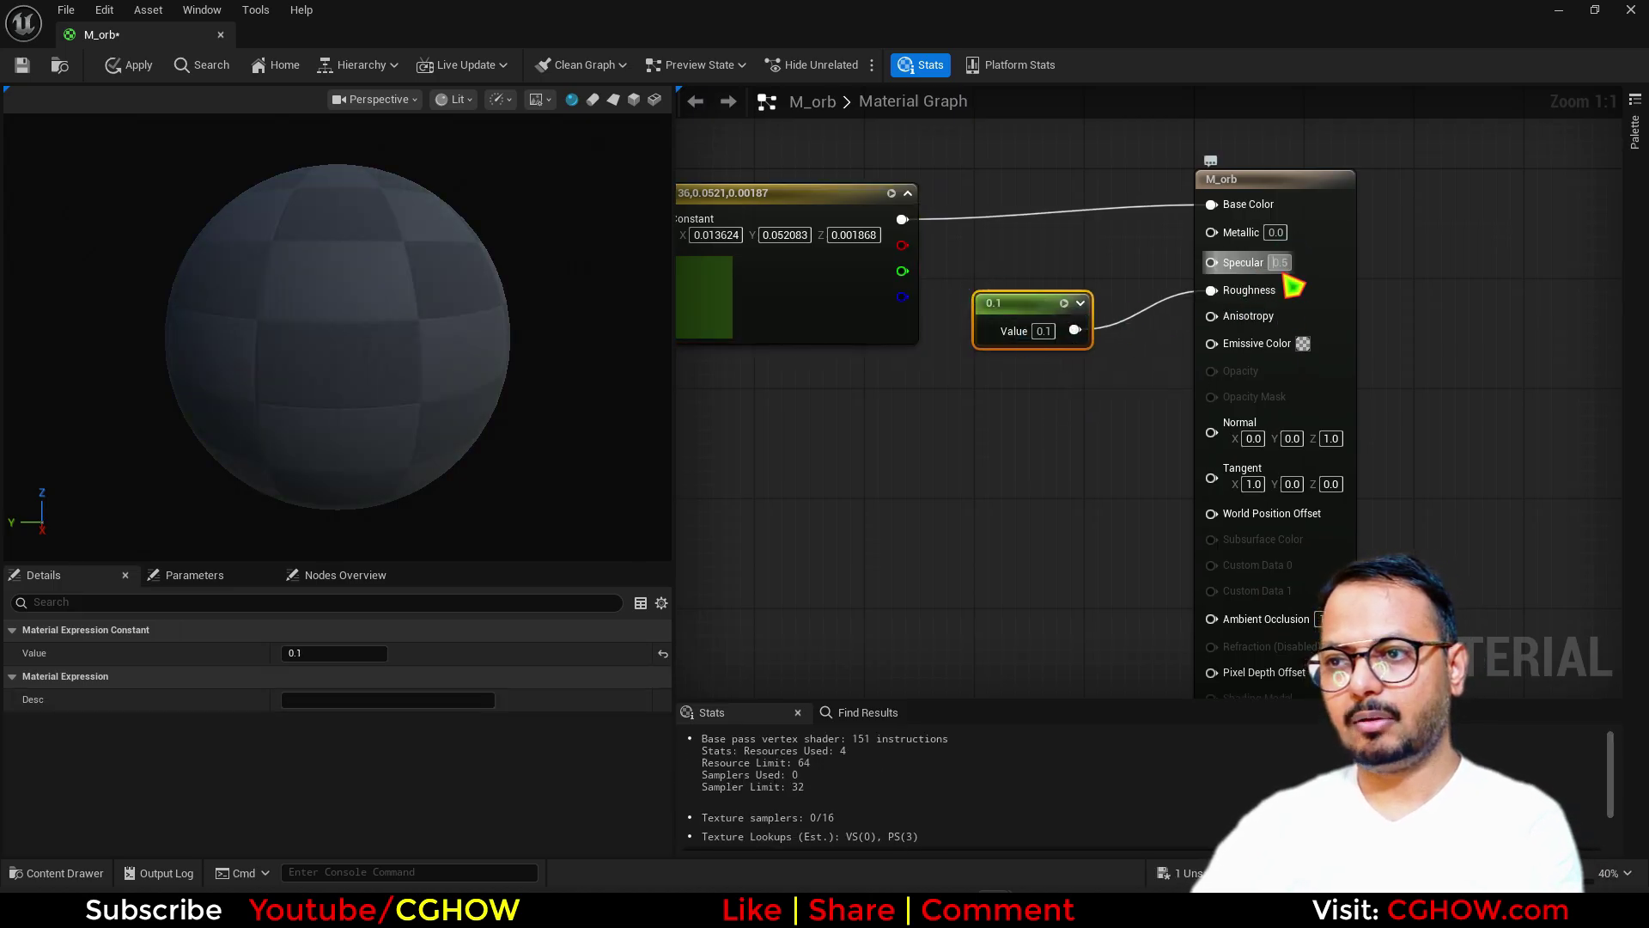
- Set the material's Specular value to 1 and inspect the reflections on the preview sphere
{"action": "left_click", "coordinate": [1281, 264]}
{"action": "type", "text": "1"}
{"action": "key", "text": "Return"}
{"action": "right_click_drag", "start_coordinate": [1007, 453], "coordinate": [1101, 454]}
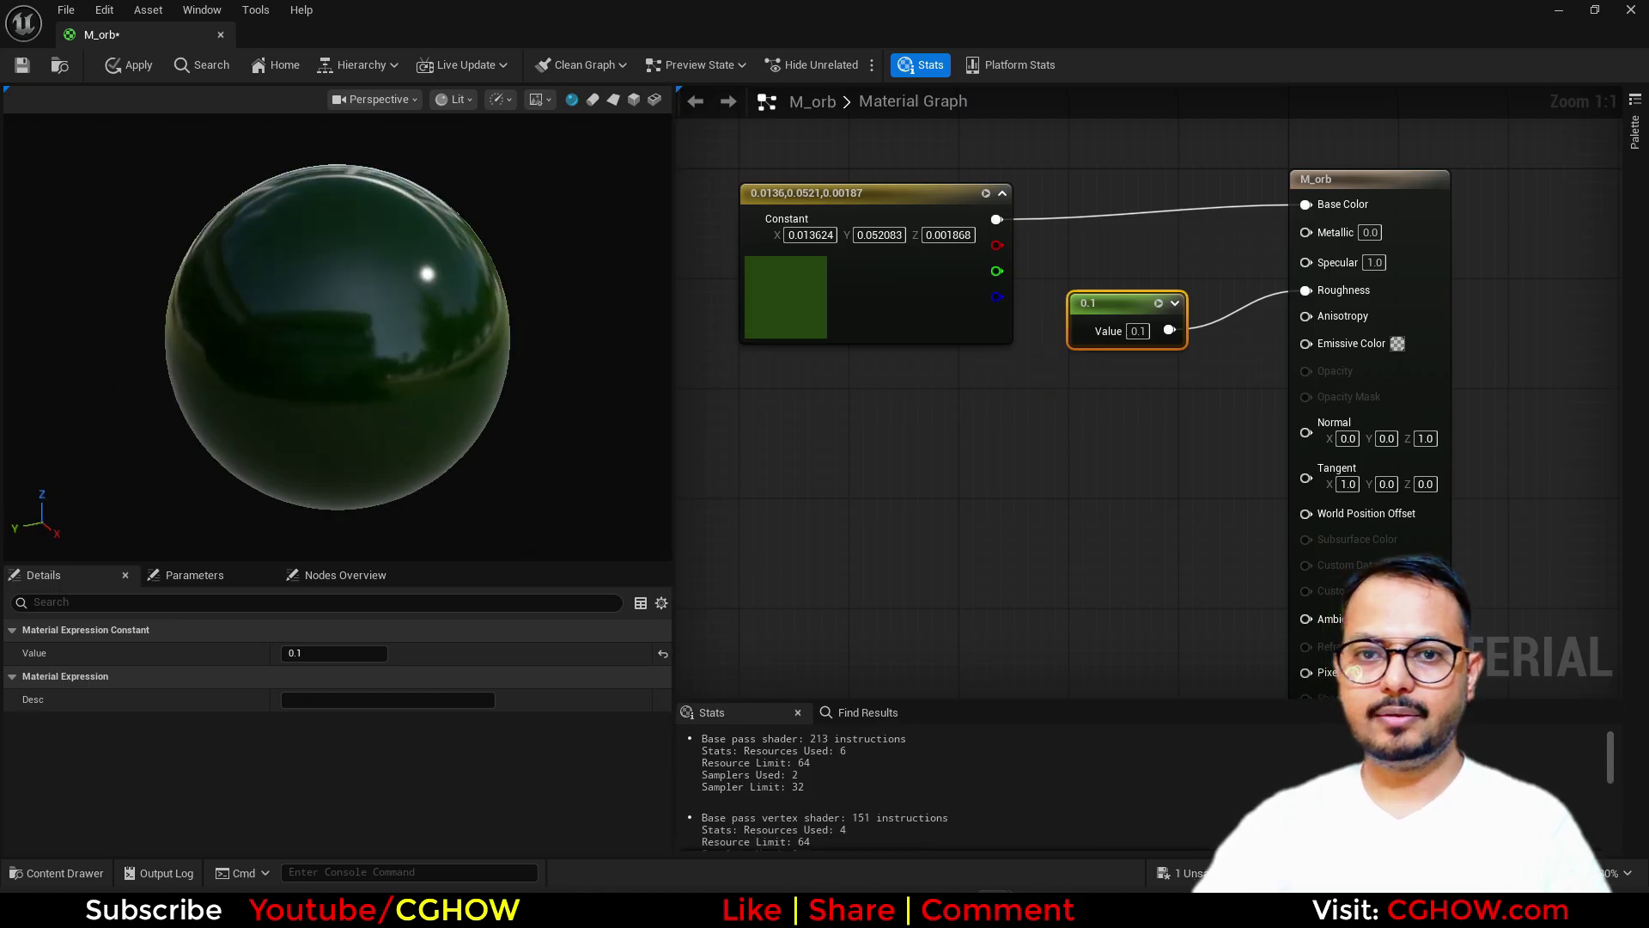
{"action": "left_click_drag", "start_coordinate": [365, 311], "coordinate": [410, 252]}
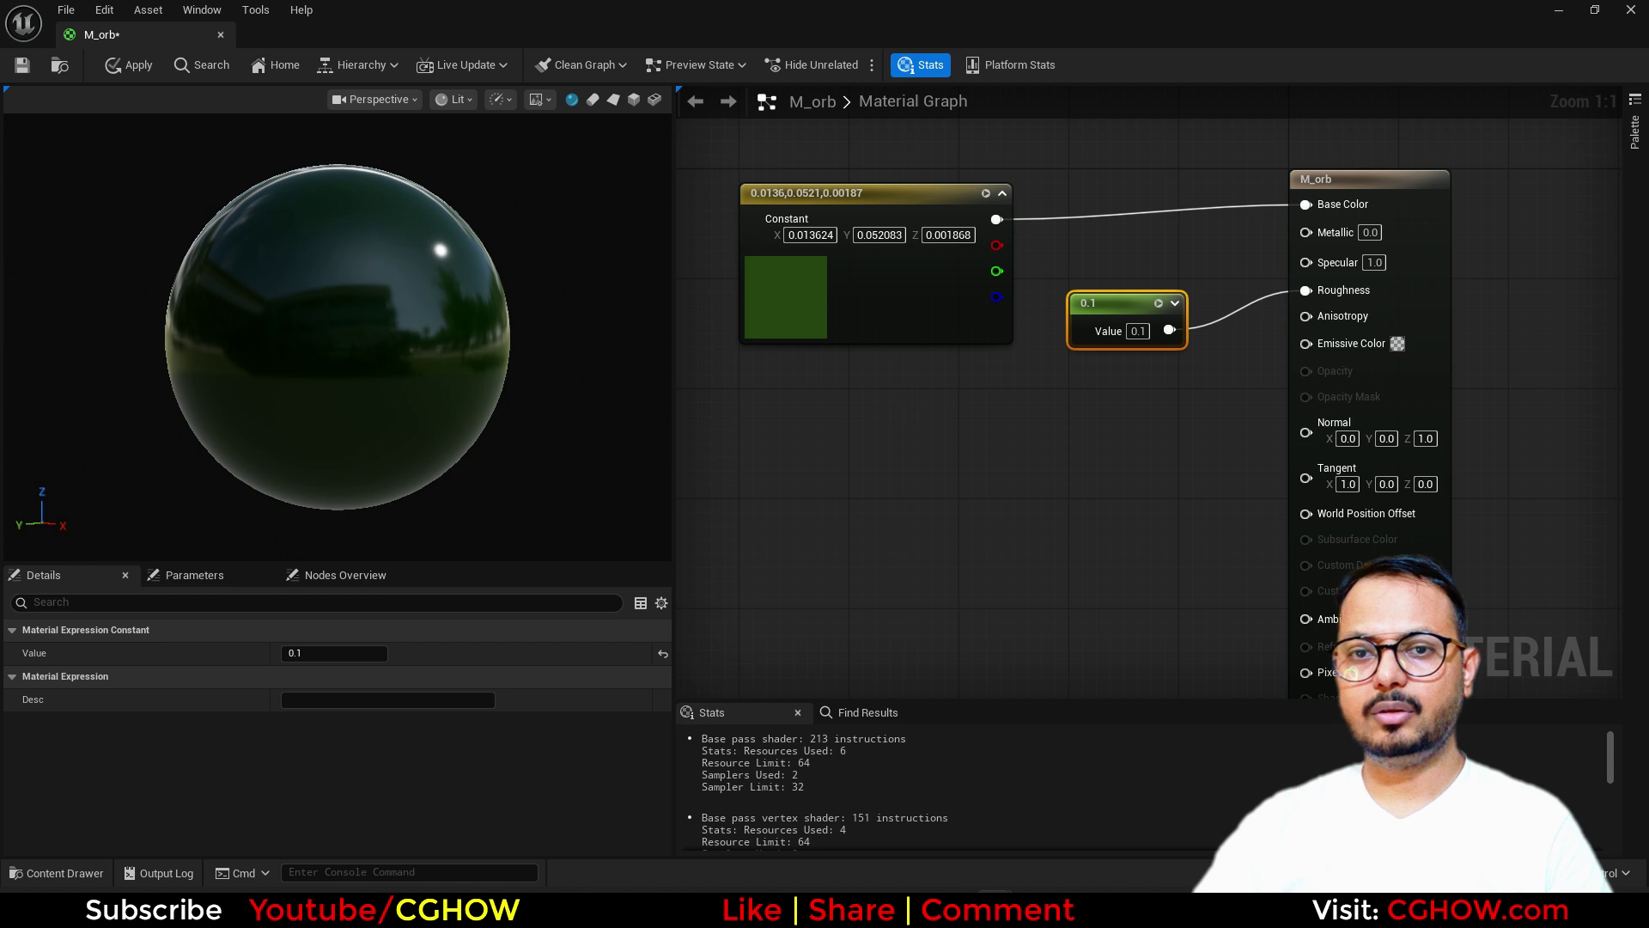
{"action": "left_click_drag", "start_coordinate": [378, 298], "coordinate": [309, 298]}
- Add a Fresnel node with an exponent of 2 and connect it to the material's Emissive Color input
{"action": "right_click_drag", "start_coordinate": [1031, 486], "coordinate": [1081, 416]}
{"action": "right_click", "coordinate": [839, 391]}
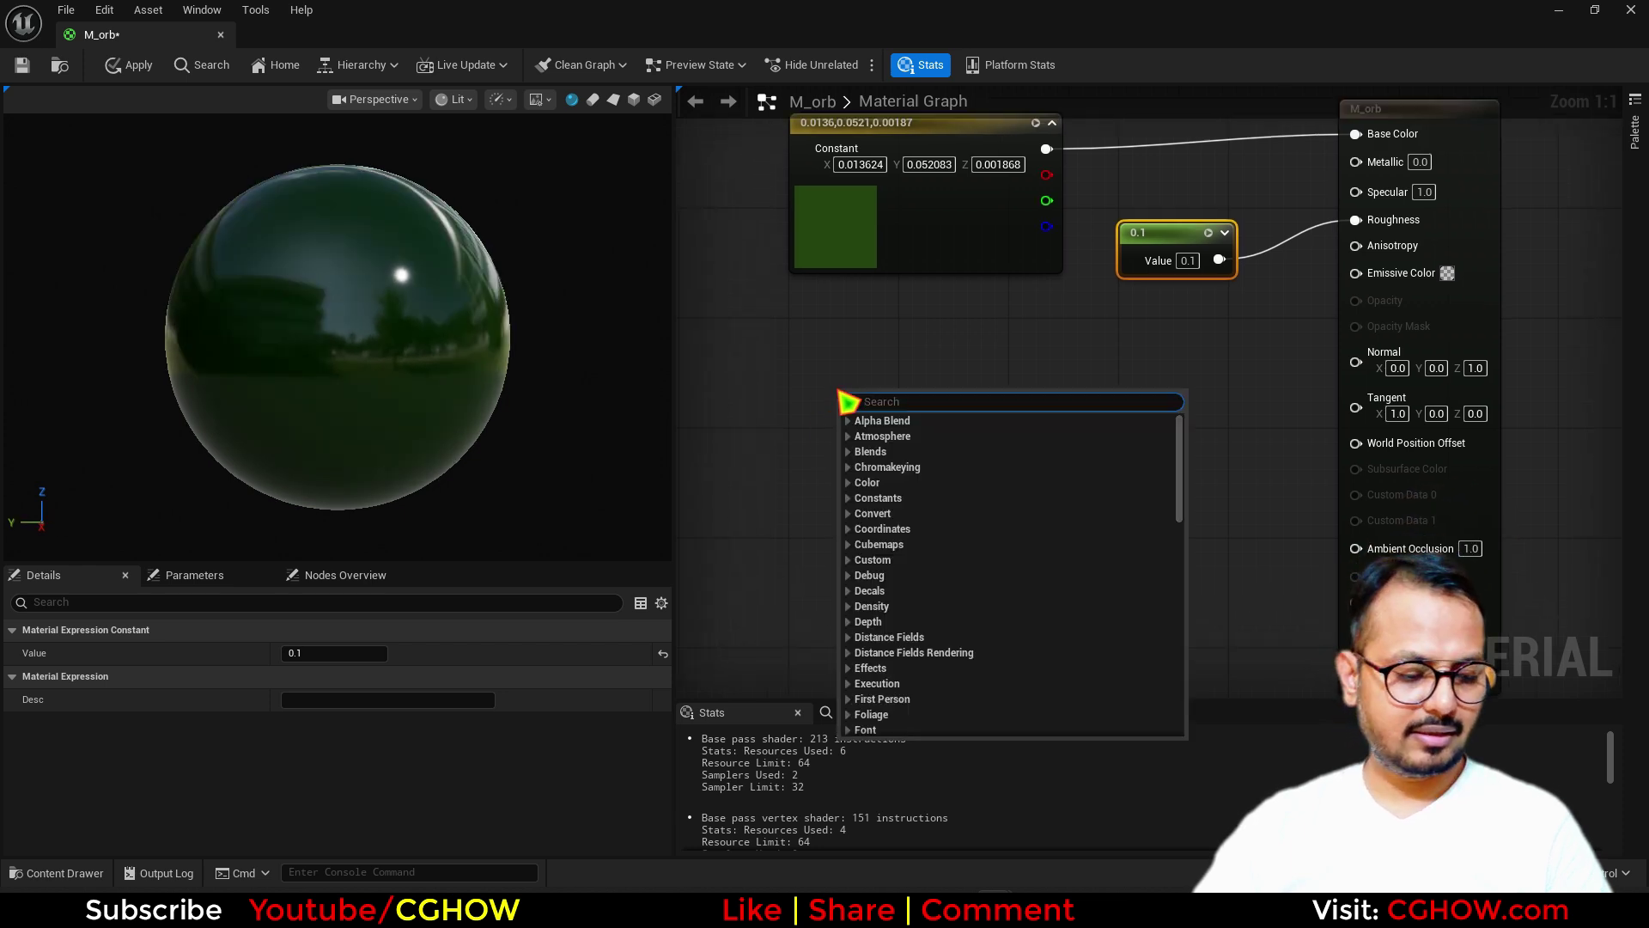
{"action": "type", "text": "fre"}
{"action": "left_click", "coordinate": [892, 577]}
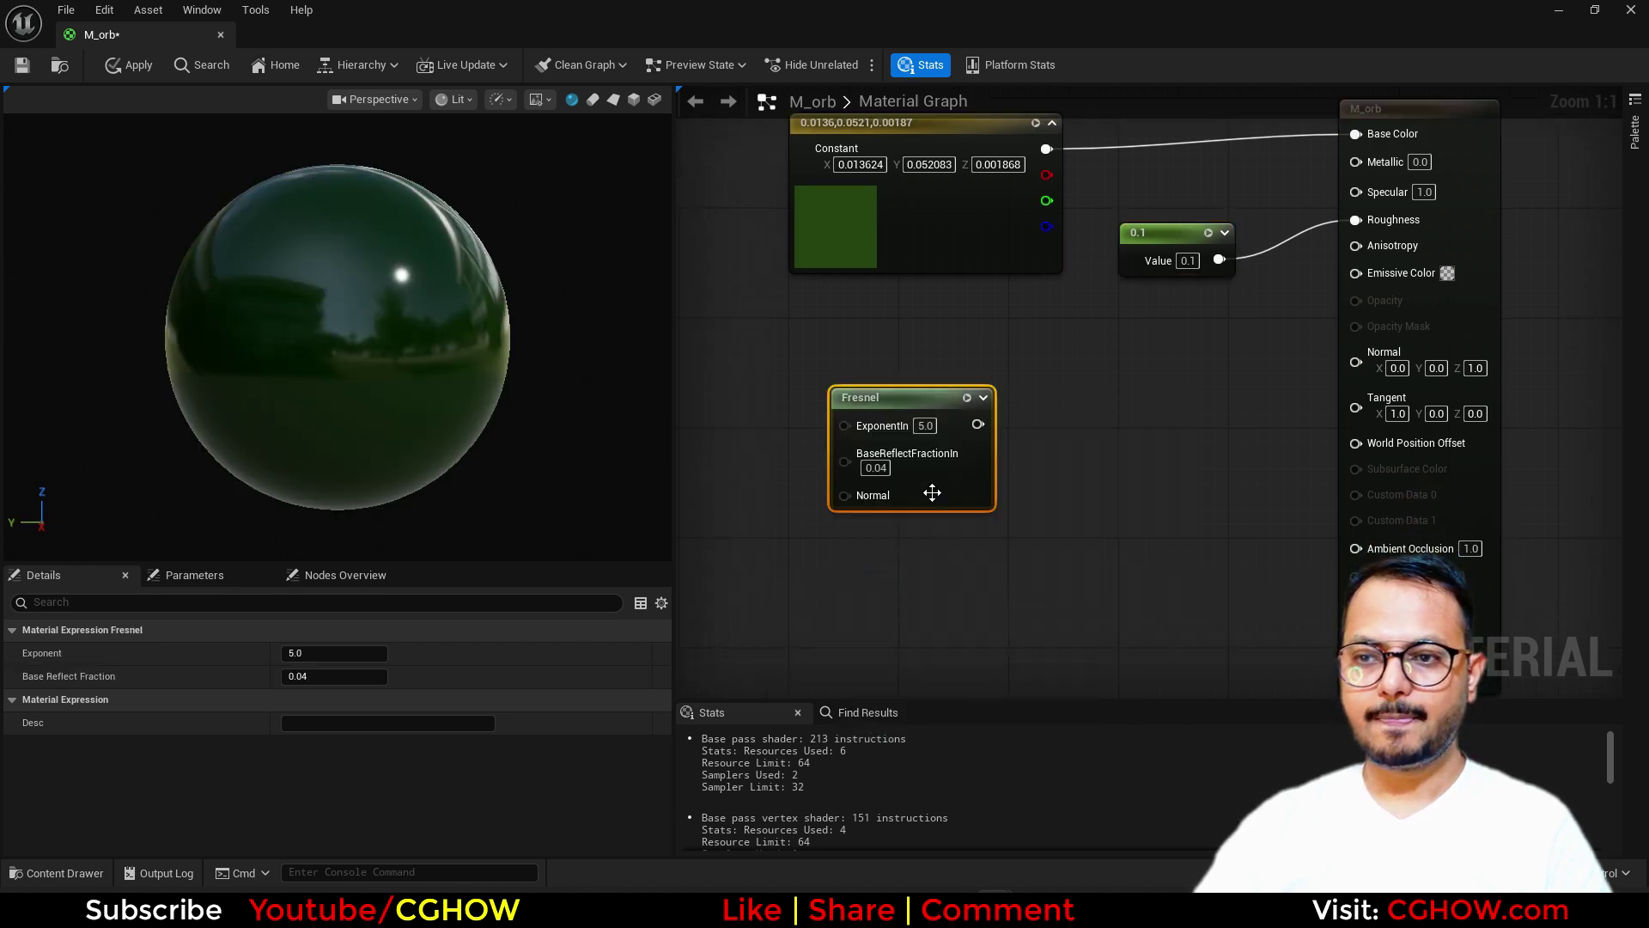
{"action": "left_click_drag", "start_coordinate": [927, 494], "coordinate": [845, 508]}
{"action": "left_click", "coordinate": [839, 441]}
{"action": "type", "text": "2"}
{"action": "left_click_drag", "start_coordinate": [896, 439], "coordinate": [1356, 272]}
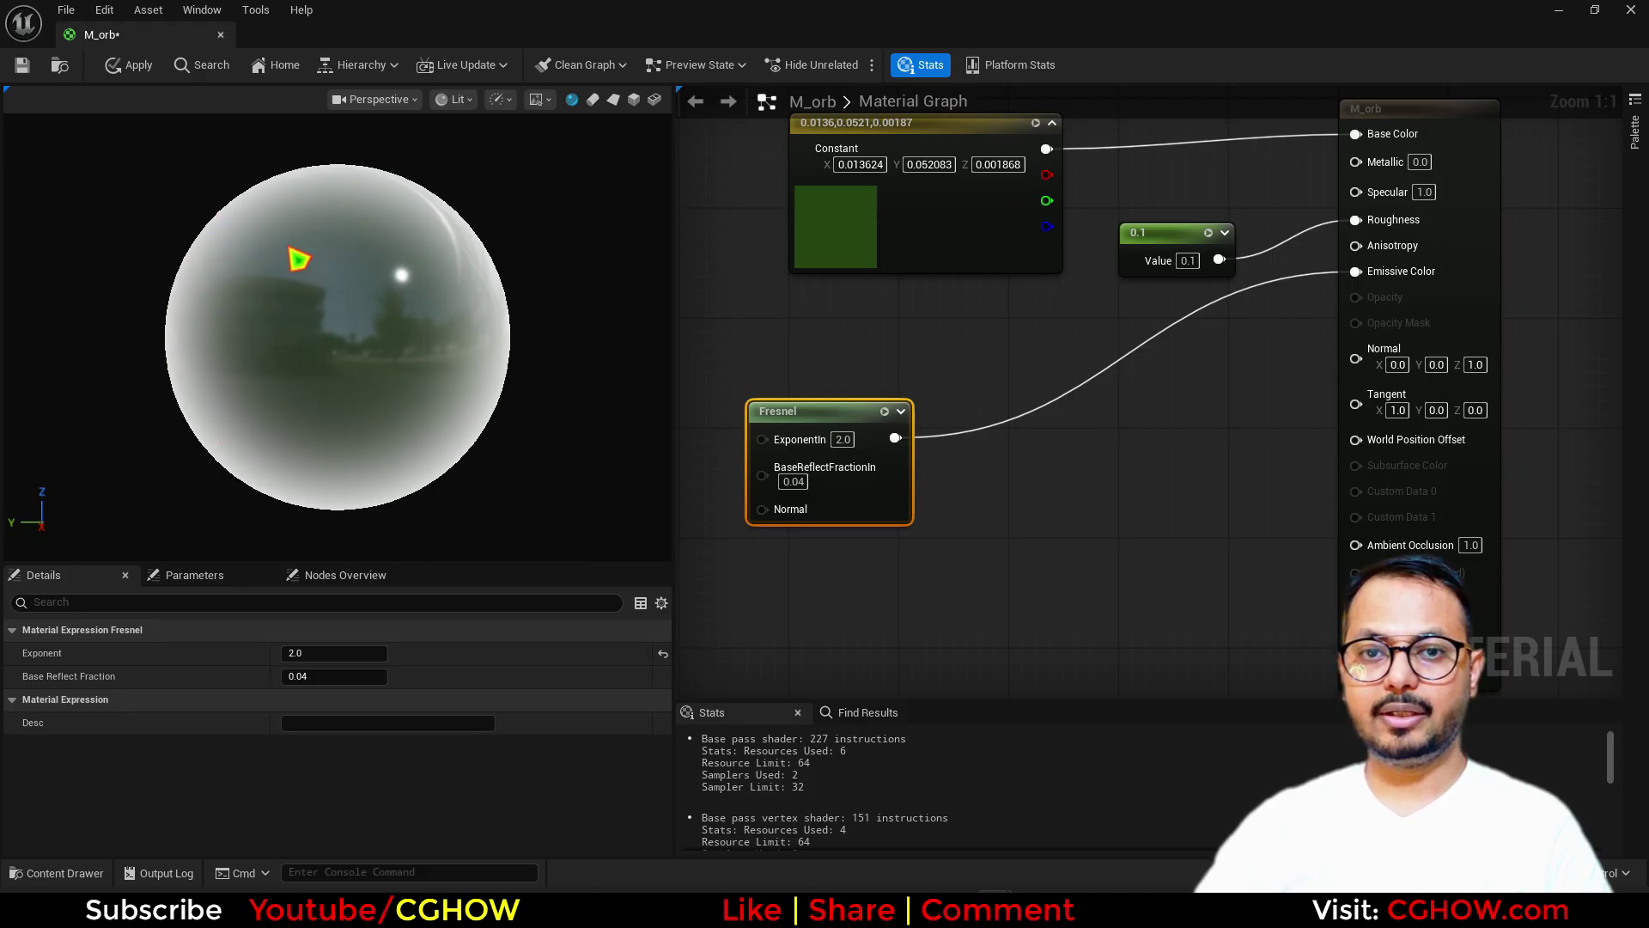
- Insert a Power node with an exponent of 4 between the Fresnel node and Emissive Color, lining up the Fresnel node
{"action": "key", "text": "e"}
{"action": "left_click", "coordinate": [933, 396]}
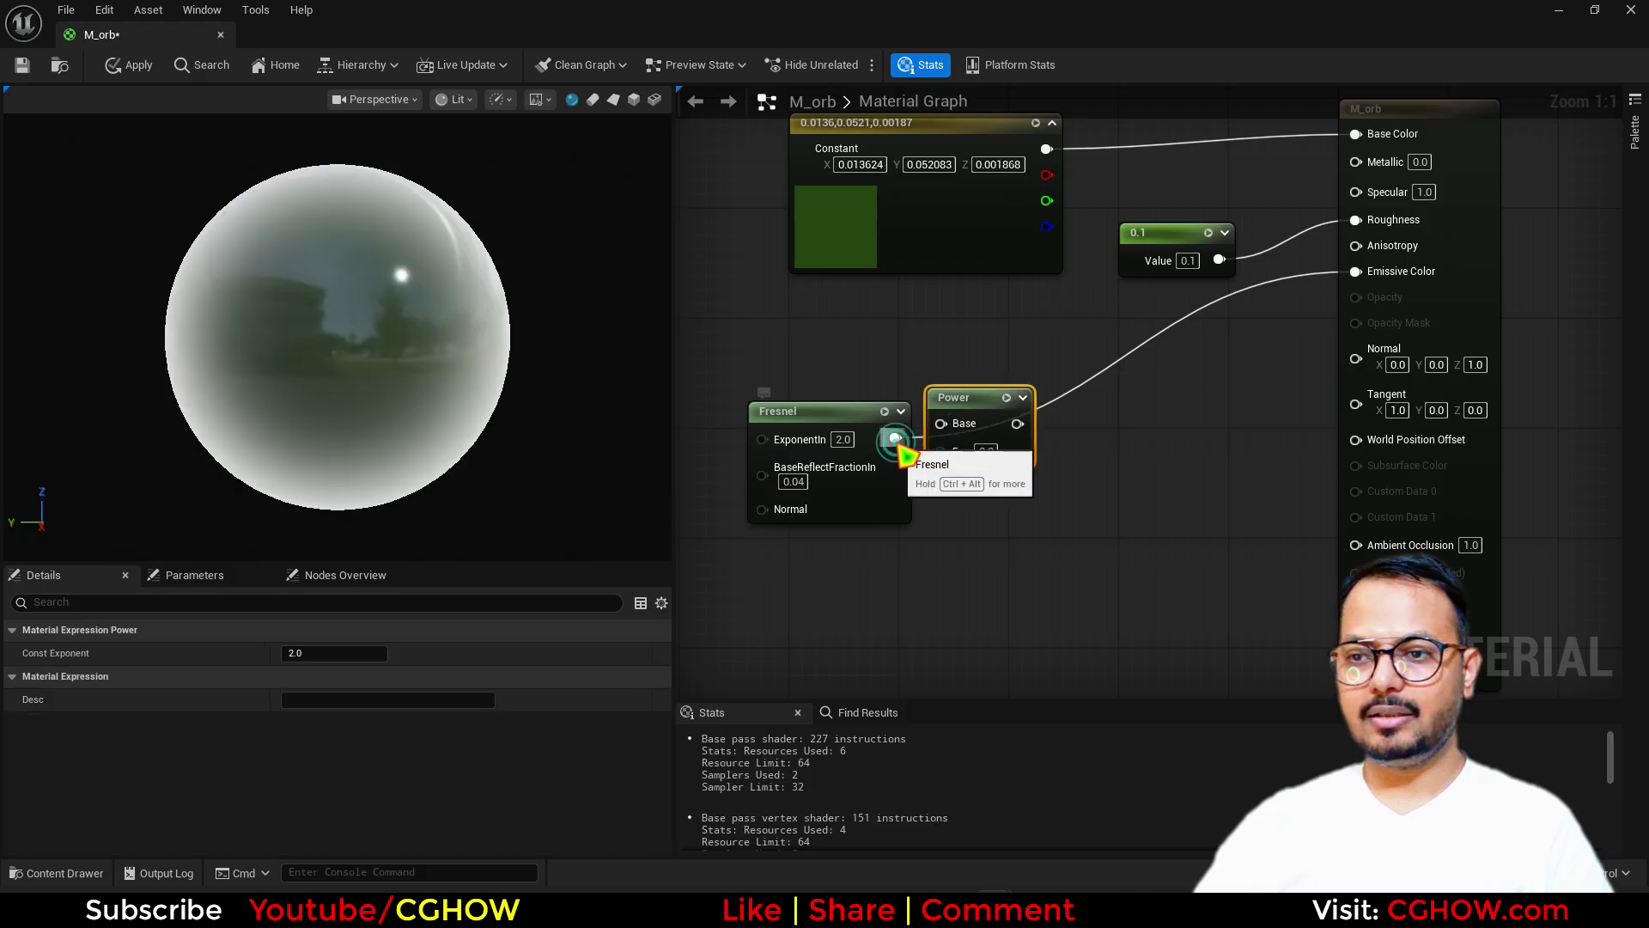
{"action": "left_click_drag", "start_coordinate": [896, 441], "coordinate": [1380, 271]}
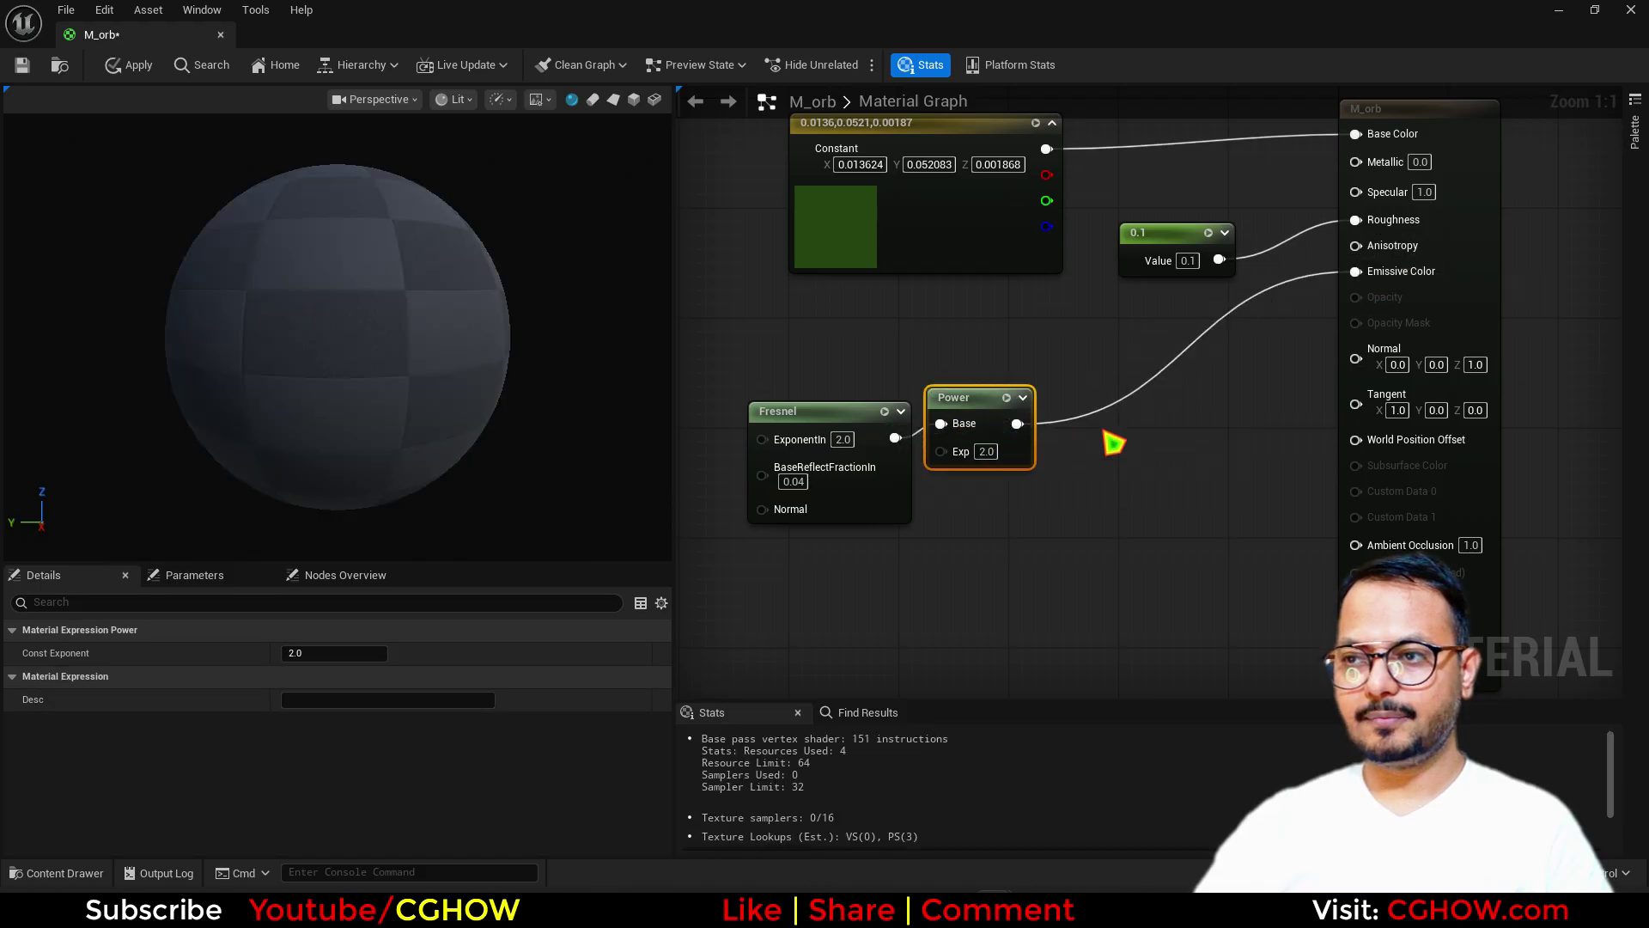
{"action": "left_click_drag", "start_coordinate": [888, 516], "coordinate": [865, 507]}
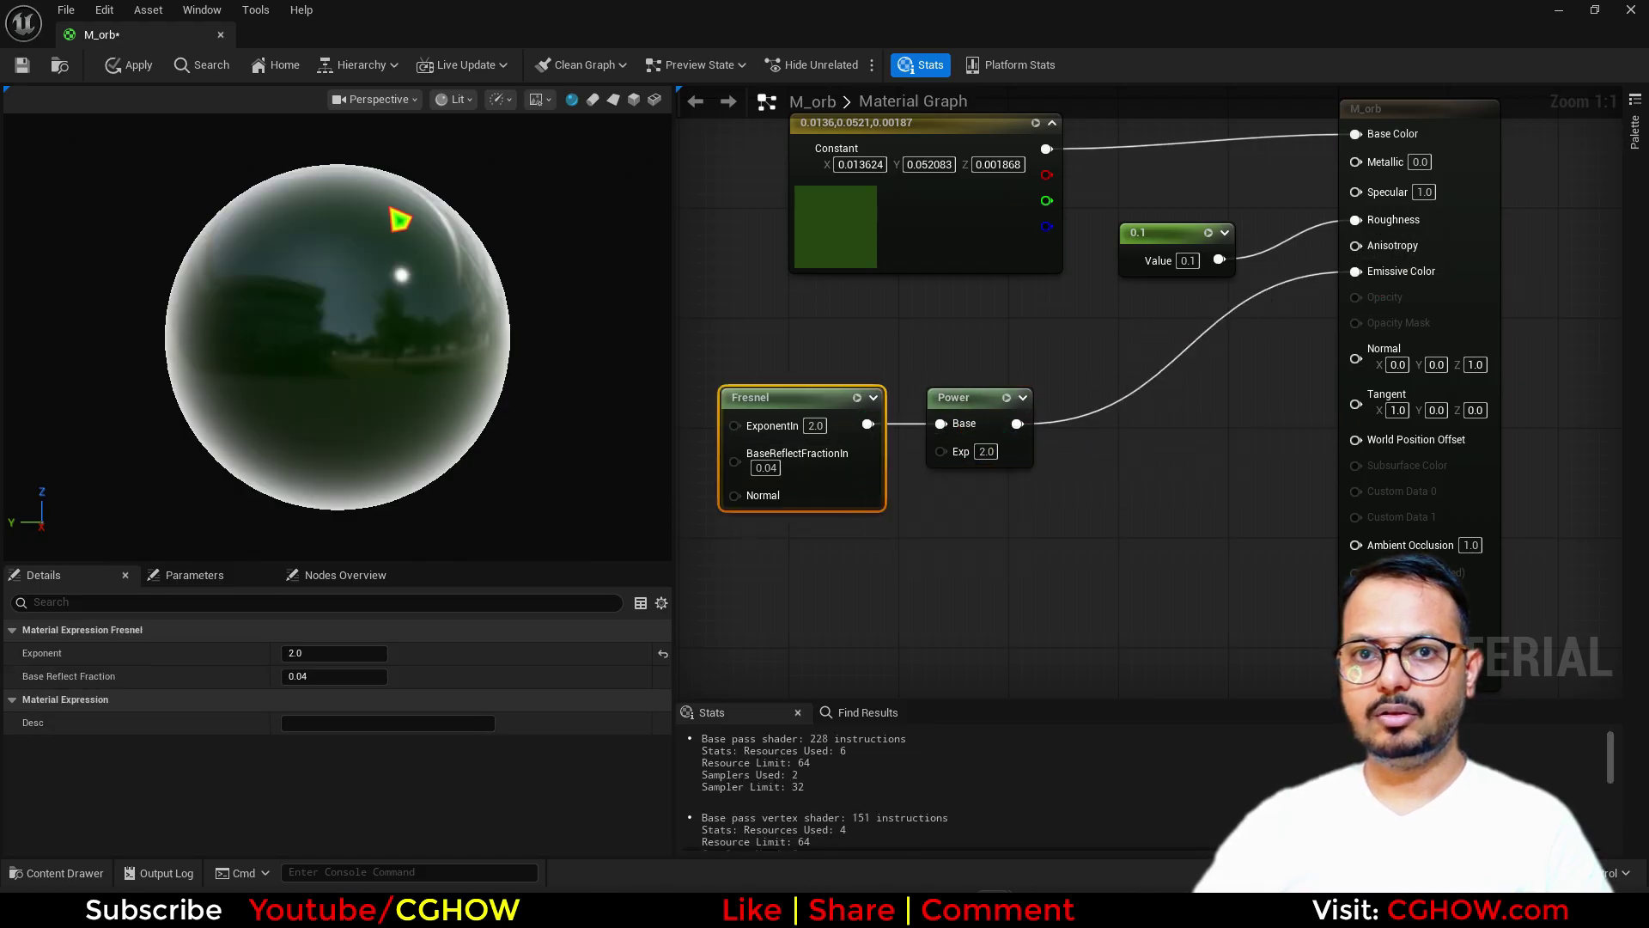
{"action": "left_click", "coordinate": [988, 451]}
{"action": "type", "text": "4"}
{"action": "key", "text": "Return"}
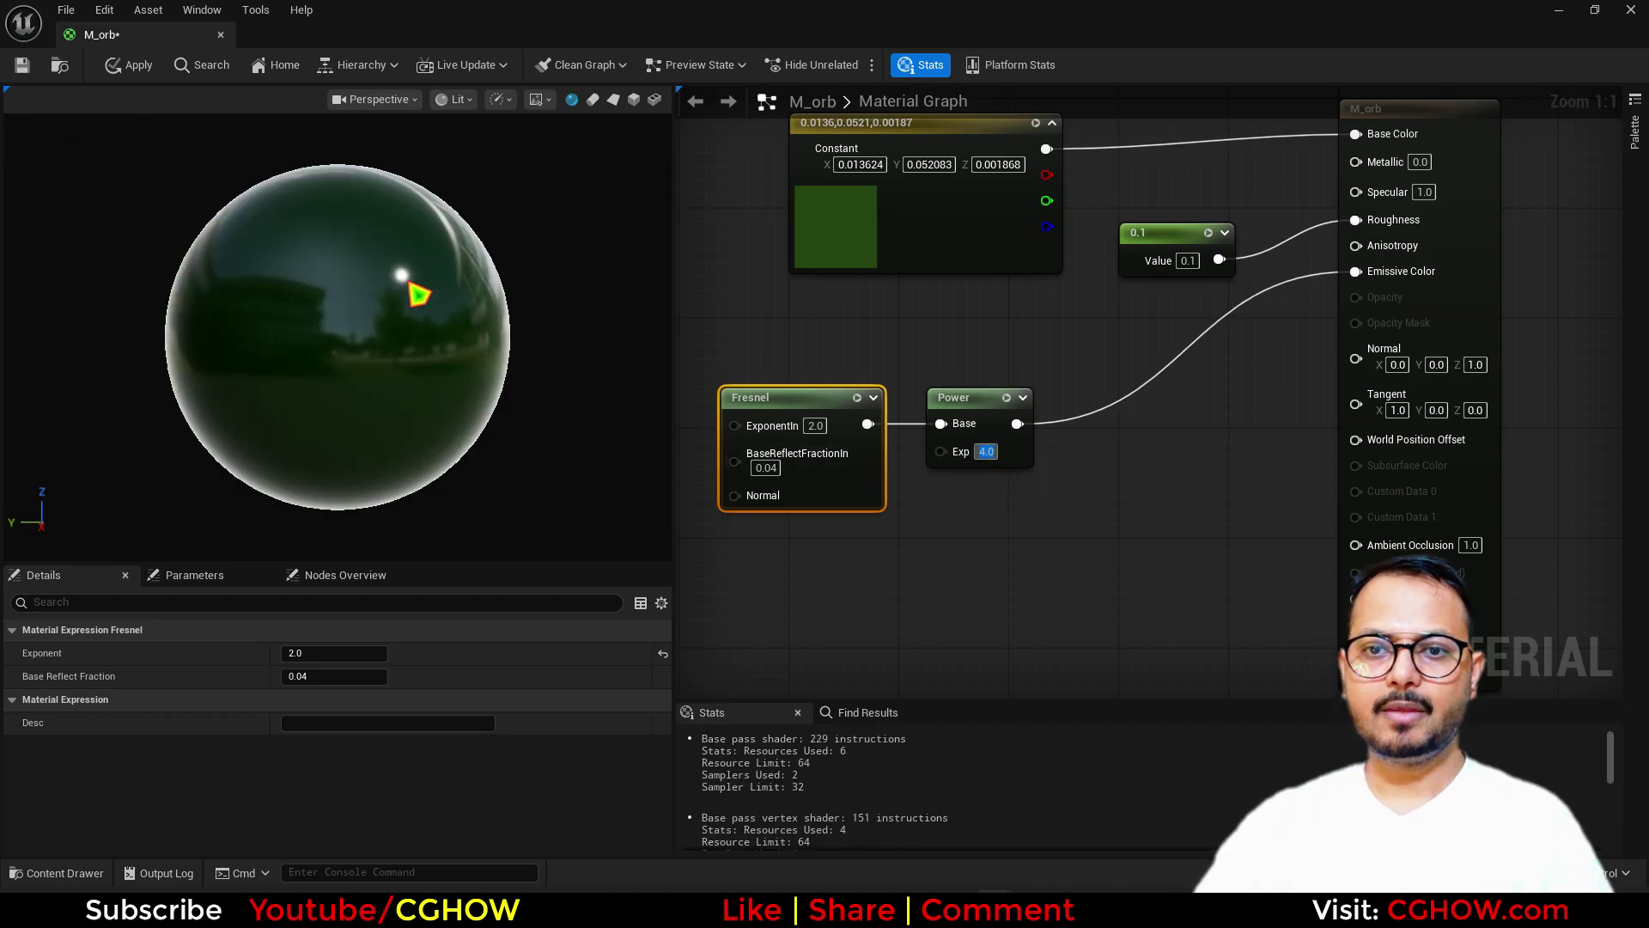
- Add a Sine node below the Power node, feed it from the Fresnel output, and preview it
{"action": "right_click_drag", "start_coordinate": [948, 536], "coordinate": [956, 446]}
{"action": "right_click", "coordinate": [943, 433]}
{"action": "type", "text": "si"}
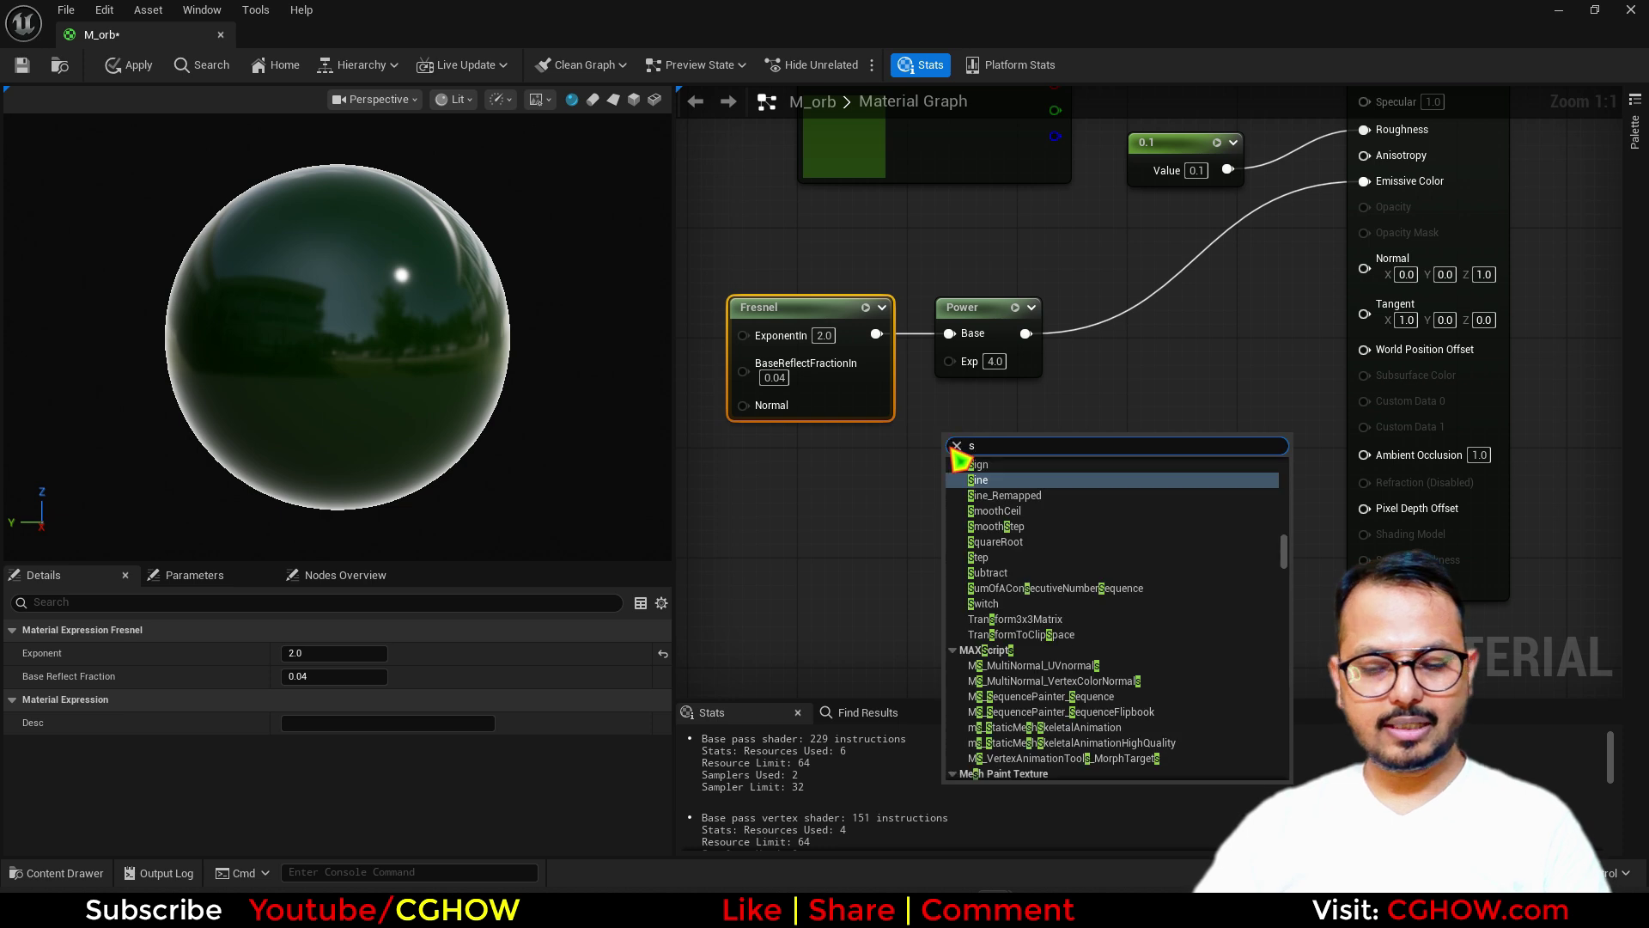
{"action": "left_click", "coordinate": [981, 484]}
{"action": "left_click_drag", "start_coordinate": [877, 333], "coordinate": [956, 448]}
{"action": "key", "text": "space"}
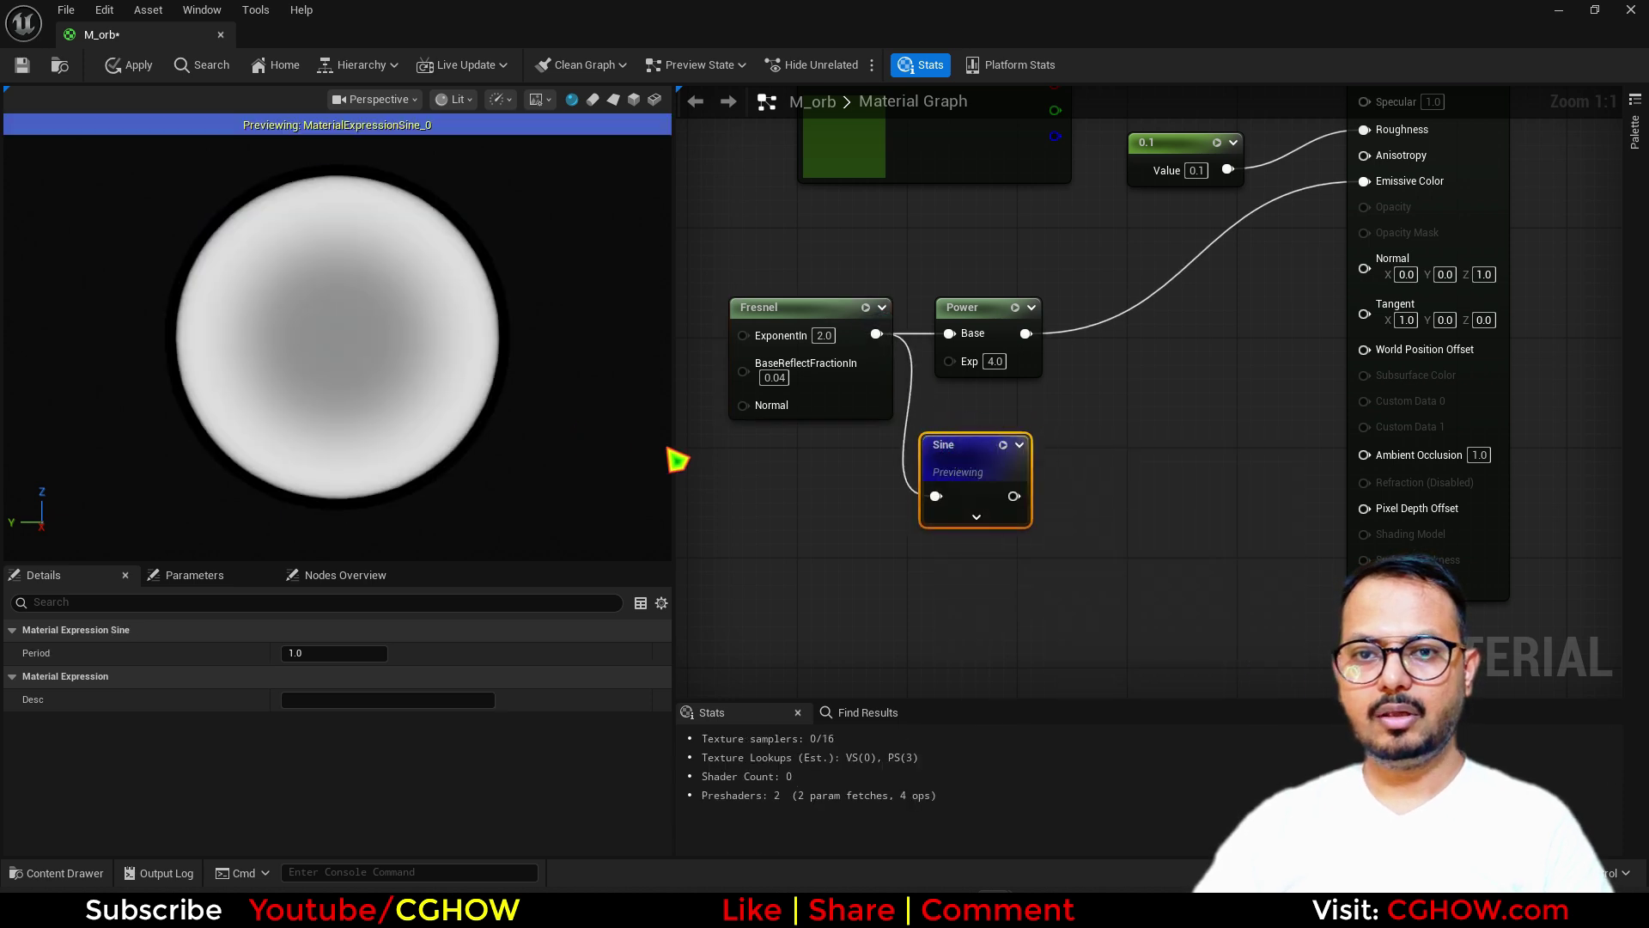
- Set the Sine node's period to 2
{"action": "left_click", "coordinate": [335, 654]}
{"action": "type", "text": "2"}
{"action": "key", "text": "Return"}
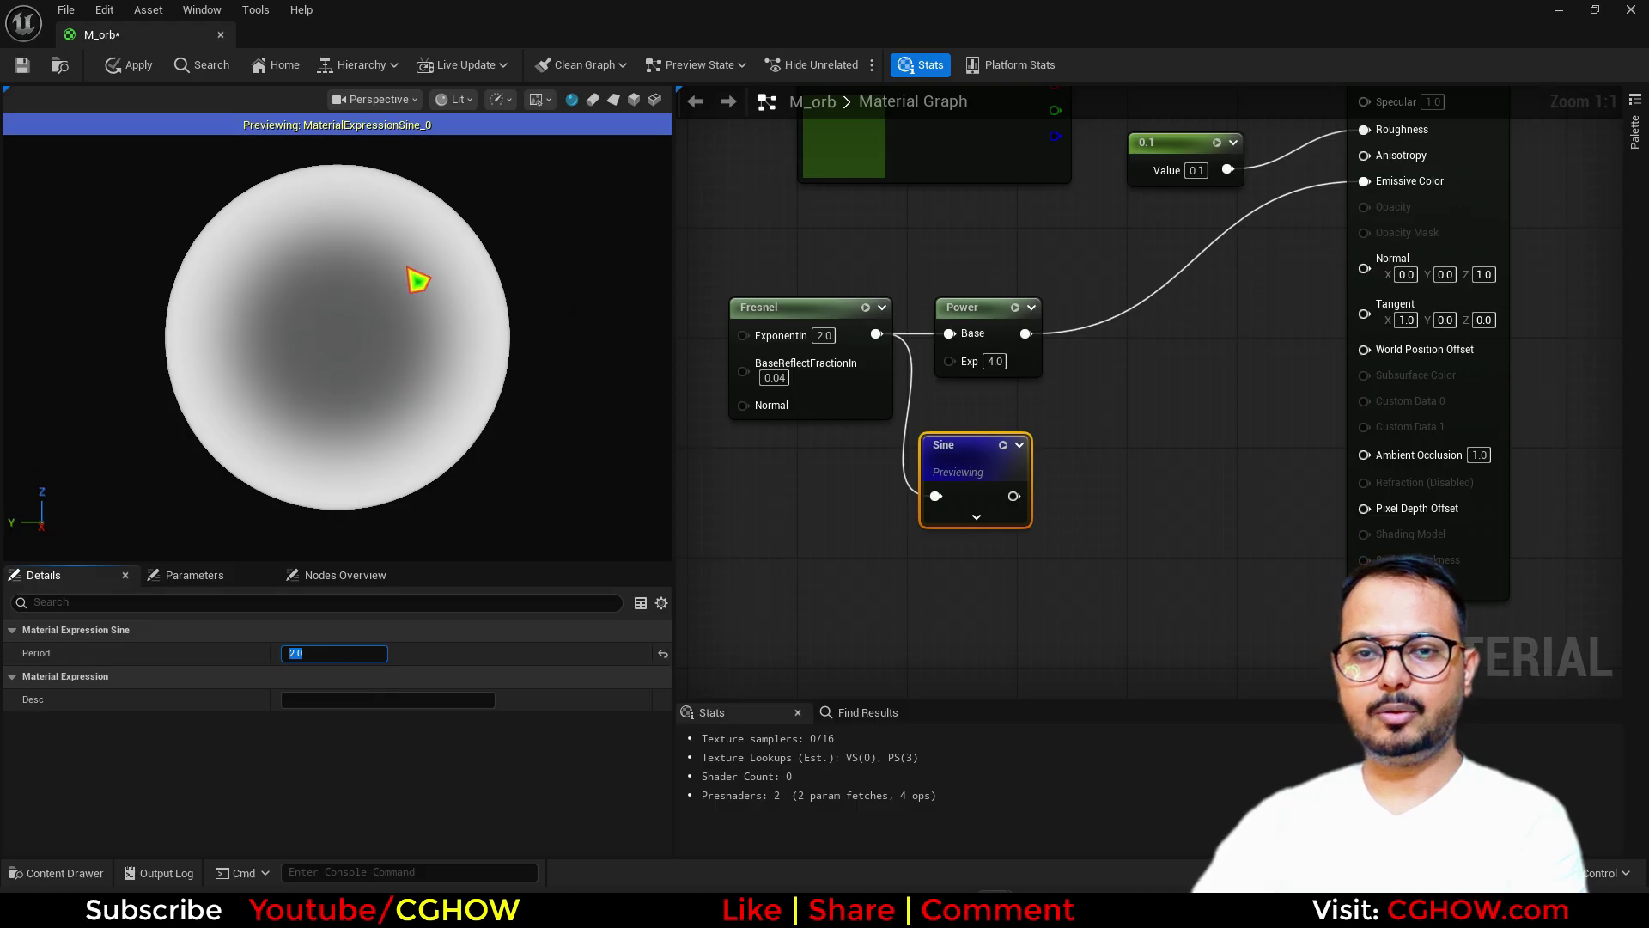
- Add a Power node fed by the Sine output, preview it, and raise its exponent to about 36.66
{"action": "left_click", "coordinate": [1047, 459]}
{"action": "key", "text": "e"}
{"action": "left_click", "coordinate": [1046, 451]}
{"action": "left_click_drag", "start_coordinate": [1015, 496], "coordinate": [1059, 485]}
{"action": "key", "text": "space"}
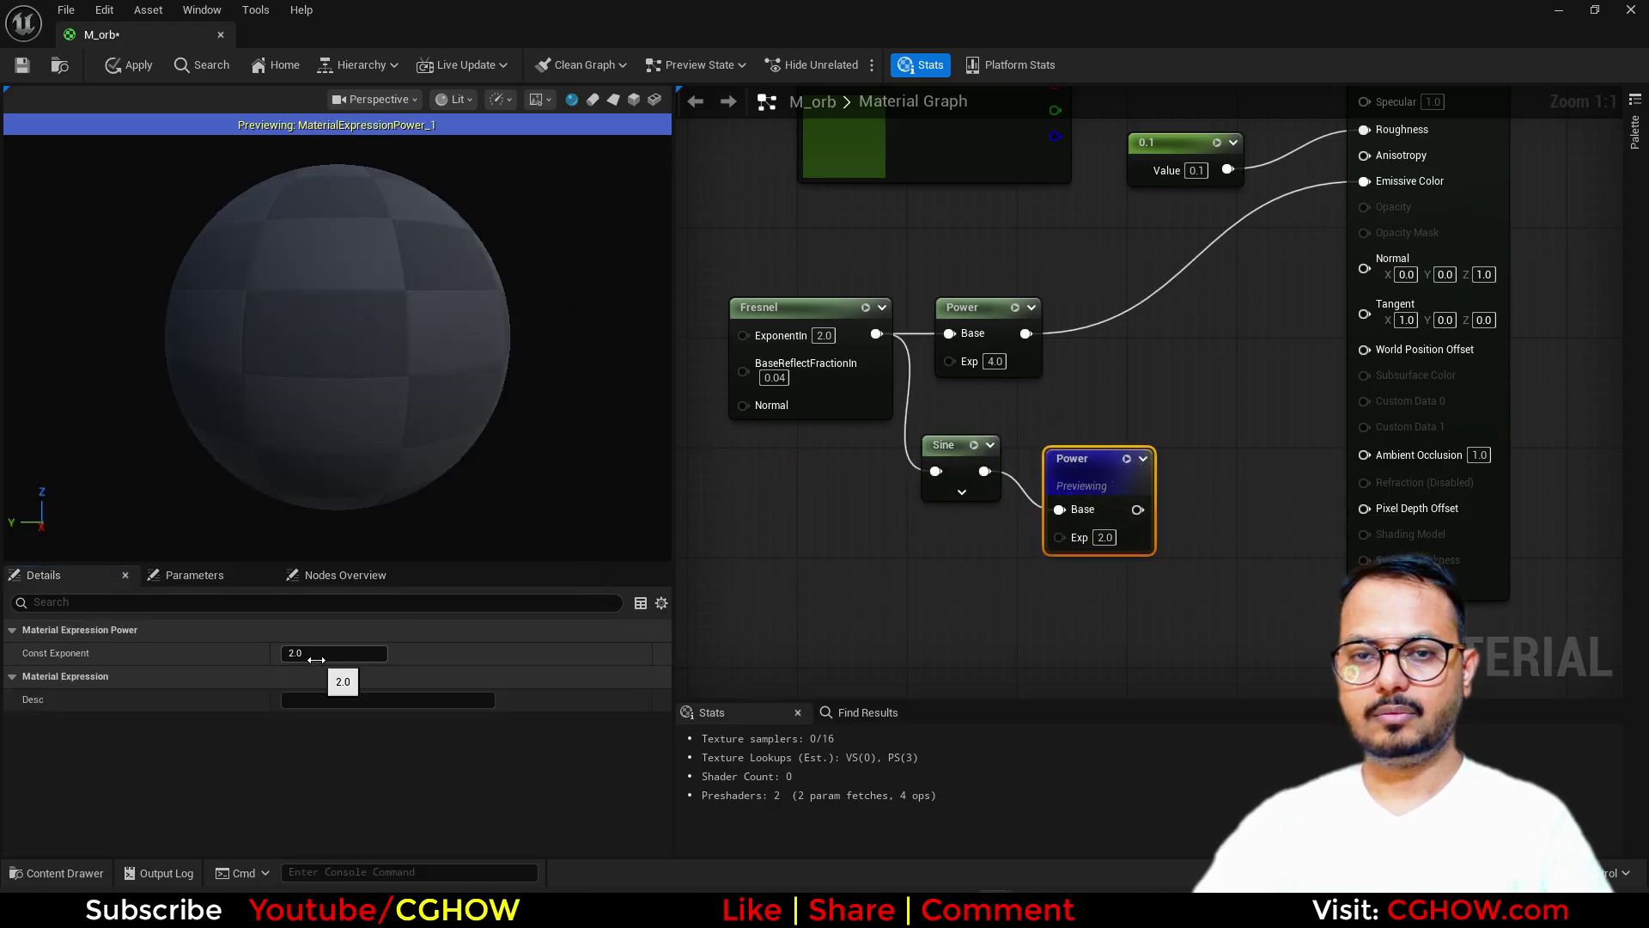
{"action": "left_click_drag", "start_coordinate": [316, 659], "coordinate": [321, 659]}
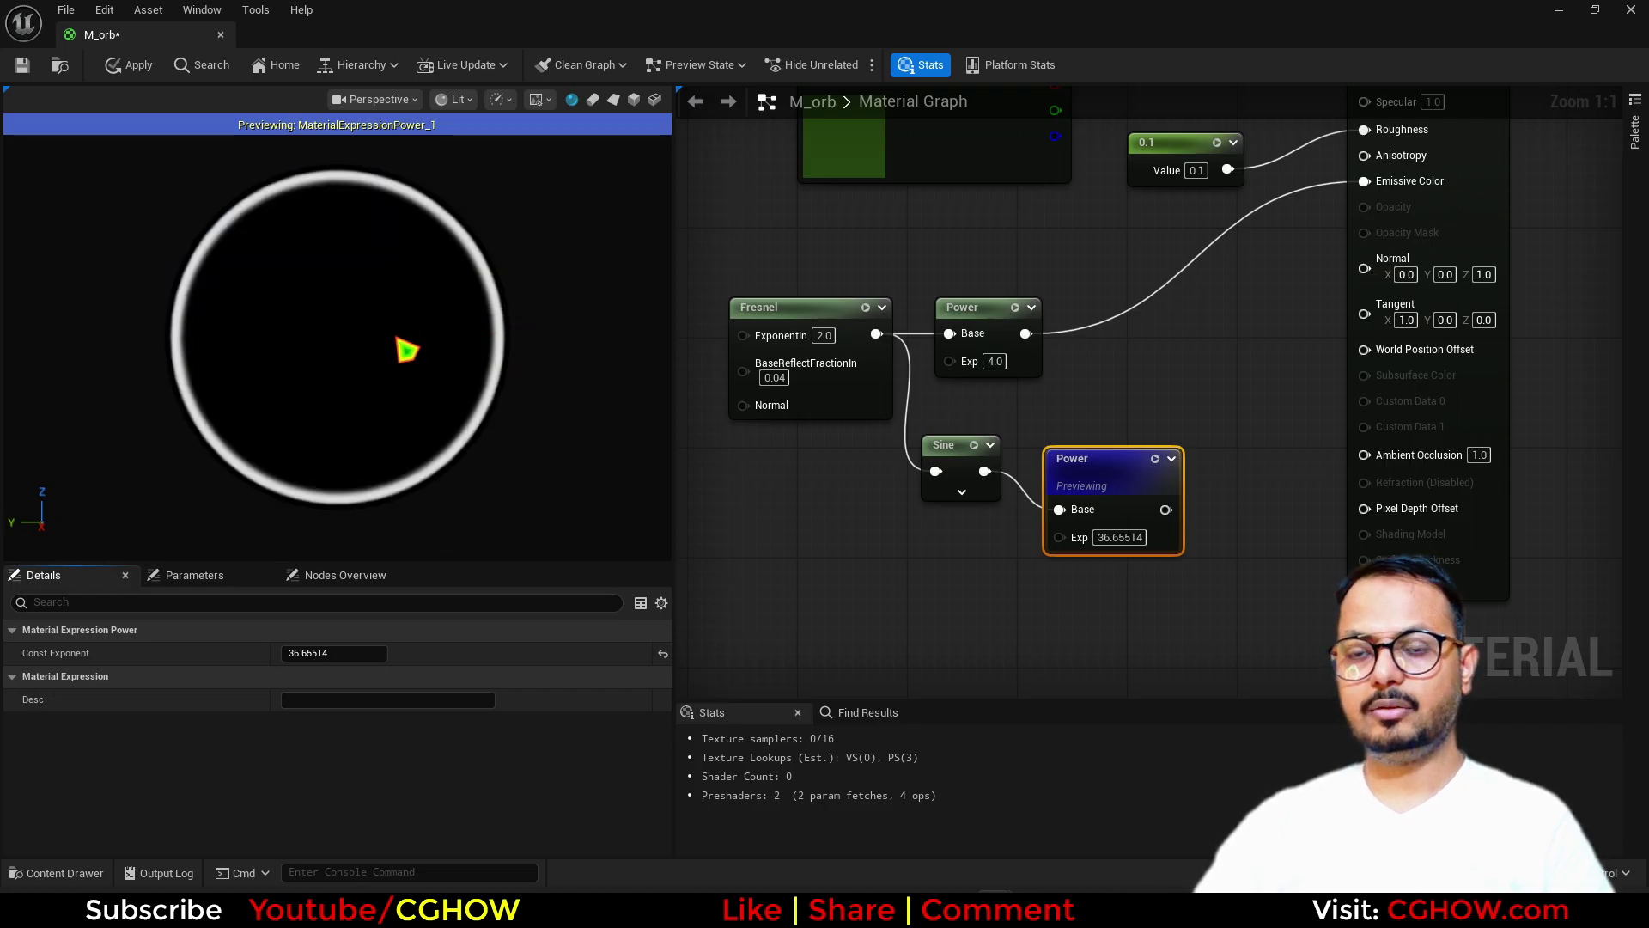
- Set the Sine node's period to 1 and the following Power node's exponent to about 4.55
{"action": "left_click", "coordinate": [932, 473]}
{"action": "left_click", "coordinate": [321, 654]}
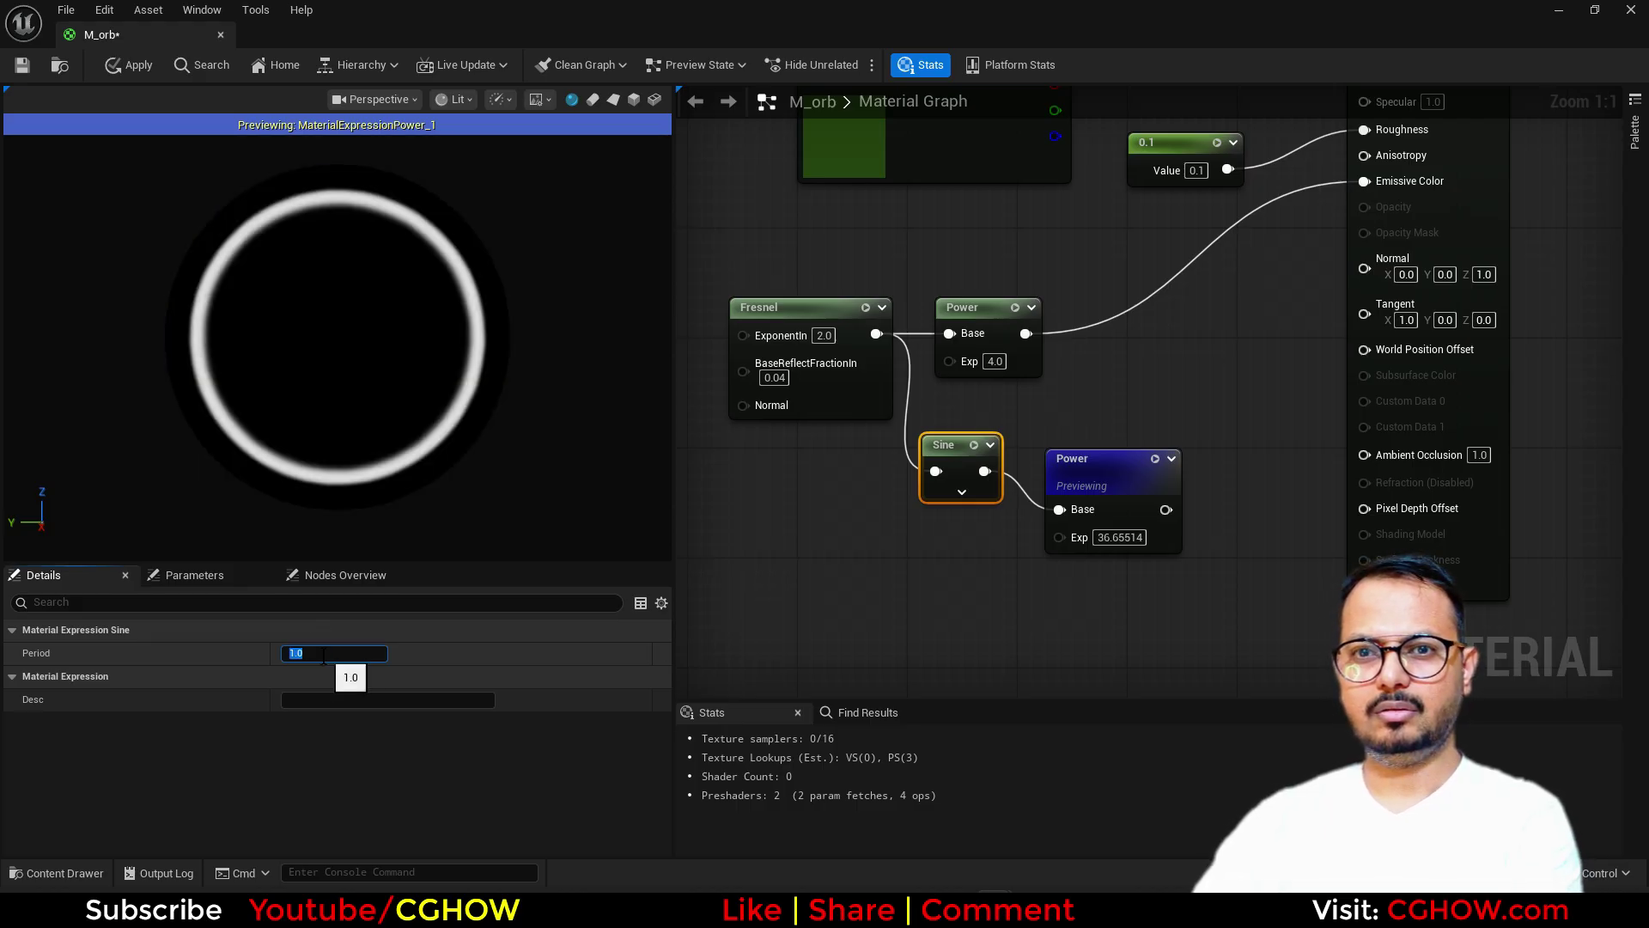
{"action": "left_click", "coordinate": [1113, 490]}
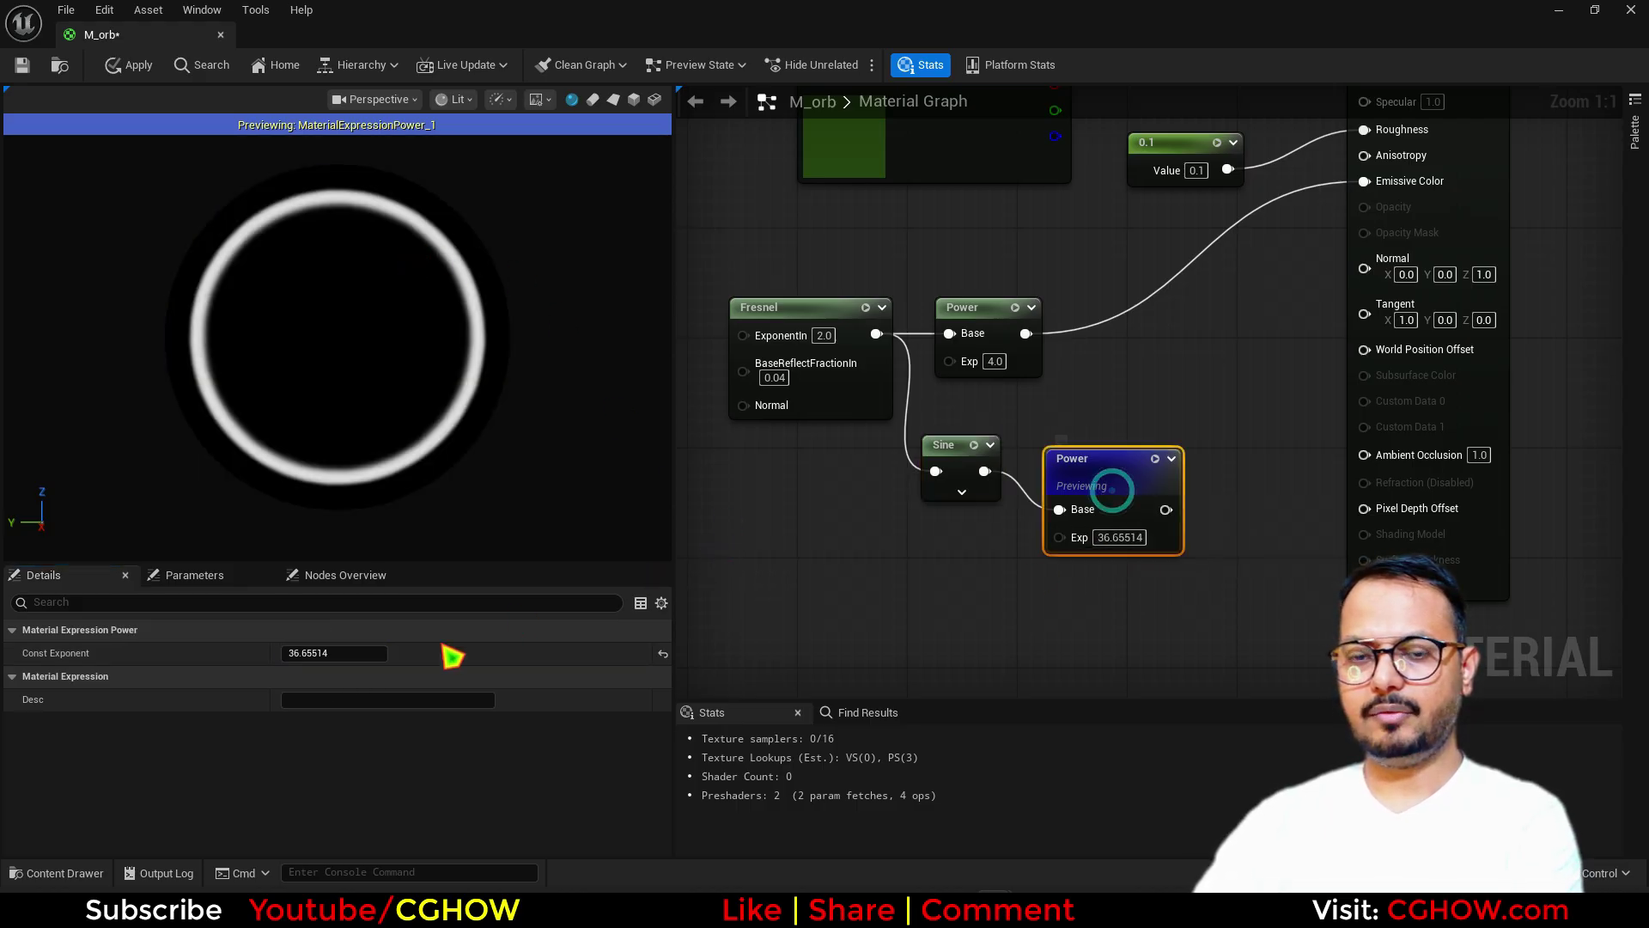
{"action": "mouse_move", "coordinate": [353, 653]}
{"action": "left_mouse_down"}
{"action": "mouse_move", "coordinate": [314, 653]}
{"action": "mouse_move", "coordinate": [338, 652]}
{"action": "left_mouse_up"}
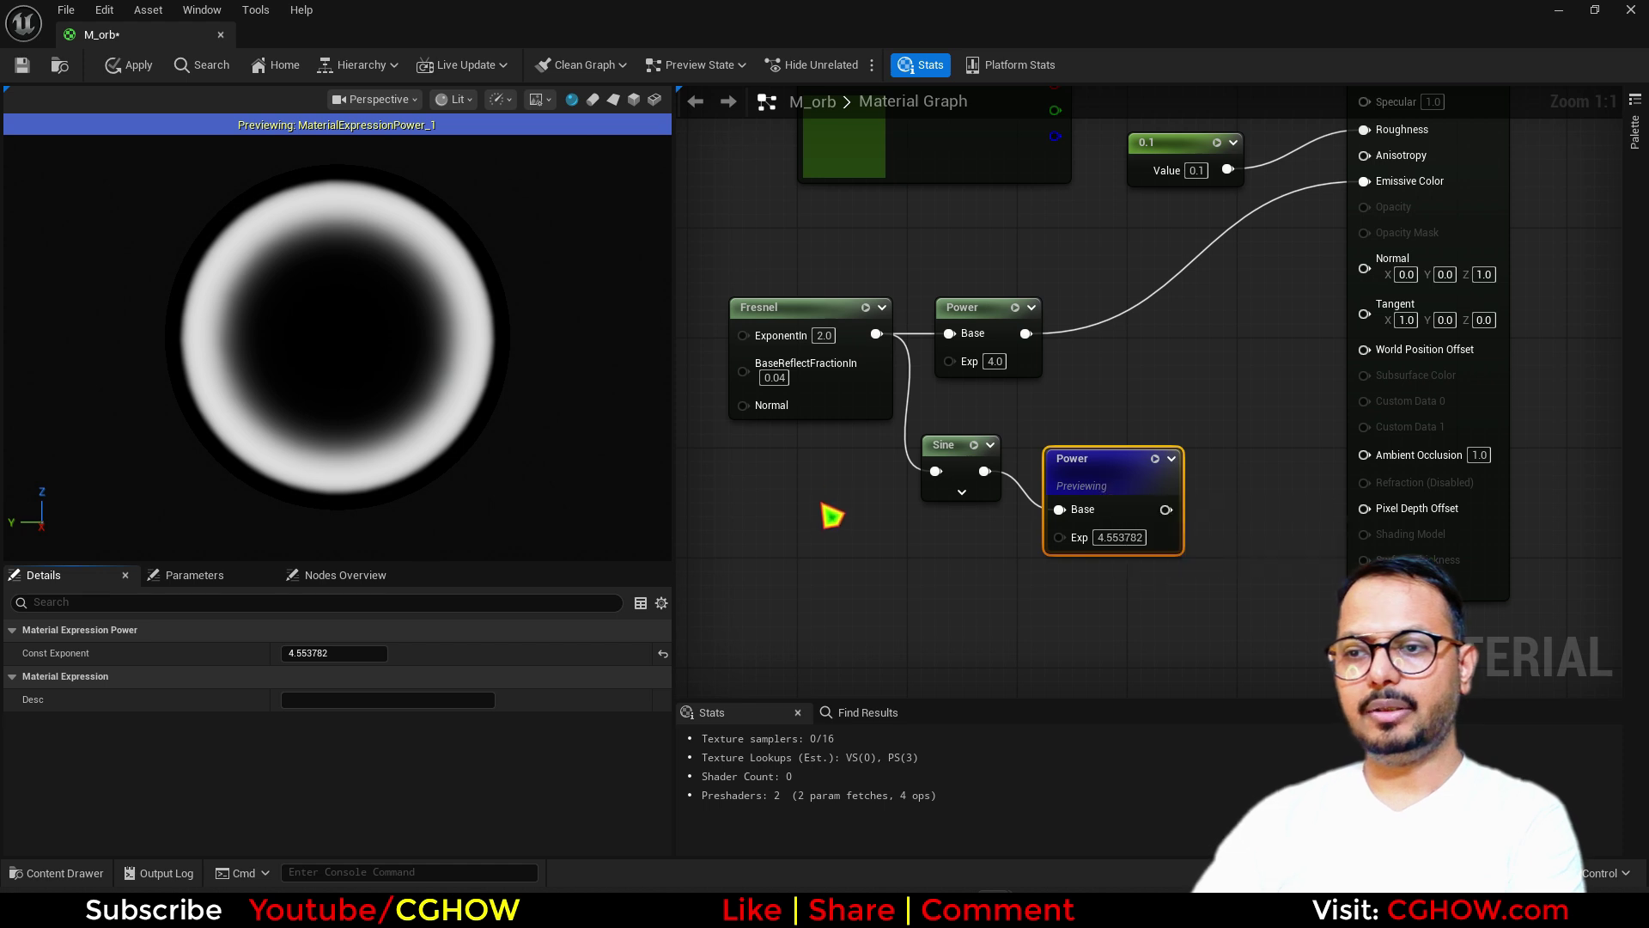
- Move the Sine and its Power node aside, then add and preview a Multiply node after them with B set to 0.2
{"action": "left_click_drag", "start_coordinate": [822, 502], "coordinate": [1170, 467]}
{"action": "mouse_move", "coordinate": [1139, 462]}
{"action": "left_mouse_down"}
{"action": "mouse_move", "coordinate": [1016, 503]}
{"action": "mouse_move", "coordinate": [1129, 459]}
{"action": "mouse_move", "coordinate": [1110, 476]}
{"action": "left_mouse_up"}
{"action": "left_click", "coordinate": [1086, 448]}
{"action": "key", "text": "m"}
{"action": "left_click", "coordinate": [1115, 421]}
{"action": "type", "text": "0.2"}
{"action": "key", "text": "Return"}
{"action": "left_click", "coordinate": [1143, 473]}
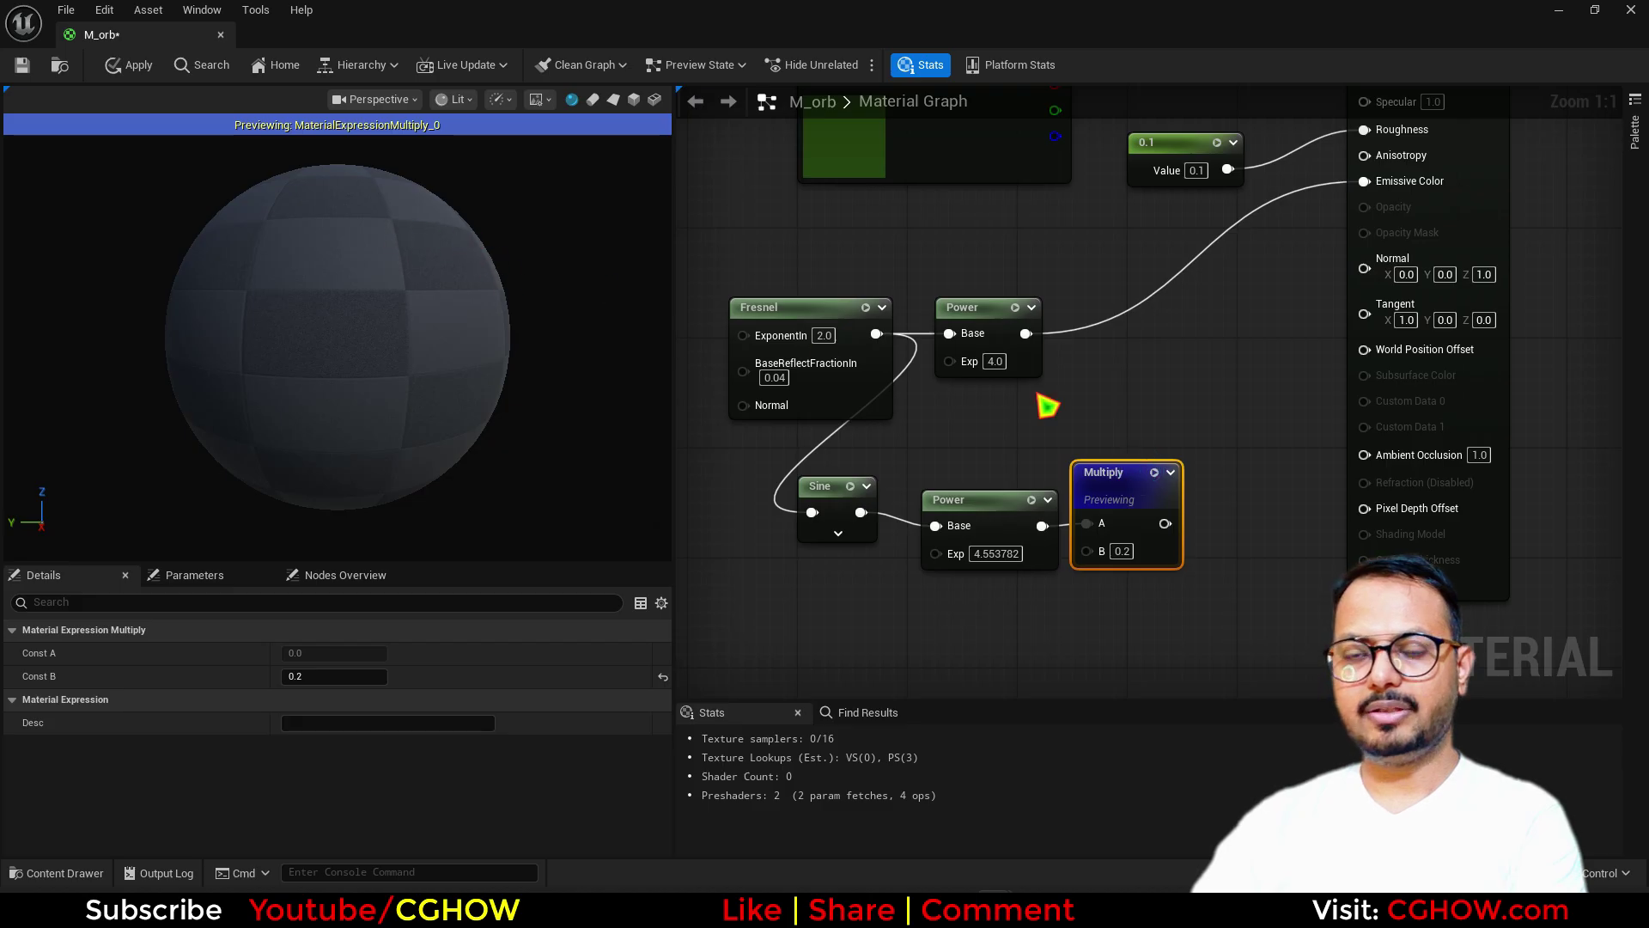
- Combine the upper Power and the Multiply outputs in an Add node, connect it to Emissive Color, and stop the node preview
{"action": "right_click_drag", "start_coordinate": [1159, 355], "coordinate": [1129, 388]}
{"action": "key", "text": "a"}
{"action": "left_click", "coordinate": [1129, 361]}
{"action": "left_click_drag", "start_coordinate": [994, 366], "coordinate": [1138, 396]}
{"action": "left_click_drag", "start_coordinate": [1134, 557], "coordinate": [1335, 215]}
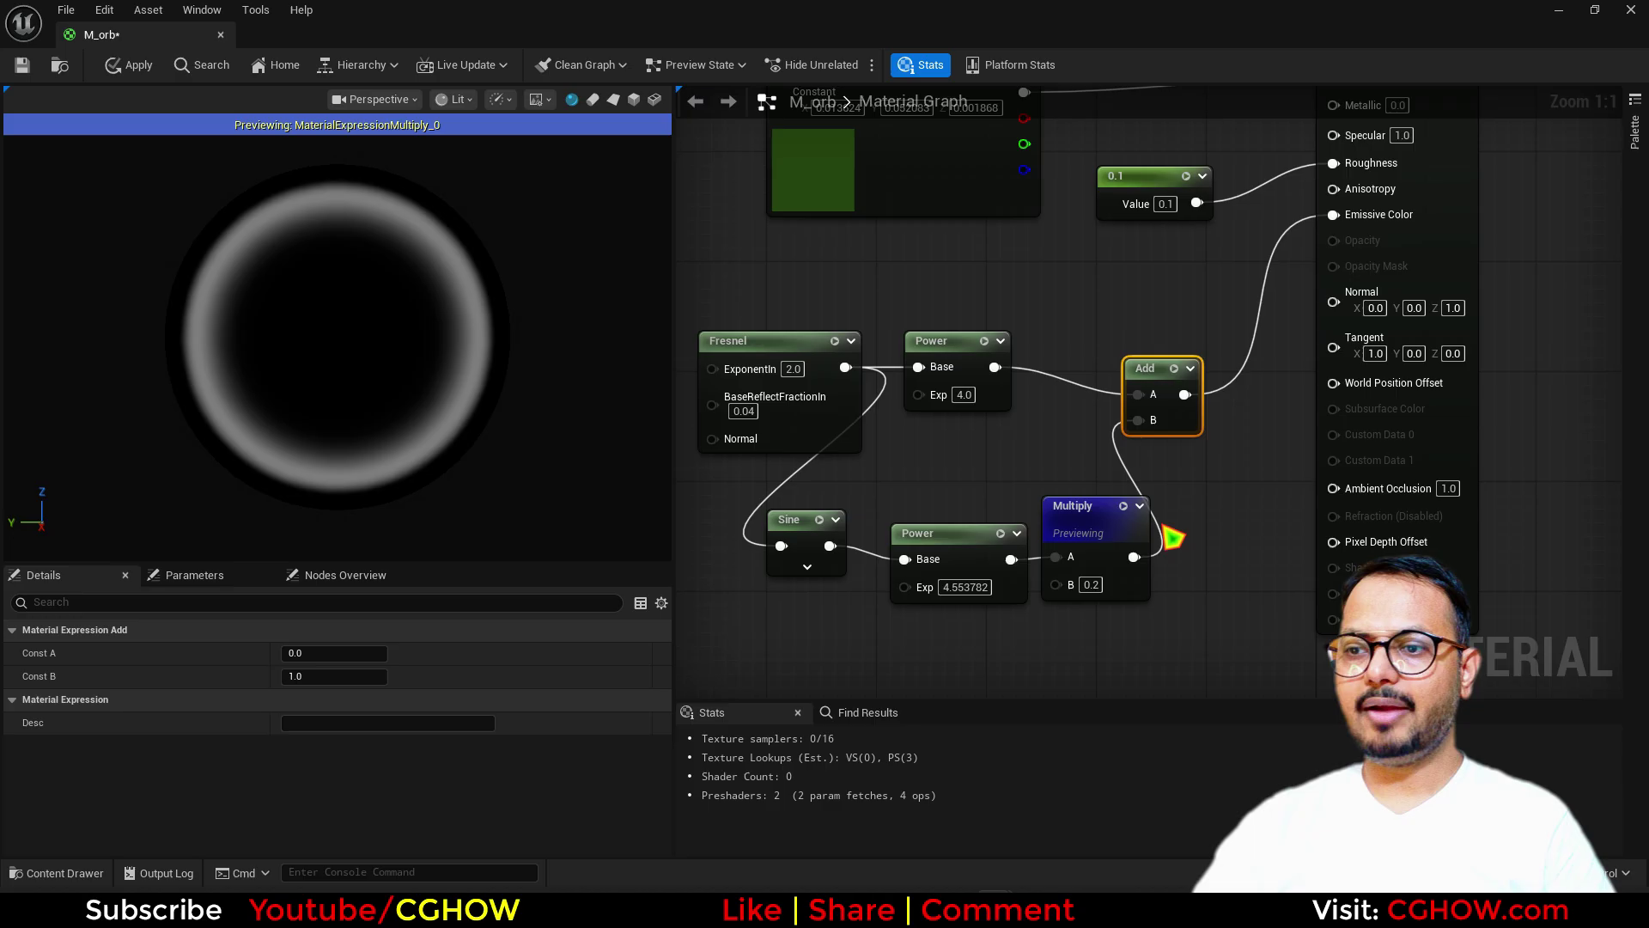
{"action": "left_click", "coordinate": [1123, 506]}
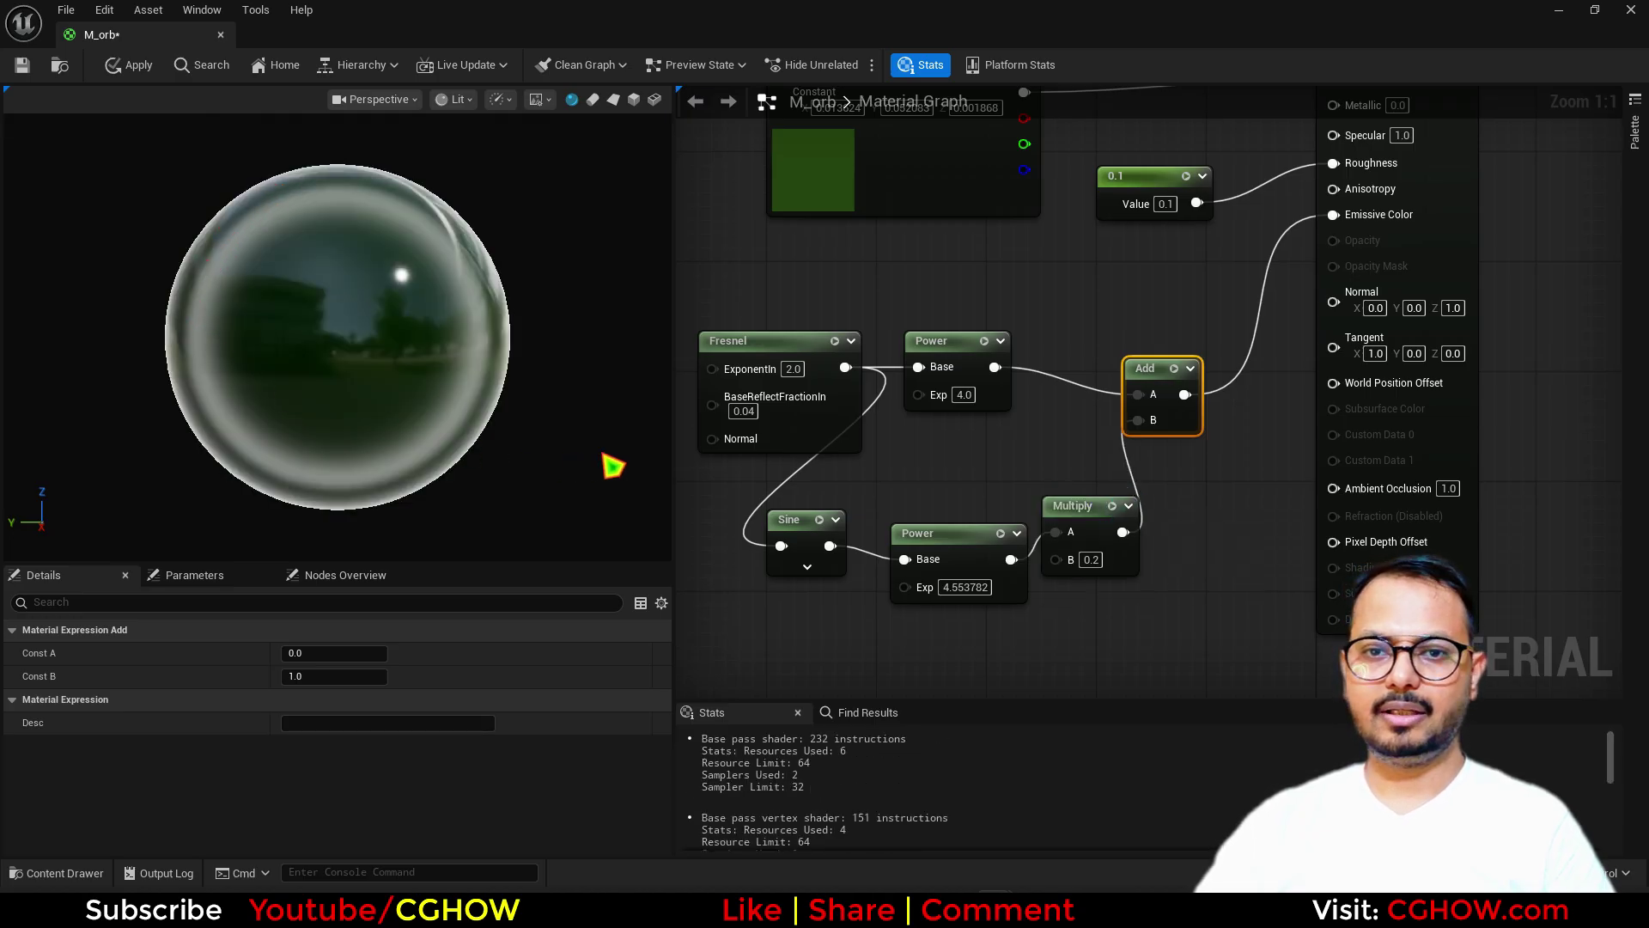
- Set the Multiply node's B value to 0.05 and check the ring on the preview sphere
{"action": "left_click", "coordinate": [1086, 562]}
{"action": "type", "text": "0.05"}
{"action": "key", "text": "Return"}
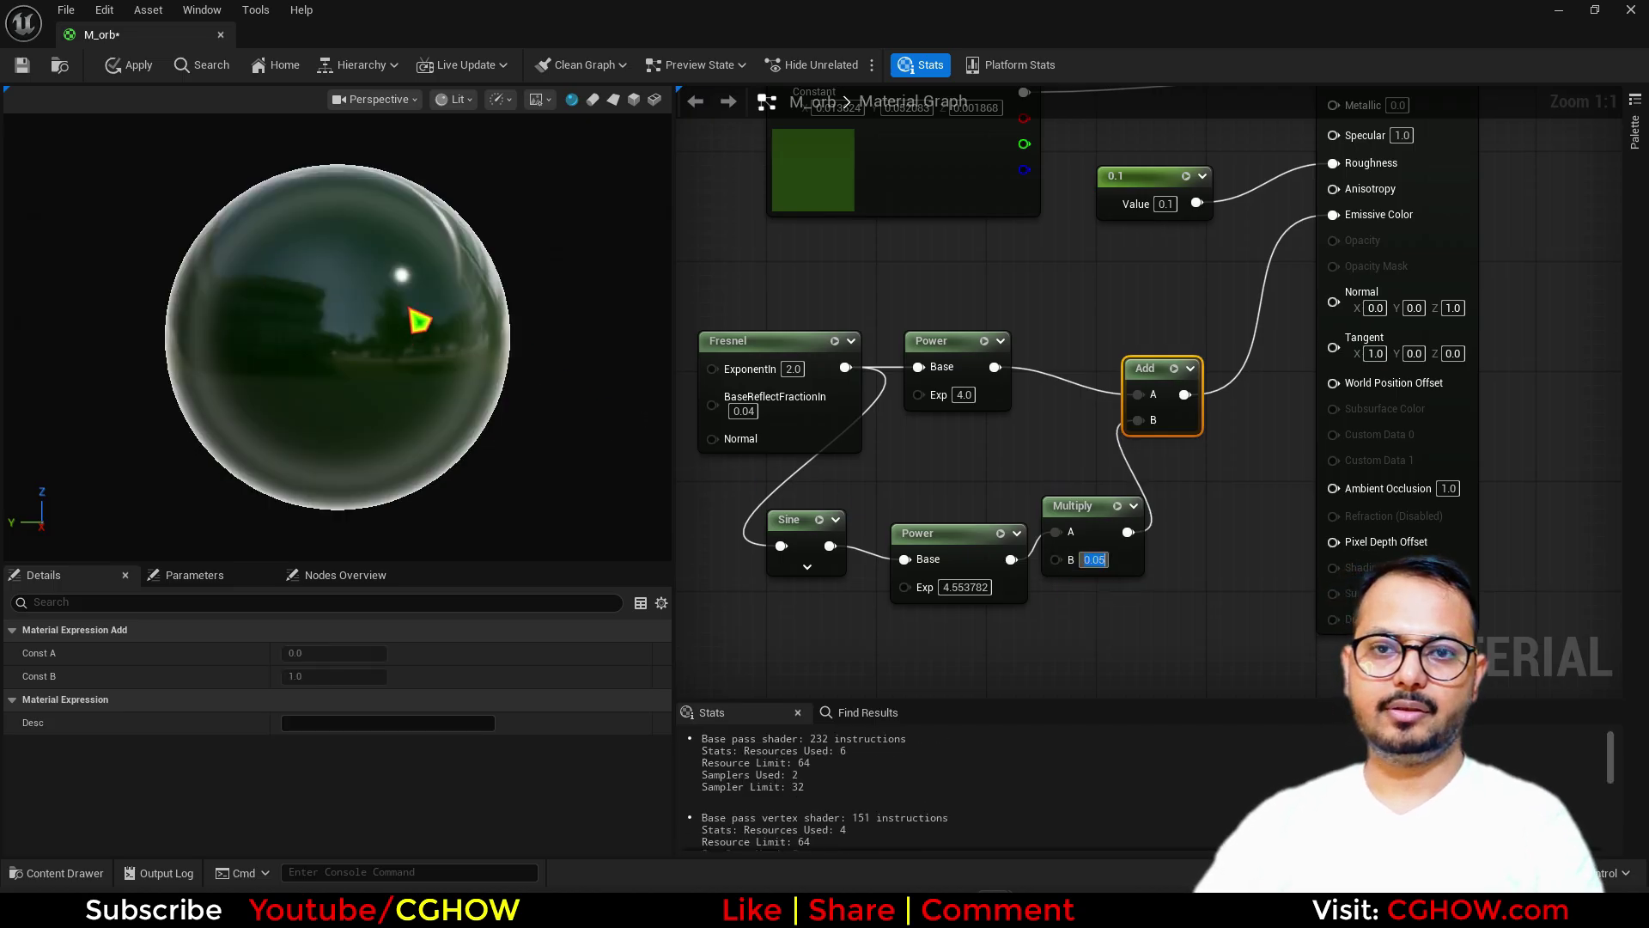
{"action": "mouse_move", "coordinate": [338, 336]}
{"action": "left_mouse_down"}
{"action": "mouse_move", "coordinate": [224, 330]}
{"action": "mouse_move", "coordinate": [306, 330]}
{"action": "left_mouse_up"}
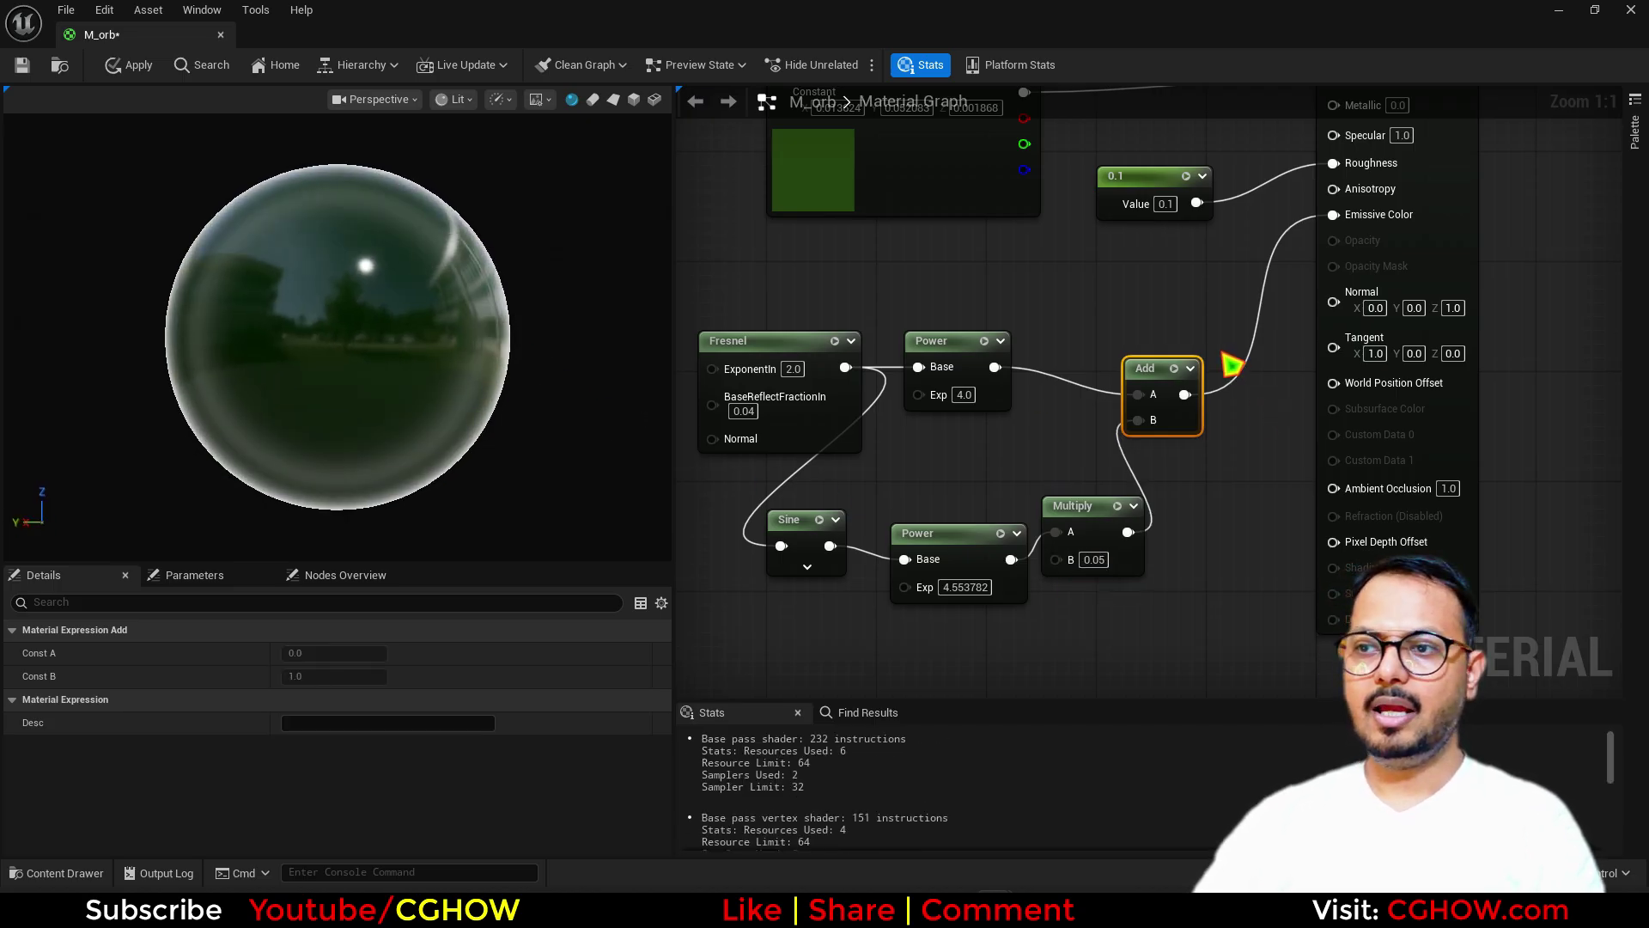
- Move the material output node farther away and add a Multiply node with the Add output connected to A
{"action": "right_click_drag", "start_coordinate": [1221, 352], "coordinate": [1070, 455]}
{"action": "left_click_drag", "start_coordinate": [1299, 266], "coordinate": [1505, 239]}
{"action": "right_click_drag", "start_coordinate": [1213, 422], "coordinate": [1206, 275]}
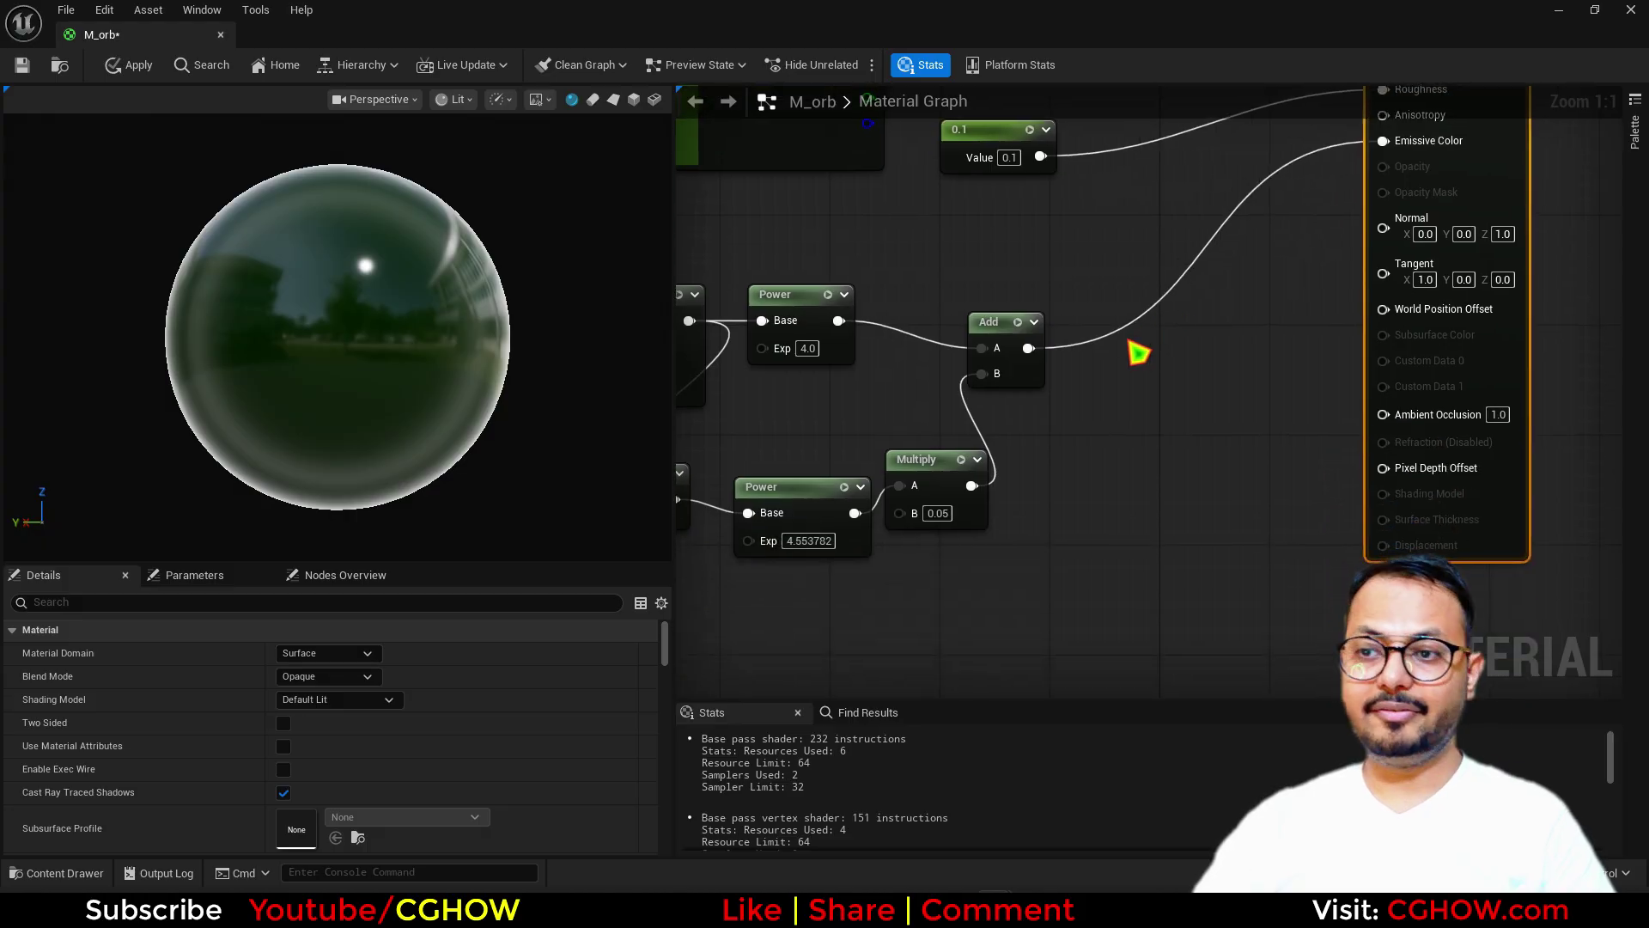
{"action": "key", "text": "m"}
{"action": "left_click", "coordinate": [1119, 327]}
{"action": "left_click_drag", "start_coordinate": [1040, 348], "coordinate": [1134, 363]}
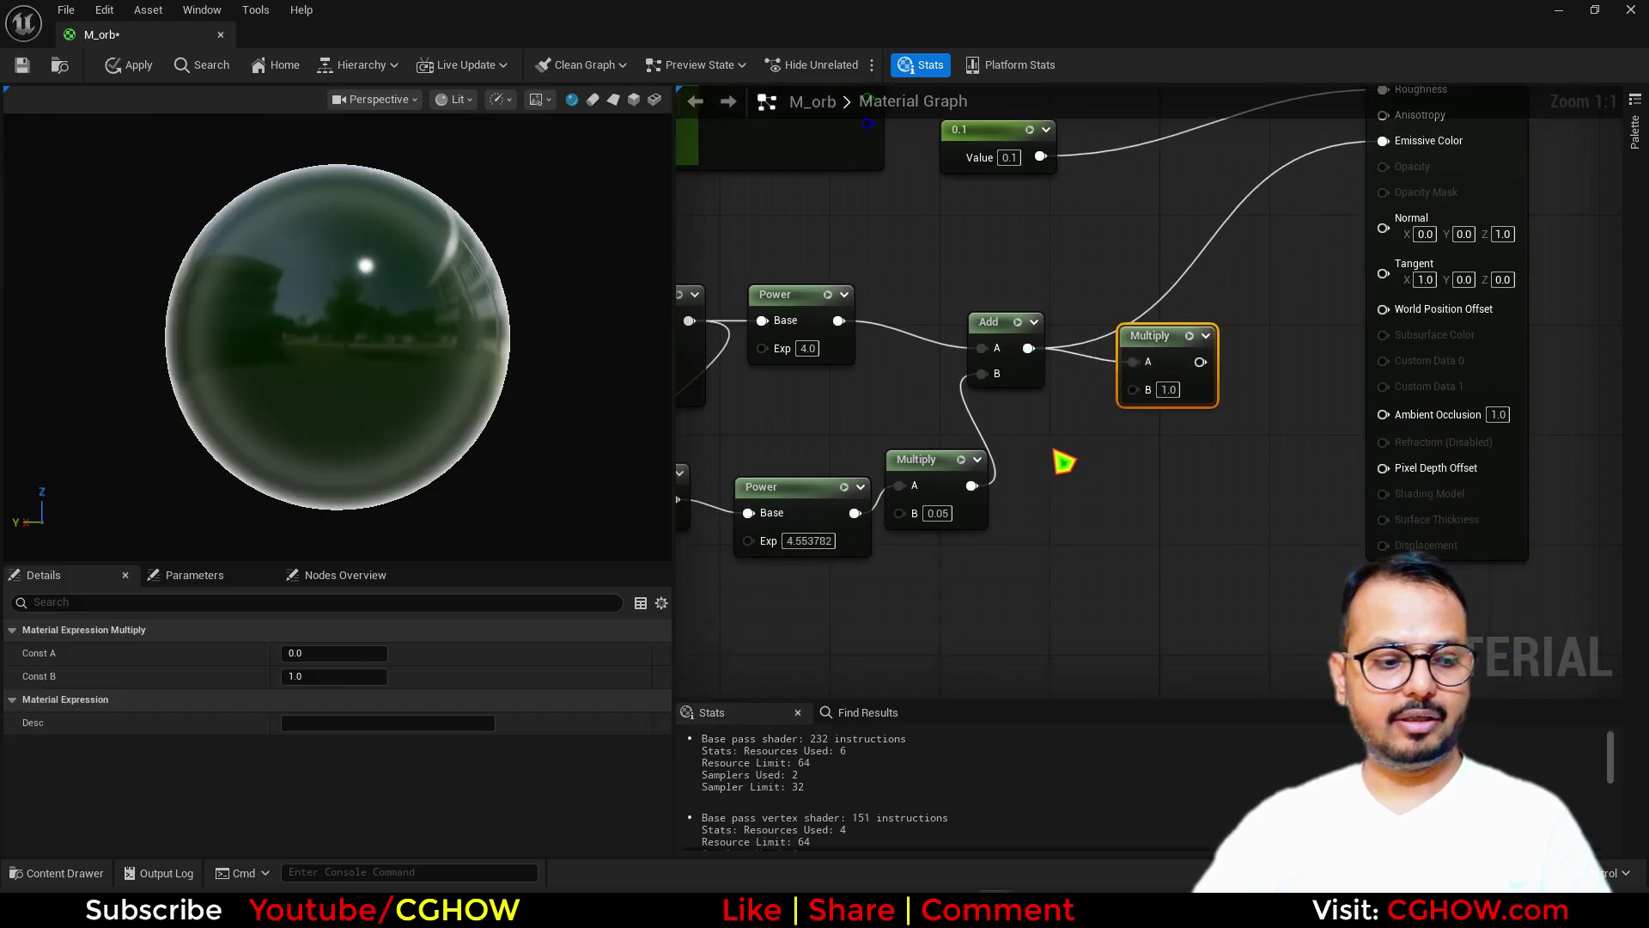
- Add a bright green three-component constant (0.04257, 1.0, 0.066219) as the new Multiply's B input and connect the result to Emissive Color
{"action": "key", "text": "3"}
{"action": "left_click", "coordinate": [1036, 436]}
{"action": "double_click", "coordinate": [1069, 528]}
{"action": "left_click_drag", "start_coordinate": [1143, 569], "coordinate": [1129, 591]}
{"action": "left_click", "coordinate": [1367, 828]}
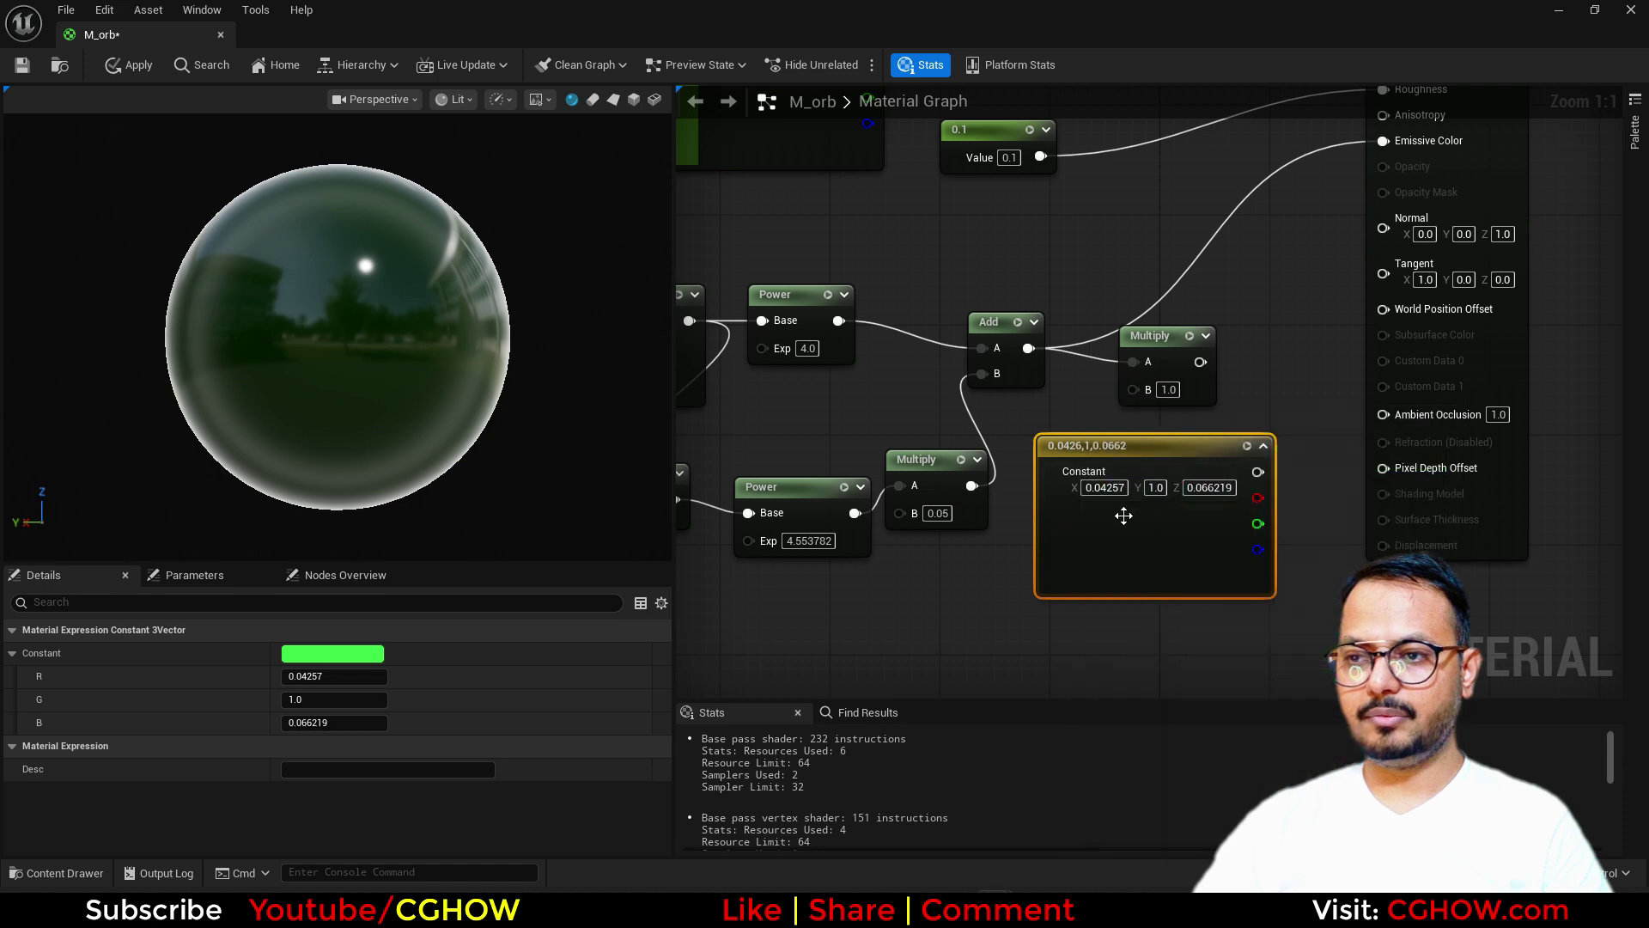
{"action": "left_click_drag", "start_coordinate": [1255, 470], "coordinate": [1383, 141]}
{"action": "left_click_drag", "start_coordinate": [1171, 350], "coordinate": [1203, 311]}
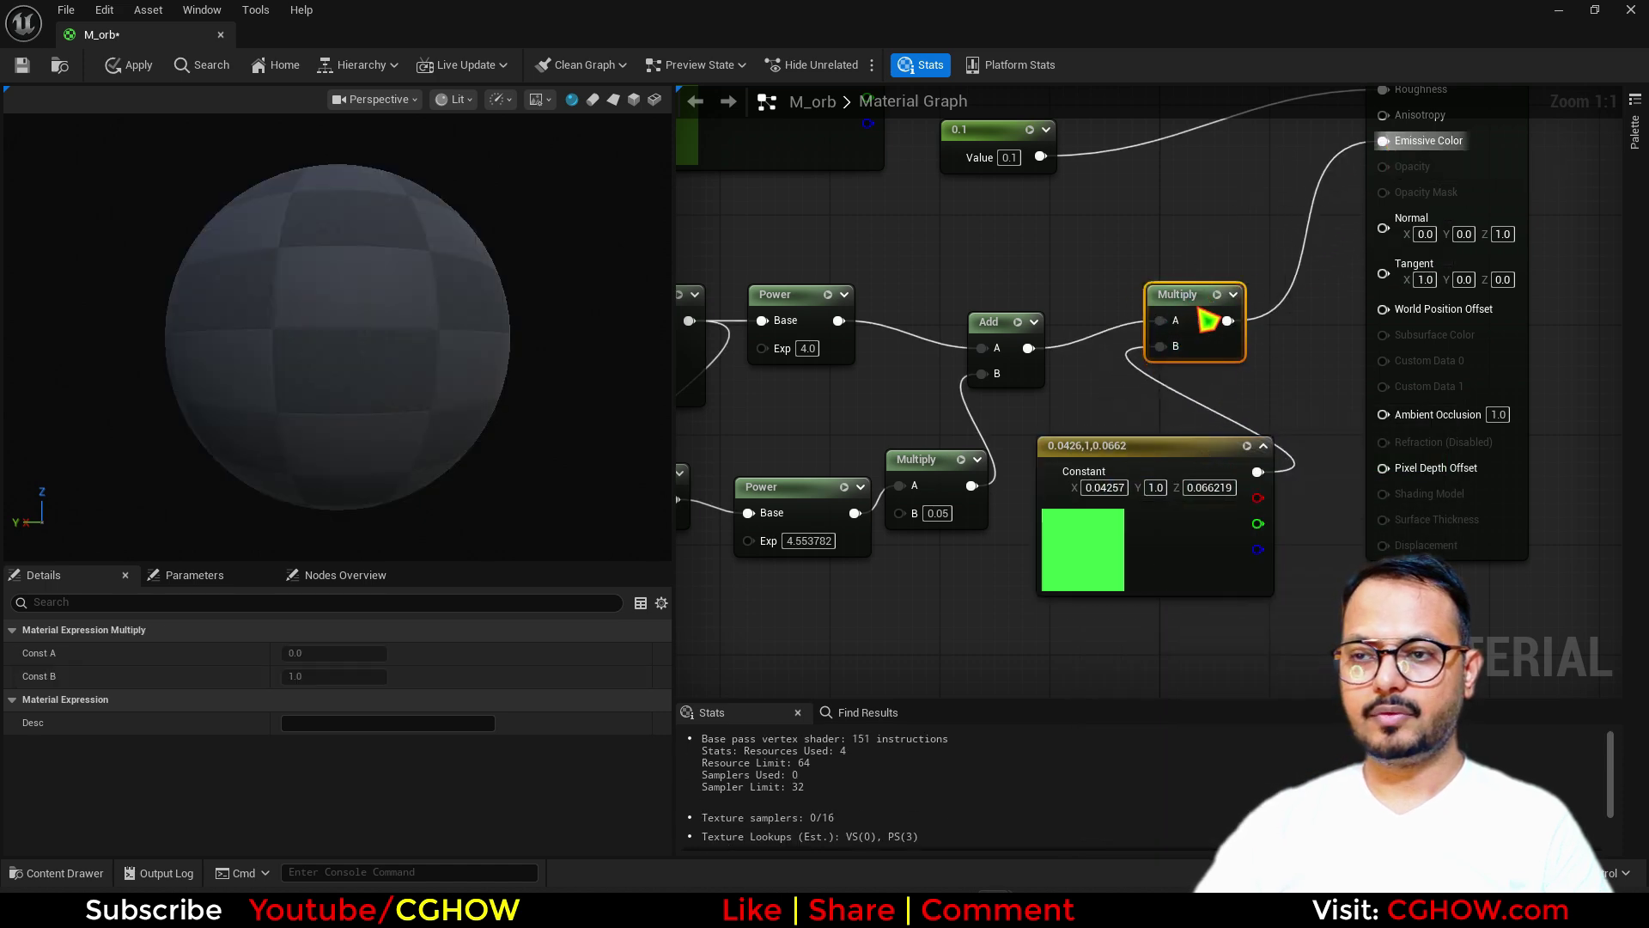
- Set the B value of the Multiply node in the Sine branch to 0.01
{"action": "scroll", "coordinate": [1172, 443], "scroll_direction": "down", "scroll_amount": 2}
{"action": "right_click_drag", "start_coordinate": [1040, 497], "coordinate": [1116, 501]}
{"action": "mouse_move", "coordinate": [348, 323]}
{"action": "left_mouse_down"}
{"action": "mouse_move", "coordinate": [206, 345]}
{"action": "mouse_move", "coordinate": [339, 330]}
{"action": "left_mouse_up"}
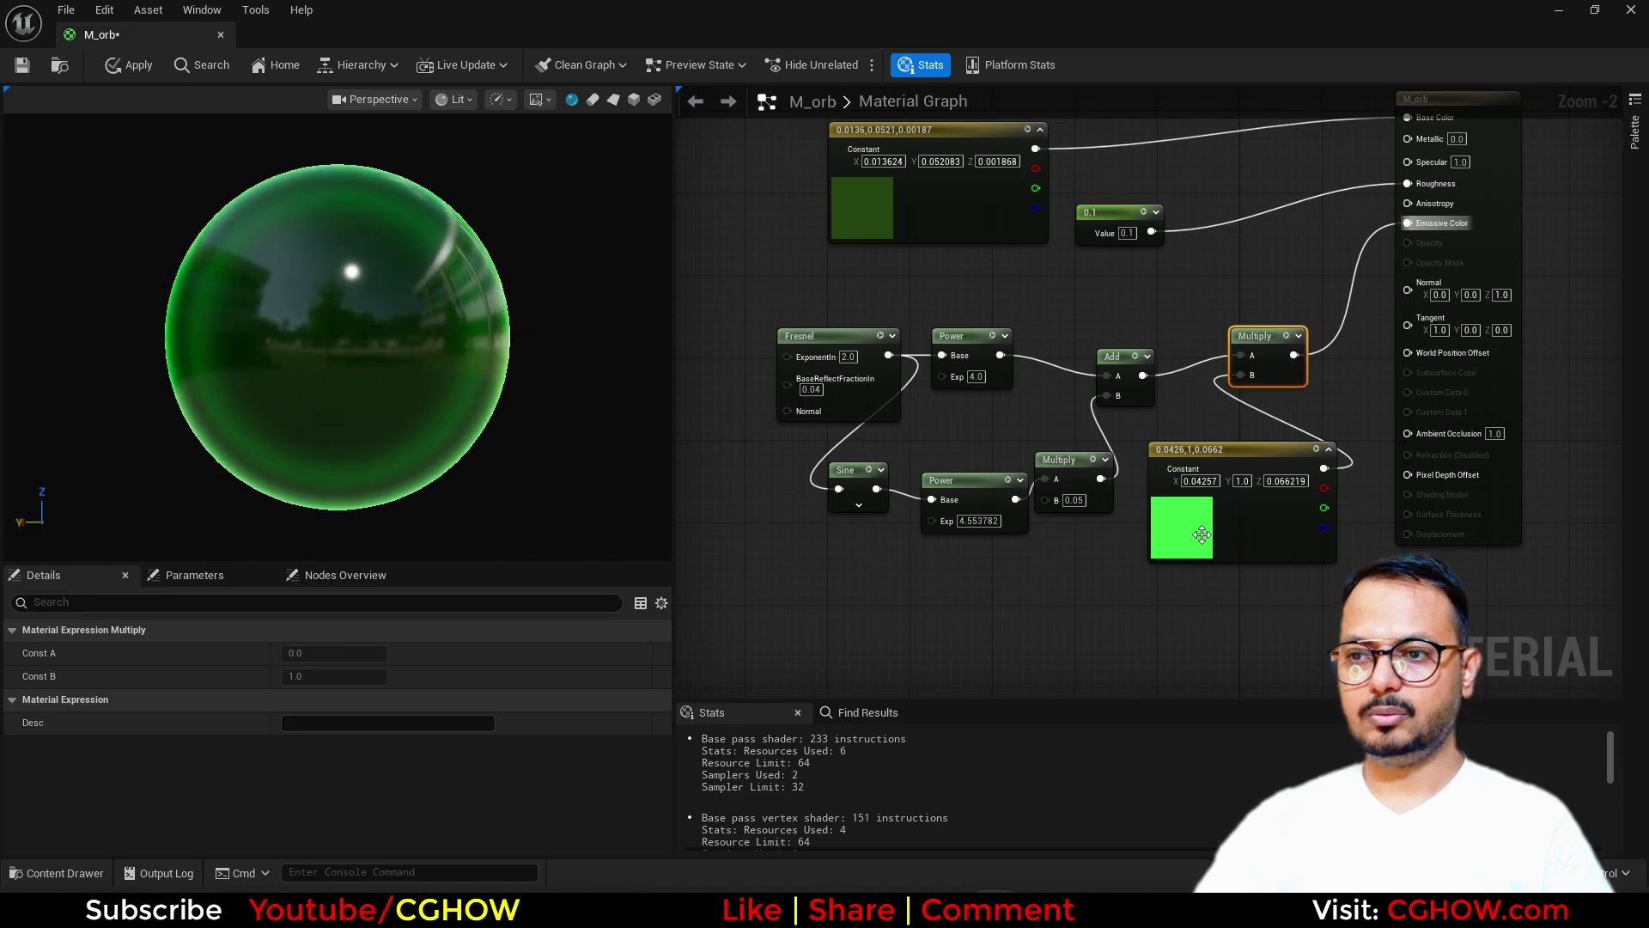
{"action": "left_click", "coordinate": [1077, 501]}
{"action": "type", "text": ".01"}
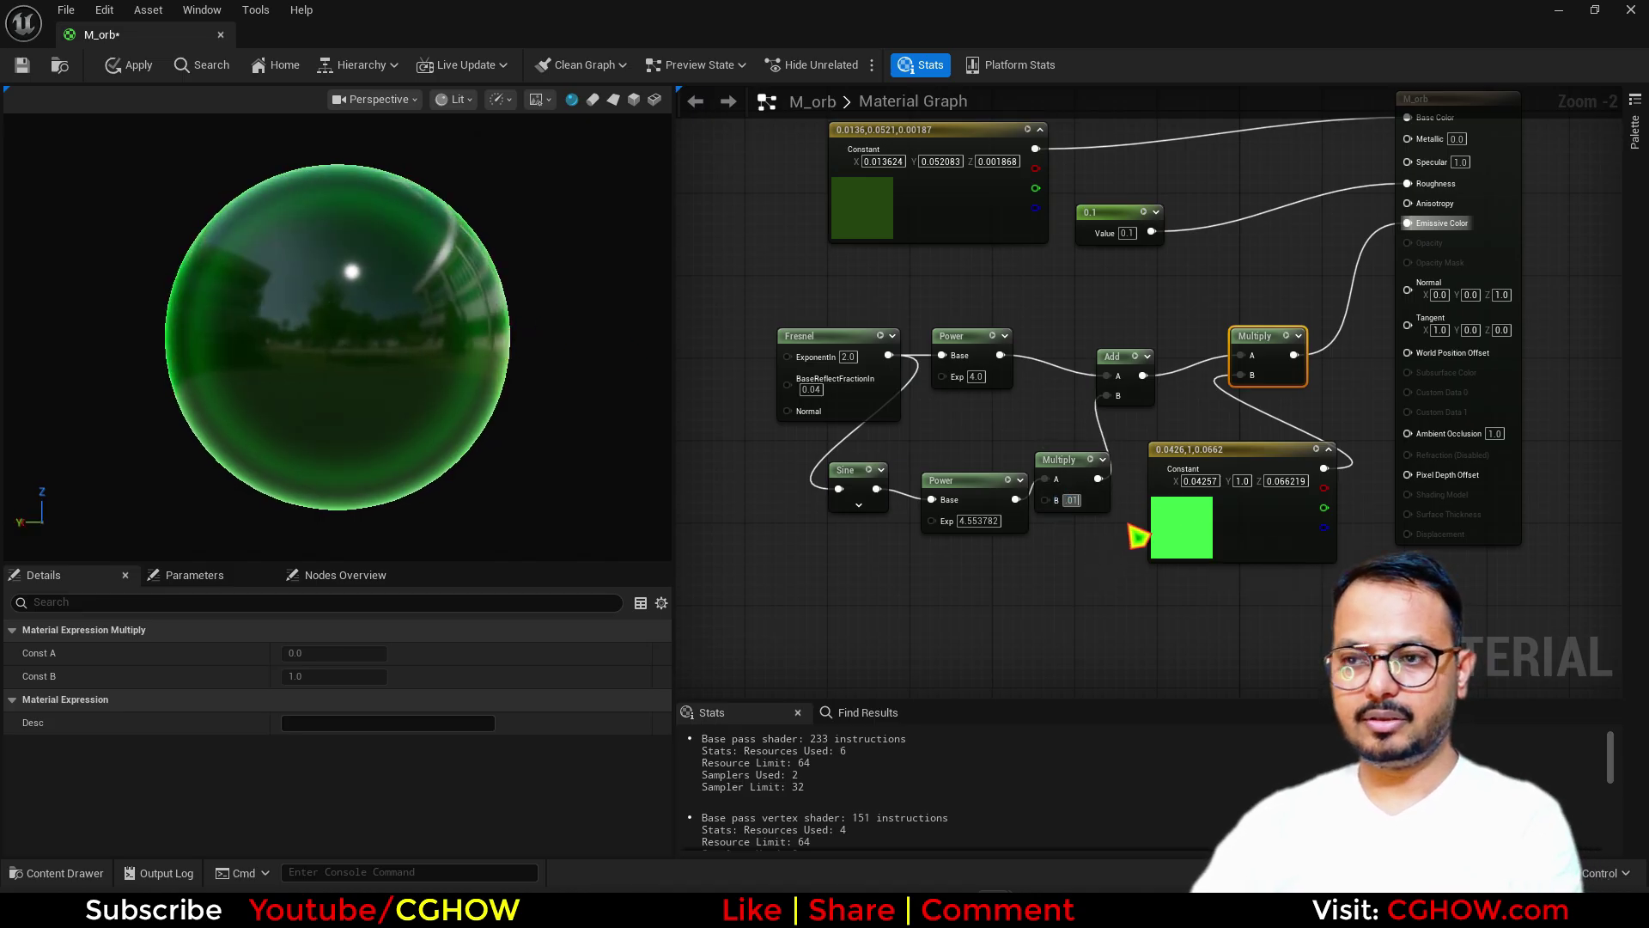
{"action": "key", "text": "Return"}
{"action": "double_click", "coordinate": [1173, 520]}
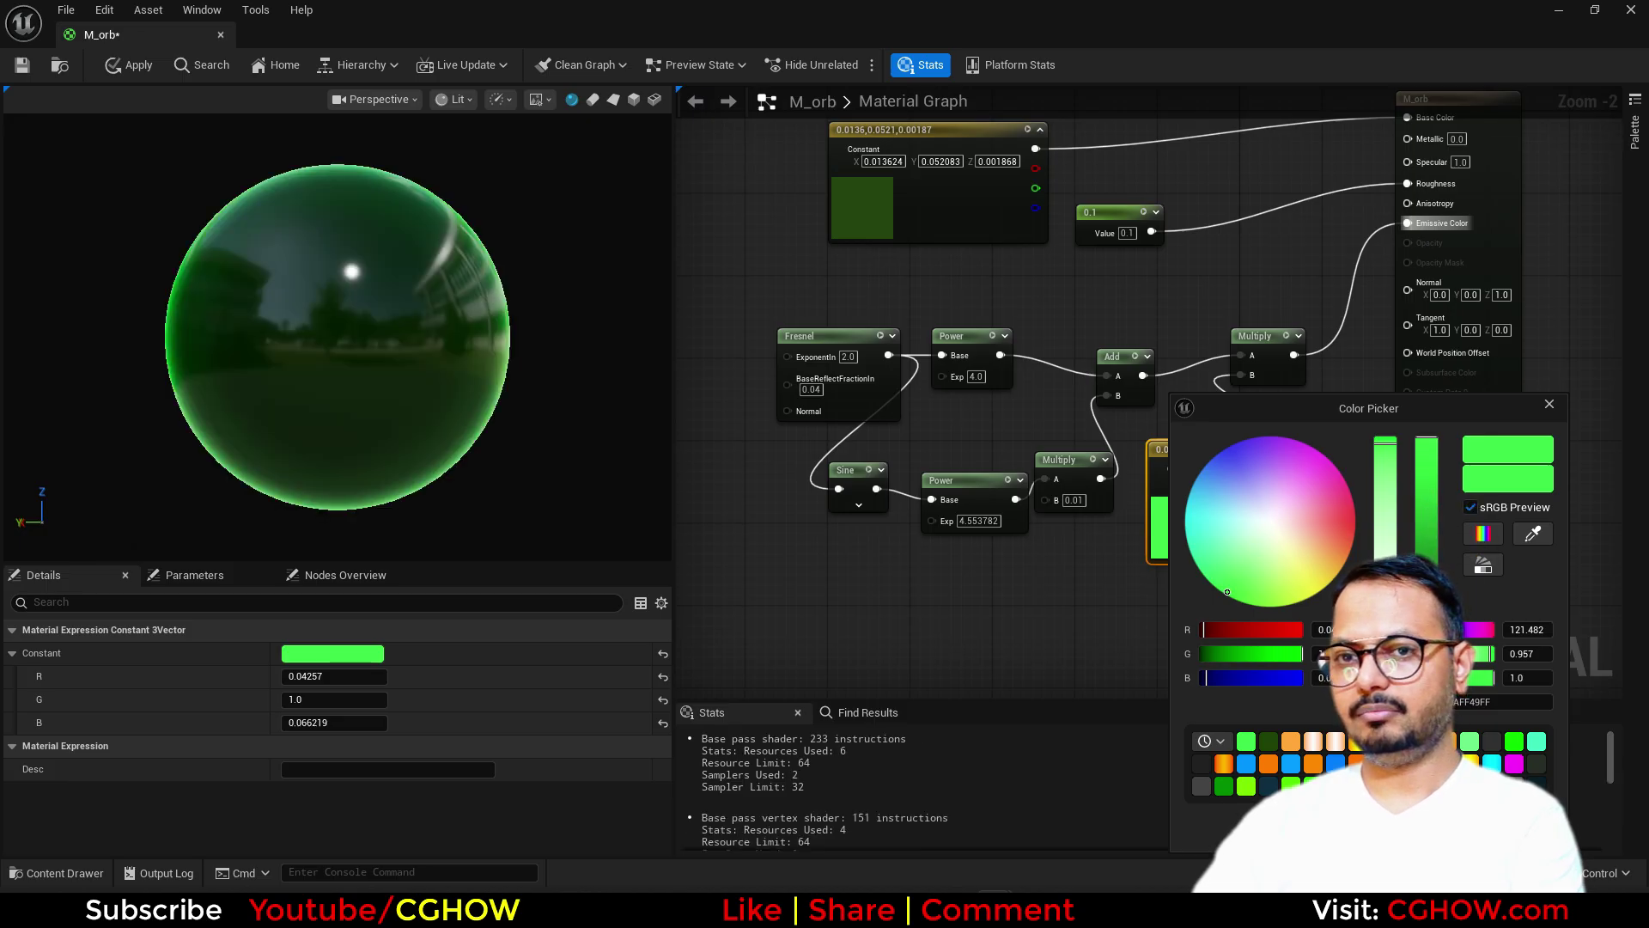
{"action": "left_click", "coordinate": [1453, 827]}
{"action": "left_click_drag", "start_coordinate": [489, 394], "coordinate": [421, 292]}
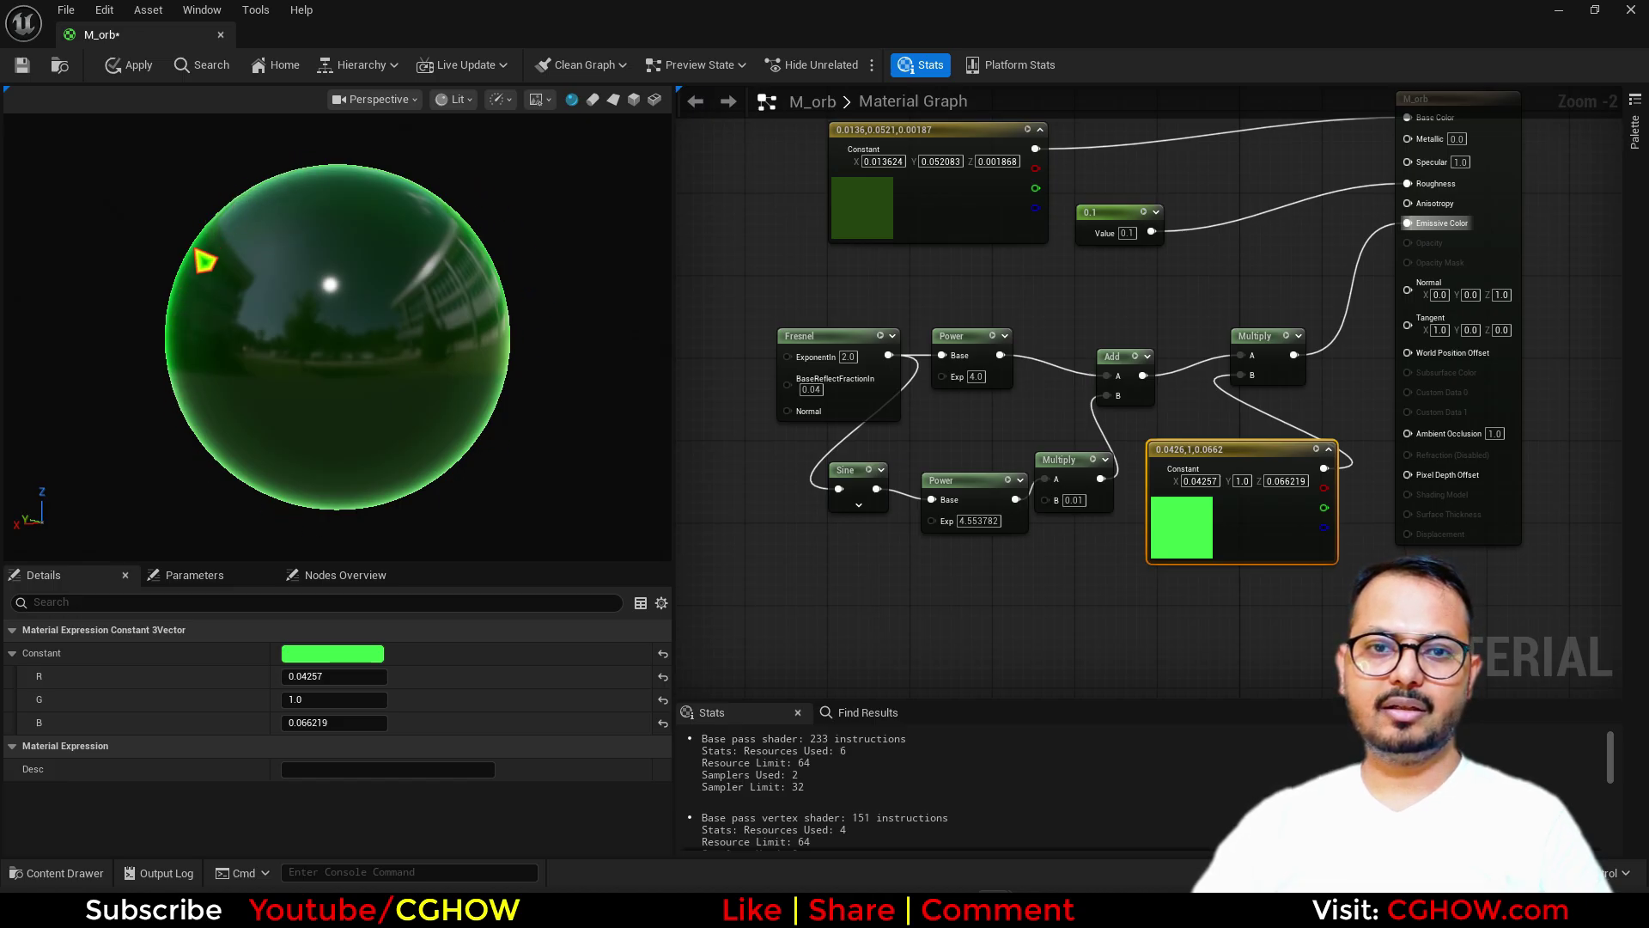
{"action": "right_click_drag", "start_coordinate": [753, 389], "coordinate": [997, 361]}
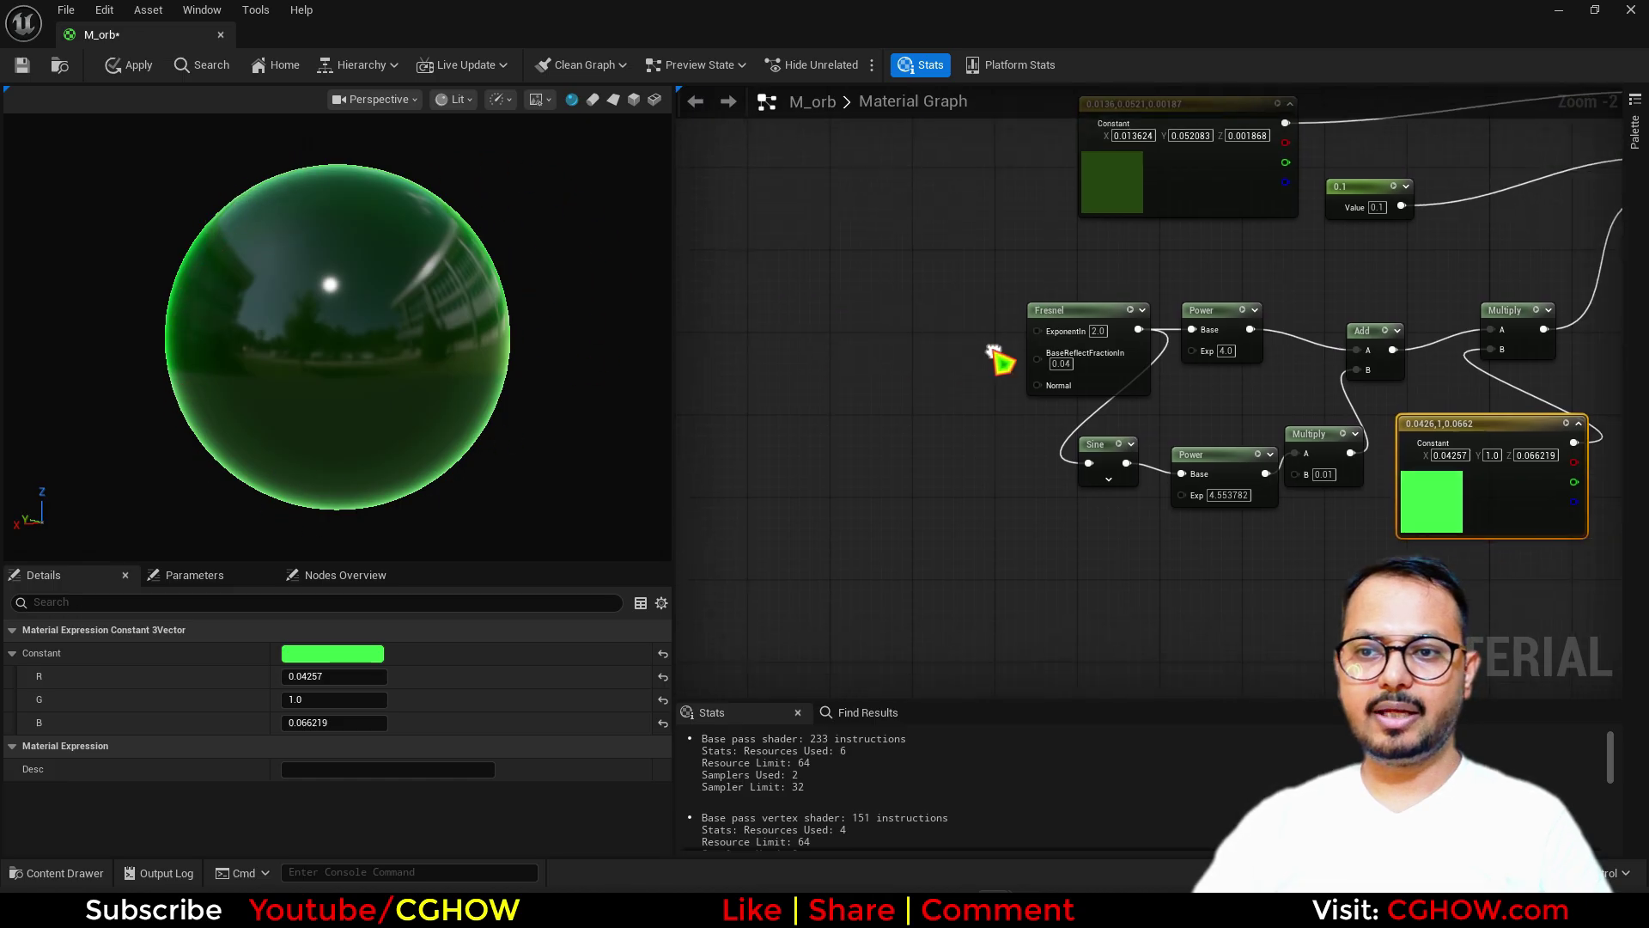
{"action": "scroll", "coordinate": [1025, 368], "scroll_direction": "up", "scroll_amount": 2}
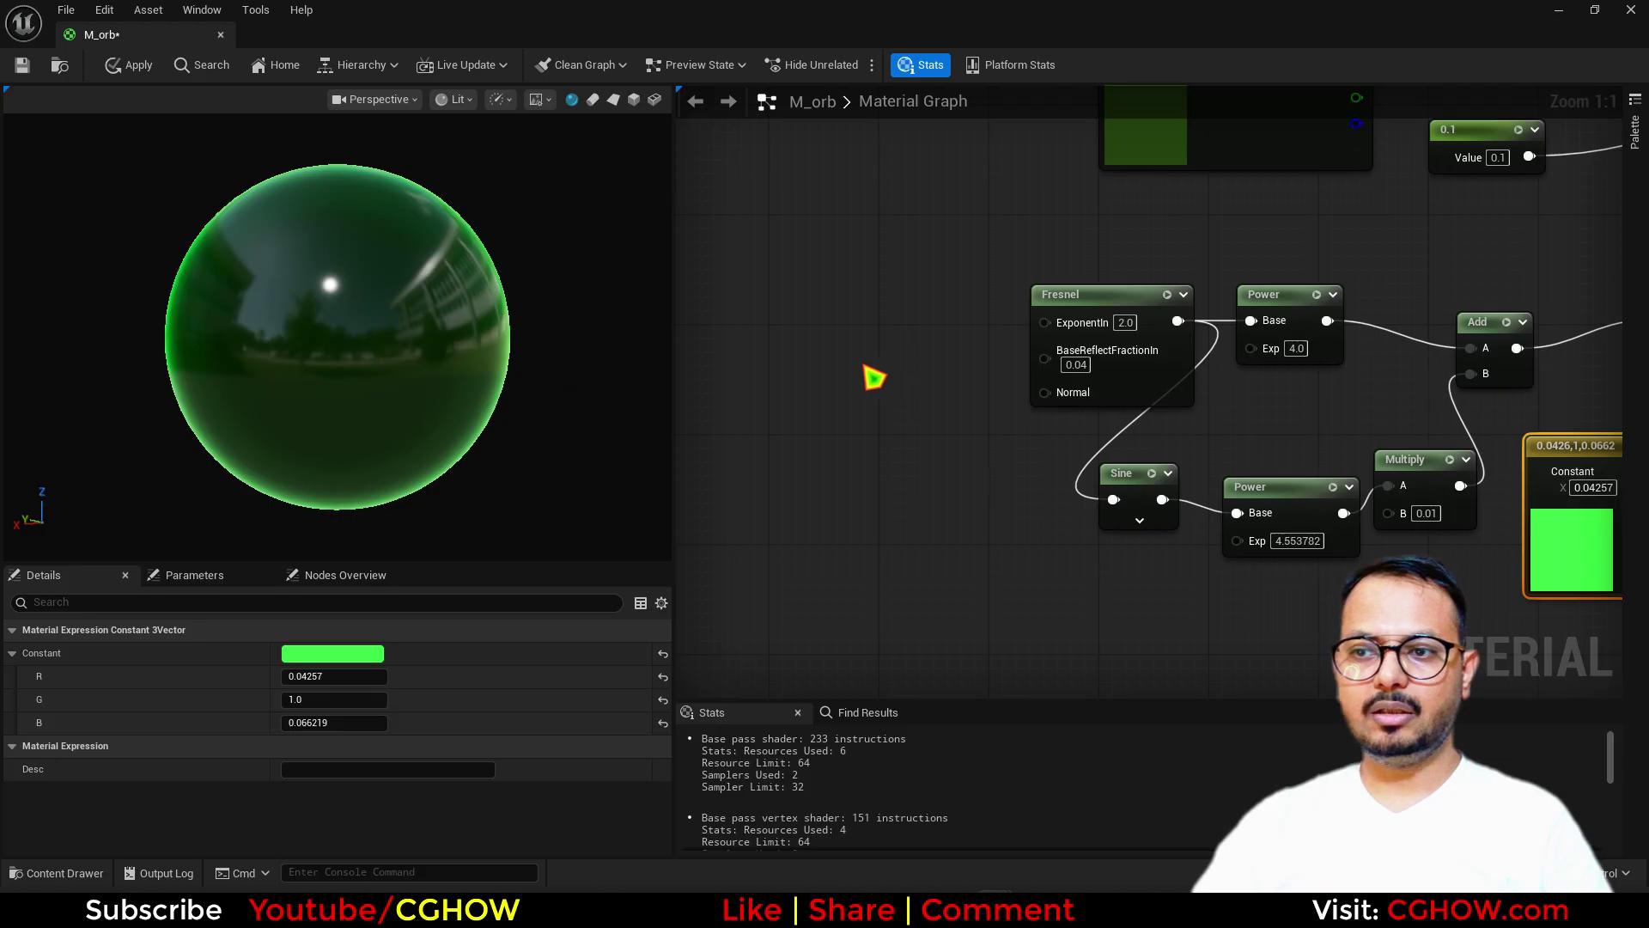
{"action": "left_click", "coordinate": [844, 366]}
{"action": "key", "text": "3"}
{"action": "left_click", "coordinate": [780, 355]}
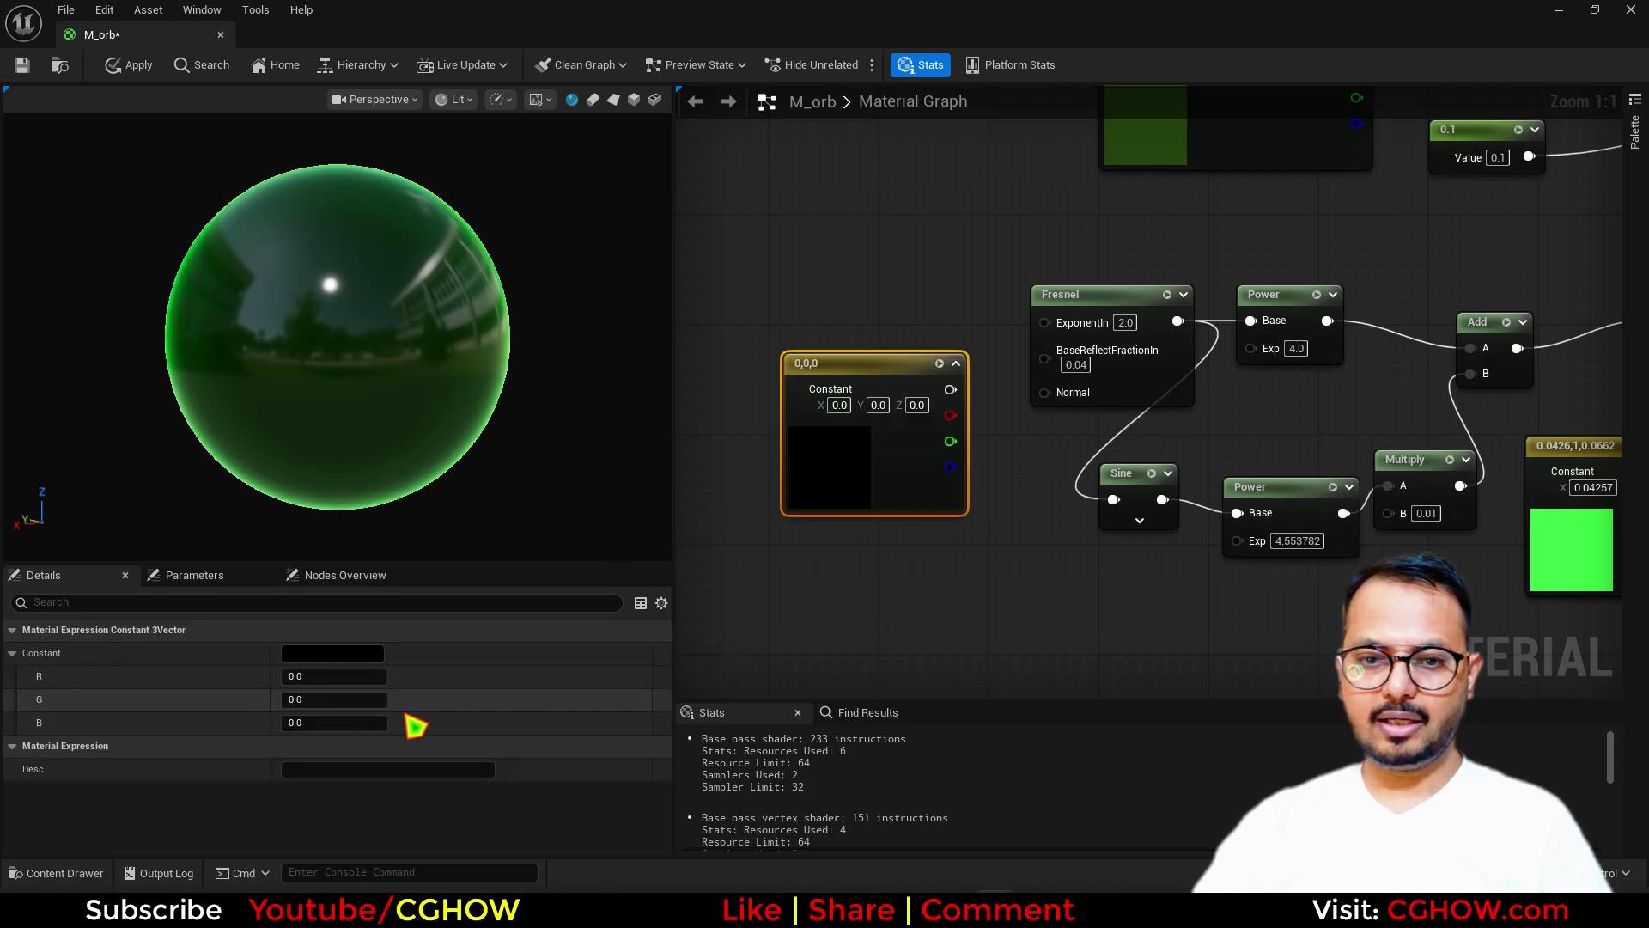
{"action": "key", "text": "Delete"}
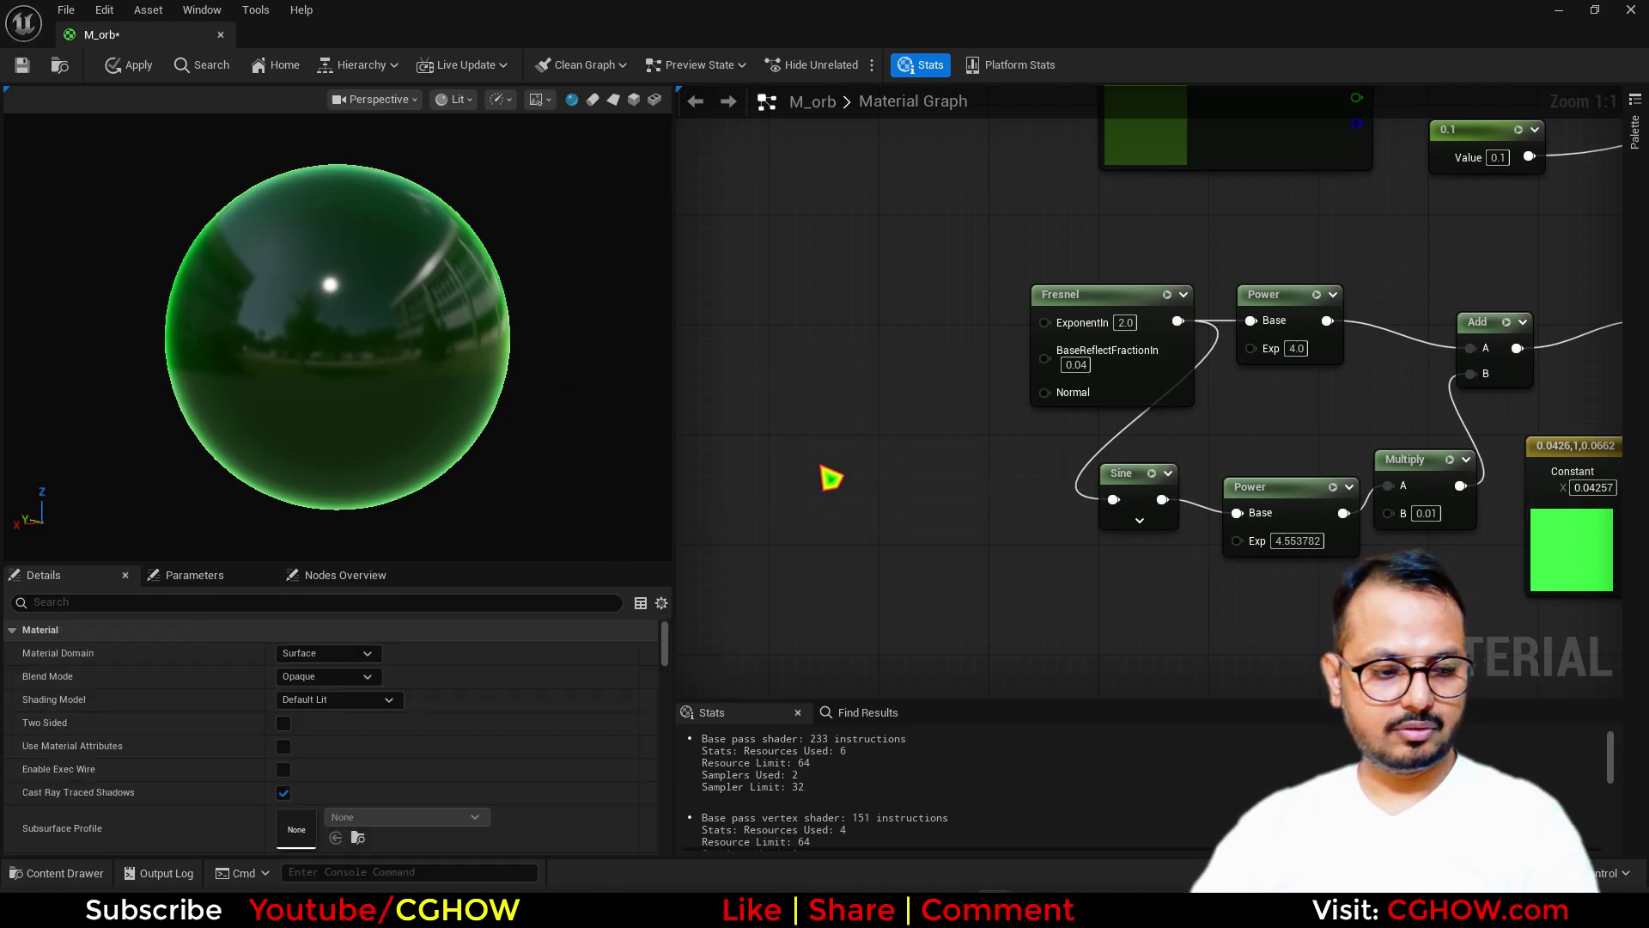
- Add a Texture Sample node beside the Fresnel node and assign the T_aura cell-pattern texture to it
{"action": "key", "text": "t"}
{"action": "left_click", "coordinate": [762, 374]}
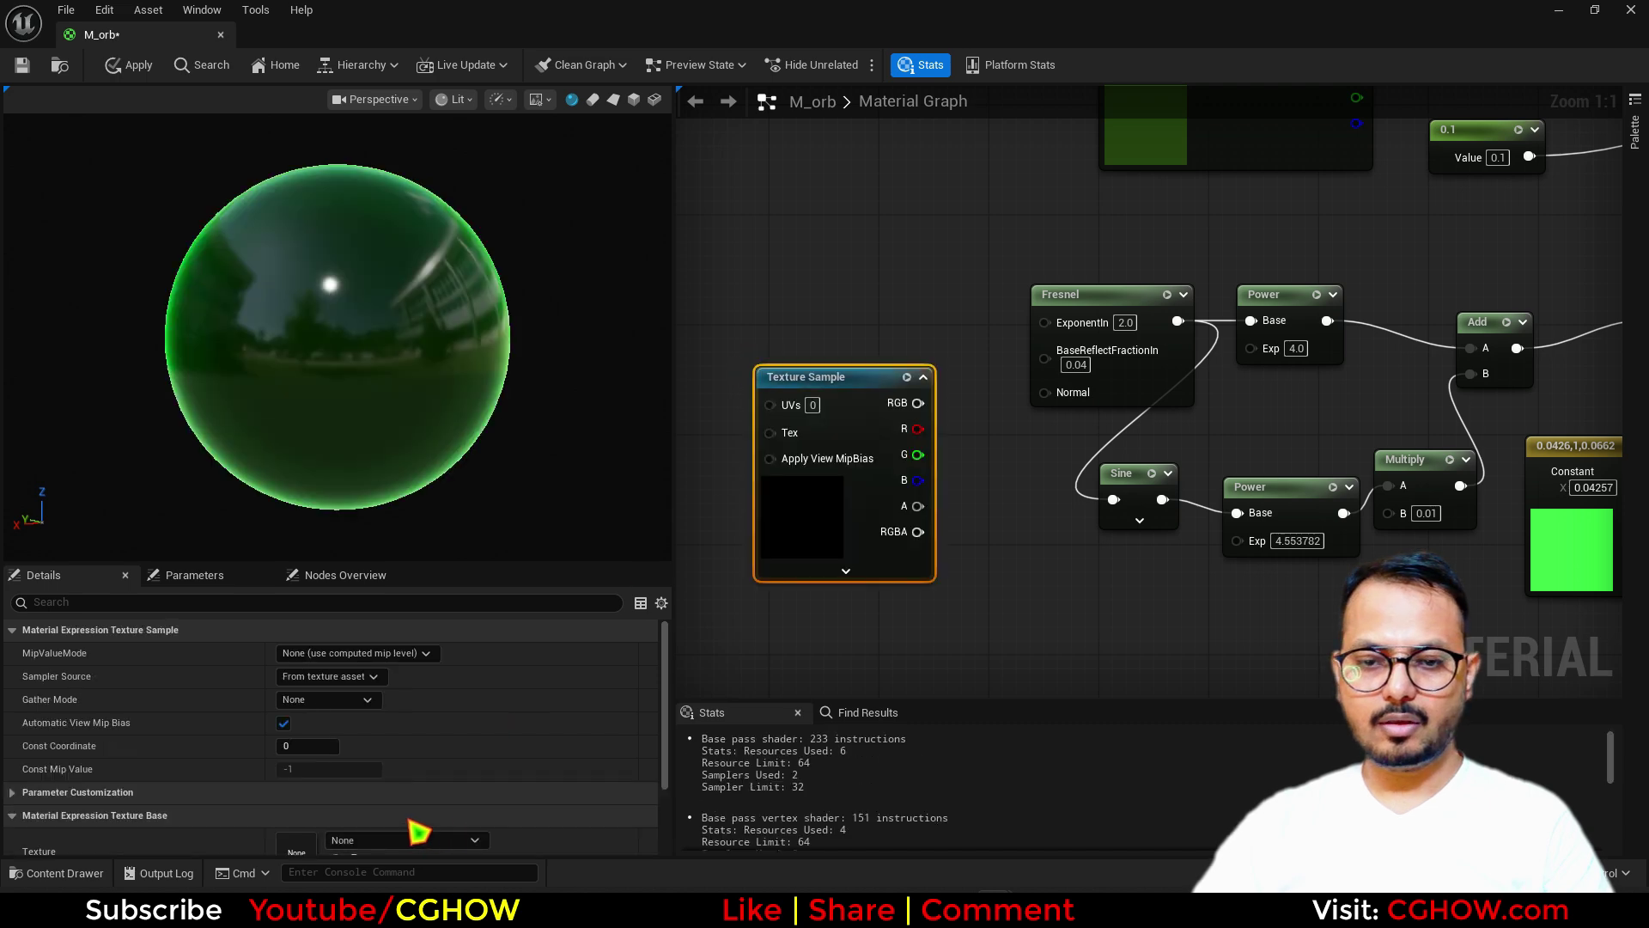
{"action": "left_click", "coordinate": [406, 840]}
{"action": "type", "text": "no"}
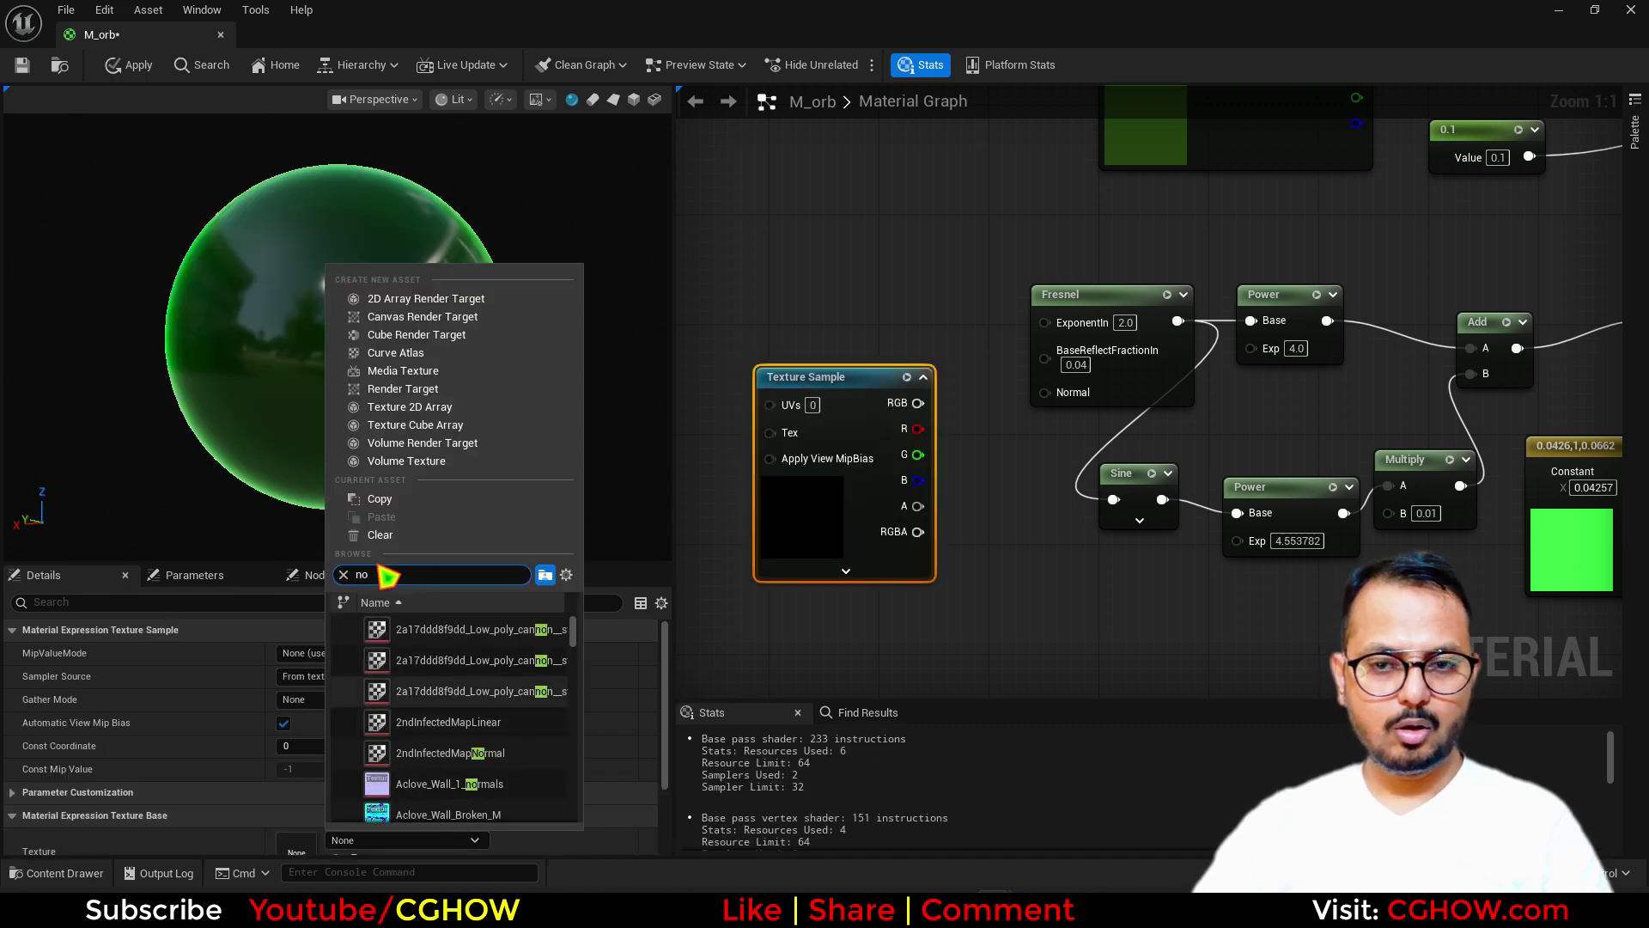
{"action": "left_click_drag", "start_coordinate": [393, 573], "coordinate": [250, 564]}
{"action": "type", "text": "aura"}
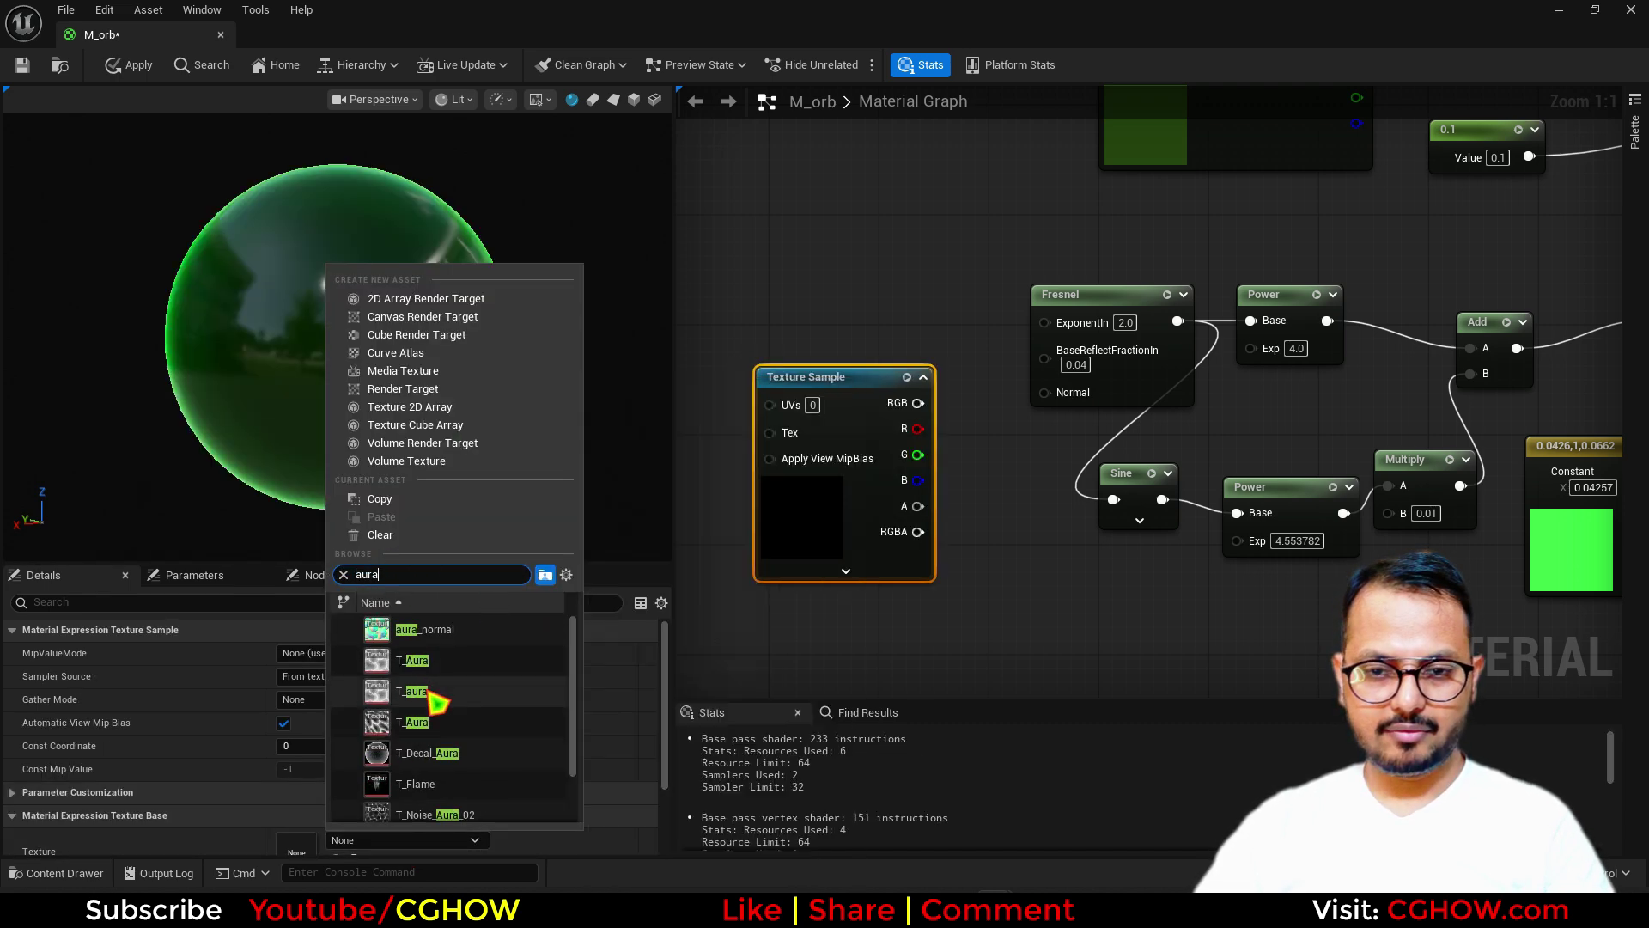
{"action": "left_click", "coordinate": [428, 691]}
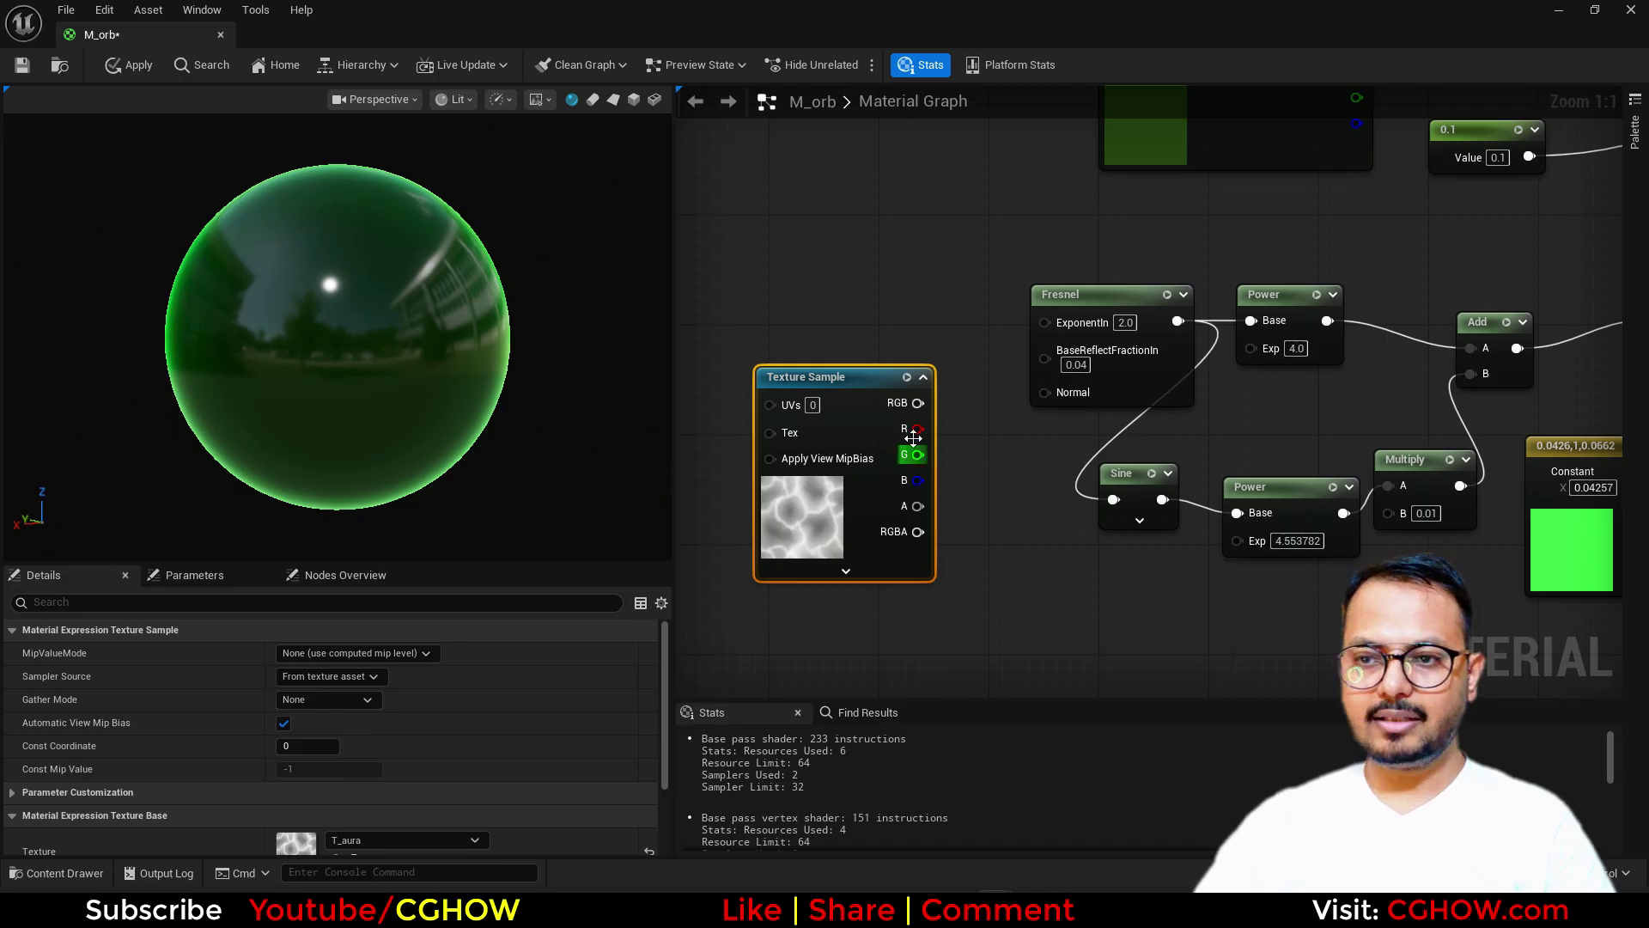
- Try feeding the texture's red output into the Fresnel node's Normal input and space the nodes apart
{"action": "left_click_drag", "start_coordinate": [913, 438], "coordinate": [1060, 398]}
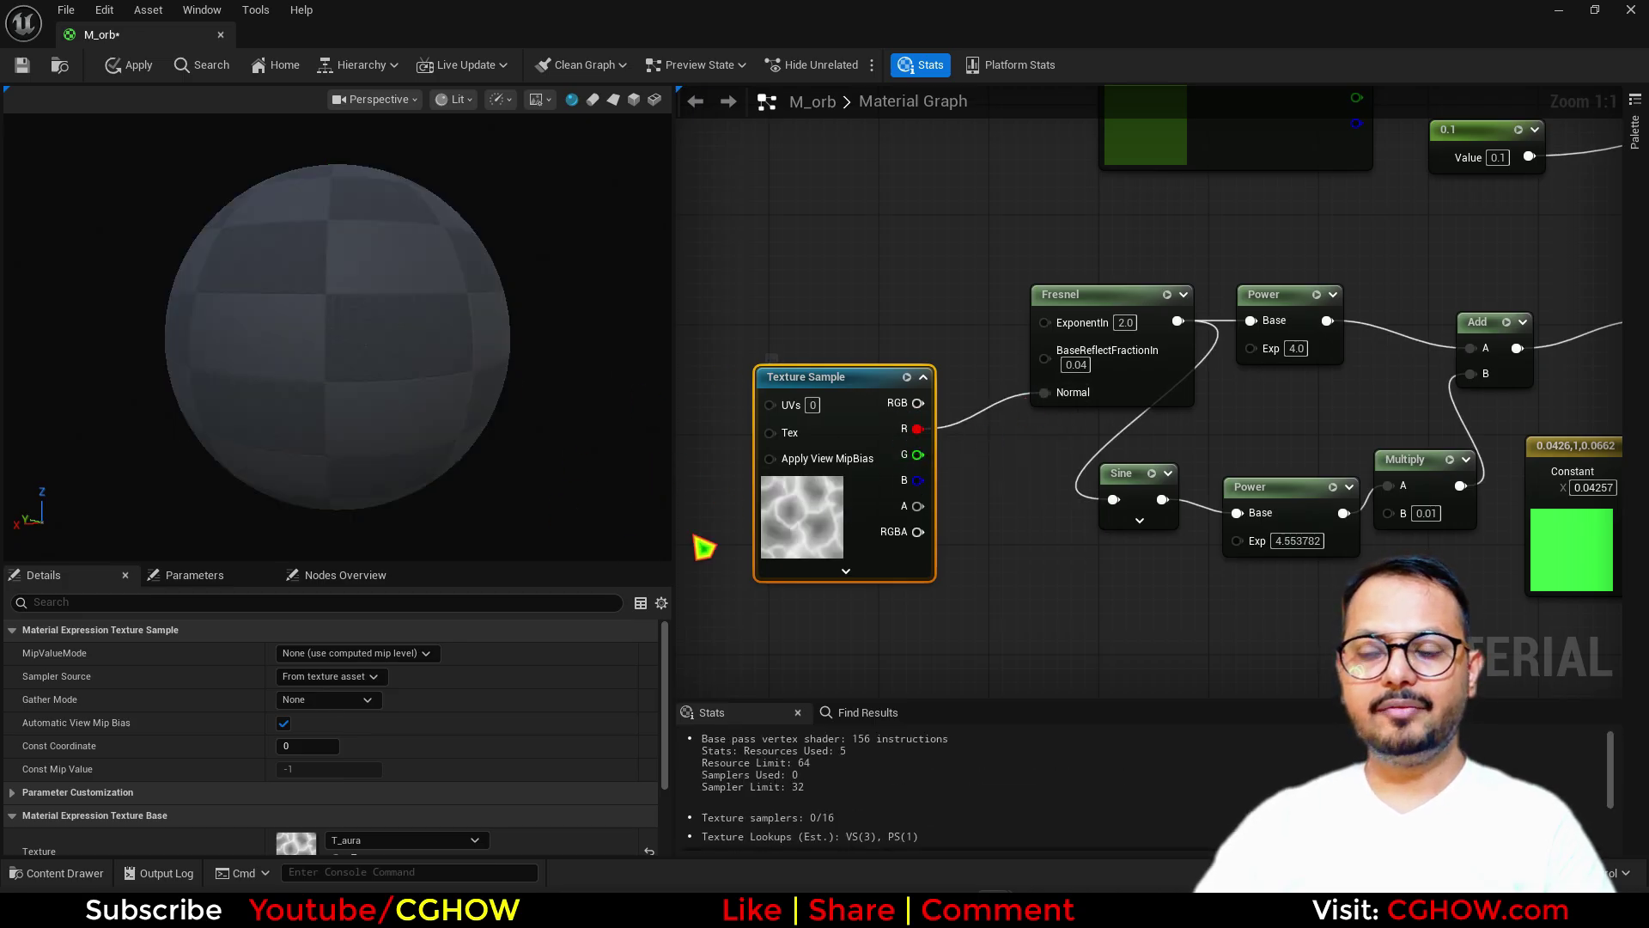
{"action": "left_click_drag", "start_coordinate": [789, 519], "coordinate": [734, 497]}
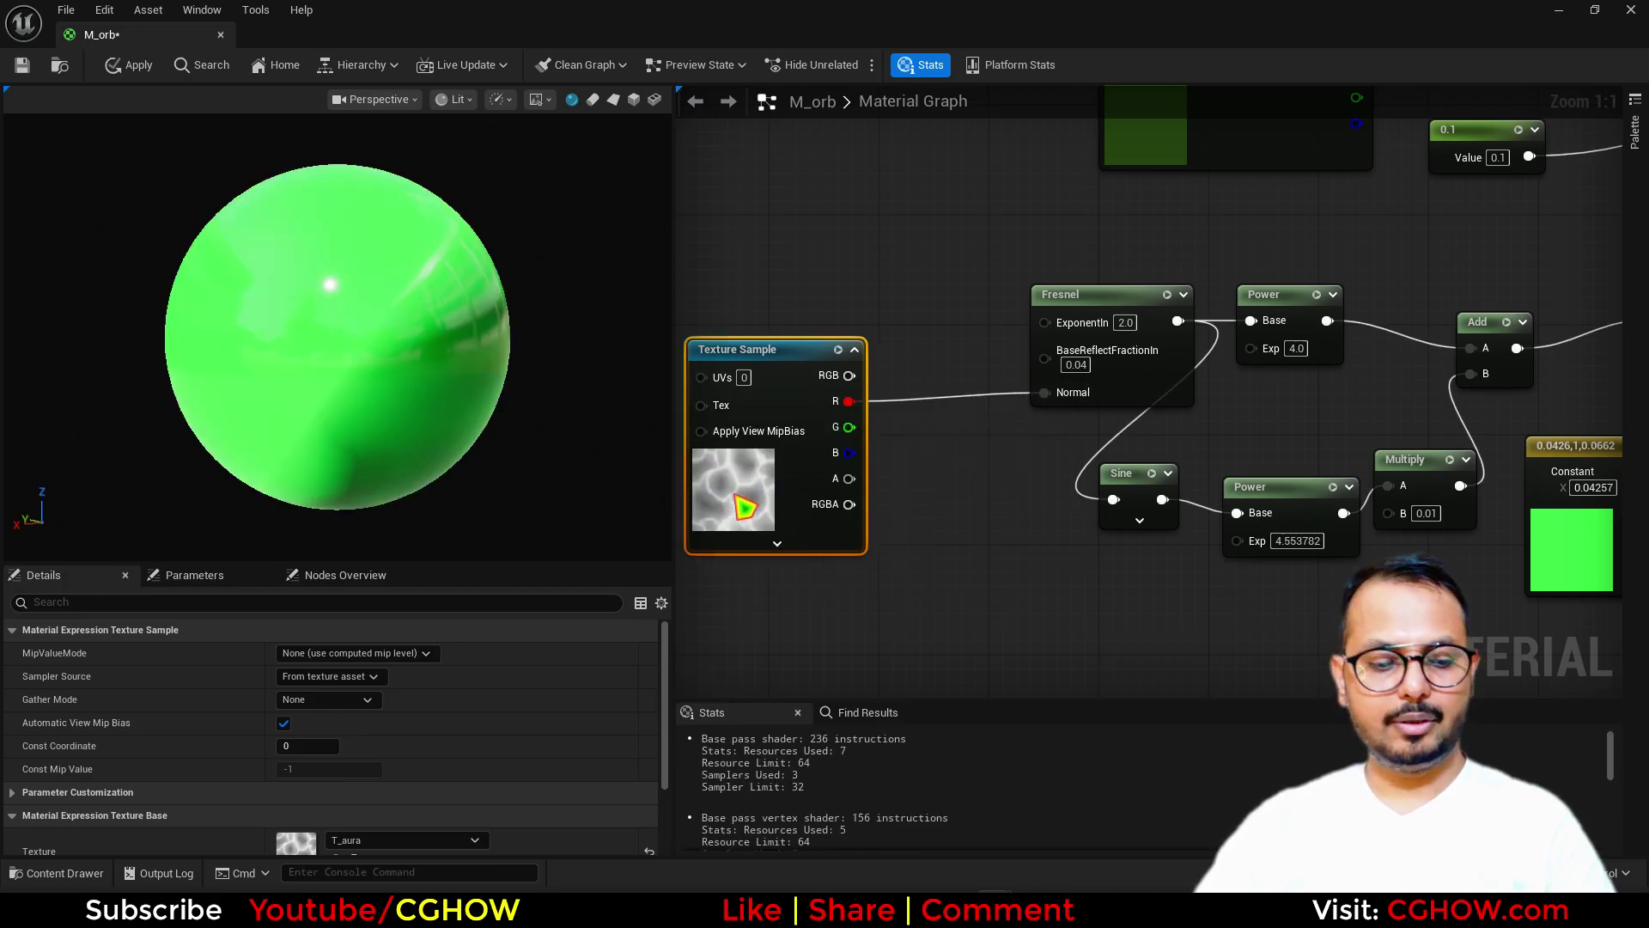
- Add a Multiply node with the texture's red output connected to A, and disconnect the Fresnel node's Normal input
{"action": "key", "text": "m"}
{"action": "left_click", "coordinate": [884, 369]}
{"action": "left_click_drag", "start_coordinate": [846, 406], "coordinate": [902, 404]}
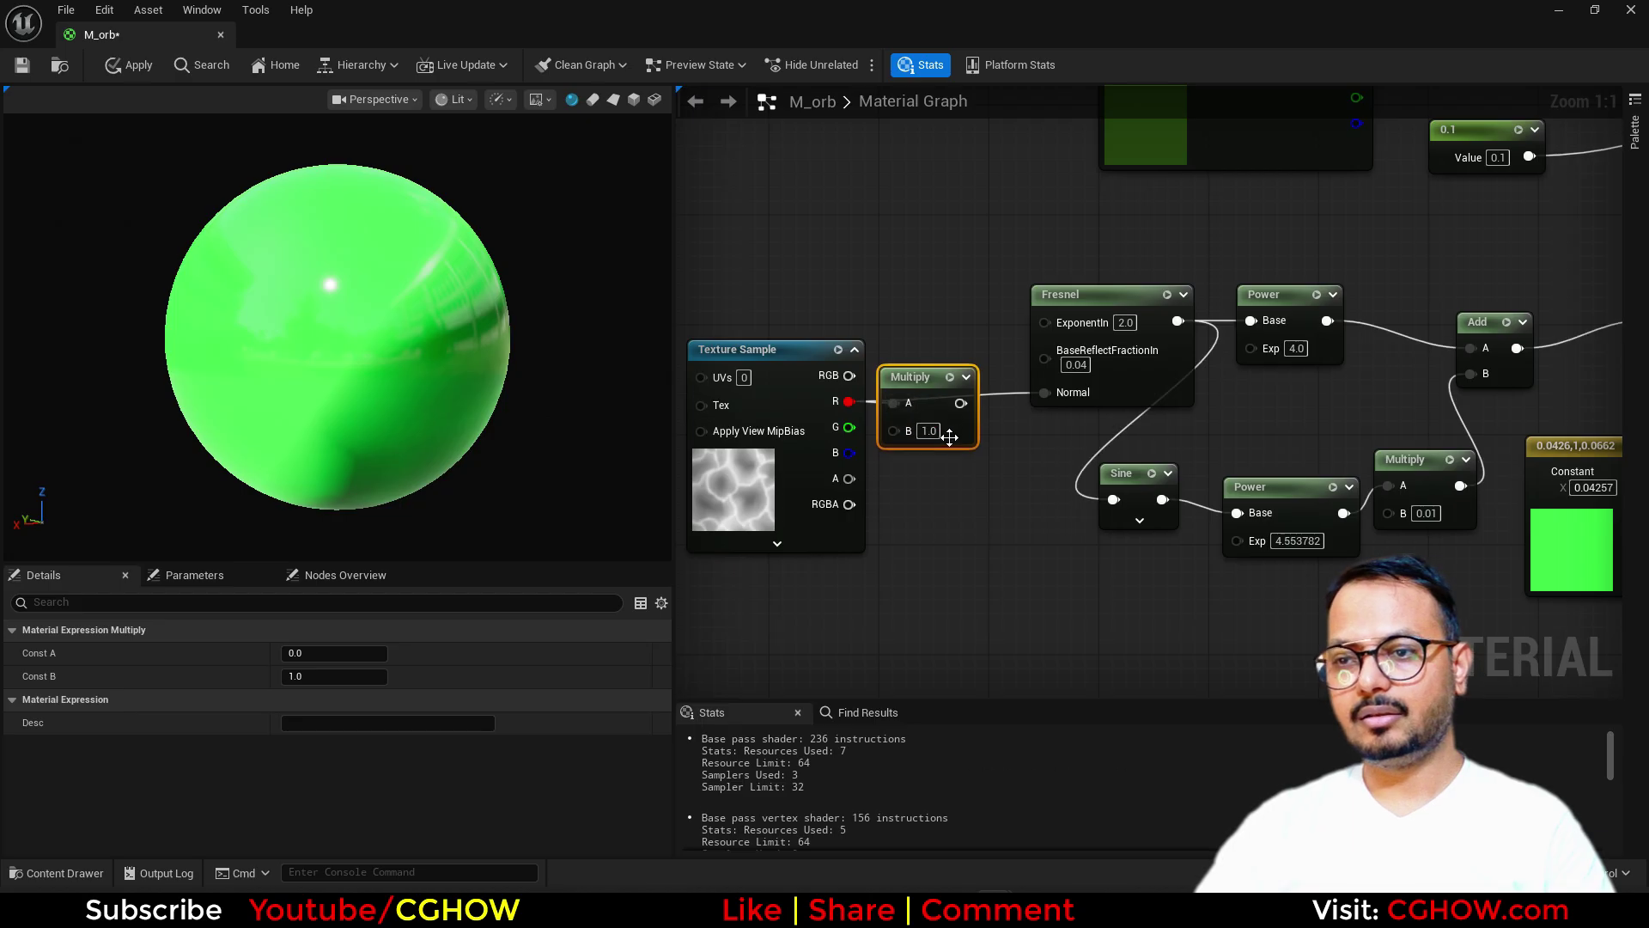
{"action": "left_click", "coordinate": [1045, 394], "text": "alt"}
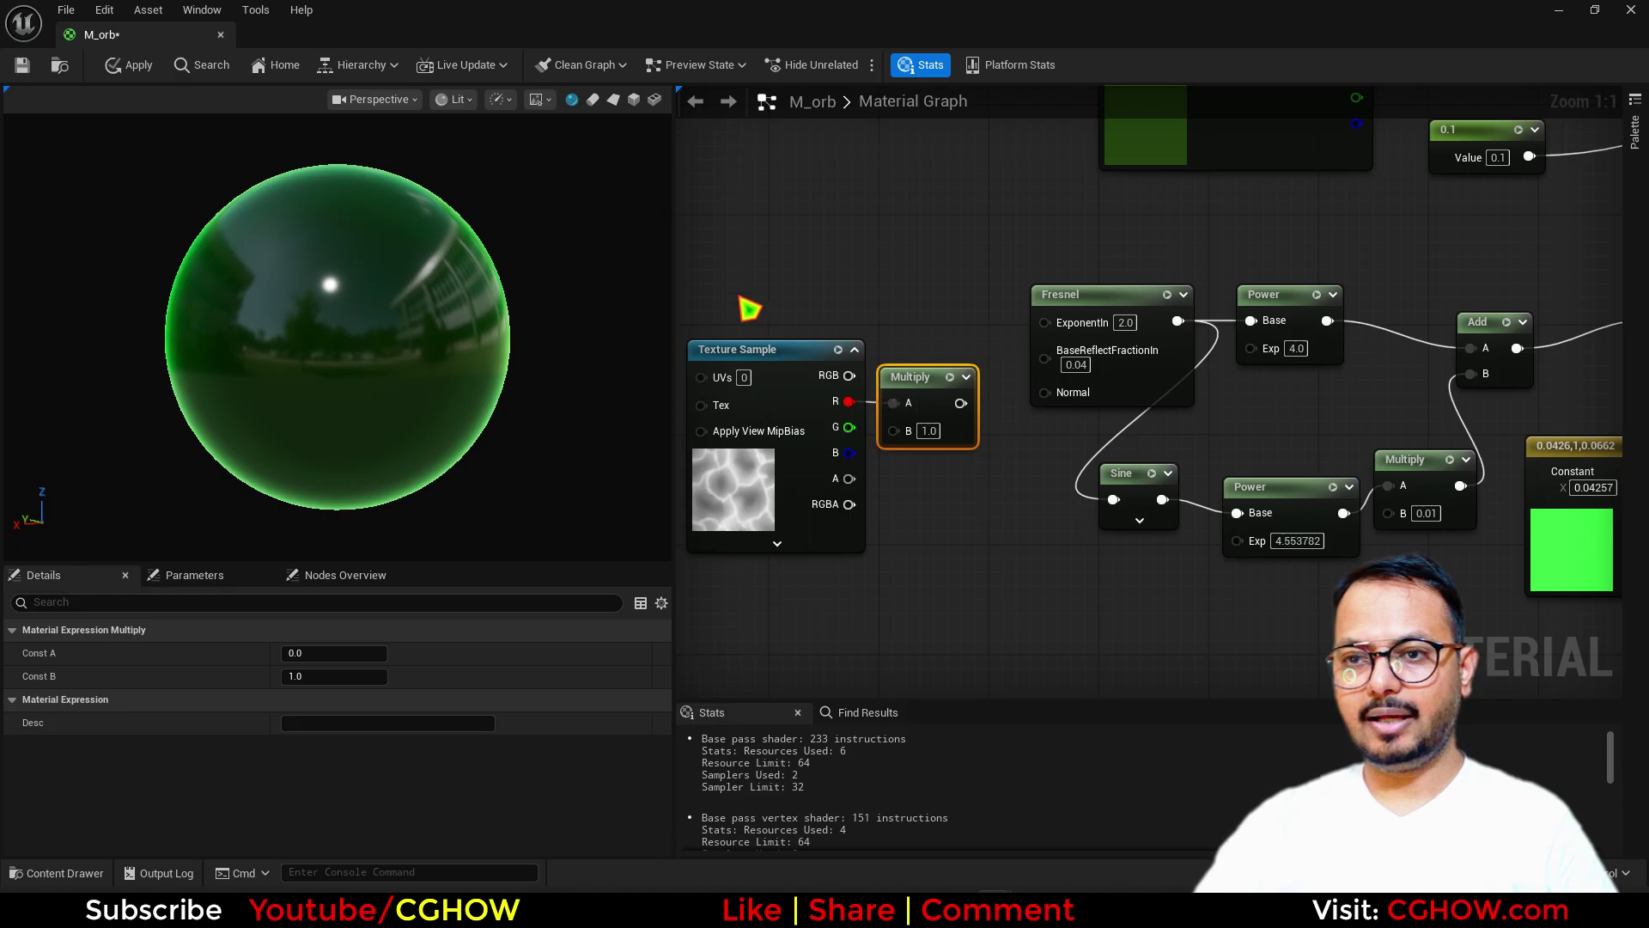
- Move the texture and its Multiply node aside and connect a new VertexNormalWS node to the Fresnel's Normal input
{"action": "left_click_drag", "start_coordinate": [725, 283], "coordinate": [888, 383]}
{"action": "left_click_drag", "start_coordinate": [903, 376], "coordinate": [822, 515]}
{"action": "right_click", "coordinate": [770, 297]}
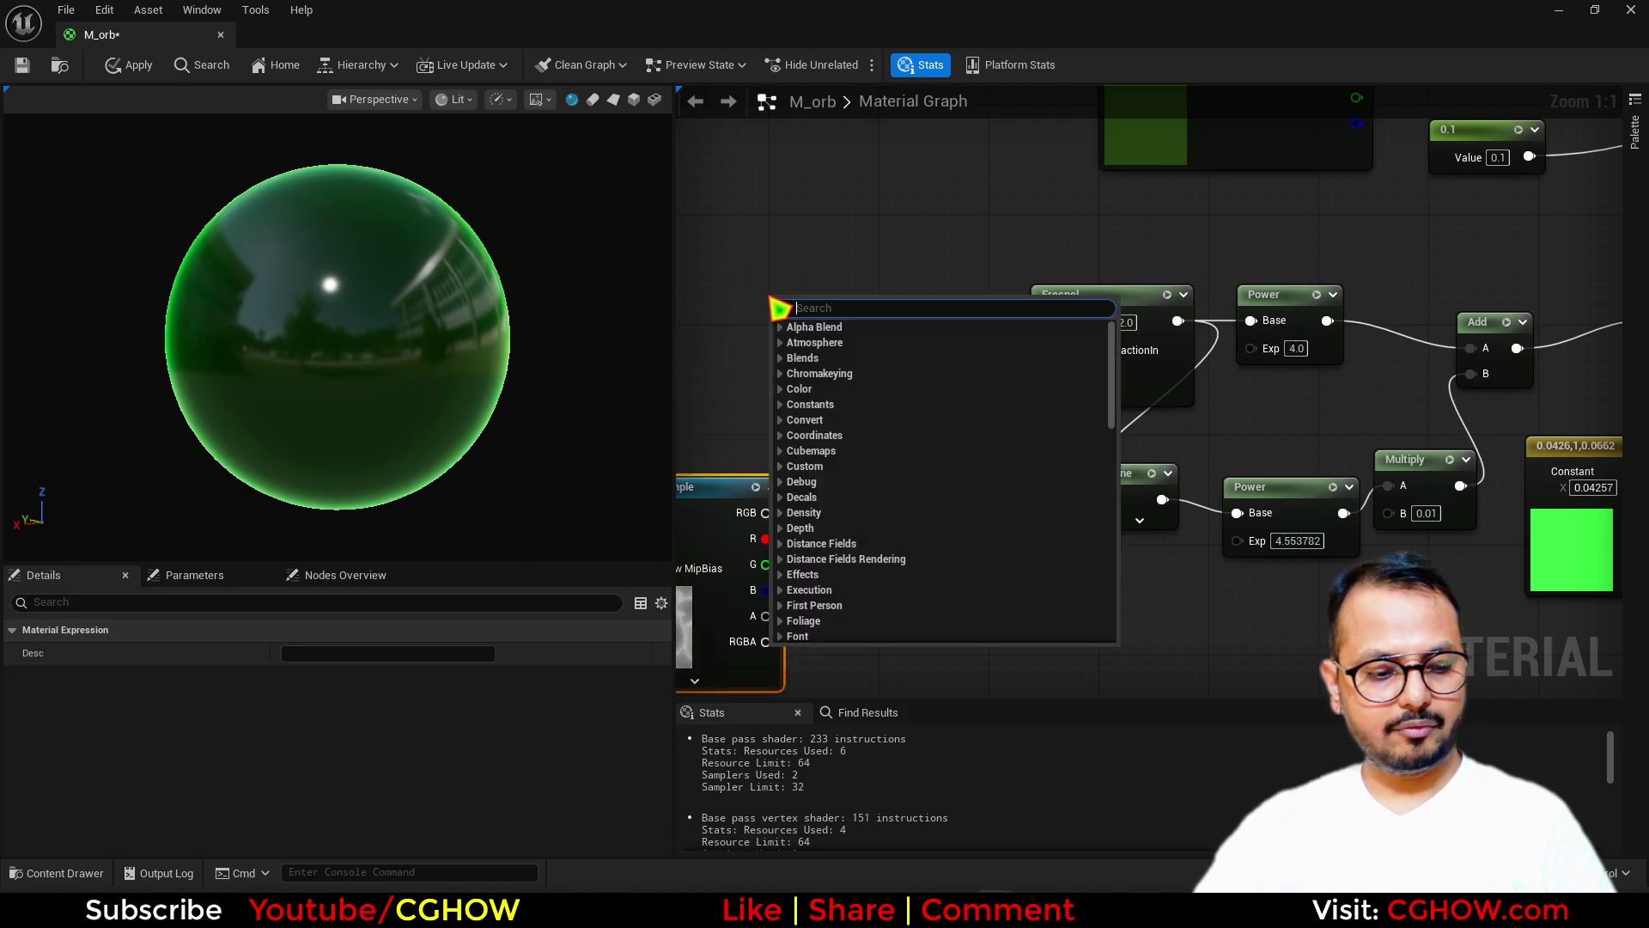
{"action": "type", "text": "vert"}
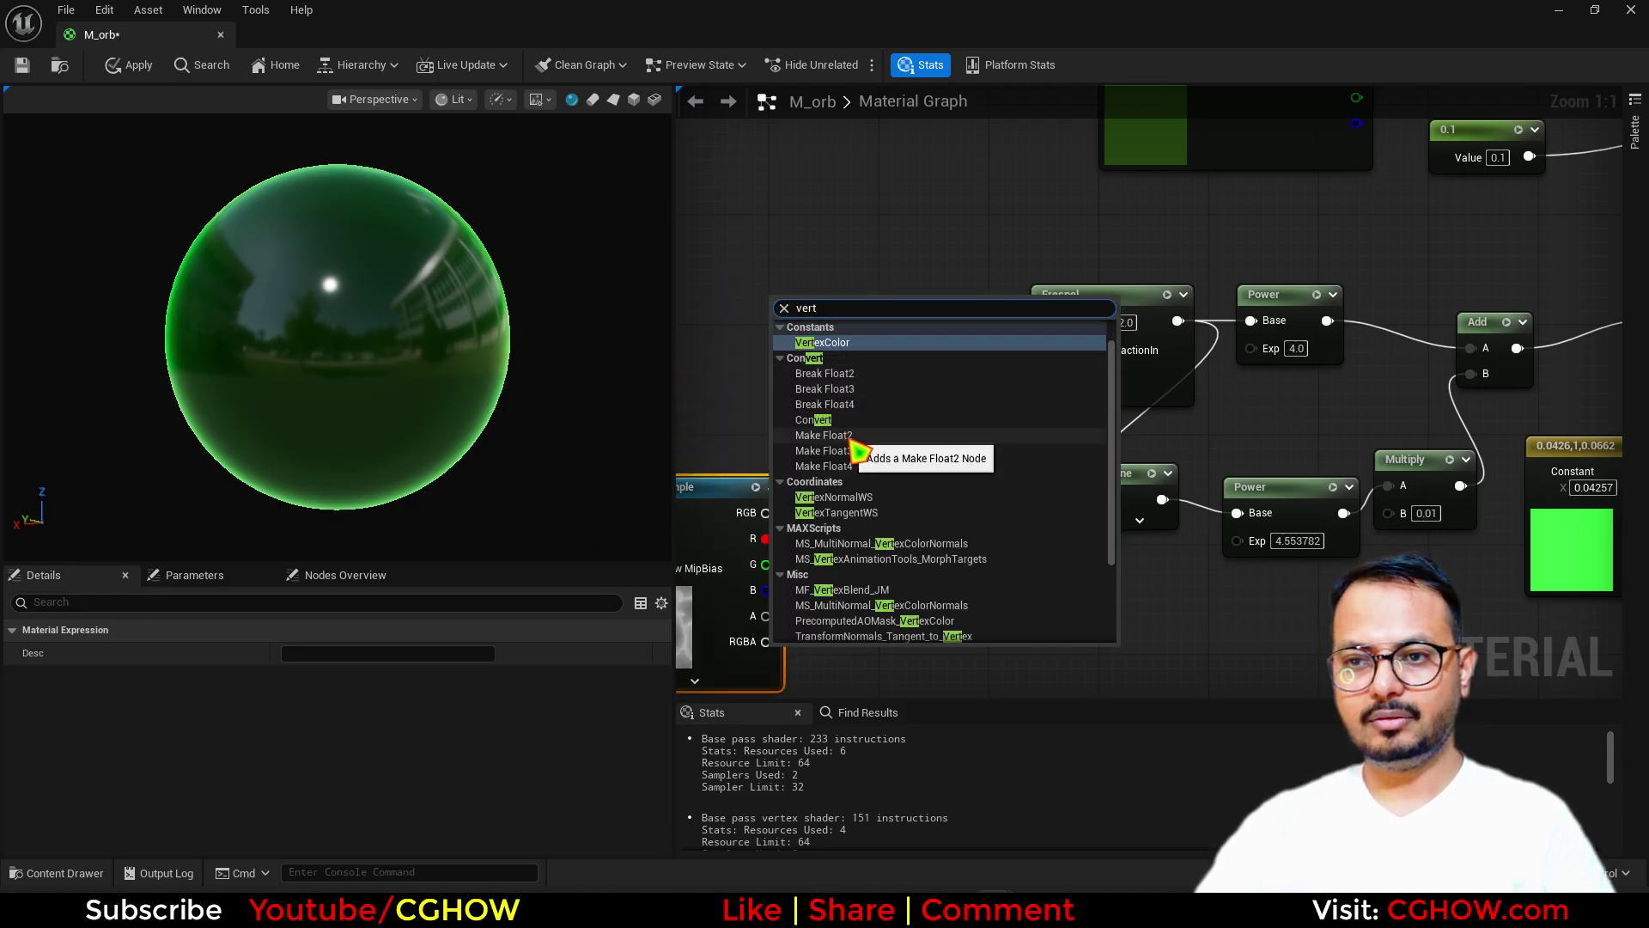
{"action": "left_click", "coordinate": [859, 498]}
{"action": "left_click_drag", "start_coordinate": [897, 332], "coordinate": [1056, 393]}
- Insert an Add node between VertexNormalWS and the Fresnel's Normal input, with the texture's Multiply output connected to B
{"action": "left_click_drag", "start_coordinate": [853, 296], "coordinate": [922, 391]}
{"action": "key", "text": "a"}
{"action": "left_click", "coordinate": [909, 362]}
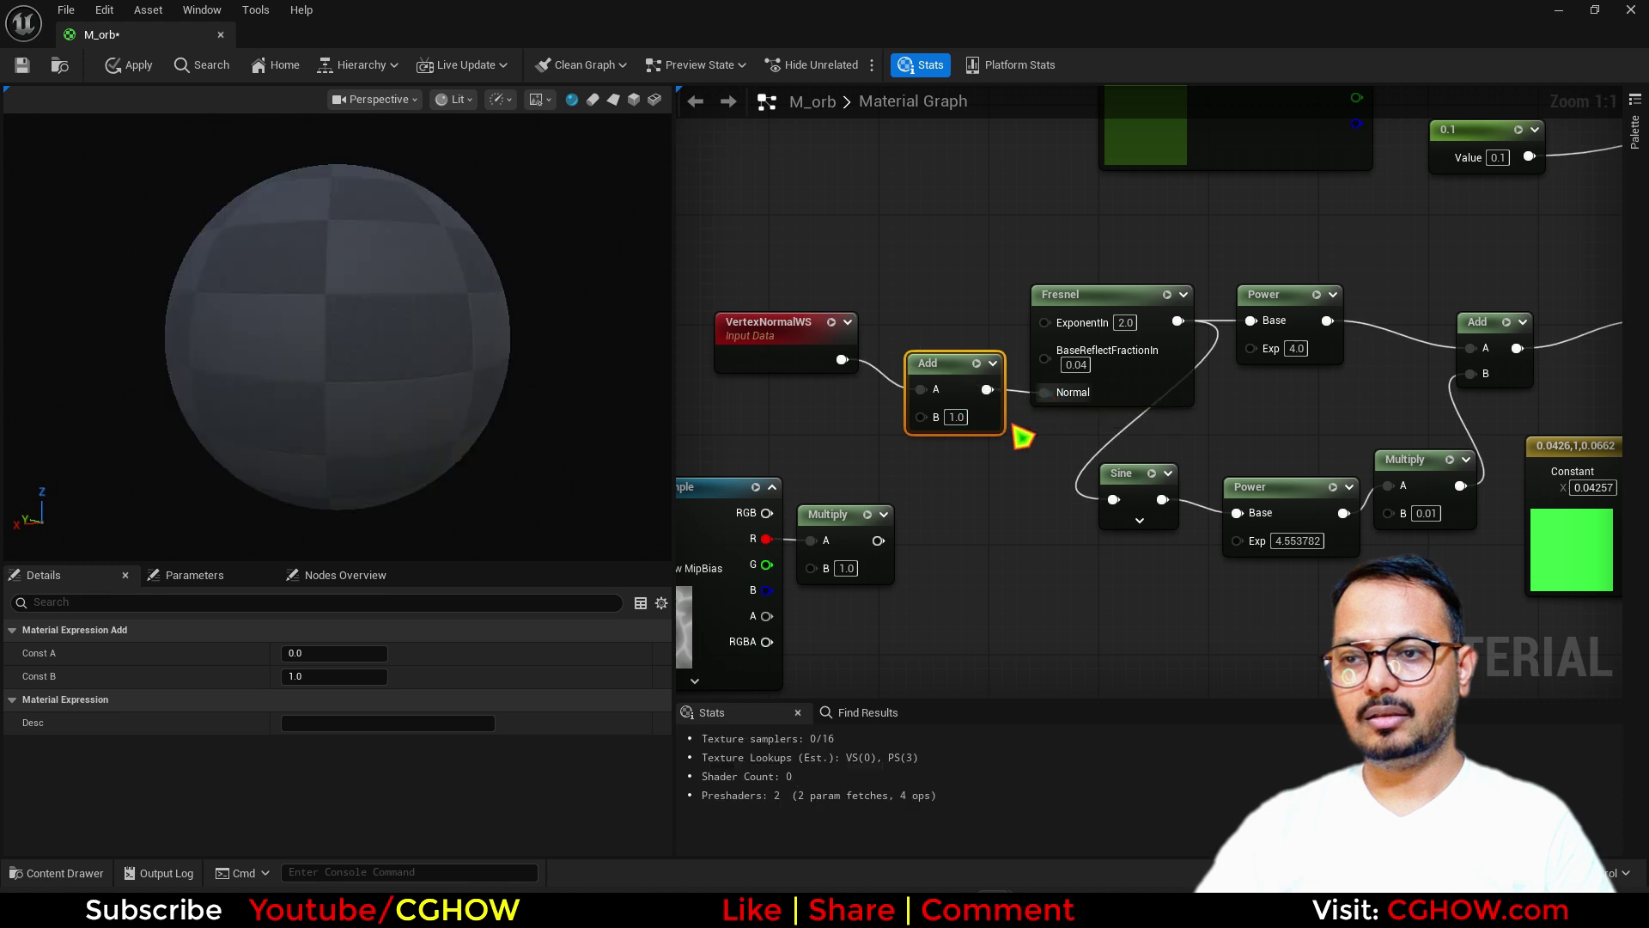
{"action": "left_click_drag", "start_coordinate": [878, 540], "coordinate": [922, 419]}
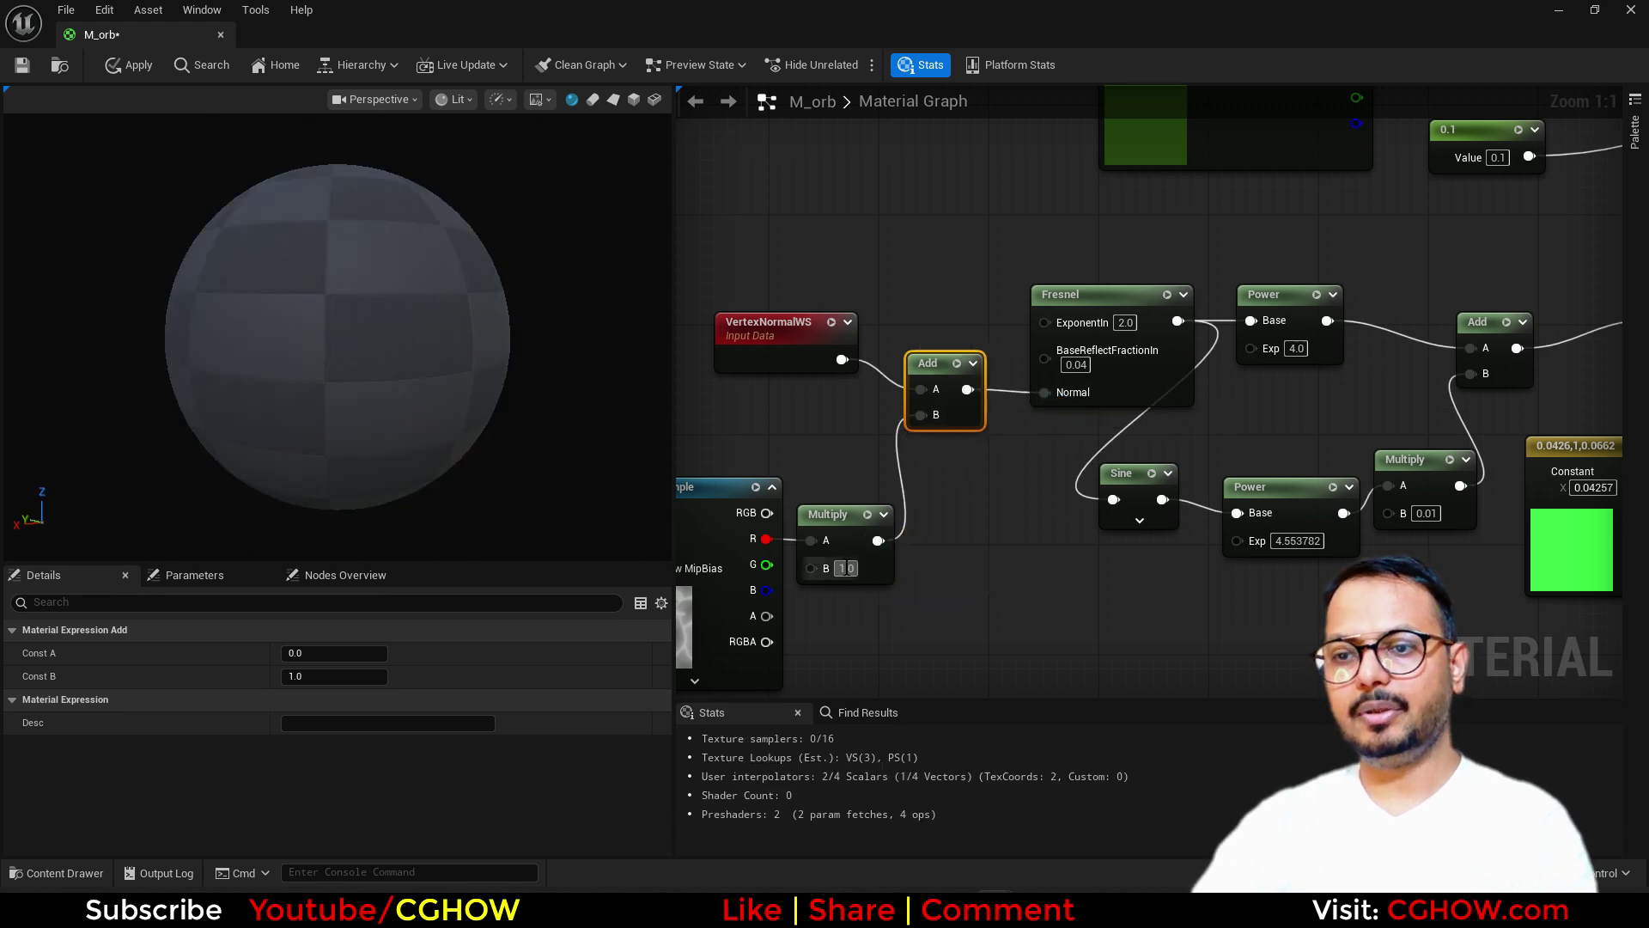
- Set the texture Multiply node's B value to 0.1, check the preview sphere, and raise it to 0.3
{"action": "left_click", "coordinate": [846, 569]}
{"action": "type", "text": "0.1"}
{"action": "key", "text": "Return"}
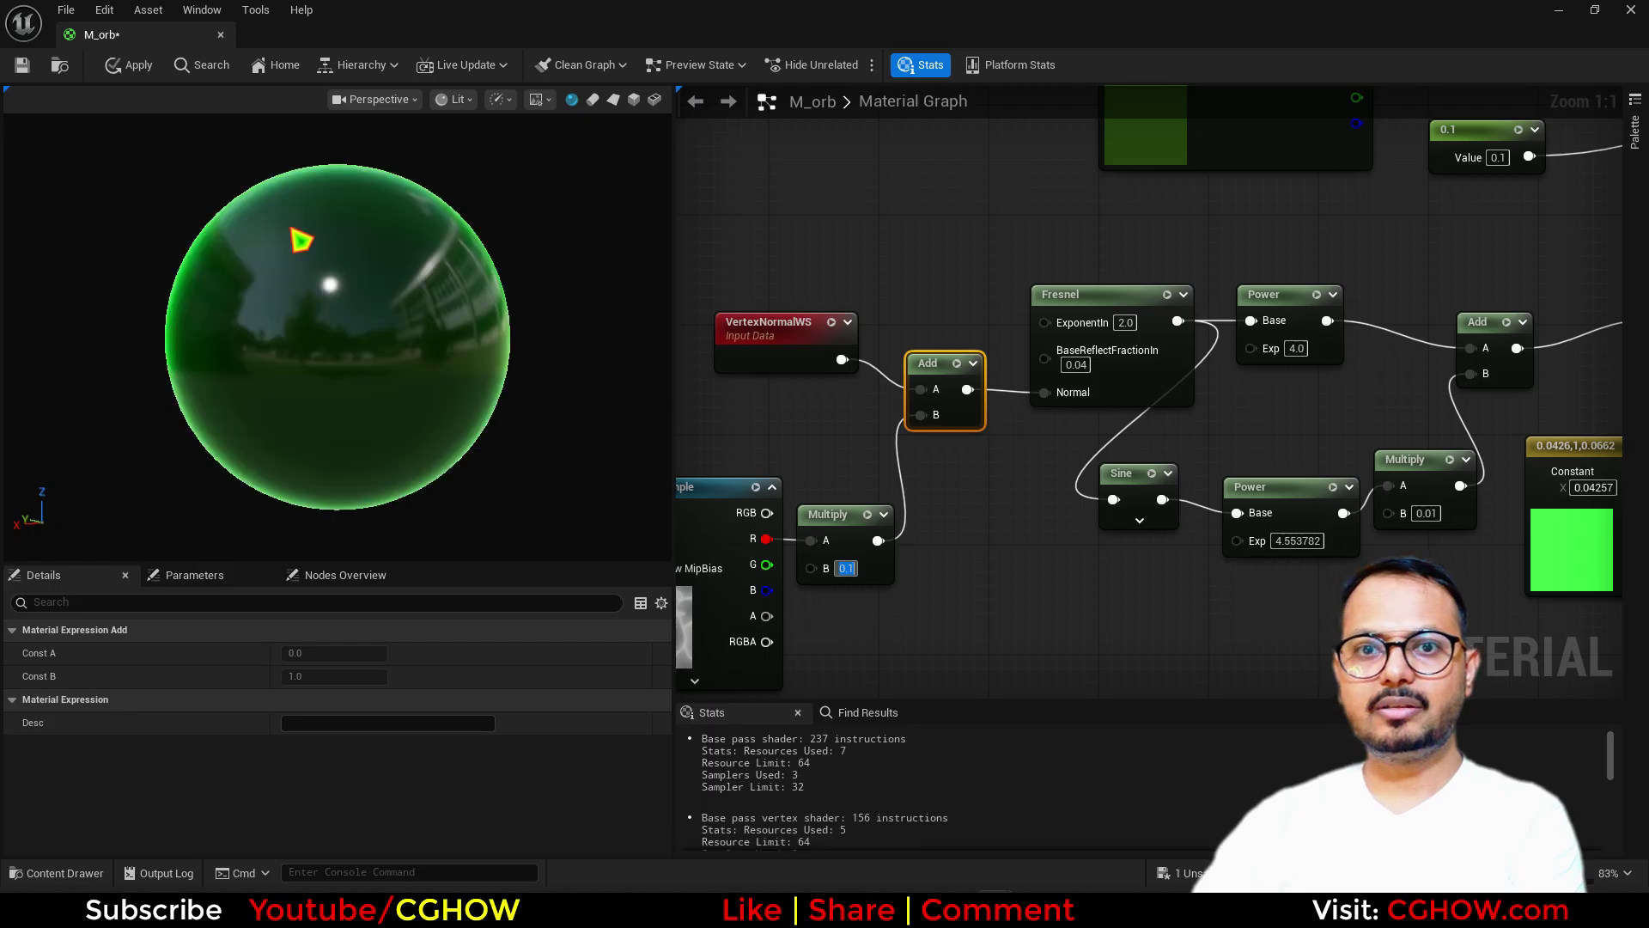
{"action": "type", "text": "0.3"}
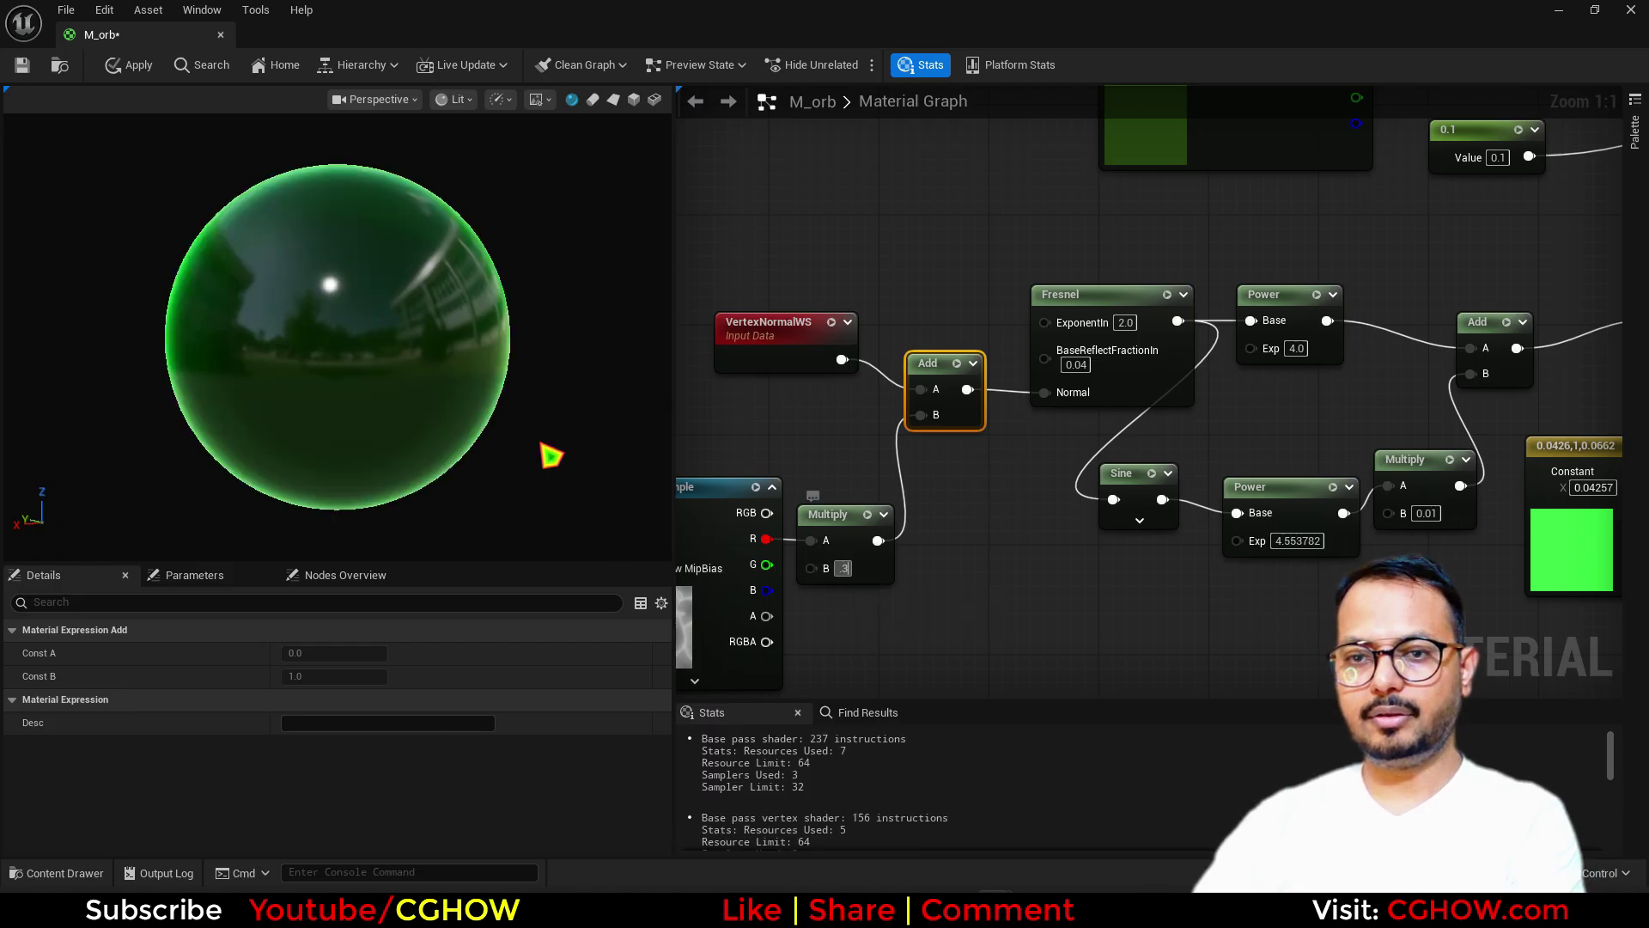
{"action": "key", "text": "Return"}
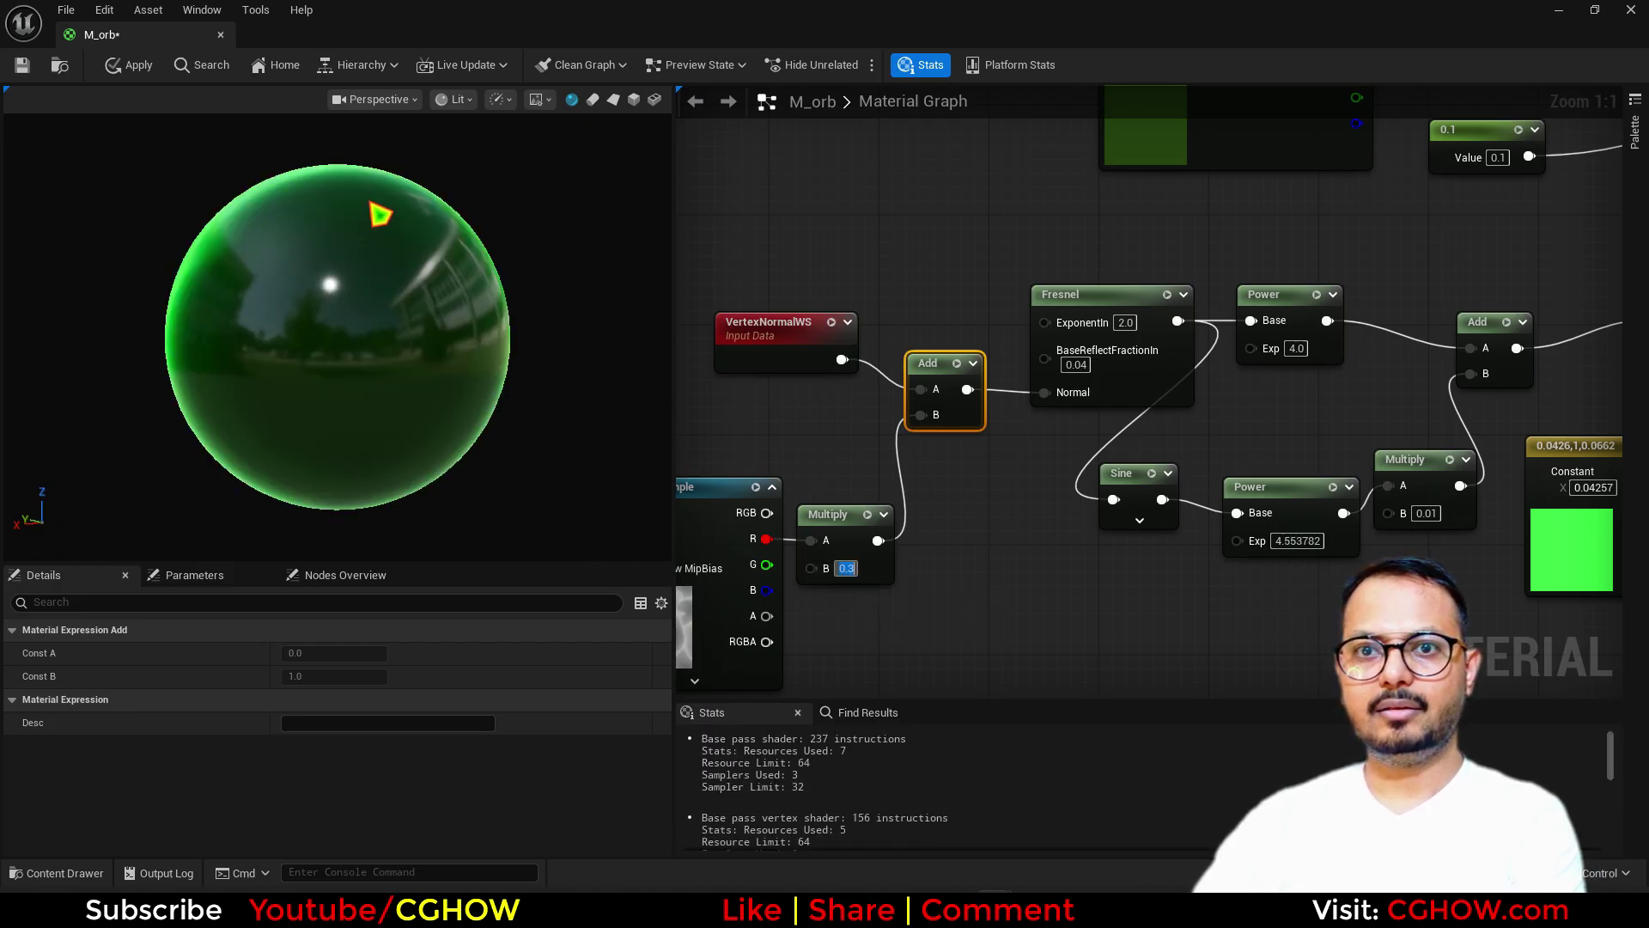
- Add a TexCoord node connected to the Texture Sample's UVs input and place it clear of the texture node
{"action": "right_click_drag", "start_coordinate": [759, 419], "coordinate": [981, 364]}
{"action": "left_click", "coordinate": [804, 440]}
{"action": "key", "text": "u"}
{"action": "left_click", "coordinate": [762, 440]}
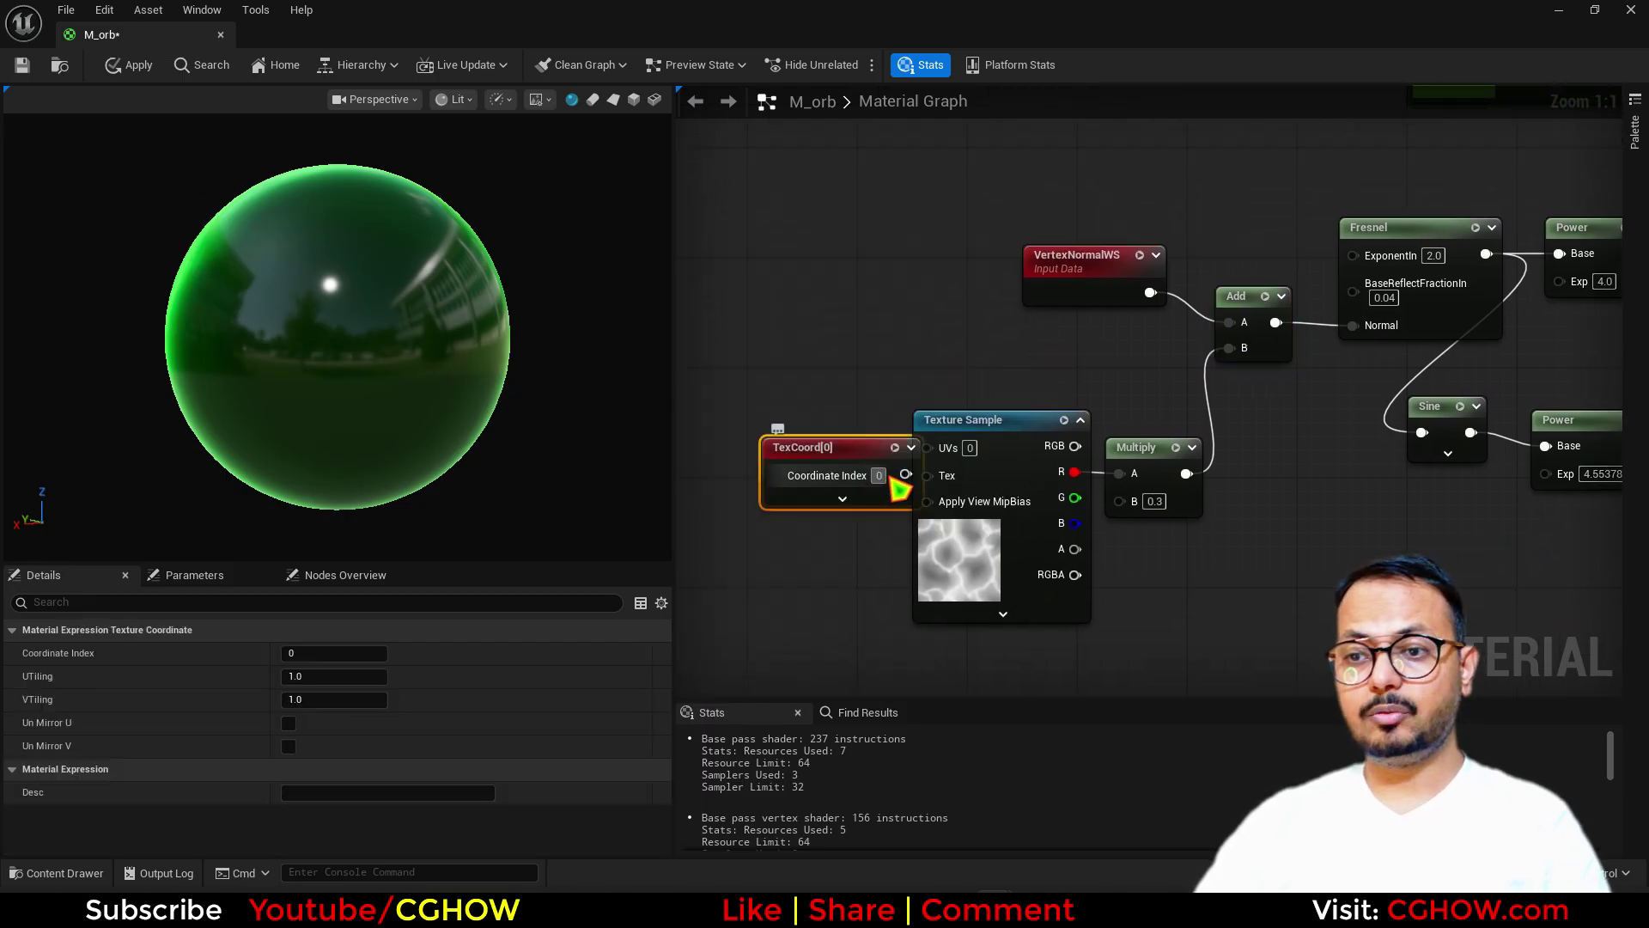
{"action": "left_click_drag", "start_coordinate": [903, 473], "coordinate": [933, 447]}
{"action": "left_click_drag", "start_coordinate": [857, 456], "coordinate": [780, 437]}
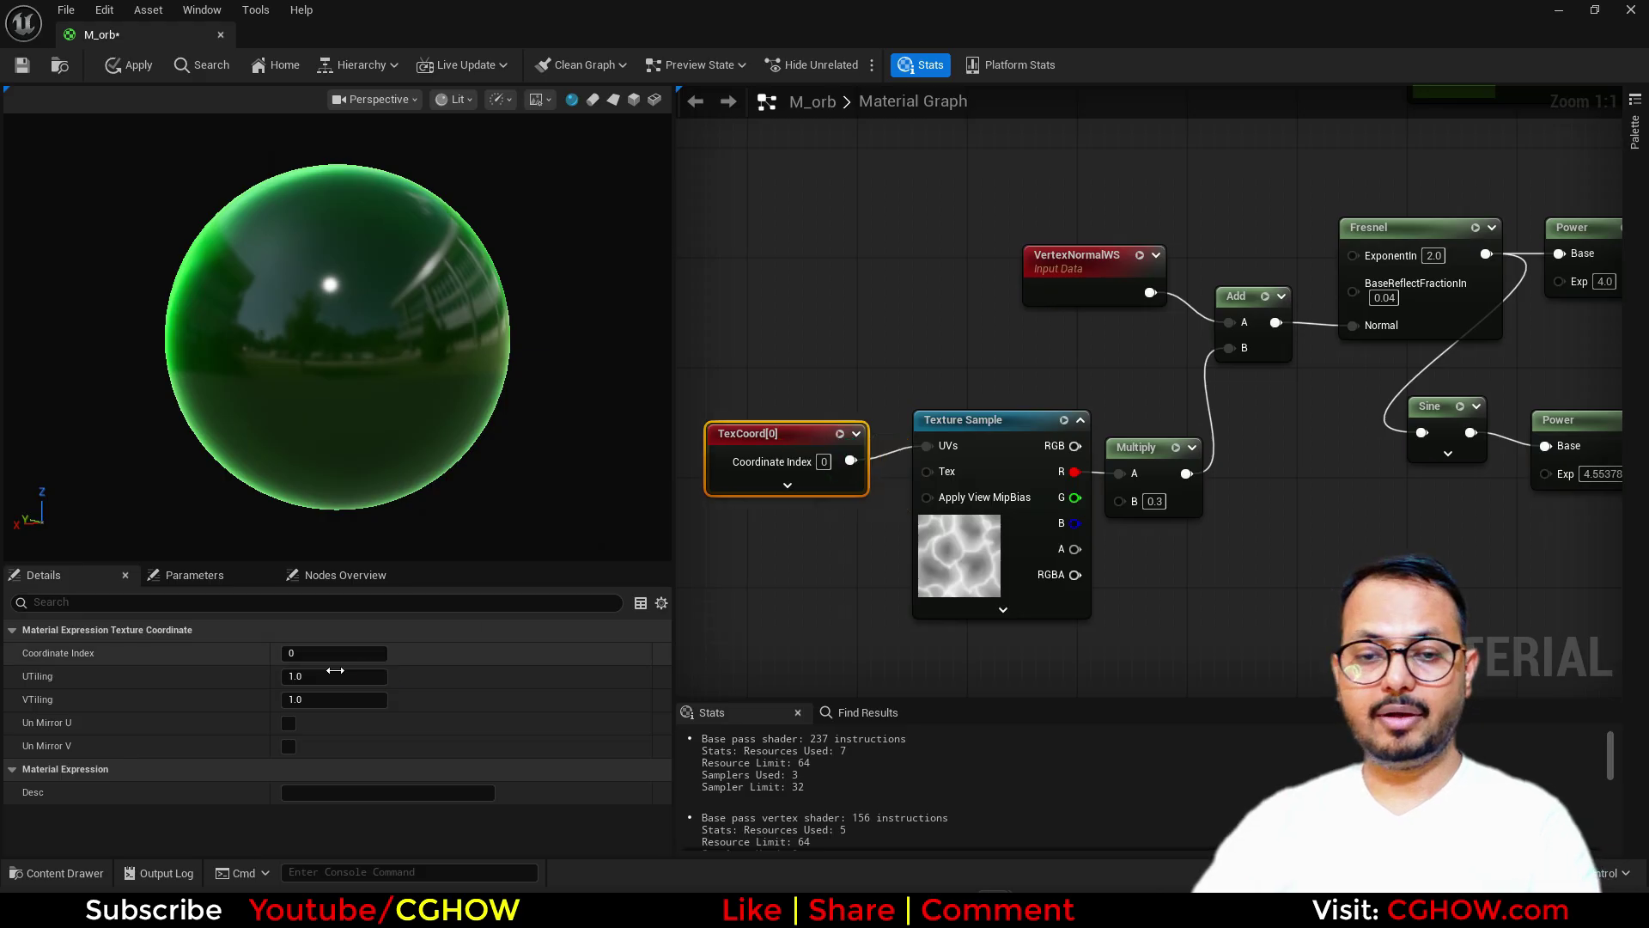
- Set the TexCoord node's UTiling and VTiling to 2 and inspect the rim from another side of the preview sphere
{"action": "left_click", "coordinate": [332, 677]}
{"action": "type", "text": "2"}
{"action": "left_click", "coordinate": [317, 702]}
{"action": "type", "text": "2"}
{"action": "key", "text": "Return"}
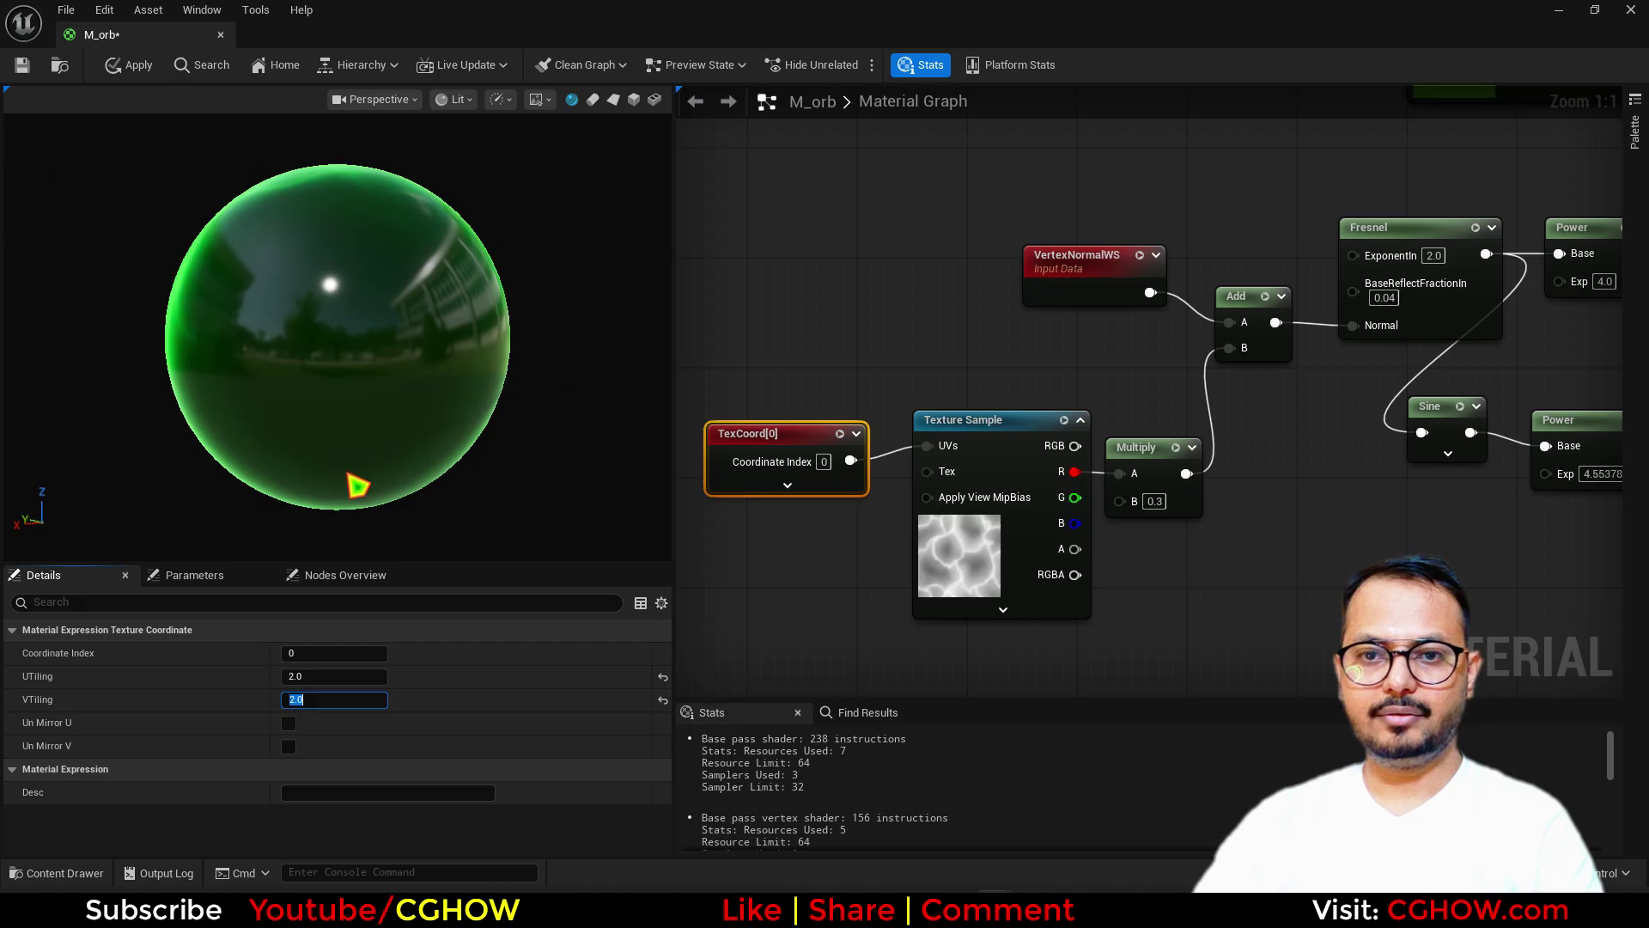
{"action": "left_click_drag", "start_coordinate": [371, 333], "coordinate": [245, 322]}
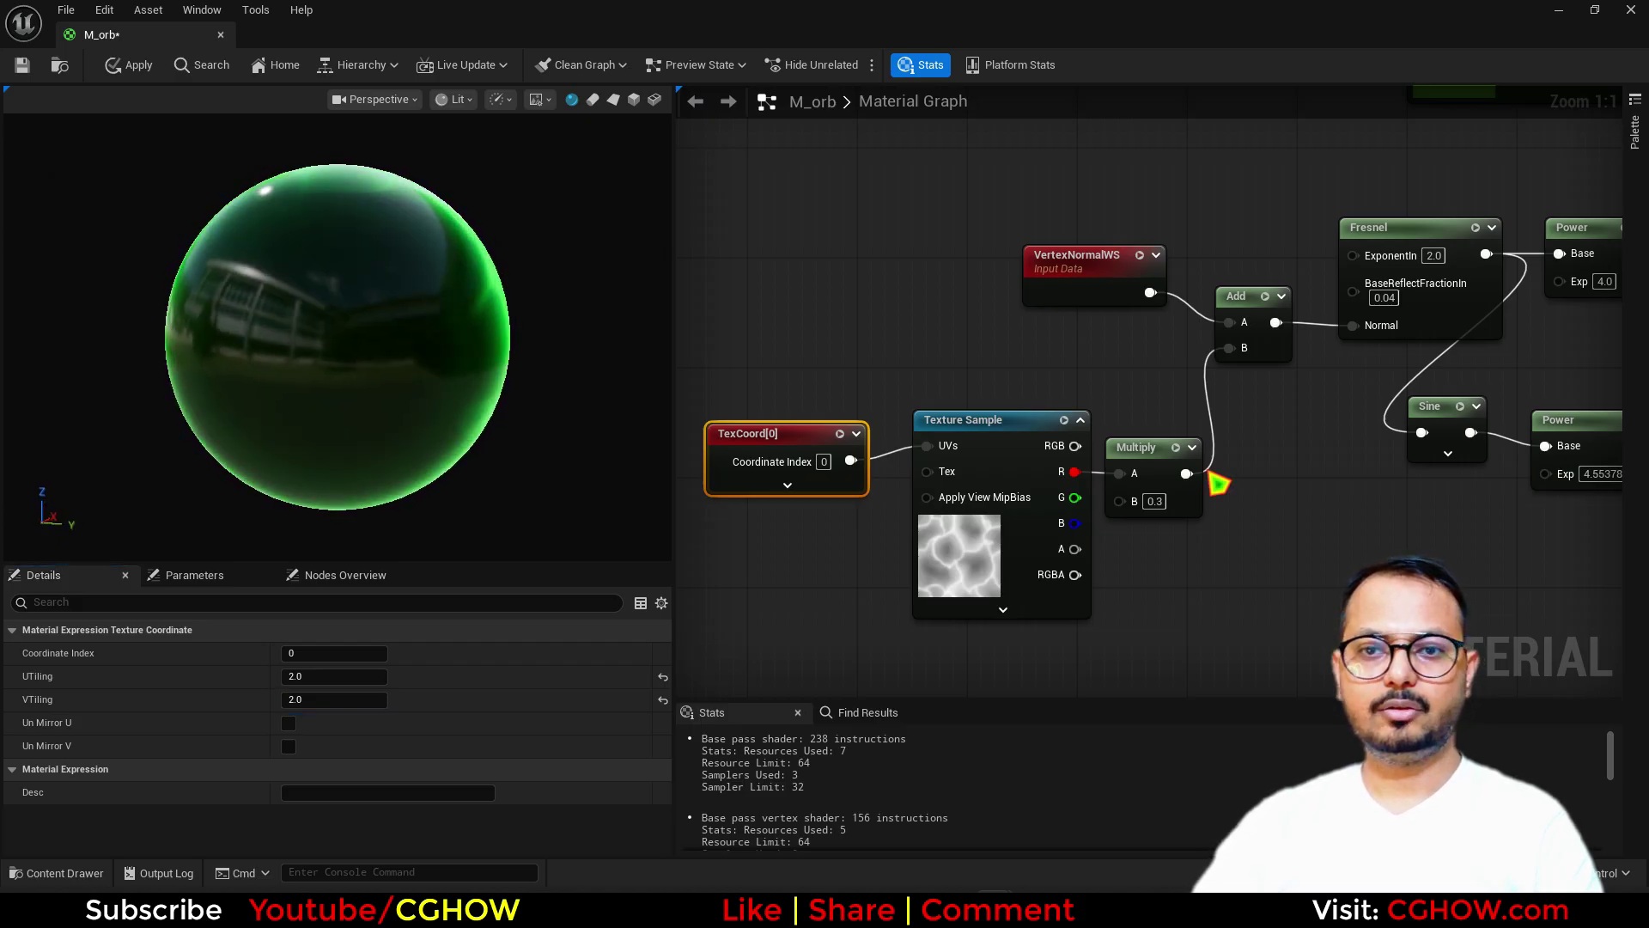
- Review the finished node graph, save the M_orb material and close its editor
{"action": "right_click_drag", "start_coordinate": [1304, 464], "coordinate": [1024, 483]}
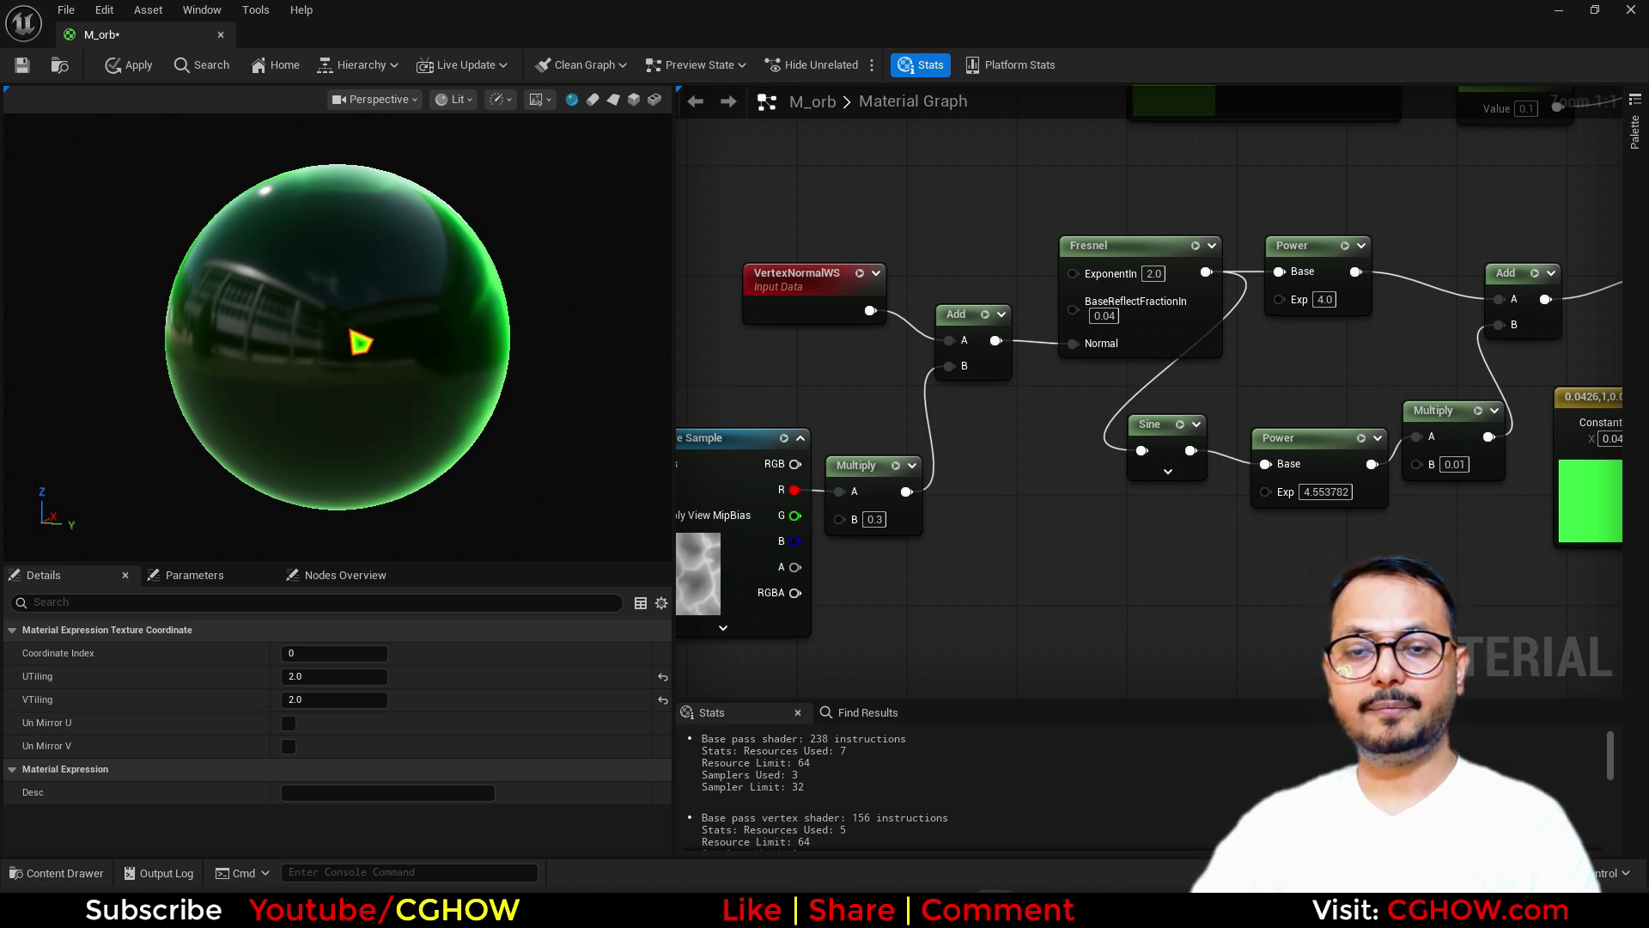
{"action": "scroll", "coordinate": [1248, 526], "scroll_direction": "down", "scroll_amount": 3}
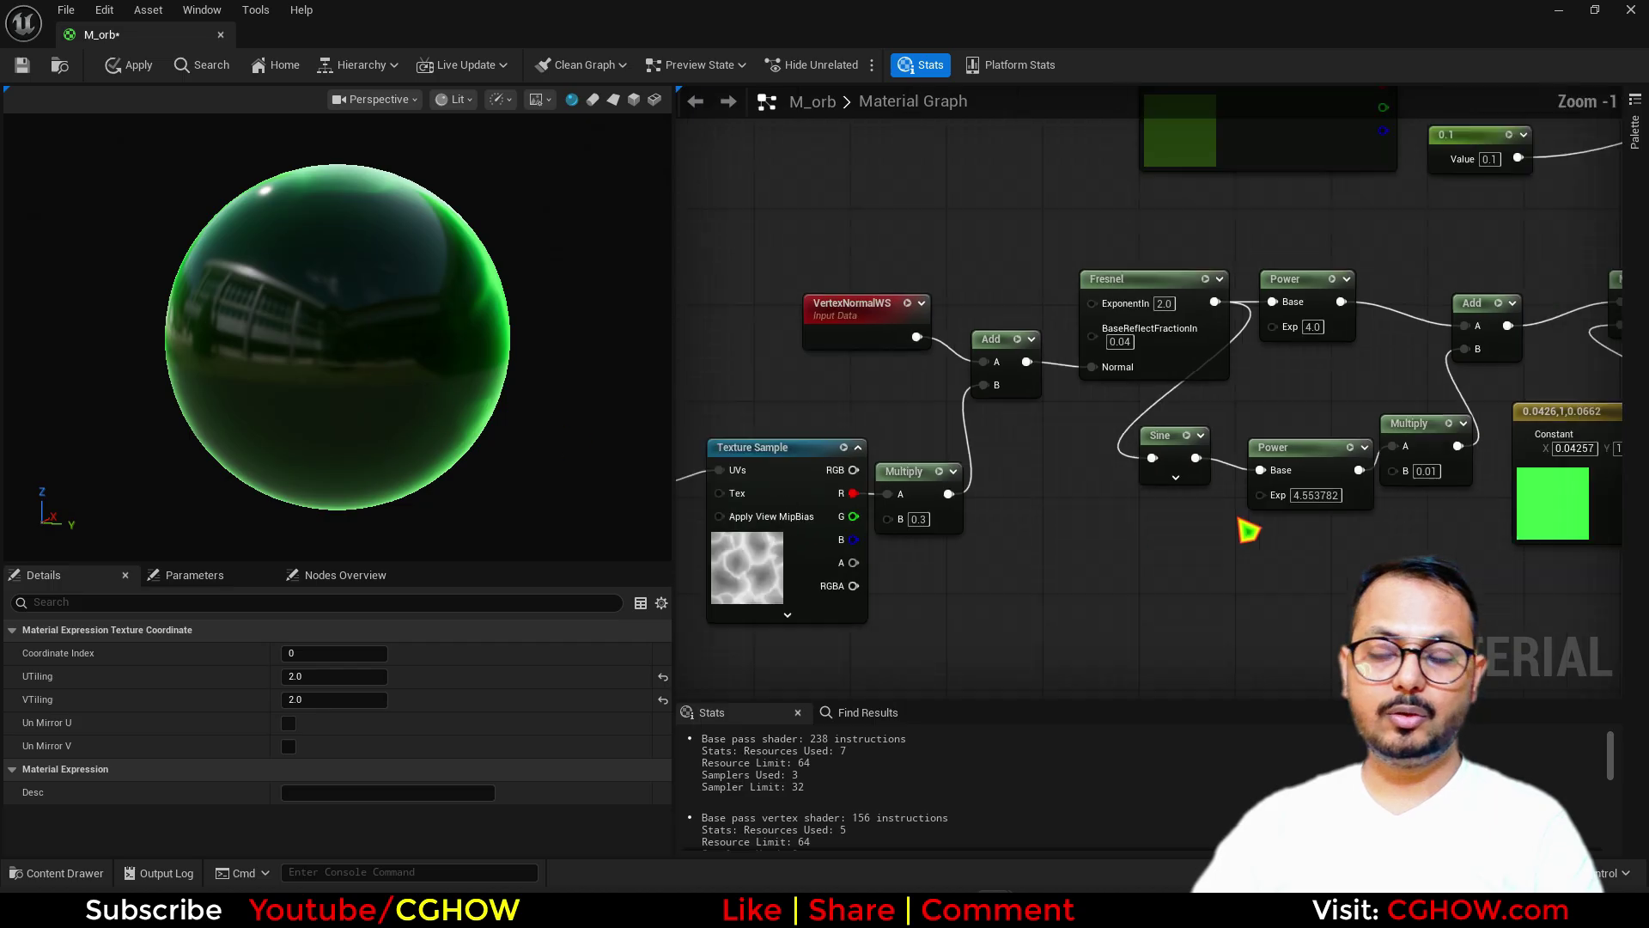
{"action": "right_click_drag", "start_coordinate": [1264, 528], "coordinate": [880, 620]}
{"action": "right_click_drag", "start_coordinate": [1005, 372], "coordinate": [1016, 301]}
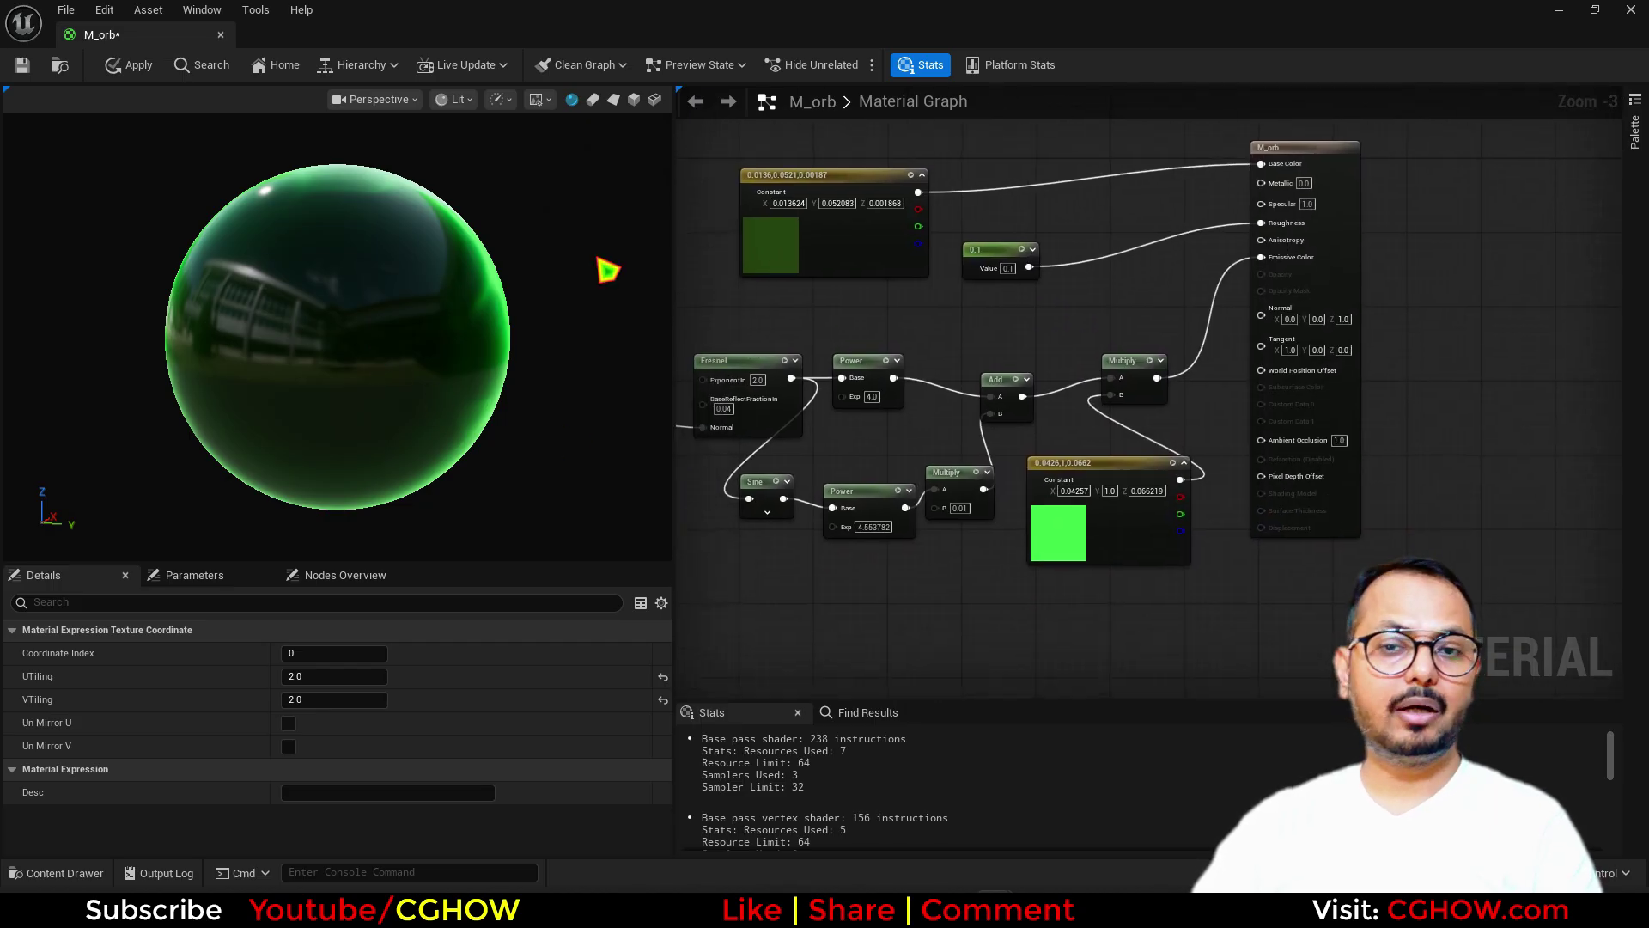
{"action": "left_click", "coordinate": [24, 68]}
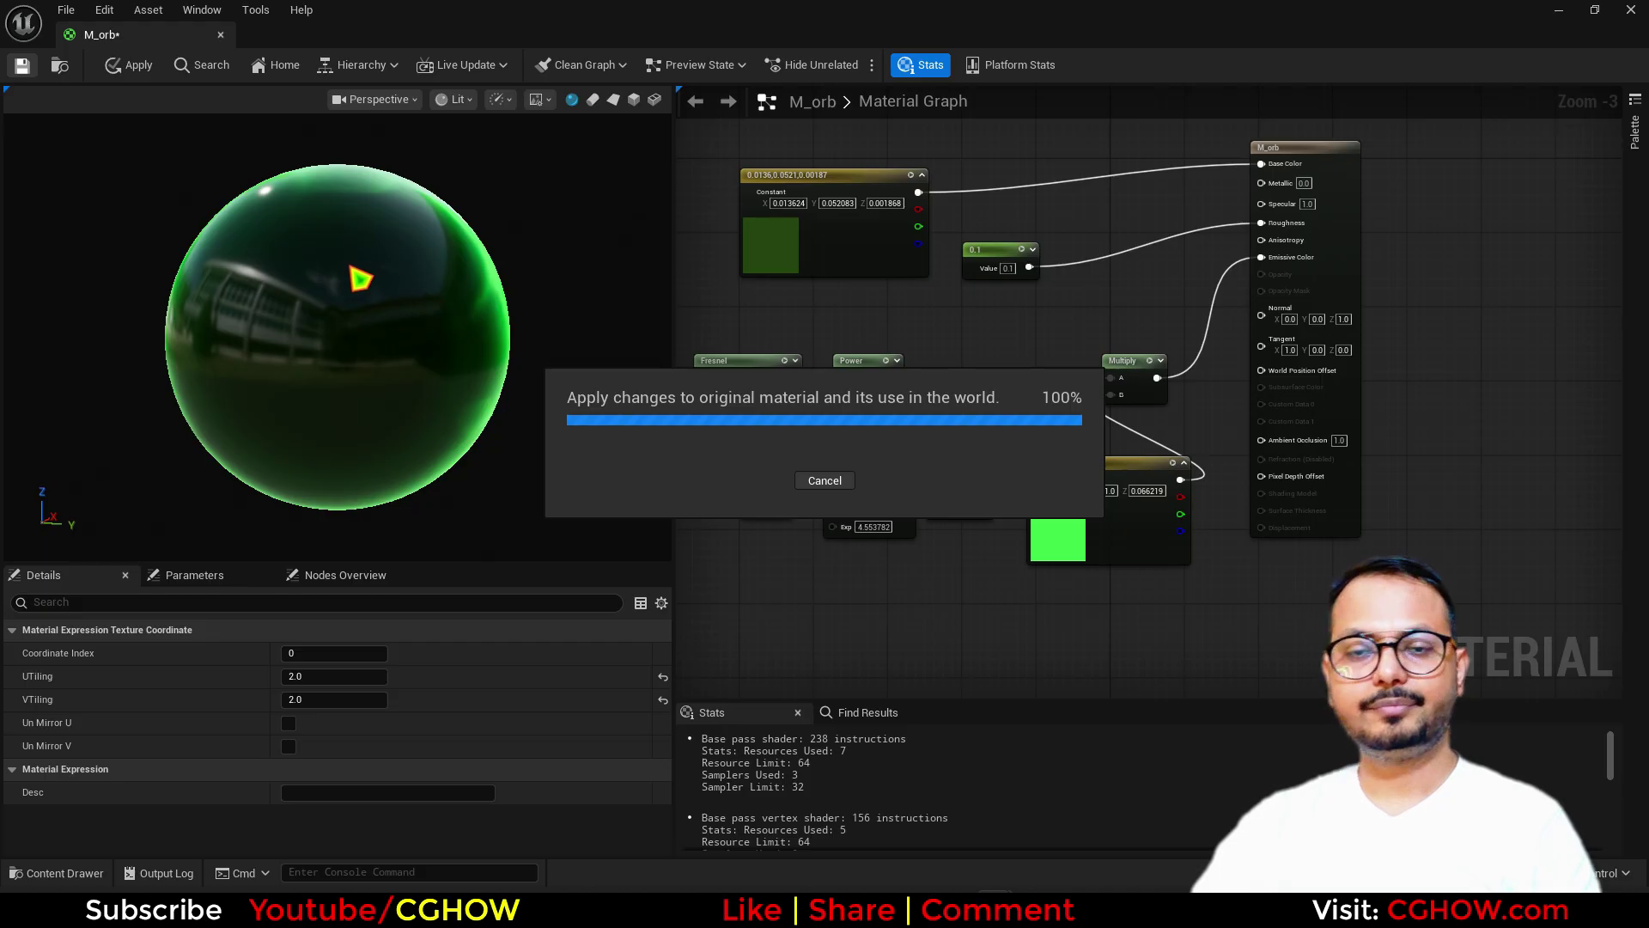
{"action": "left_click", "coordinate": [221, 36]}
- Create an empty Niagara system named NS_orbs in the ORBs folder and open it
{"action": "right_click", "coordinate": [567, 704]}
{"action": "left_click", "coordinate": [656, 481]}
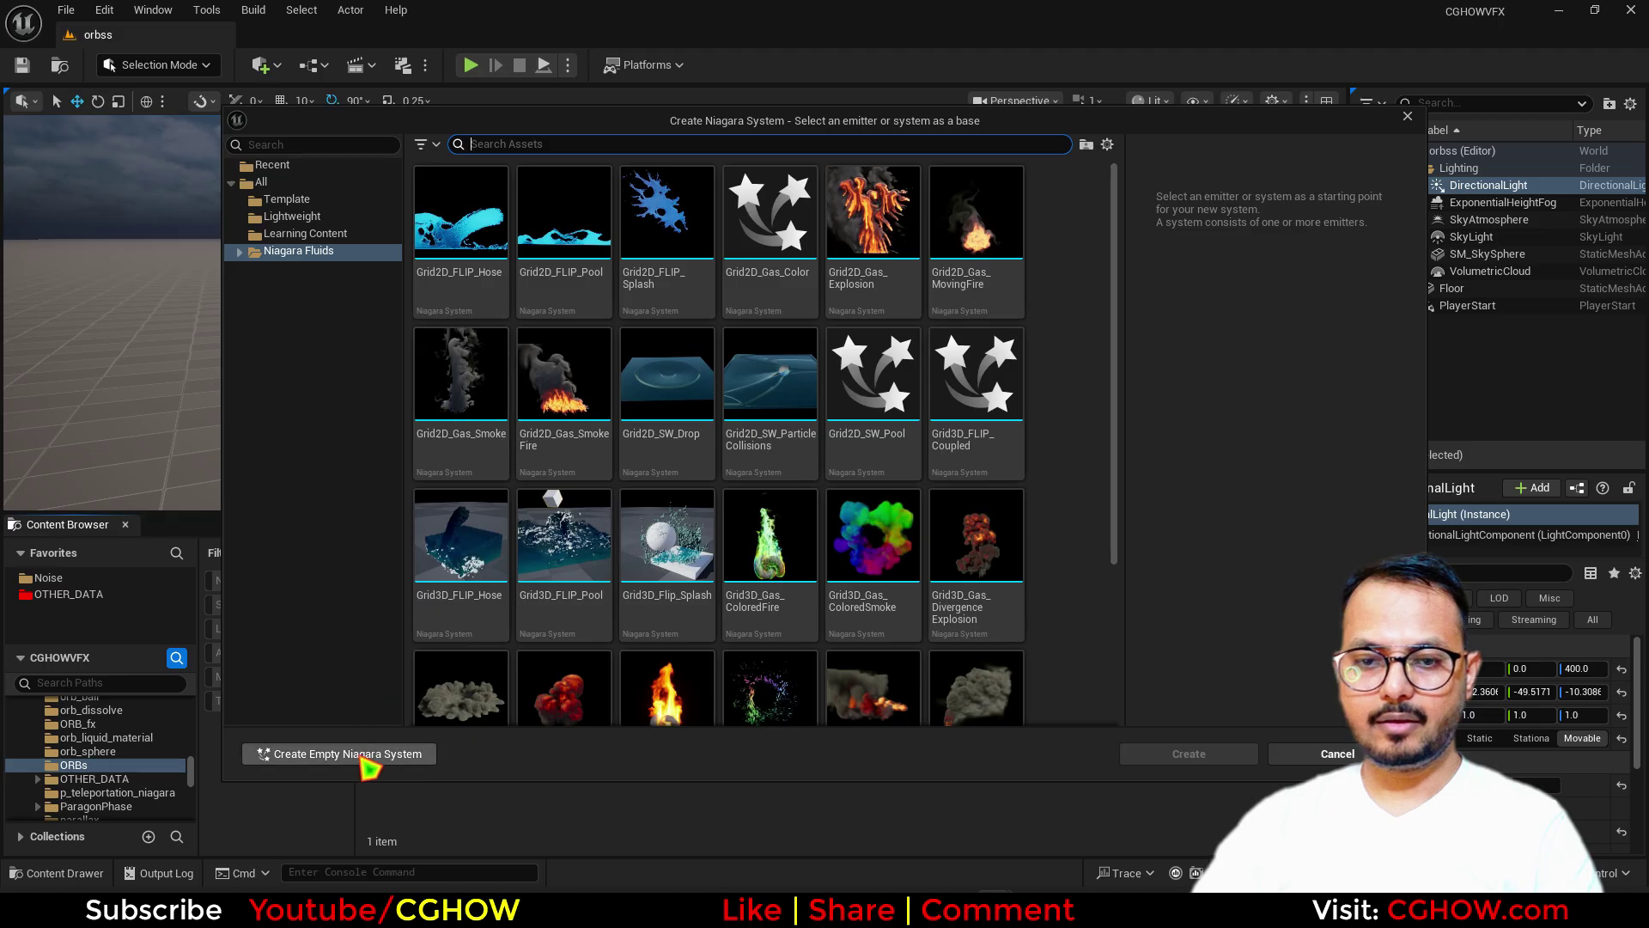
{"action": "left_click", "coordinate": [368, 760]}
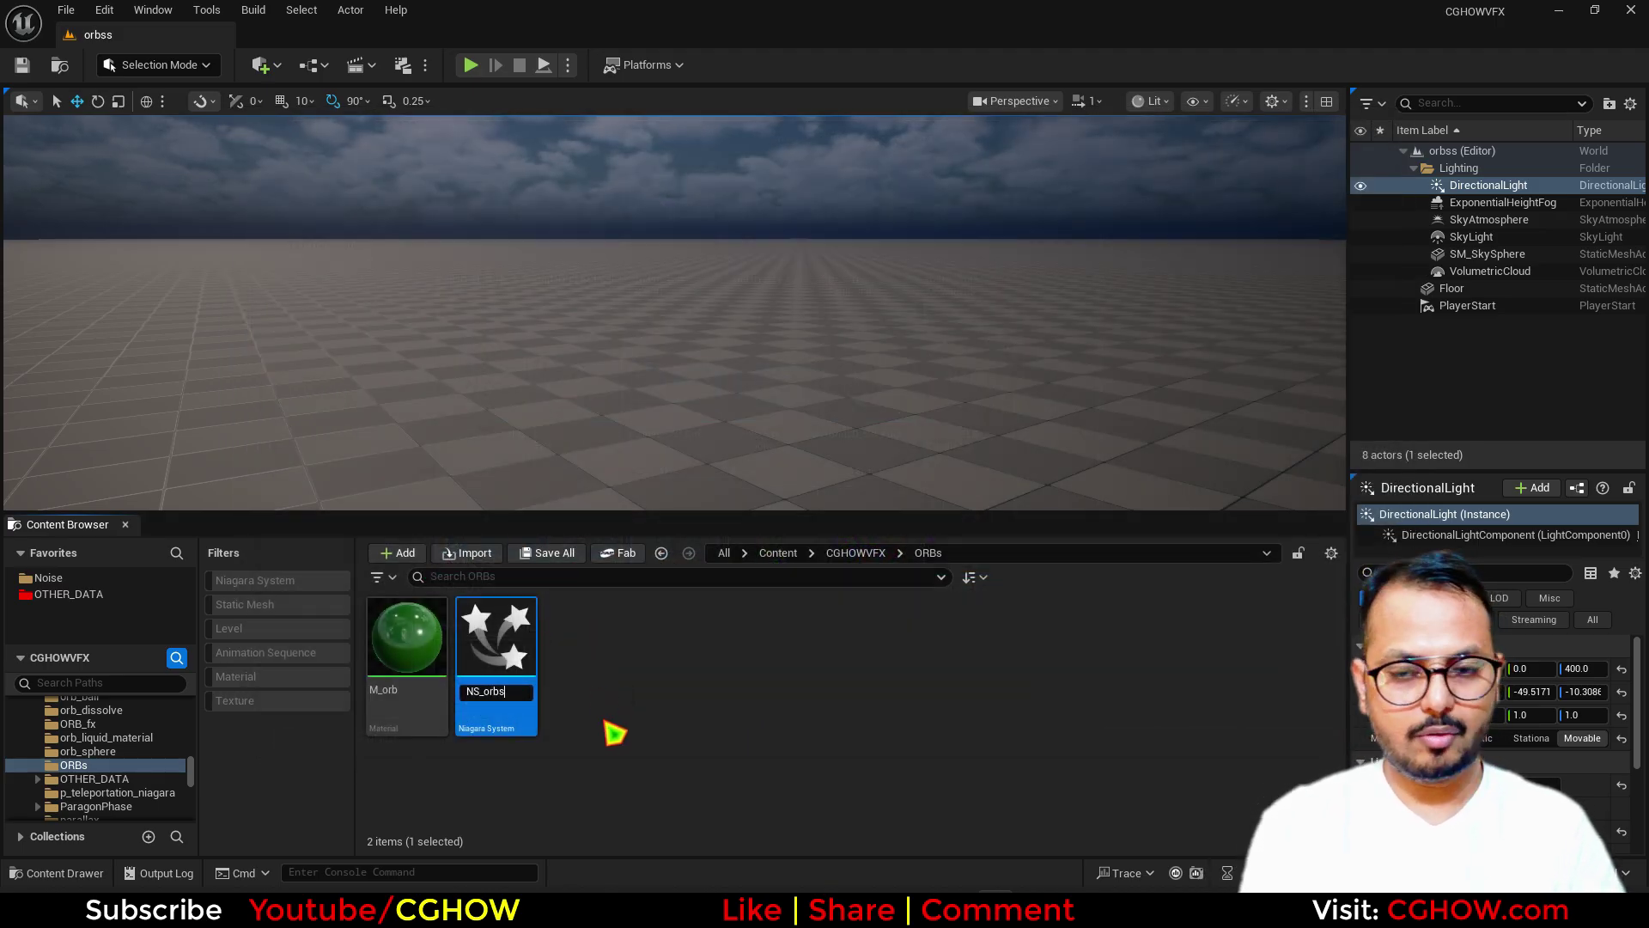
{"action": "key", "text": "Return"}
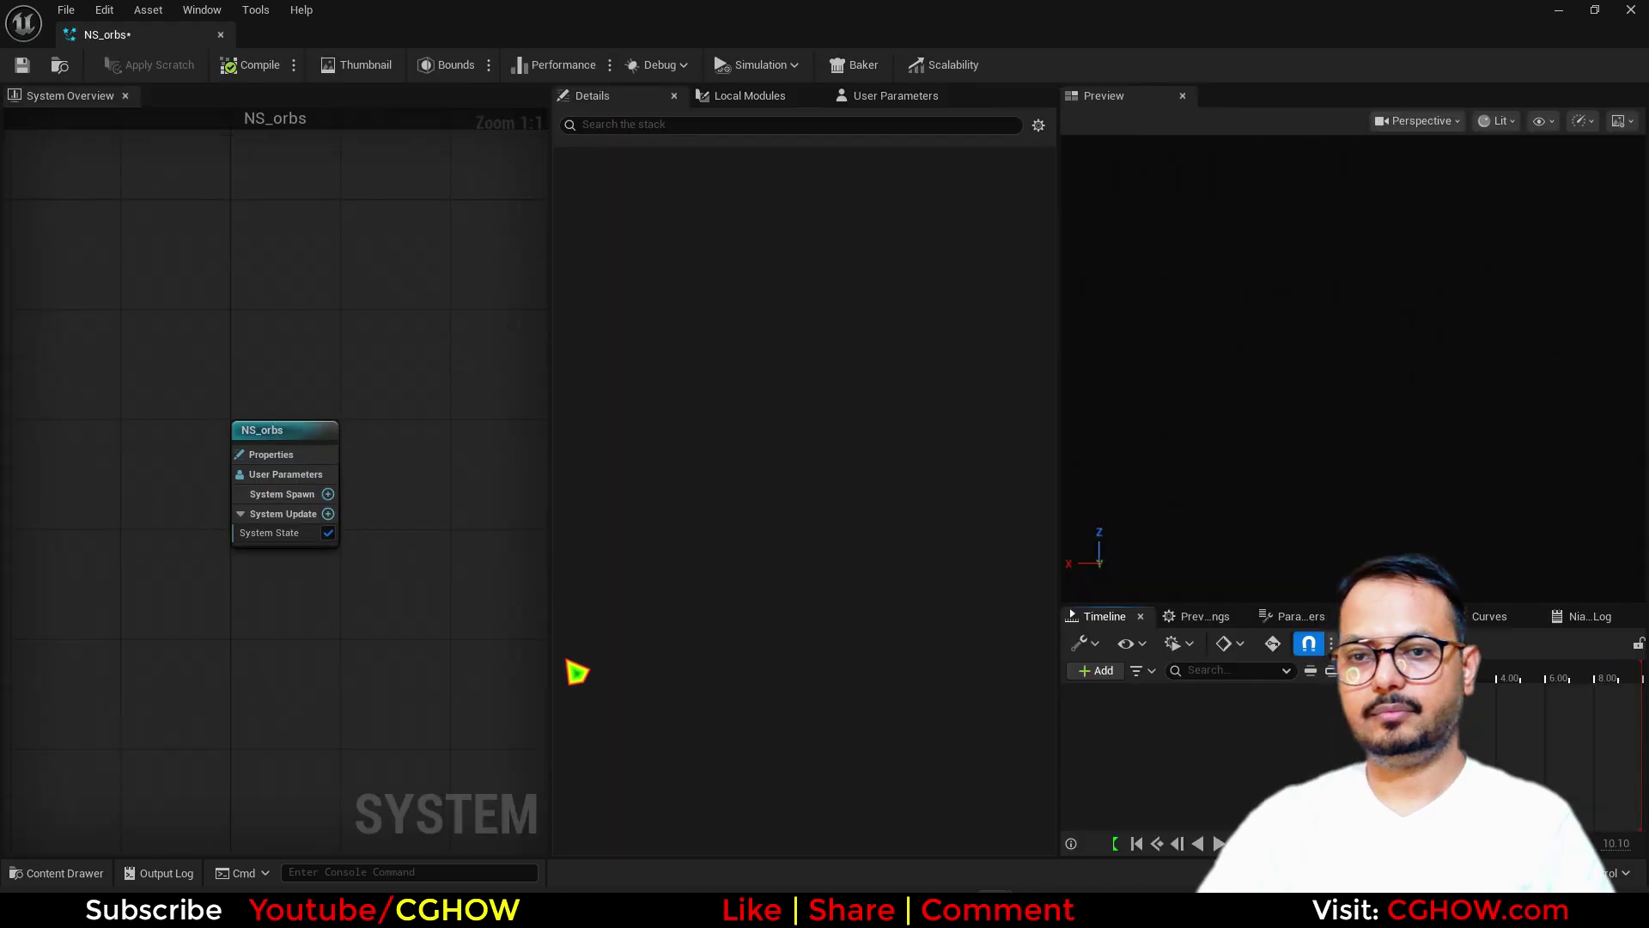
- Add a minimal emitter to the NS_orbs system and bring its node into view
{"action": "right_click_drag", "start_coordinate": [370, 380], "coordinate": [199, 237]}
{"action": "right_click", "coordinate": [295, 264]}
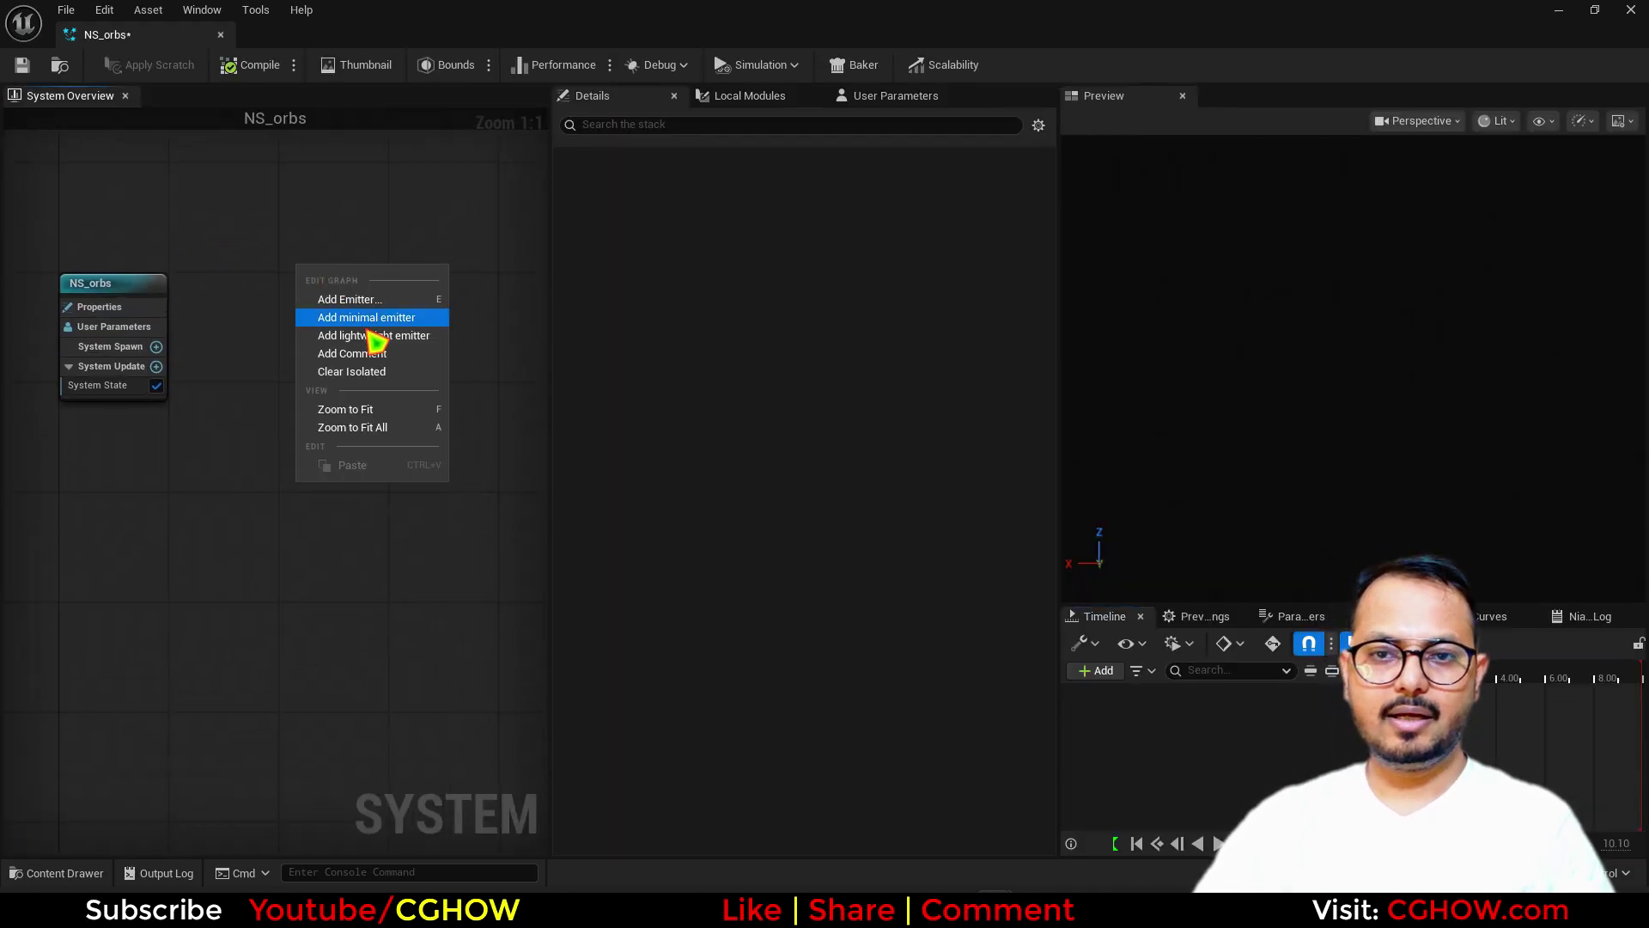
{"action": "left_click", "coordinate": [373, 318]}
{"action": "right_click_drag", "start_coordinate": [371, 448], "coordinate": [213, 485]}
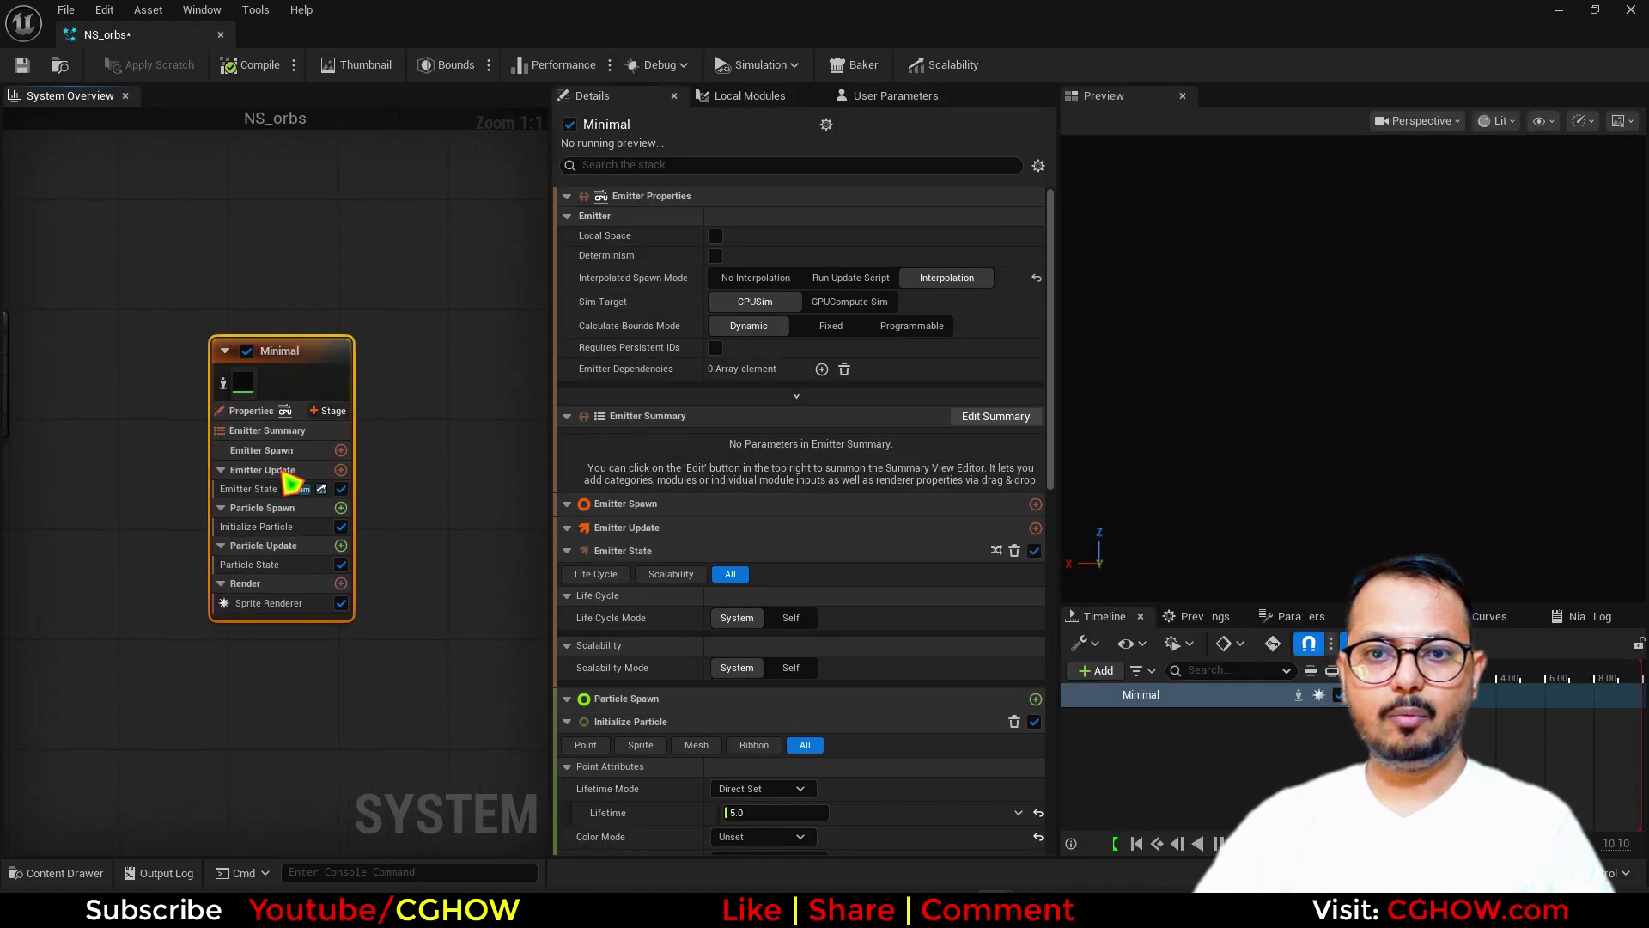
- Check the emitter properties, and set the Emitter State's Life Cycle Mode to Self and Loop Behavior to Once
{"action": "left_click", "coordinate": [251, 411]}
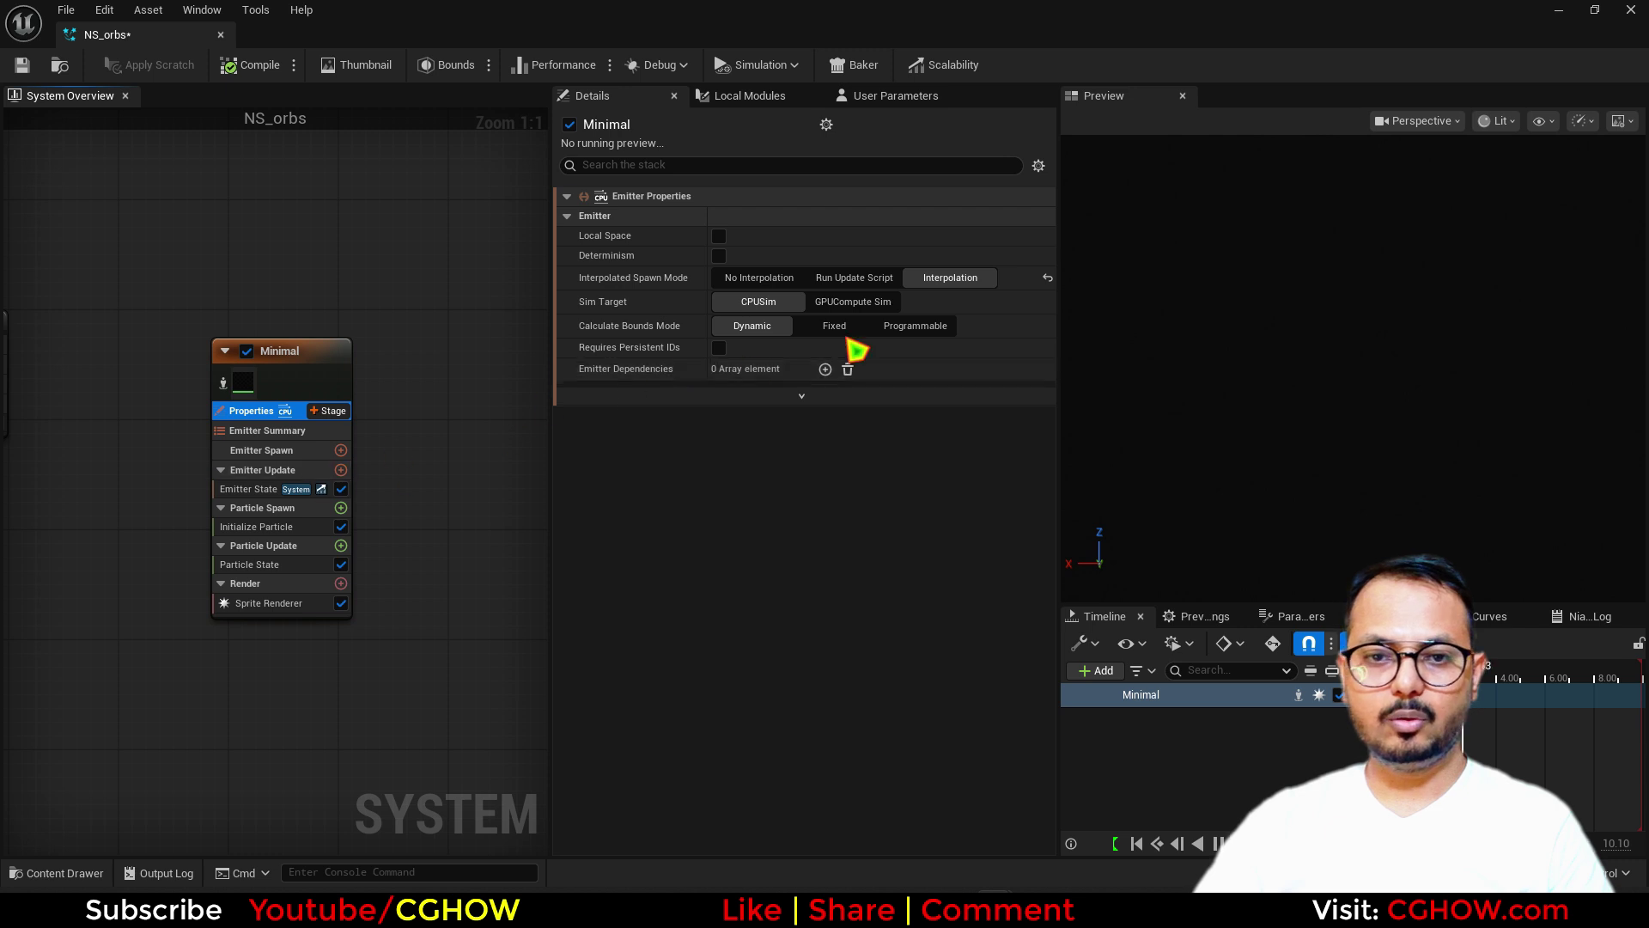
{"action": "left_click", "coordinate": [262, 469]}
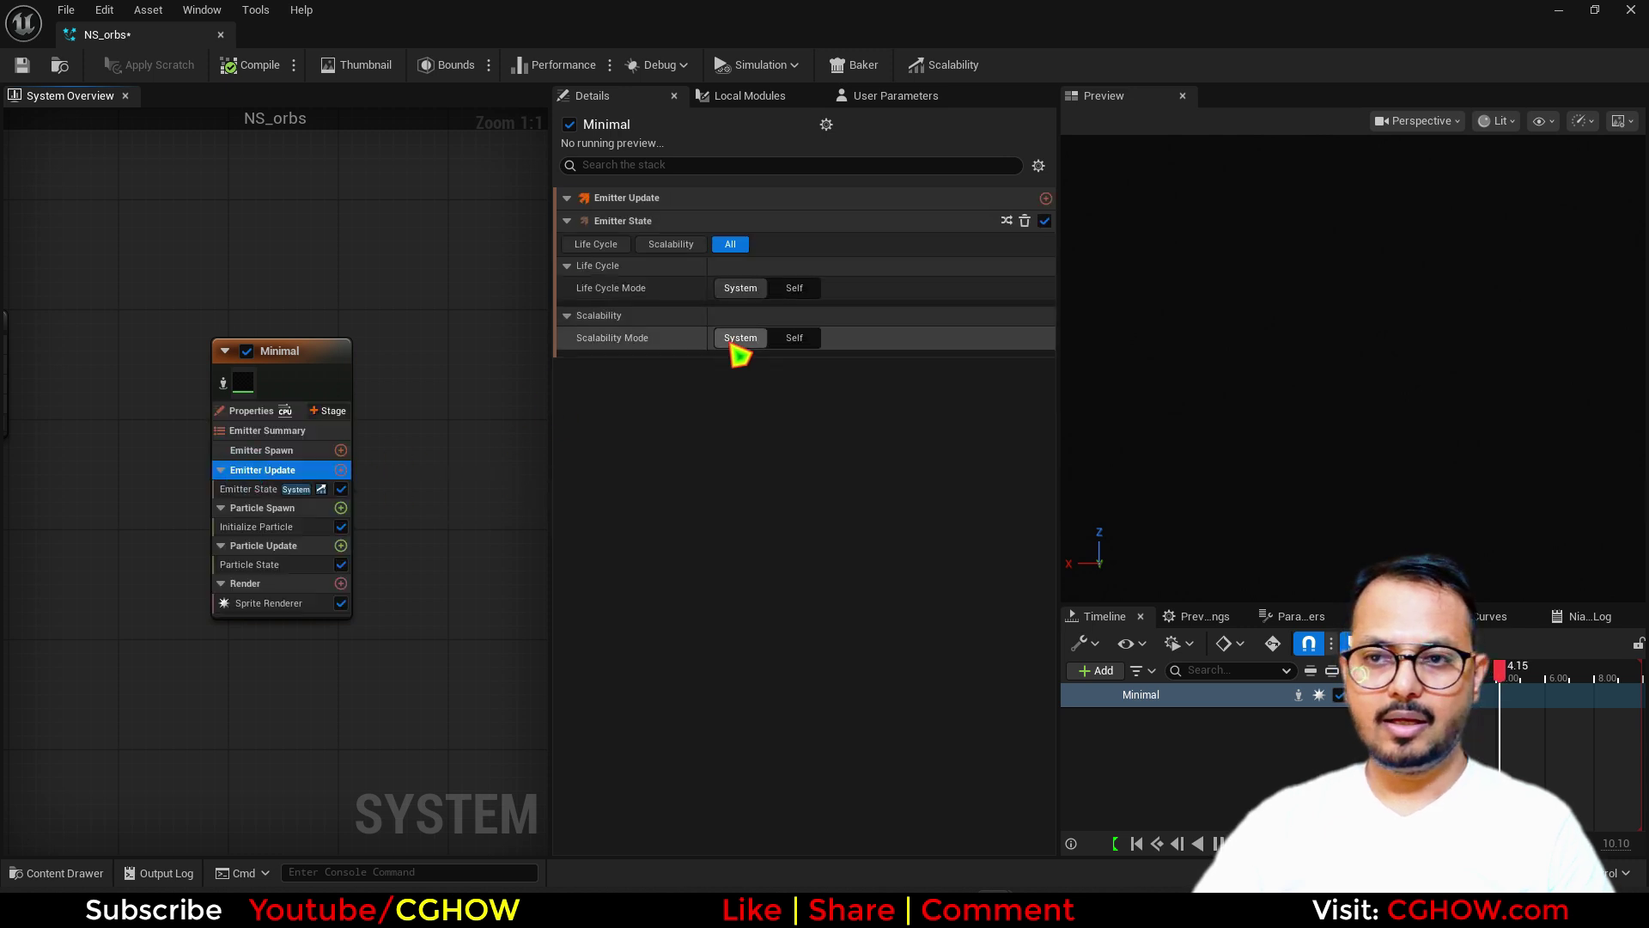
{"action": "left_click", "coordinate": [795, 287]}
{"action": "left_click", "coordinate": [785, 340]}
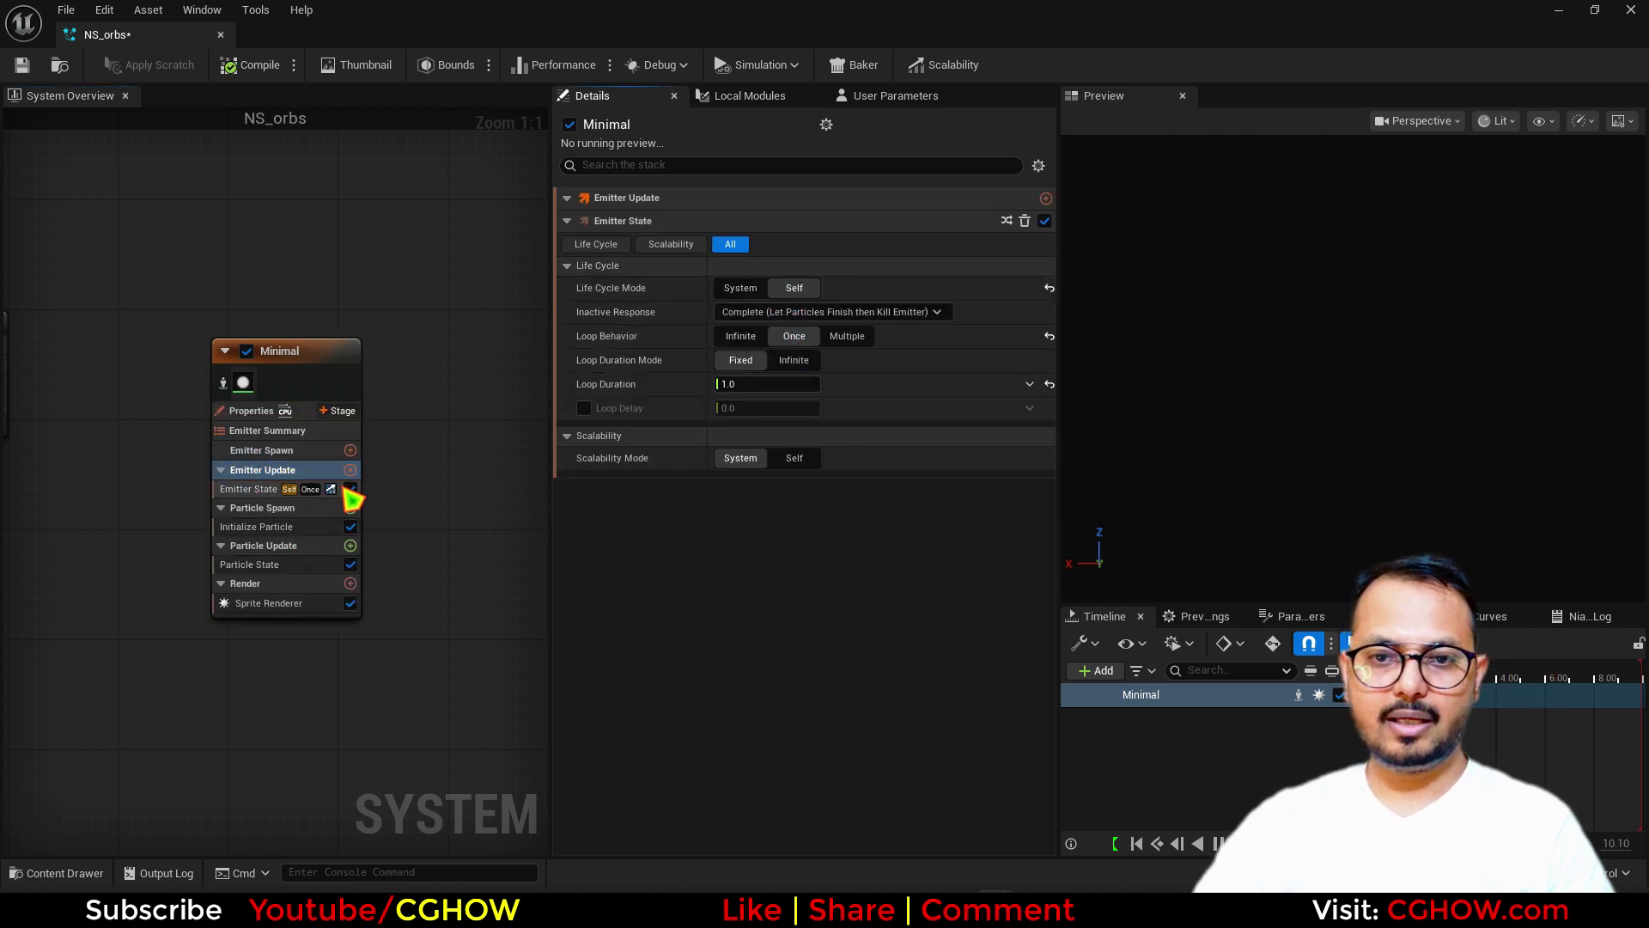
- Add Spawn Burst Instantaneous to the Minimal emitter's Emitter Update, and disable killing particles when their lifetime elapses in Particle State
{"action": "left_click", "coordinate": [351, 470]}
{"action": "left_click", "coordinate": [455, 198]}
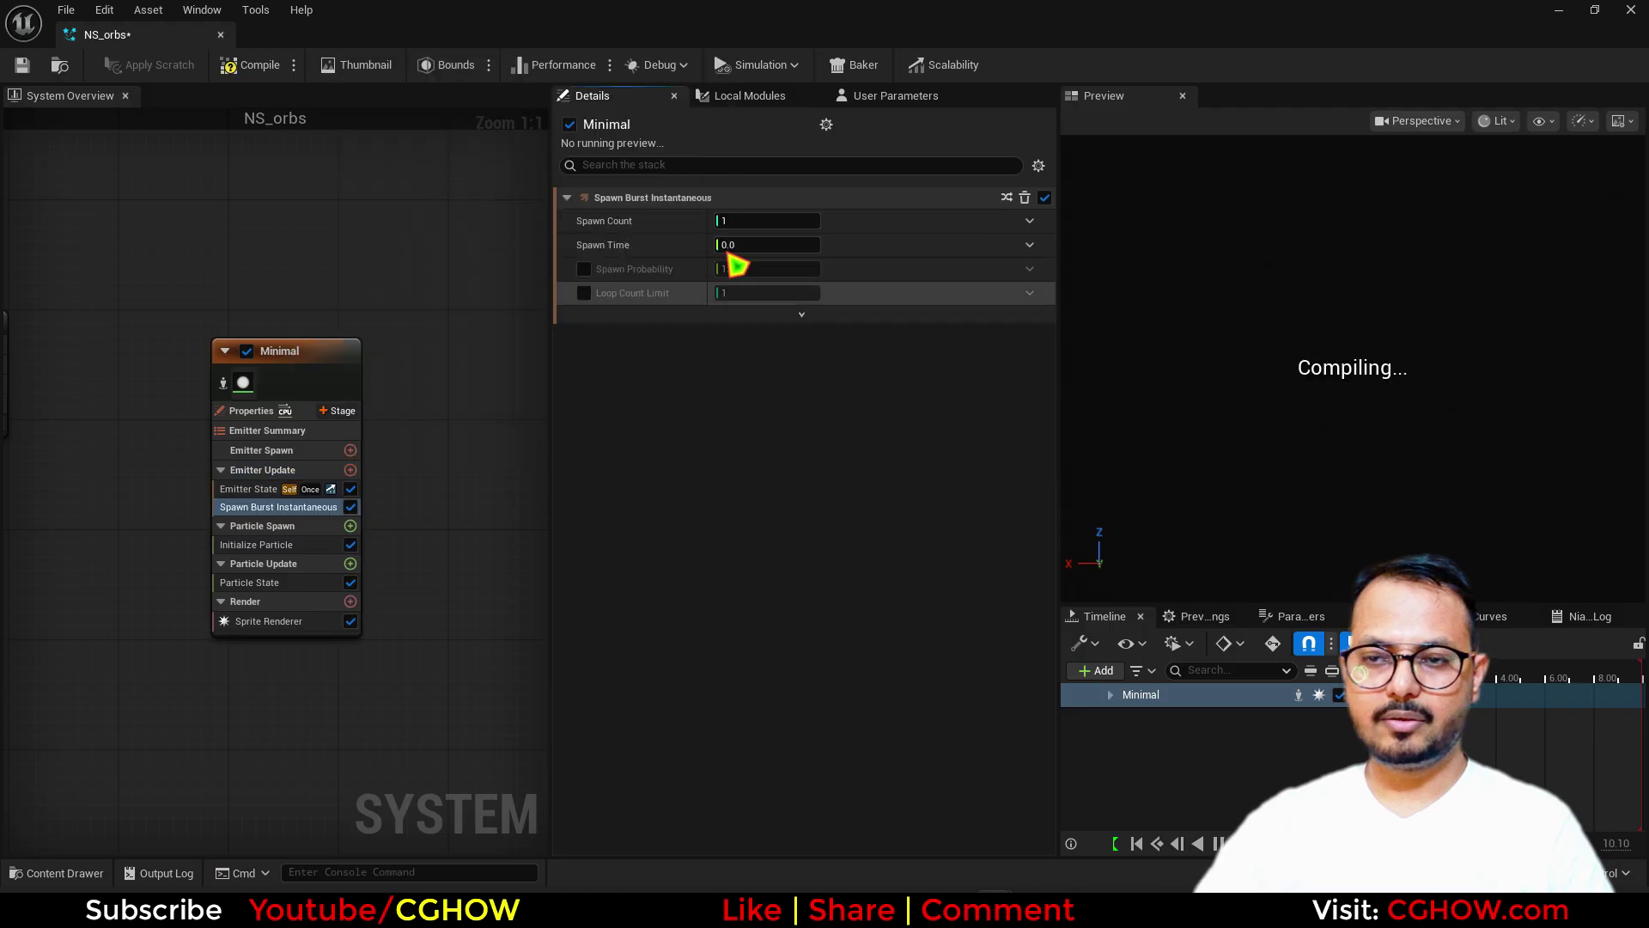
{"action": "left_click", "coordinate": [253, 582]}
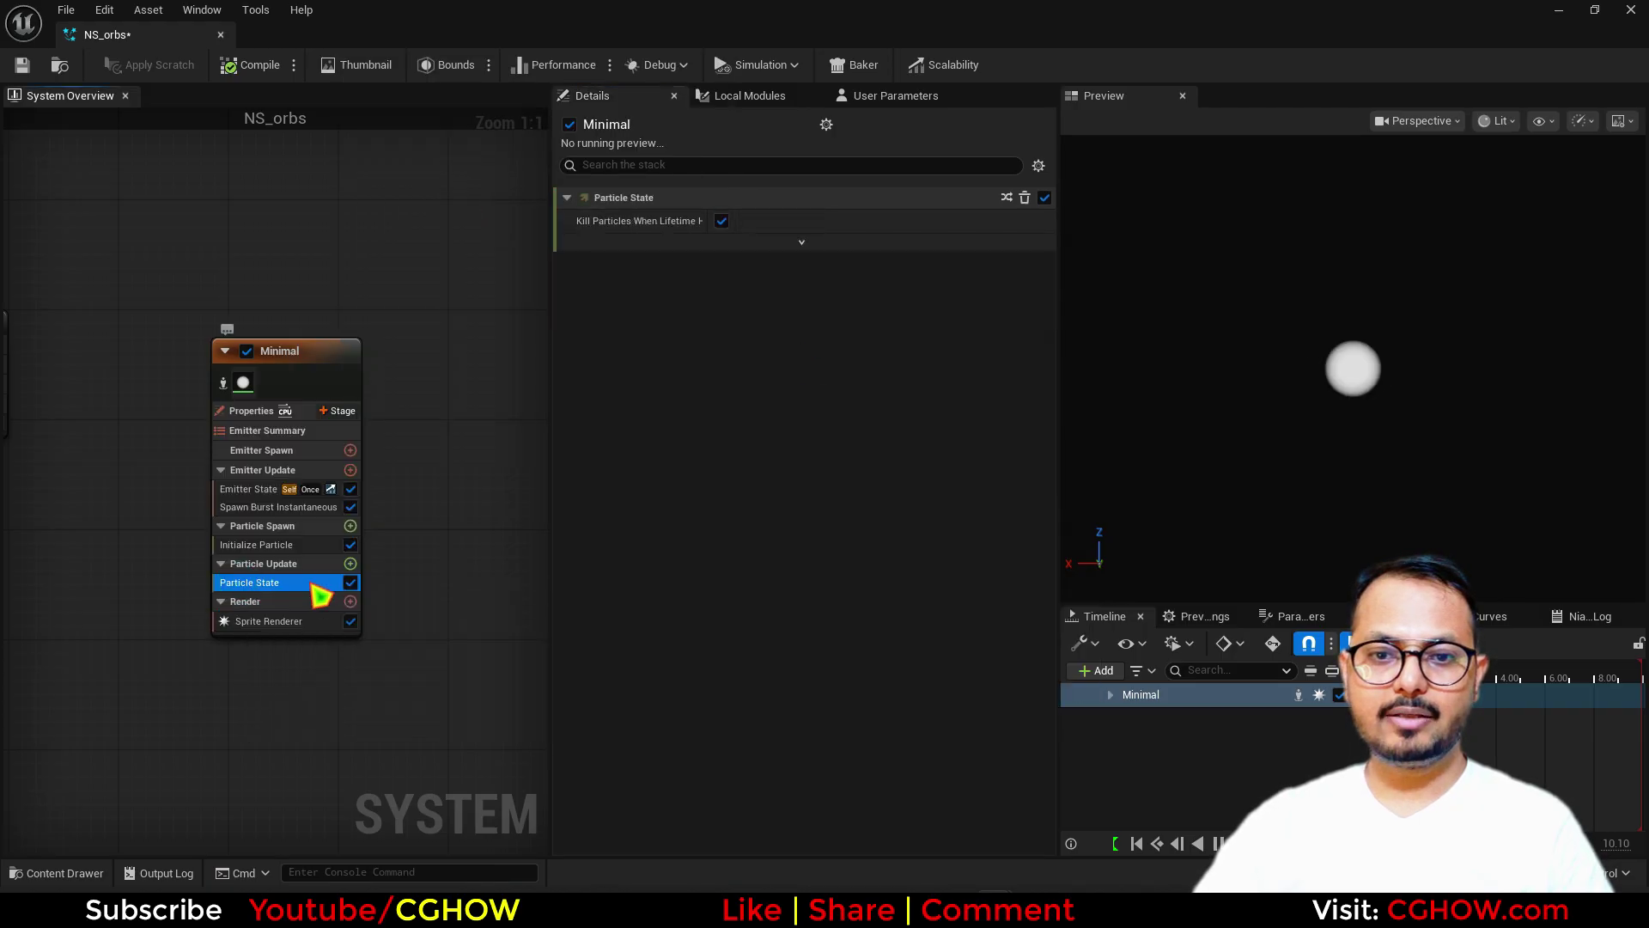
{"action": "left_click", "coordinate": [722, 222]}
{"action": "right_click_drag", "start_coordinate": [426, 488], "coordinate": [409, 348]}
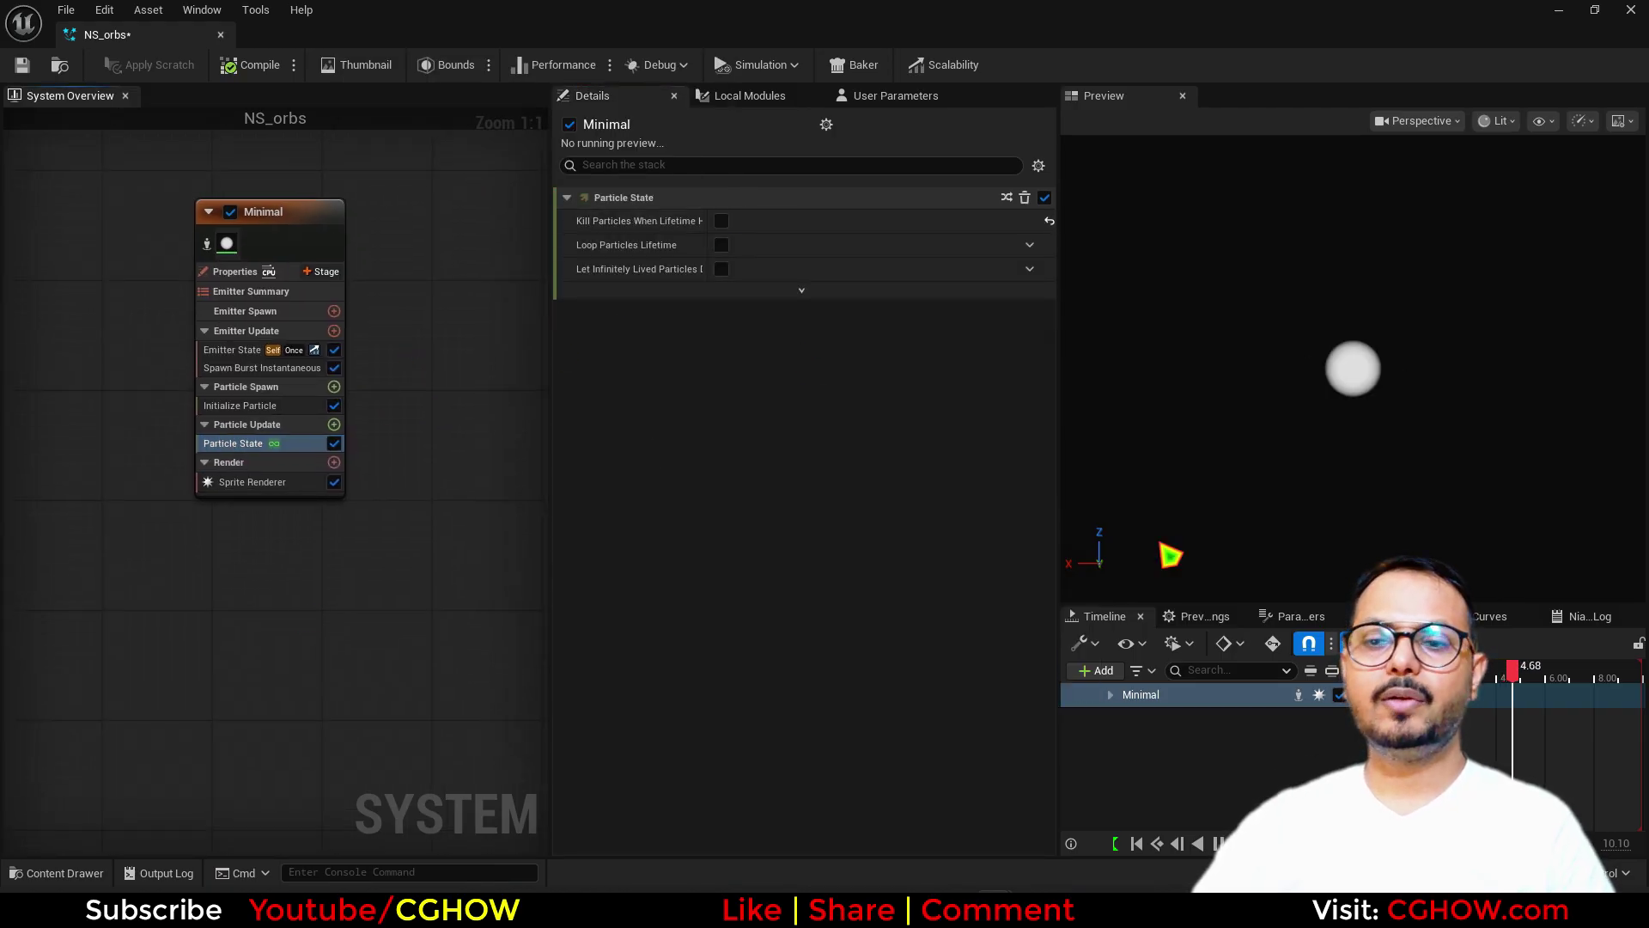
- Replace the Minimal emitter's Sprite Renderer with a Mesh Renderer
{"action": "left_click", "coordinate": [258, 483]}
{"action": "key", "text": "Delete"}
{"action": "left_click", "coordinate": [334, 463]}
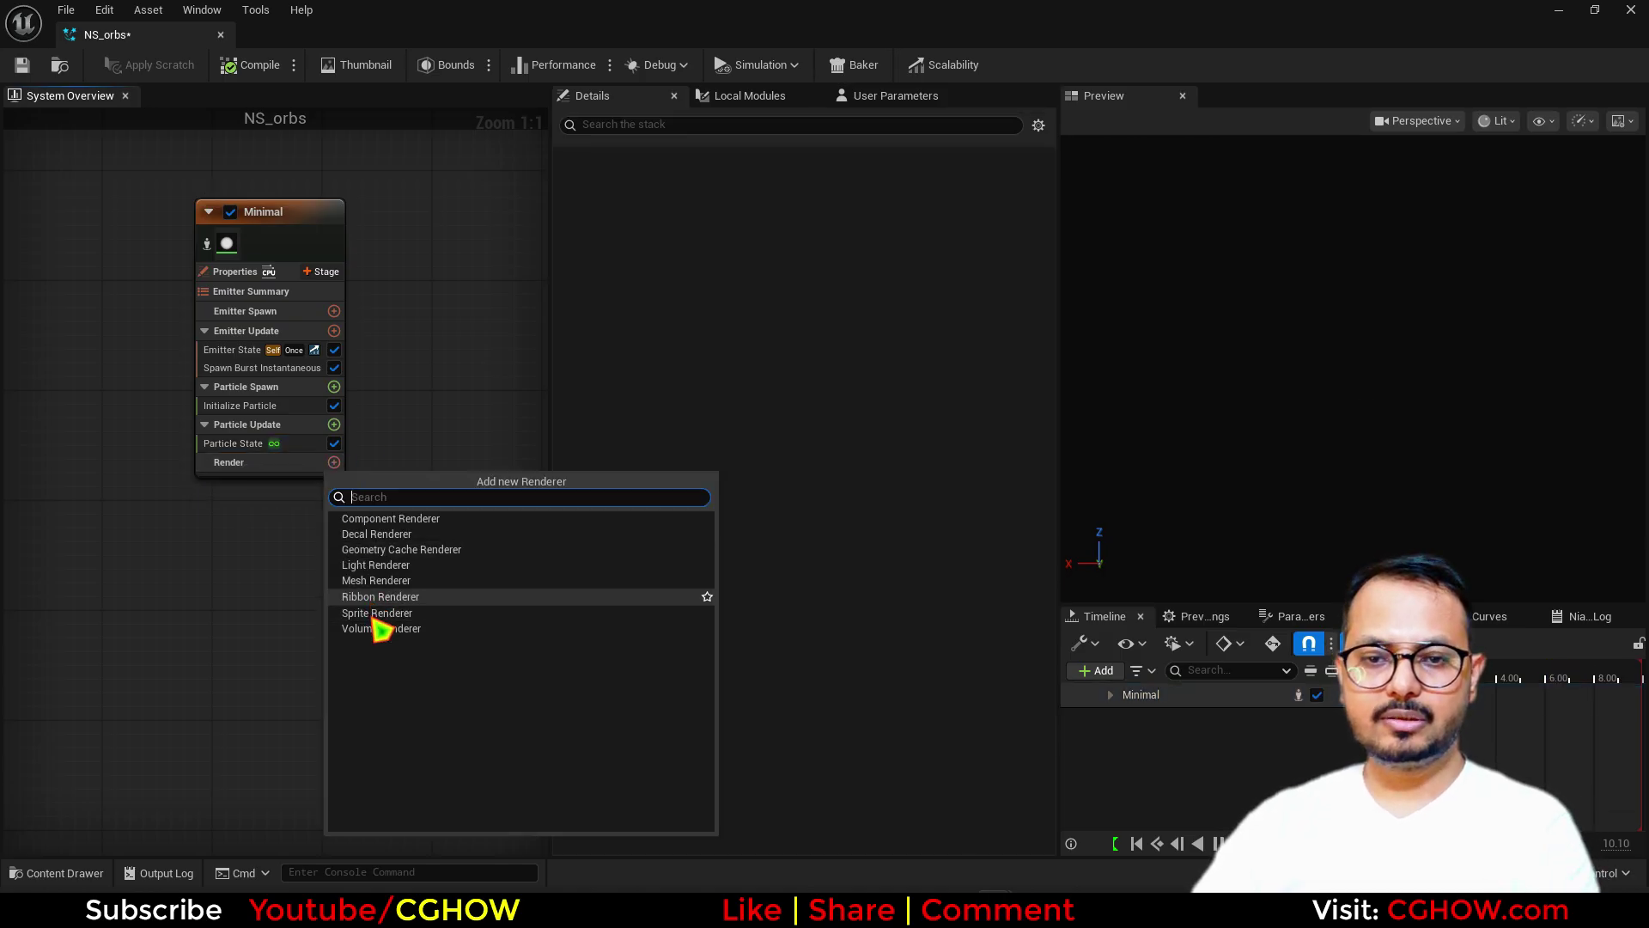
{"action": "left_click", "coordinate": [375, 580]}
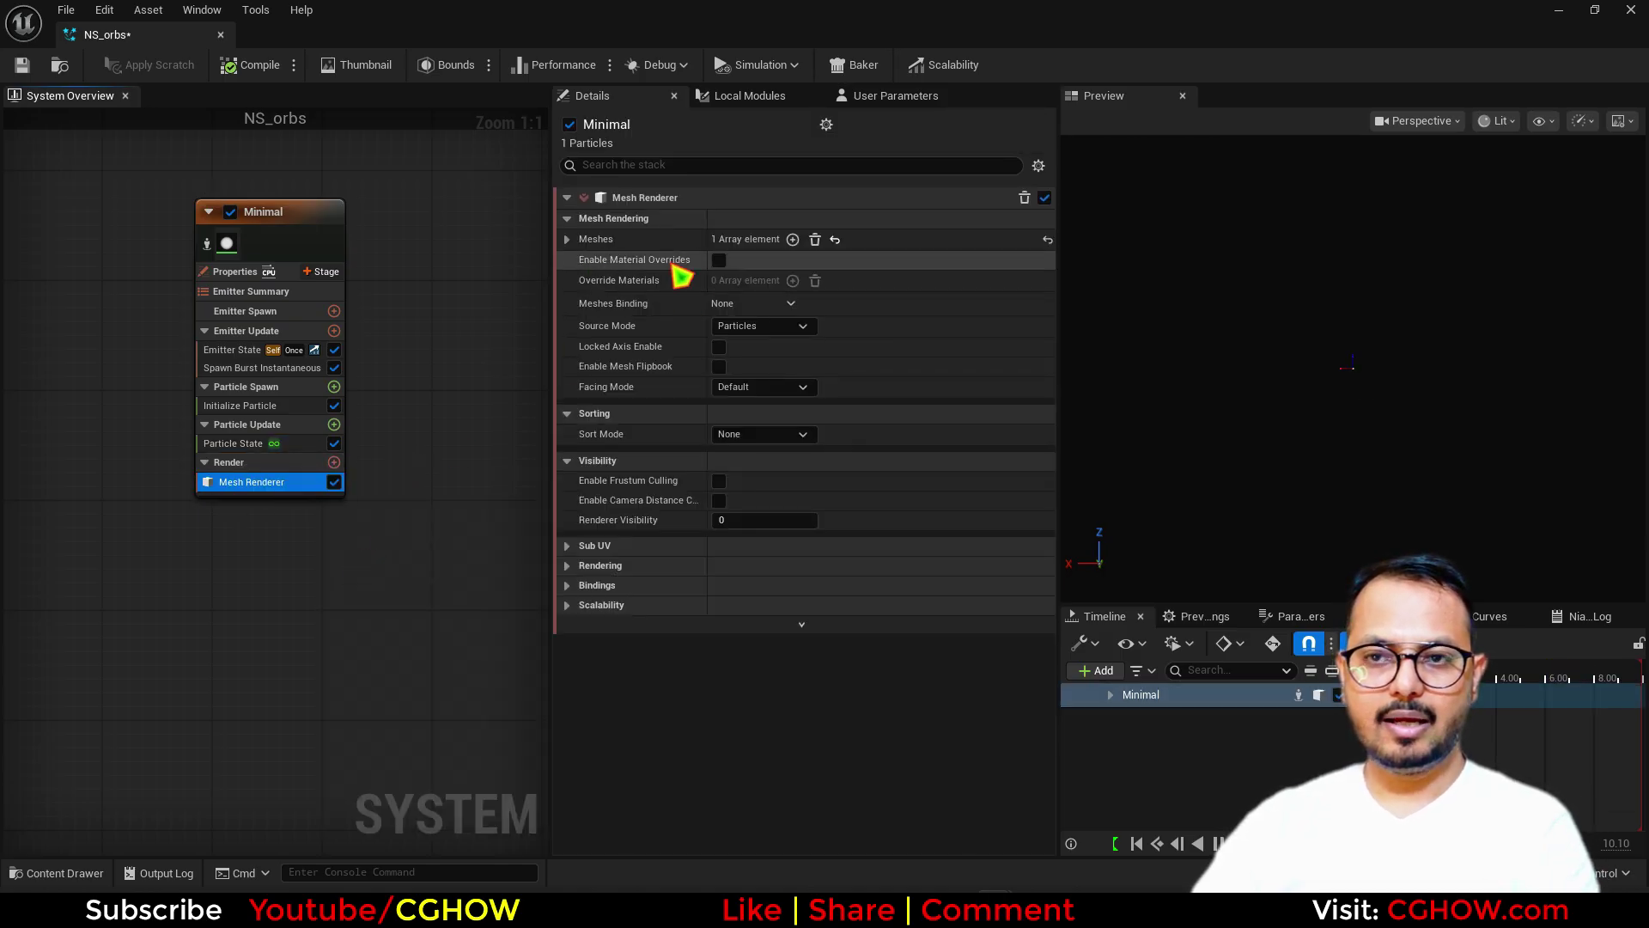
- Search the mesh assets for sphere and assign SkySphere as the Mesh Renderer's mesh
{"action": "left_click", "coordinate": [567, 239]}
{"action": "left_click", "coordinate": [792, 264]}
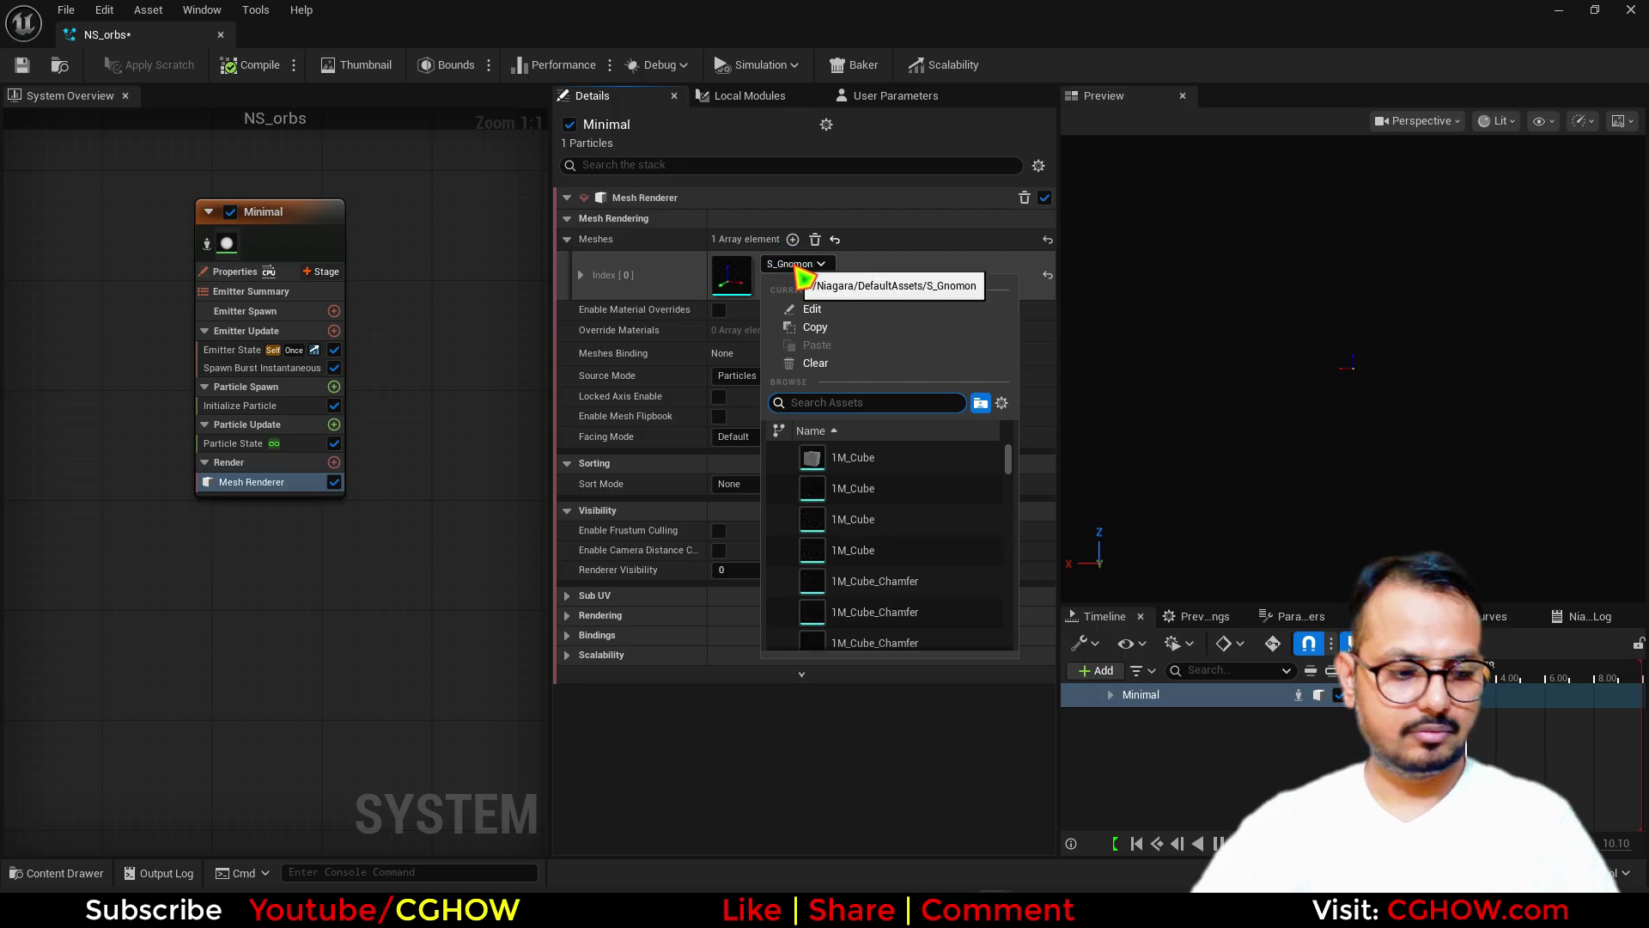
{"action": "type", "text": "sphere"}
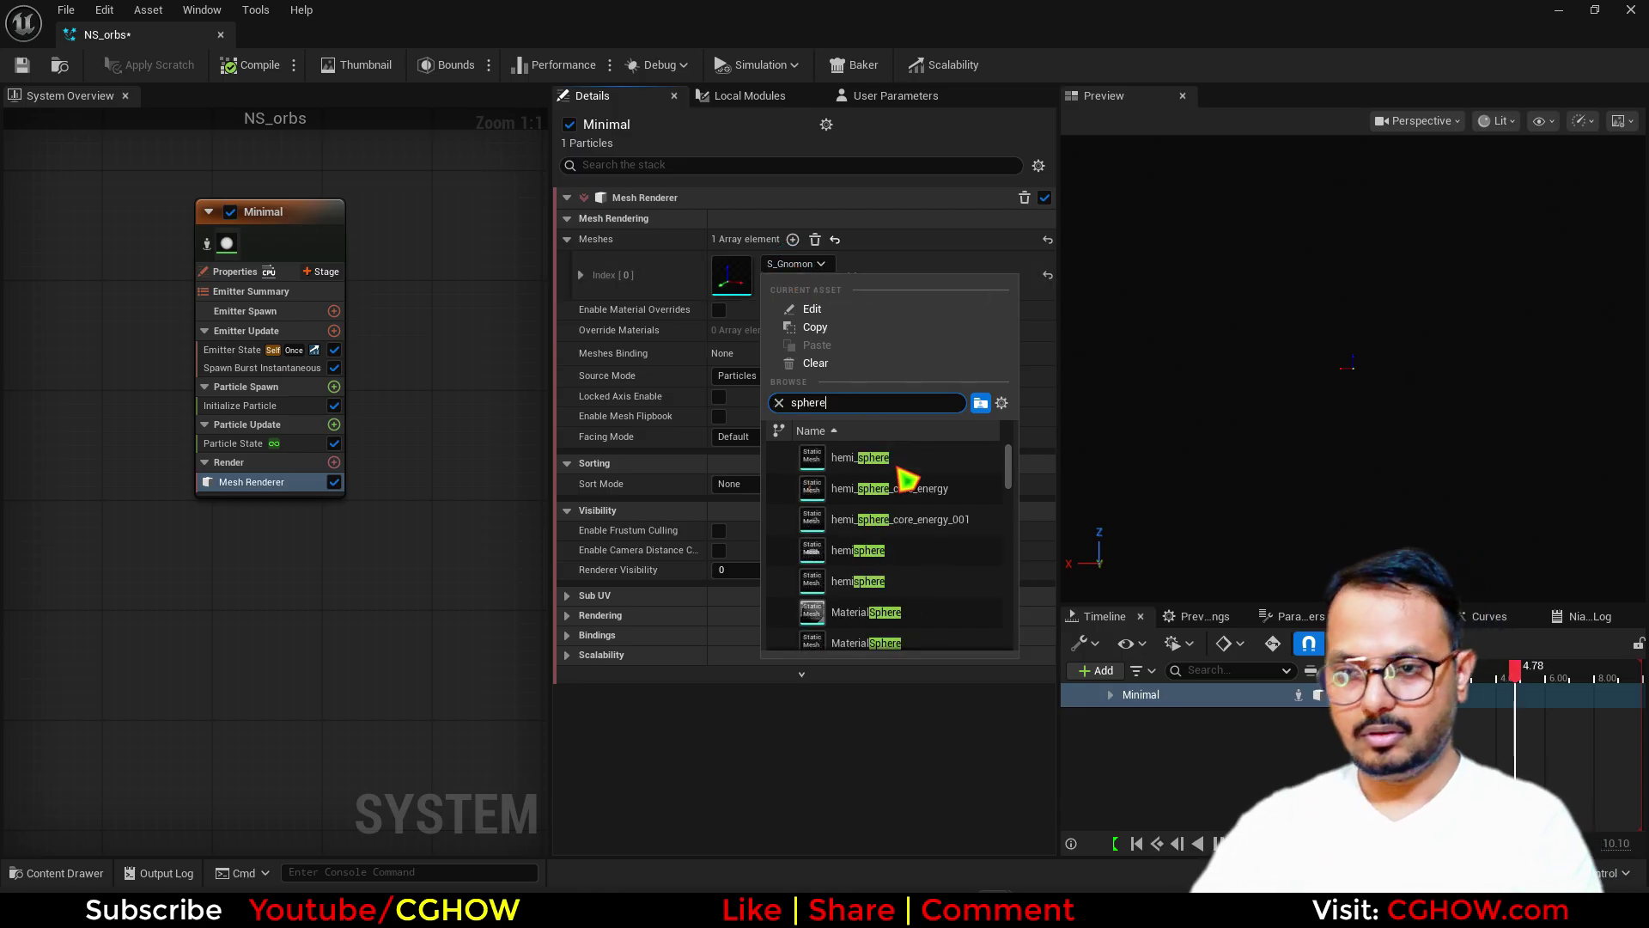
{"action": "scroll", "coordinate": [898, 515], "scroll_direction": "down", "scroll_amount": 3}
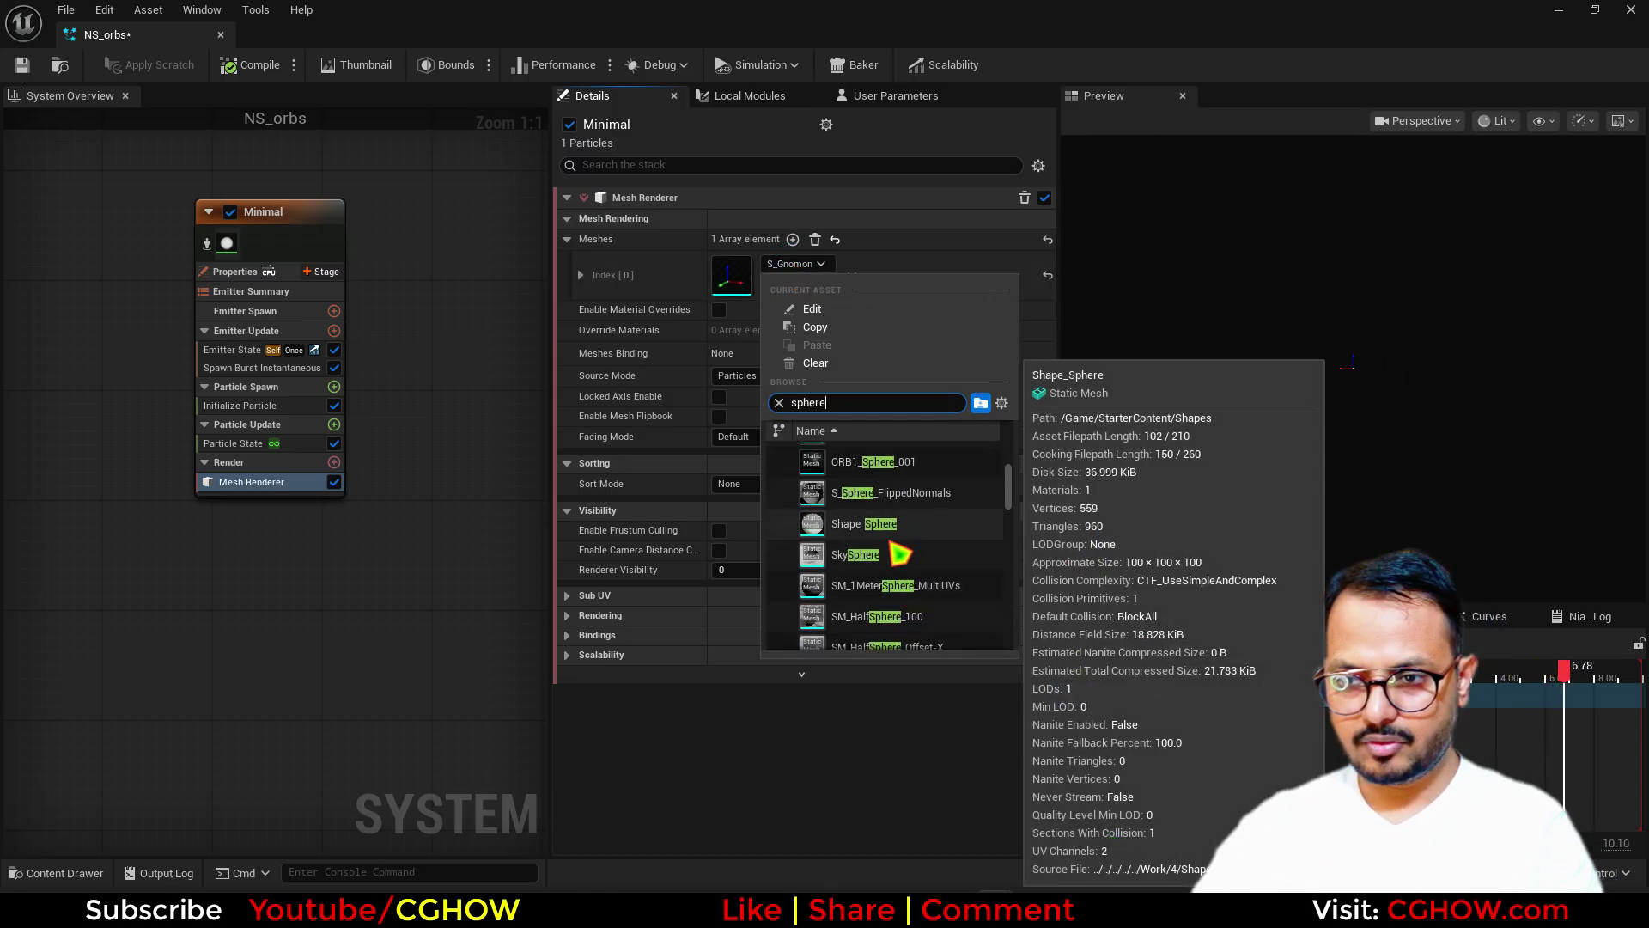
{"action": "left_click", "coordinate": [859, 555]}
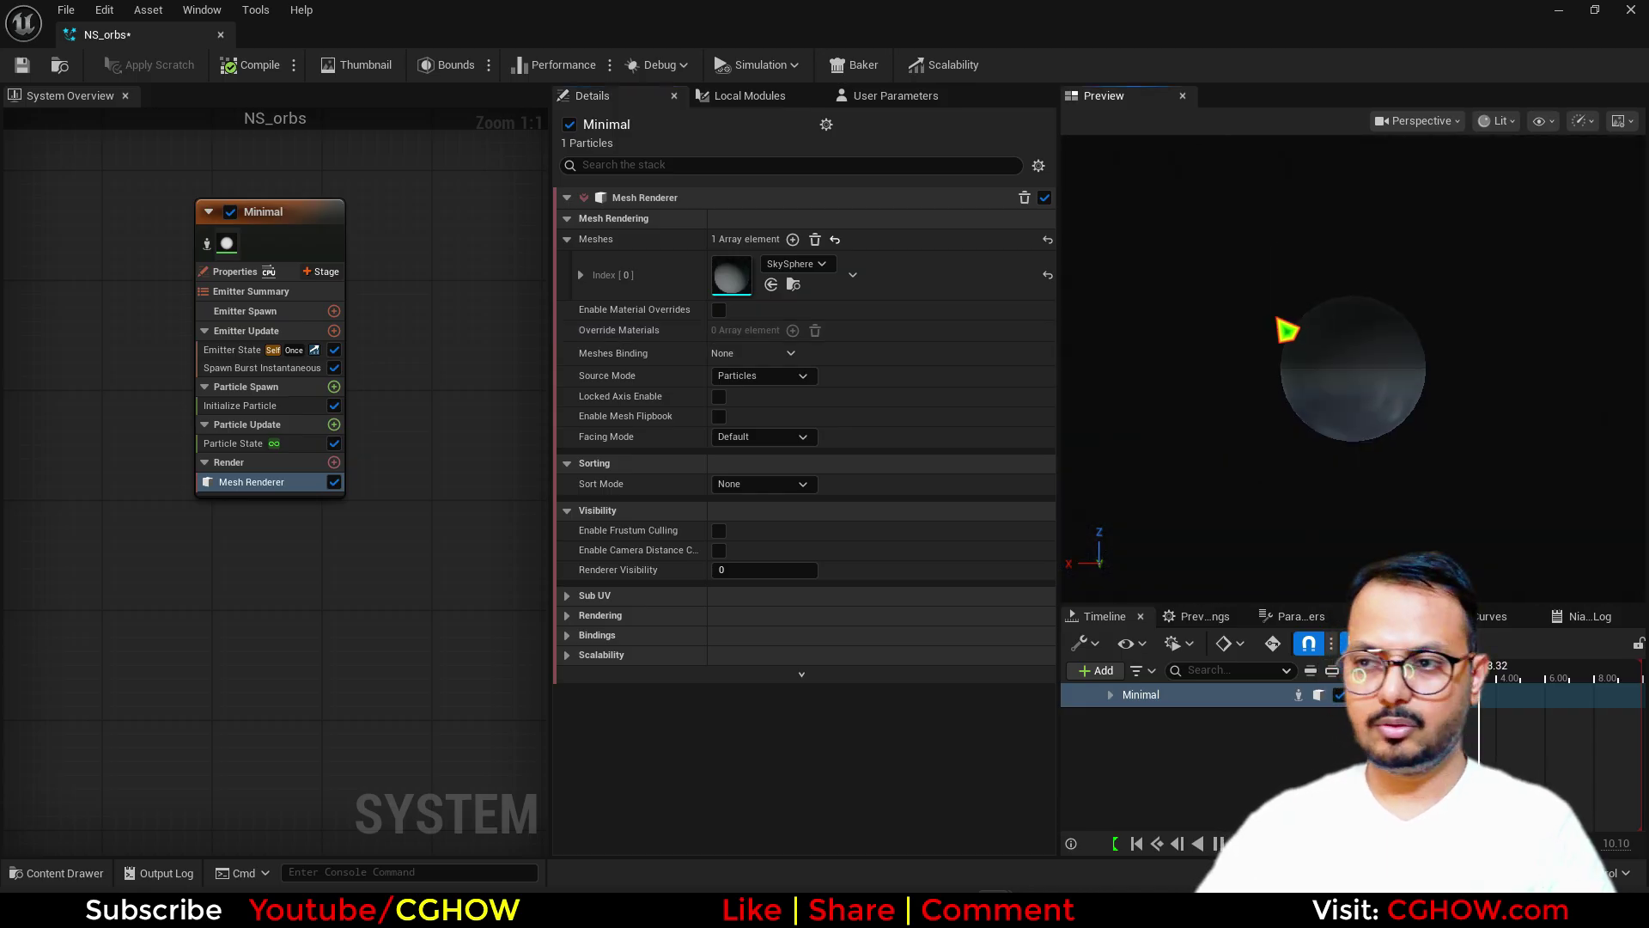
- Enable material overrides on the Mesh Renderer, assign M_orb as the override material, and return to the orbss level
{"action": "left_click_drag", "start_coordinate": [99, 34], "coordinate": [242, 37]}
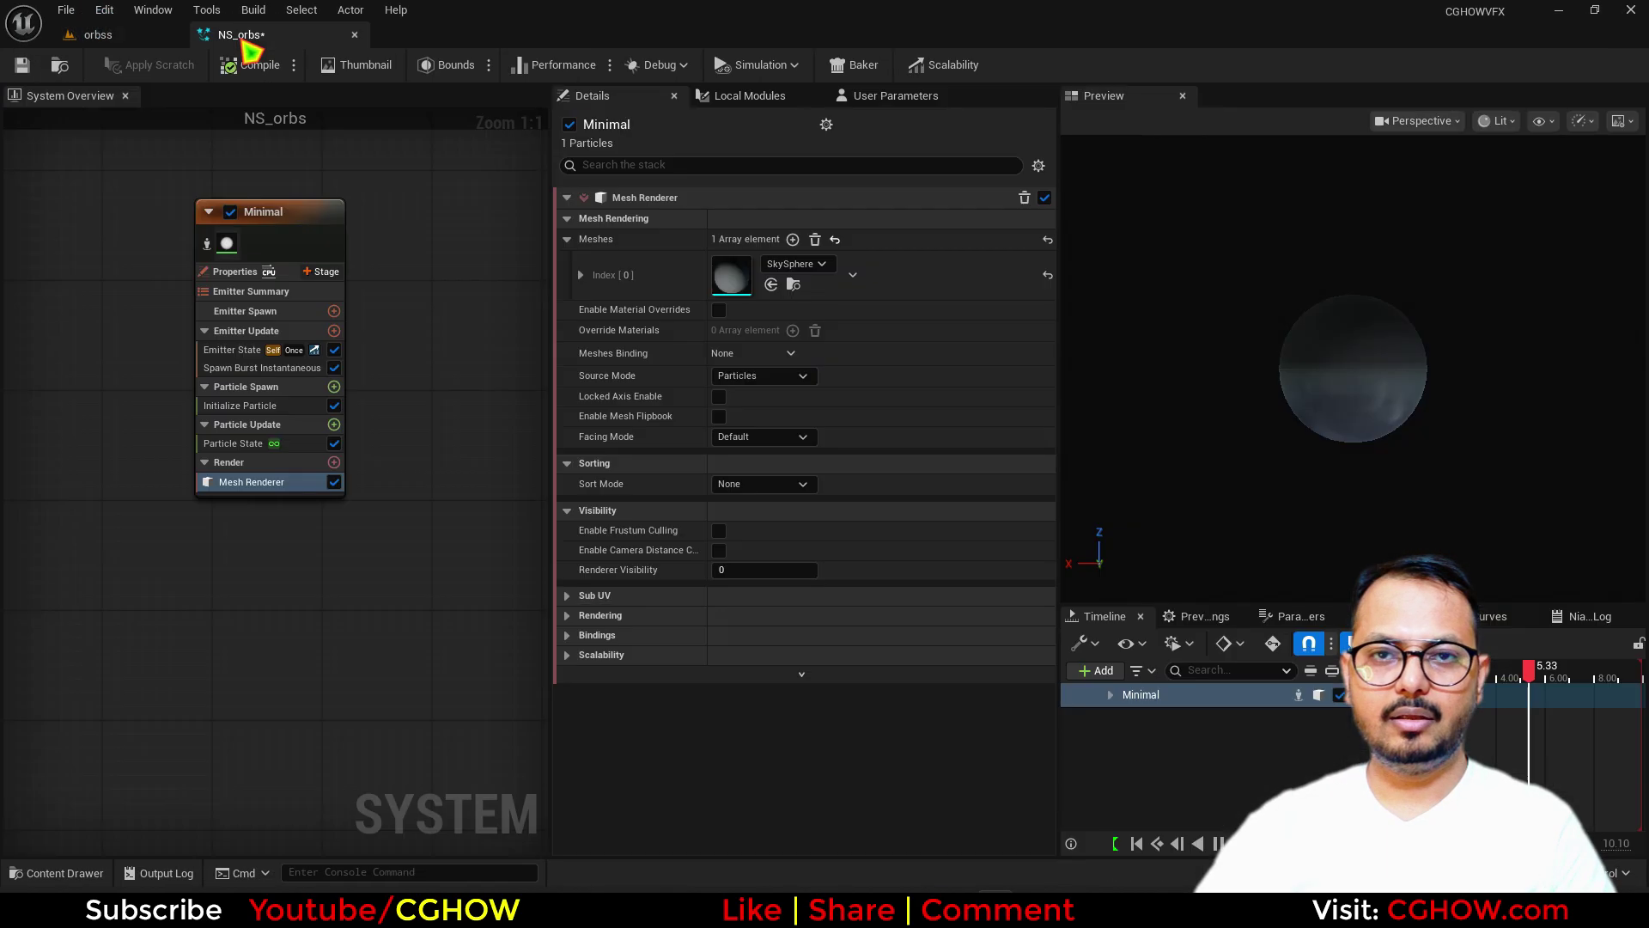
{"action": "left_click", "coordinate": [169, 32]}
{"action": "left_click", "coordinate": [431, 673]}
{"action": "left_click", "coordinate": [289, 35]}
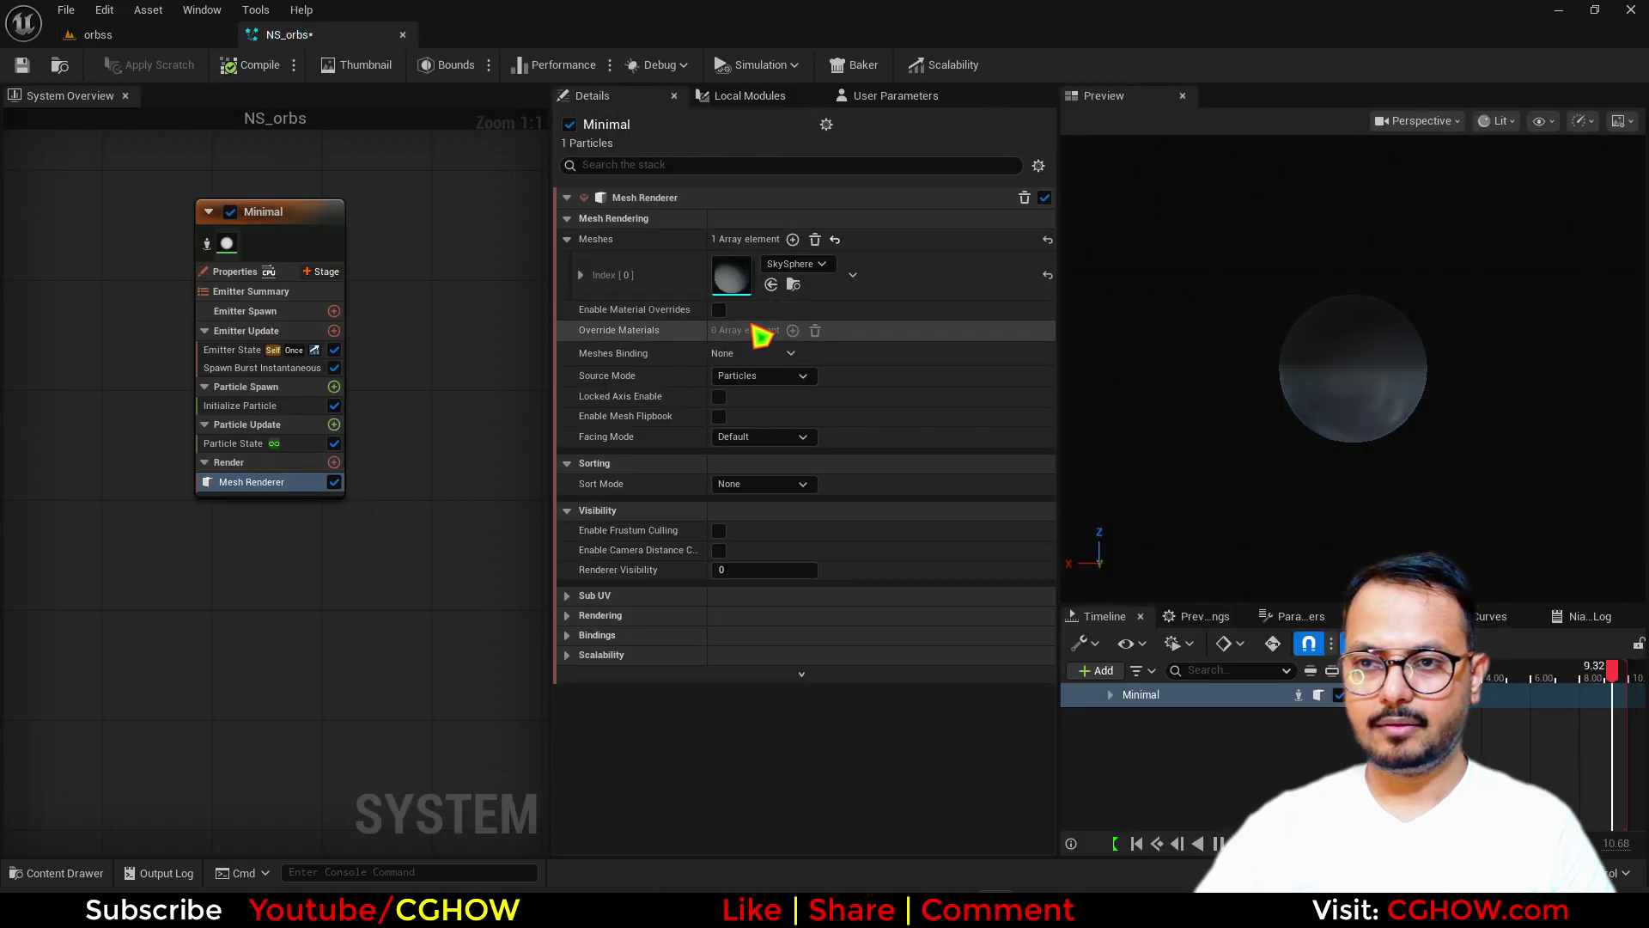
{"action": "left_click", "coordinate": [719, 309]}
{"action": "left_click", "coordinate": [793, 330]}
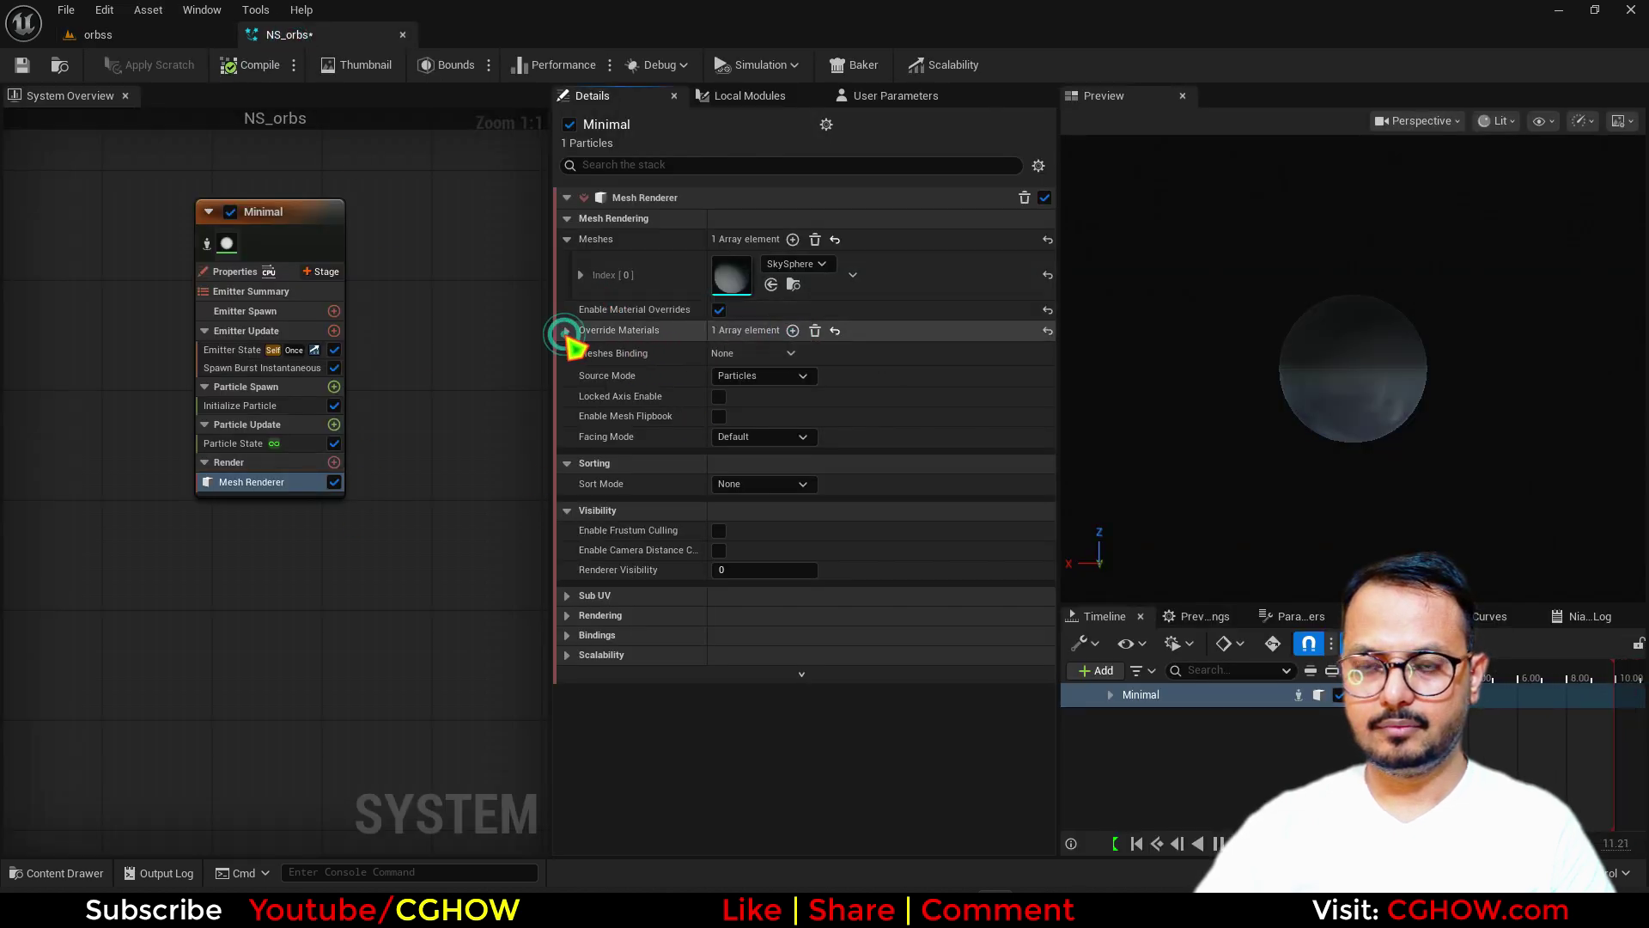
{"action": "left_click", "coordinate": [566, 330]}
{"action": "left_click", "coordinate": [580, 354]}
{"action": "left_click", "coordinate": [772, 402]}
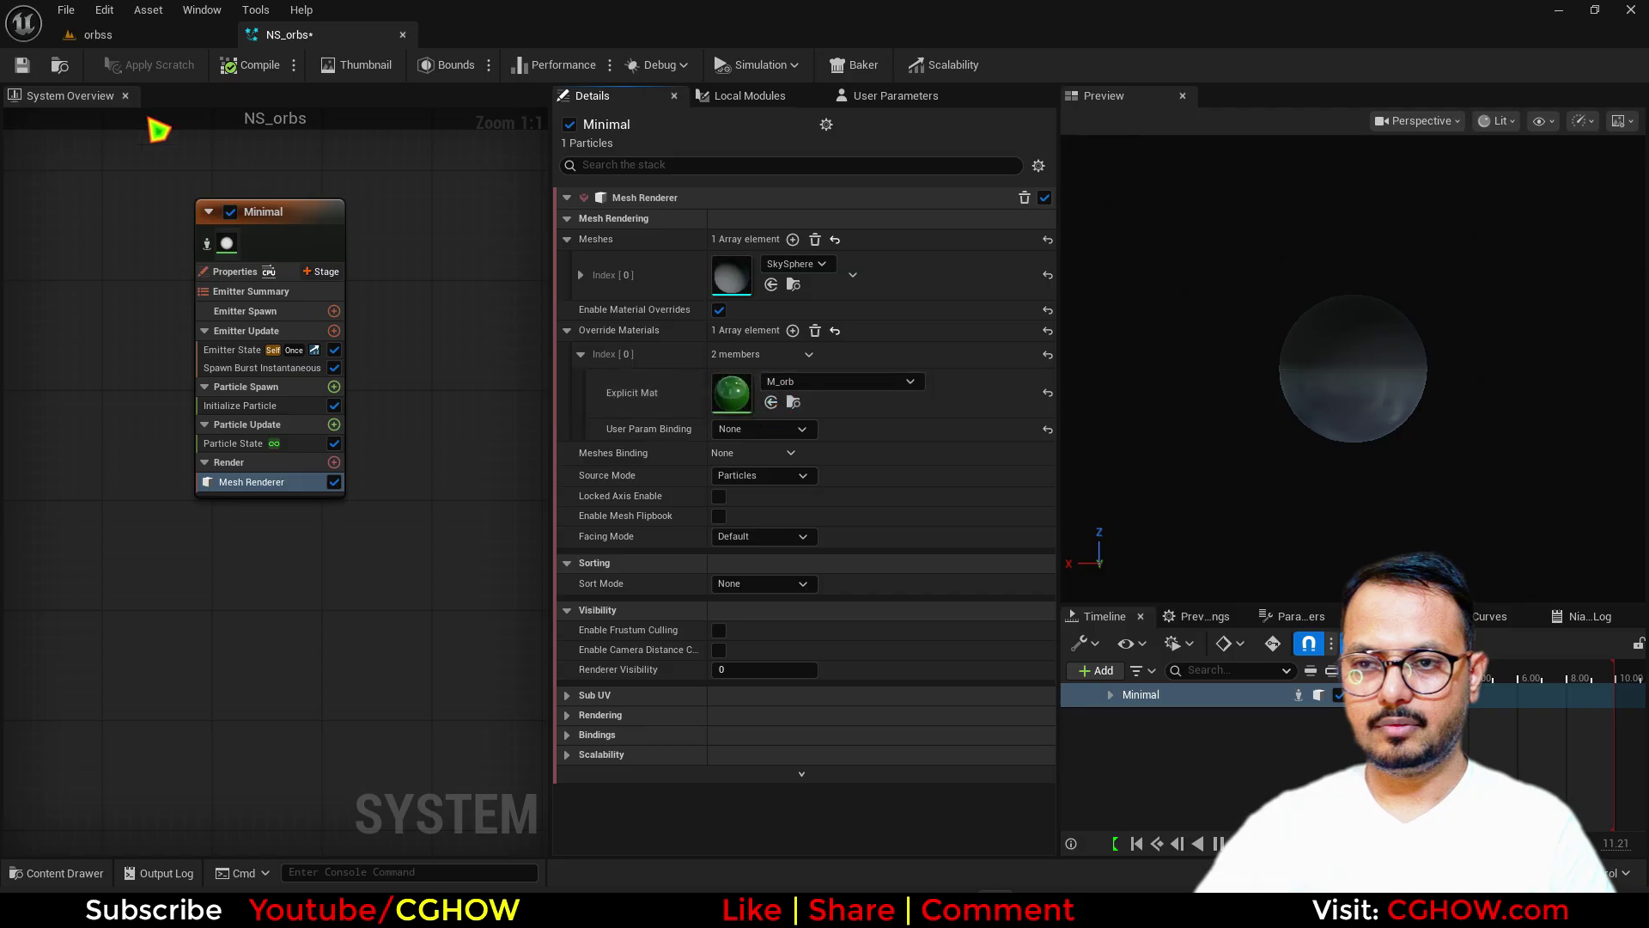
{"action": "left_click", "coordinate": [220, 275]}
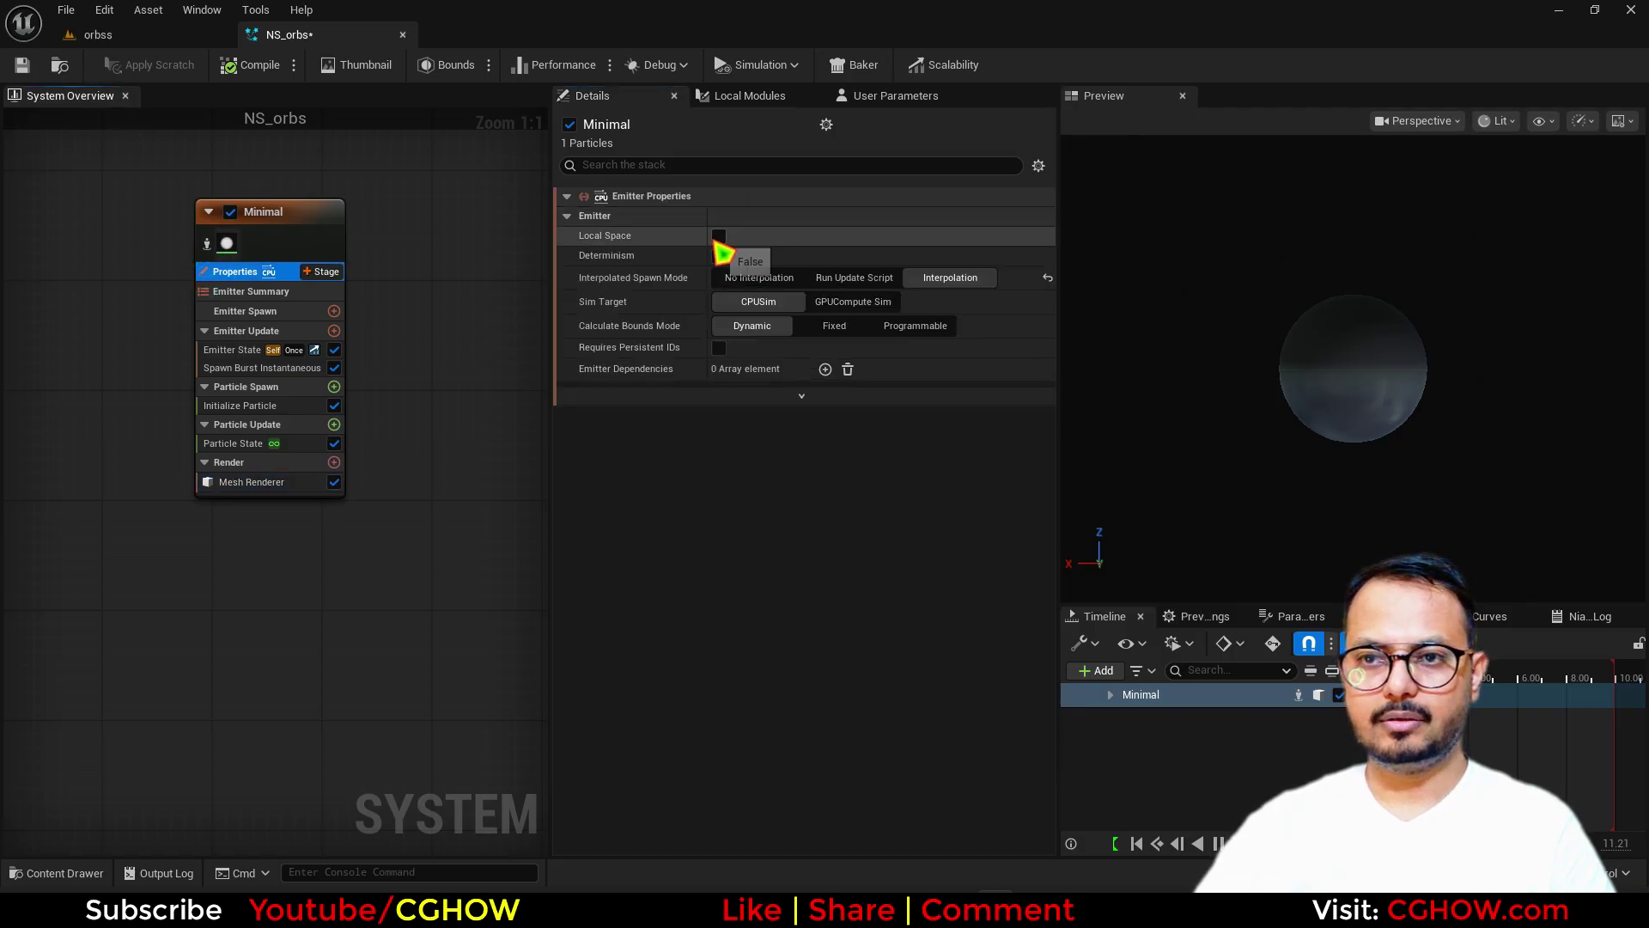
{"action": "left_click", "coordinate": [82, 36]}
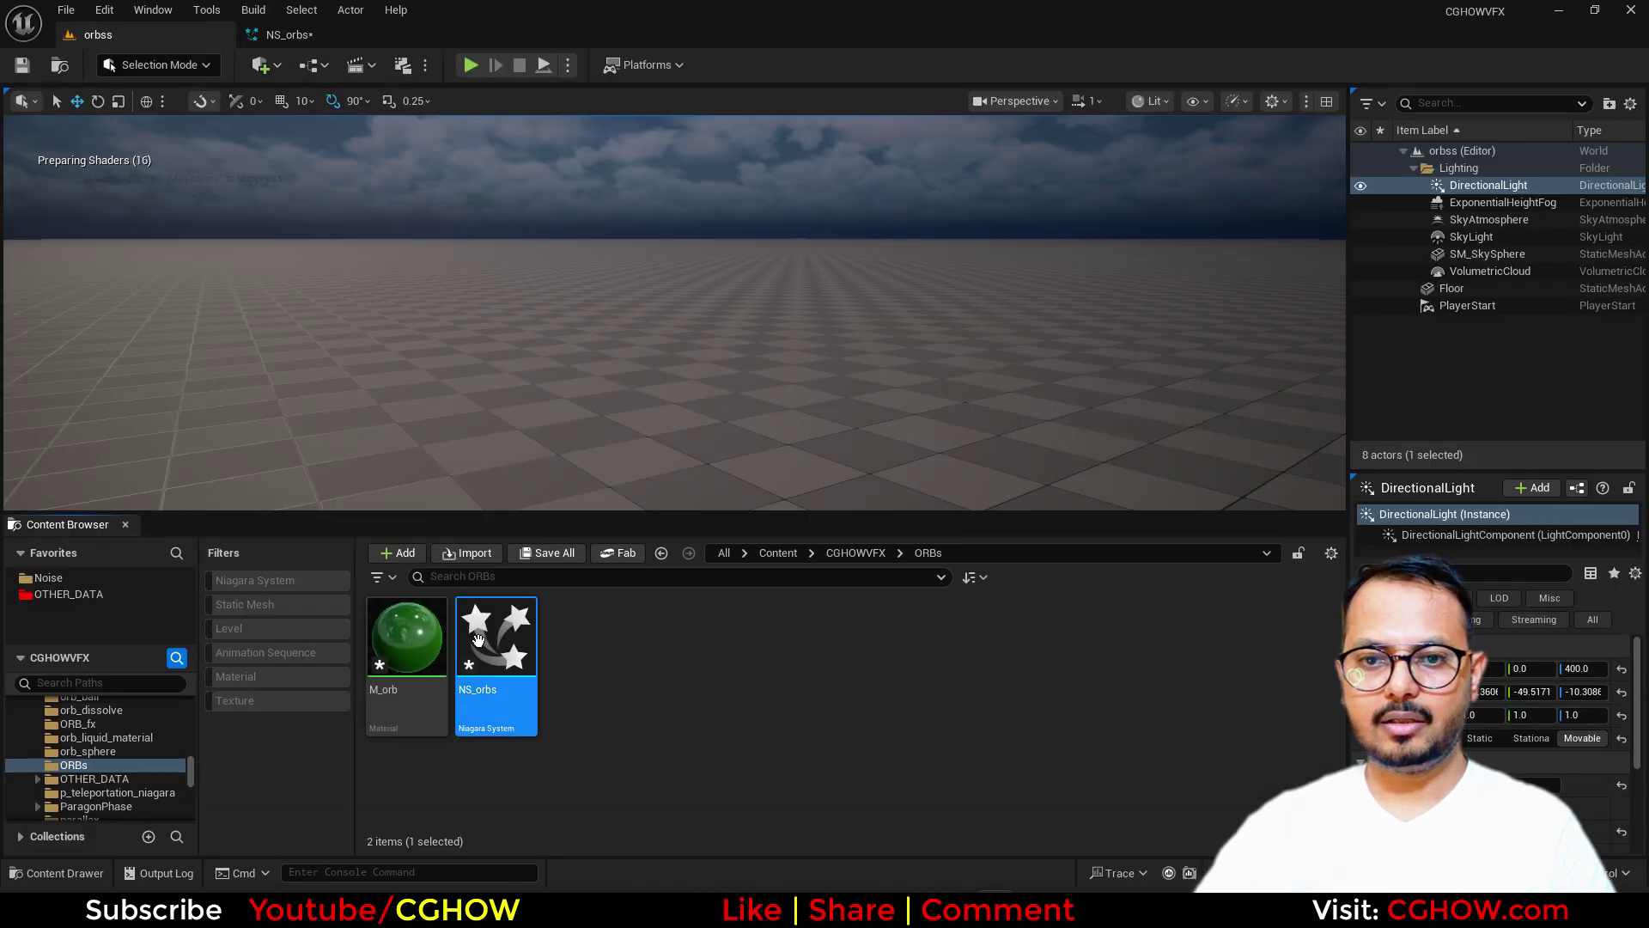
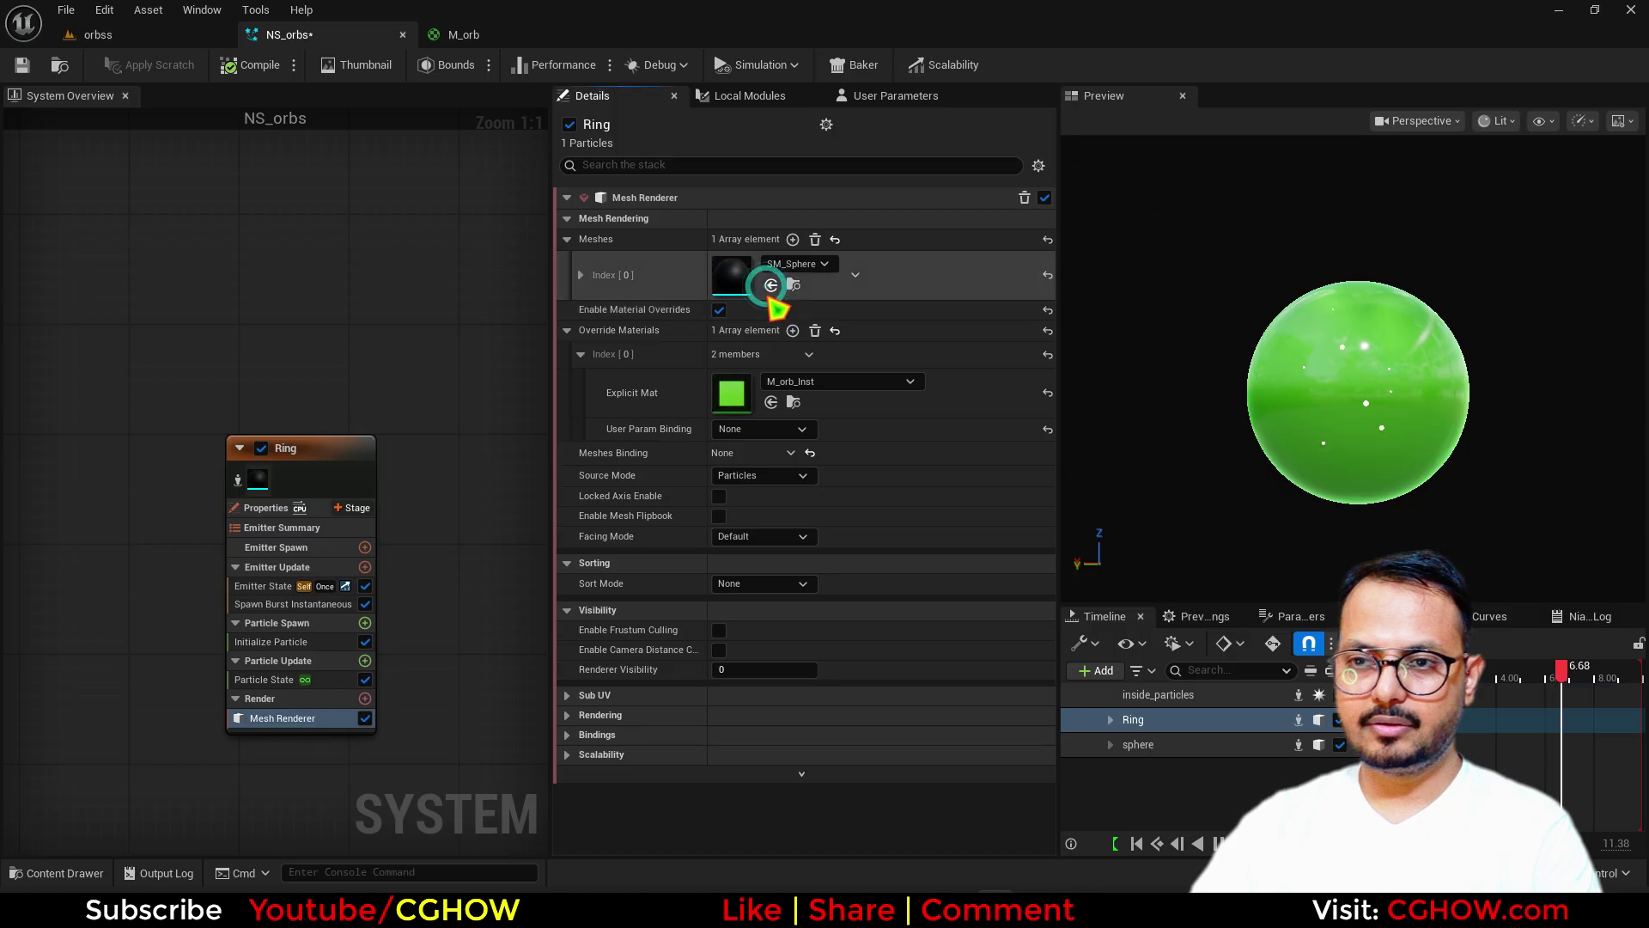
- Try the Torus static mesh in the Ring emitter's Mesh Renderer
{"action": "left_click", "coordinate": [772, 284]}
{"action": "left_click", "coordinate": [201, 36]}
{"action": "left_click", "coordinate": [283, 35]}
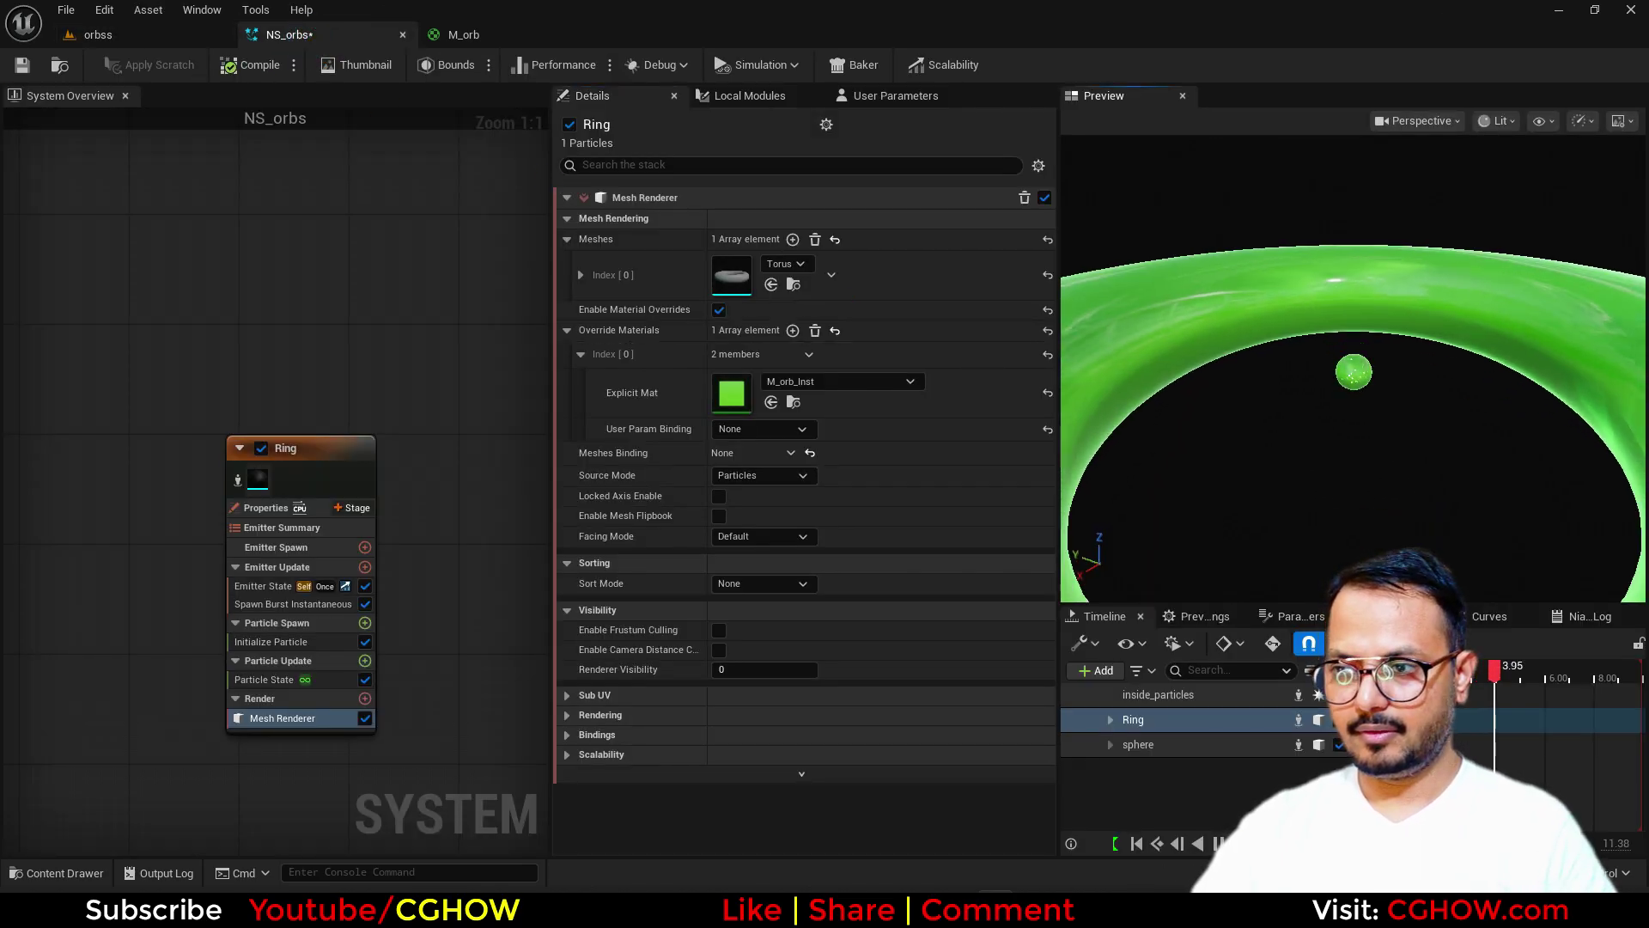
- Select the thin SM_Torus static mesh in the project content and assign it to the Ring emitter's Mesh Renderer
{"action": "left_click", "coordinate": [193, 35]}
{"action": "left_click", "coordinate": [744, 737]}
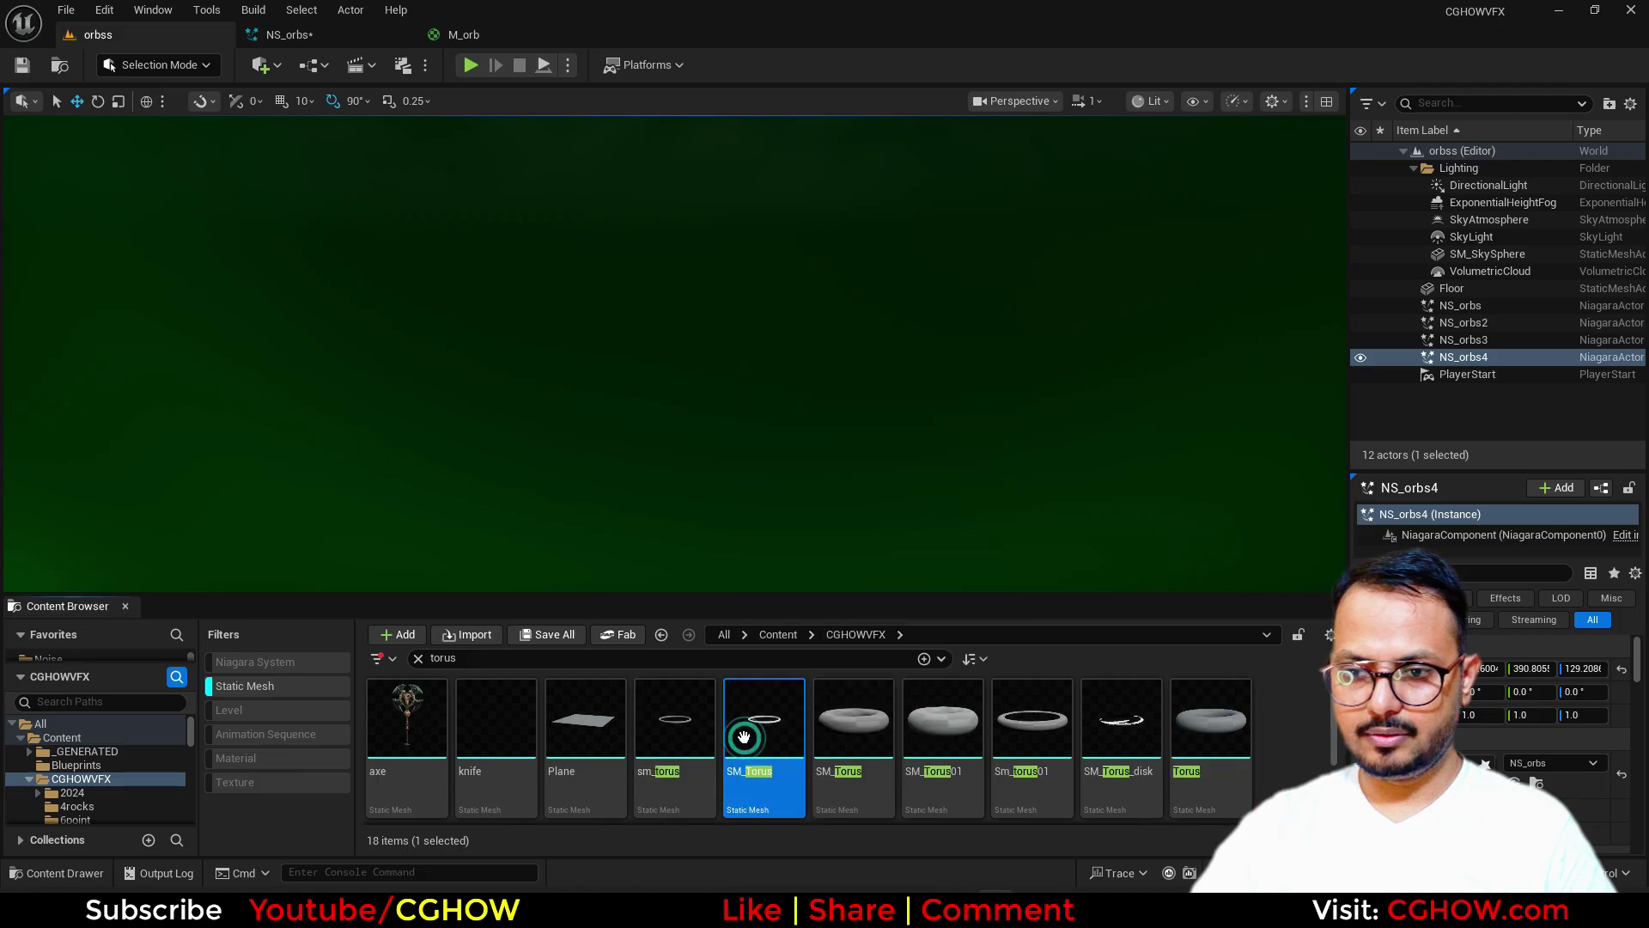
{"action": "left_click", "coordinate": [318, 36]}
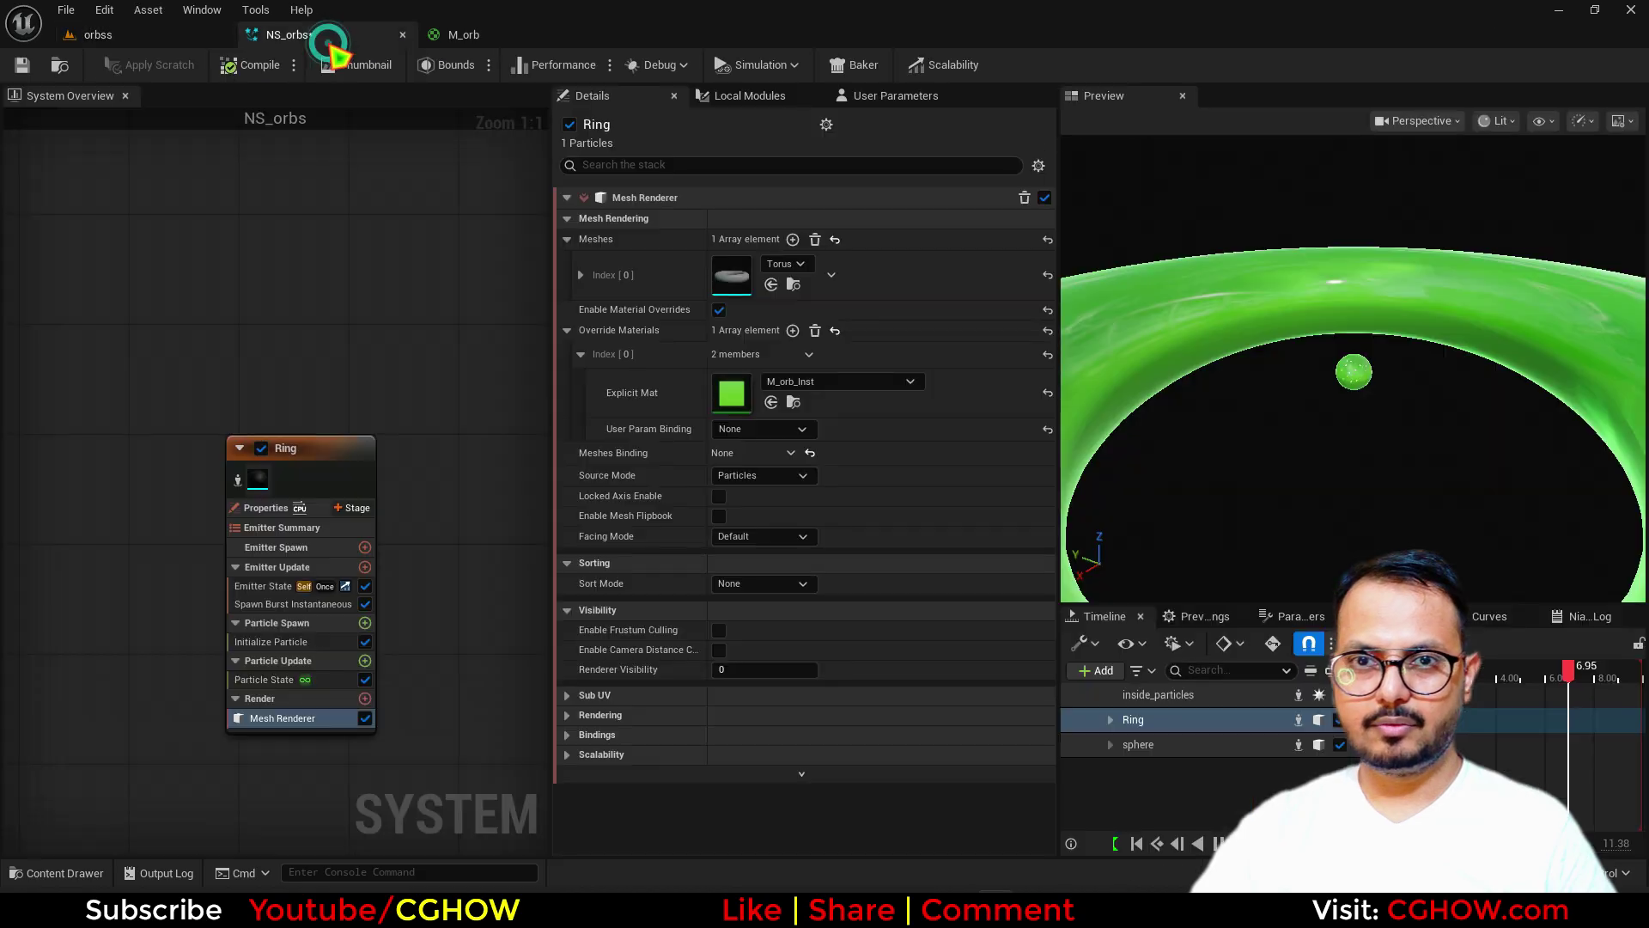
{"action": "left_click", "coordinate": [771, 284]}
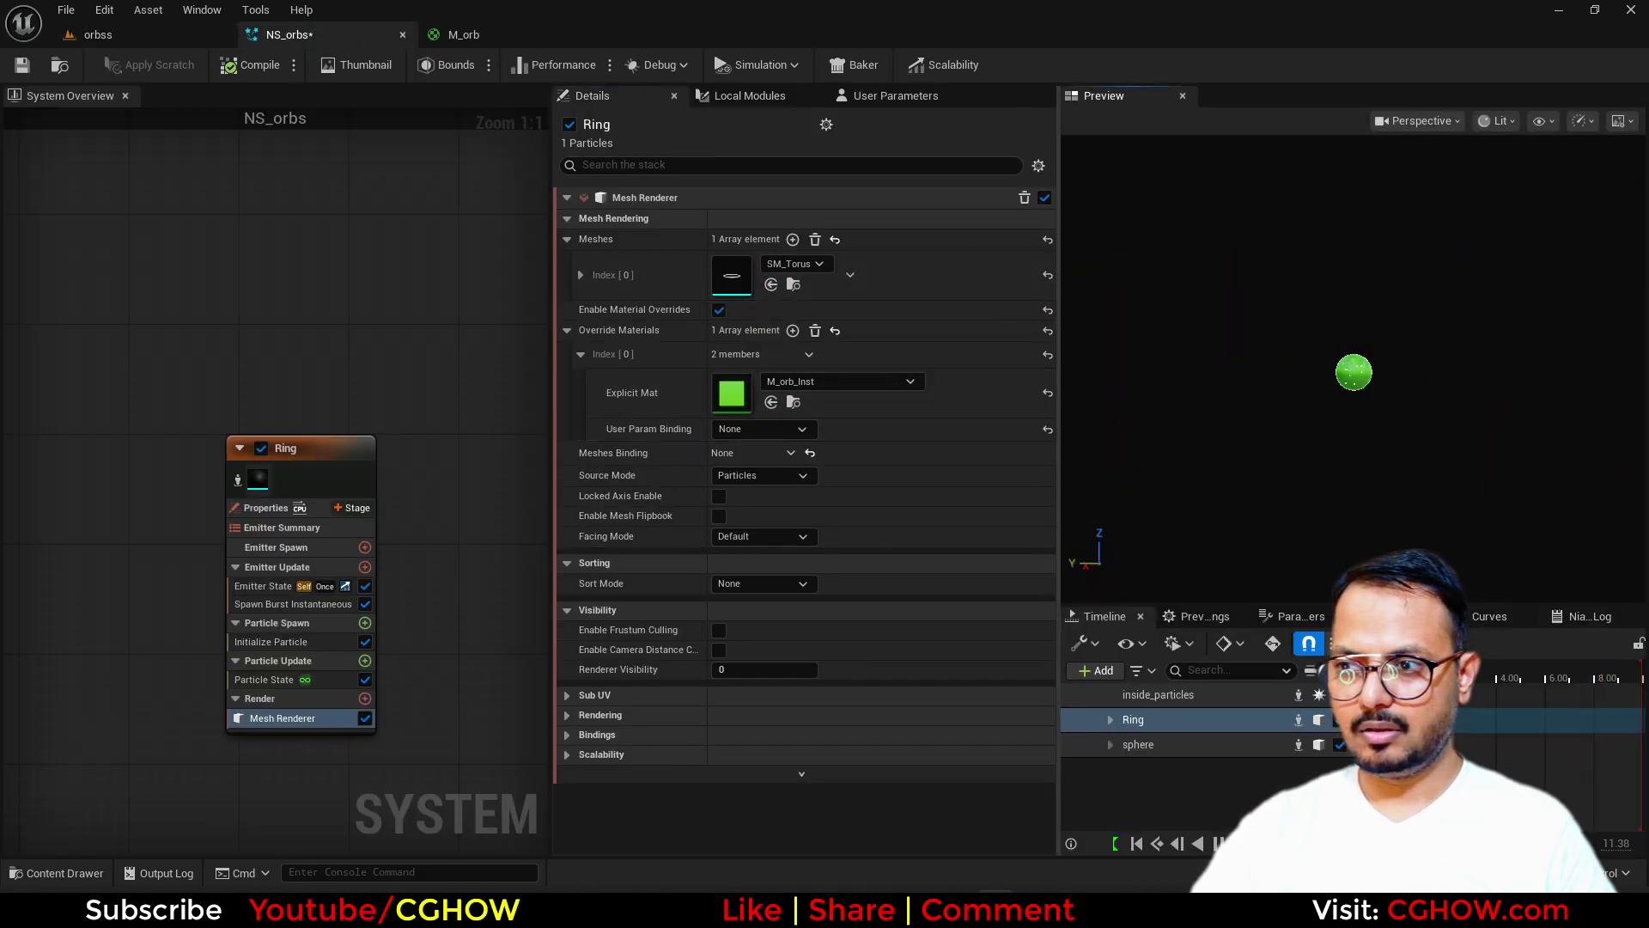
- Set the Ring emitter's Mesh Uniform Scale to about 8.6 in Initialize Particle and check the orbs in the level
{"action": "left_click", "coordinate": [285, 643]}
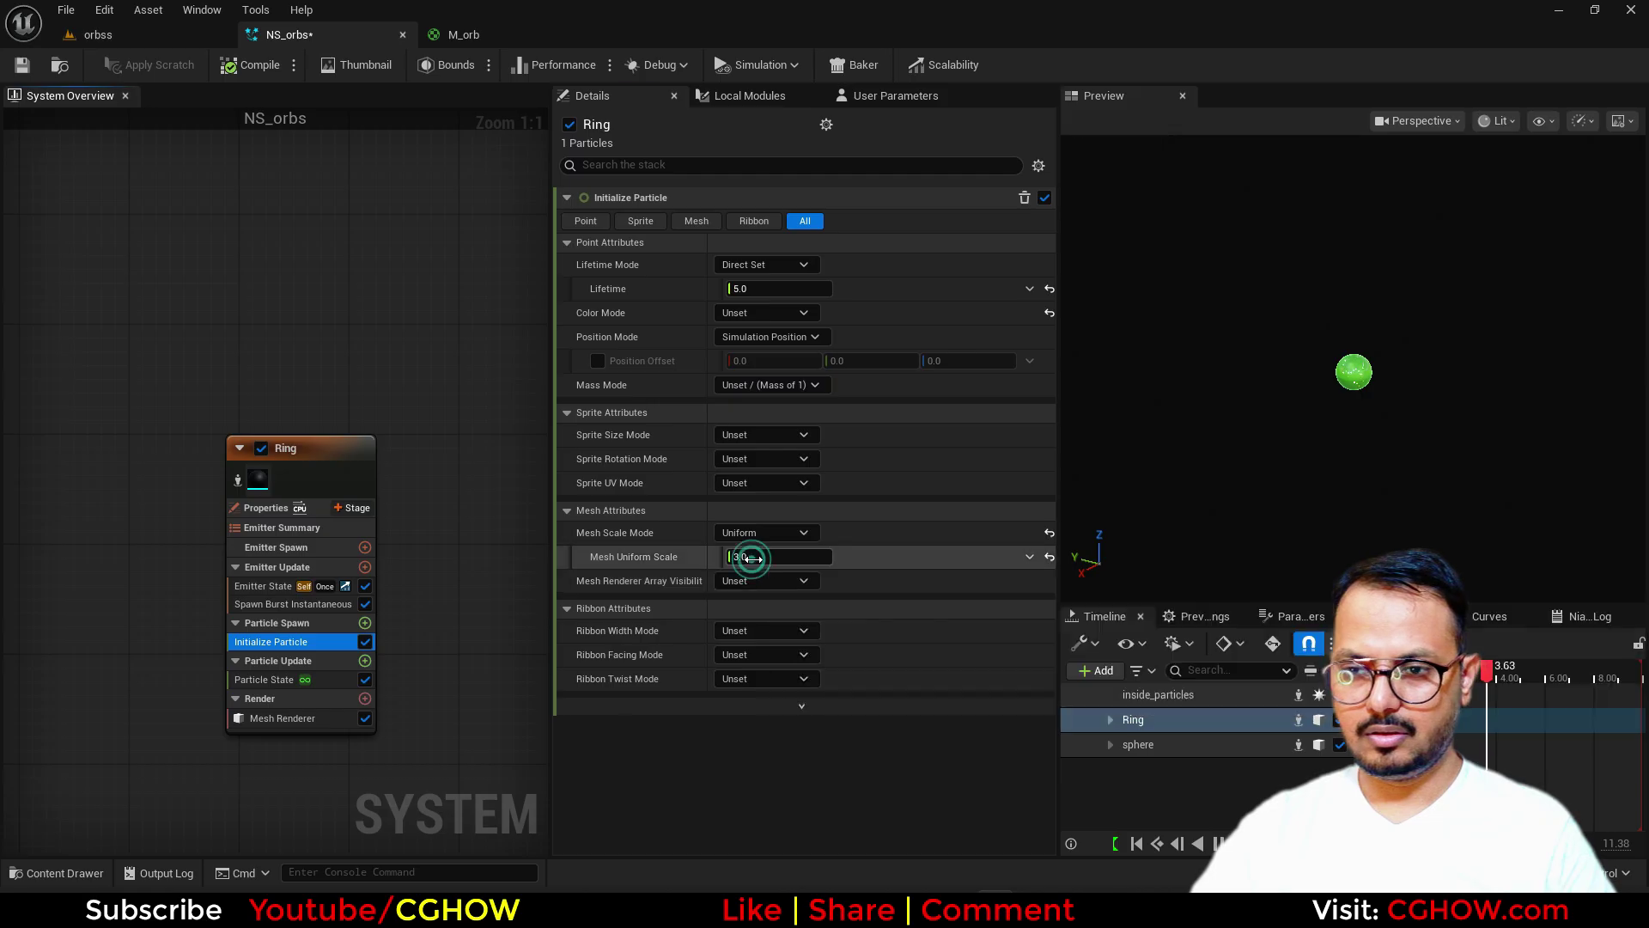
{"action": "mouse_move", "coordinate": [753, 558]}
{"action": "left_mouse_down"}
{"action": "mouse_move", "coordinate": [817, 557]}
{"action": "mouse_move", "coordinate": [785, 557]}
{"action": "left_mouse_up"}
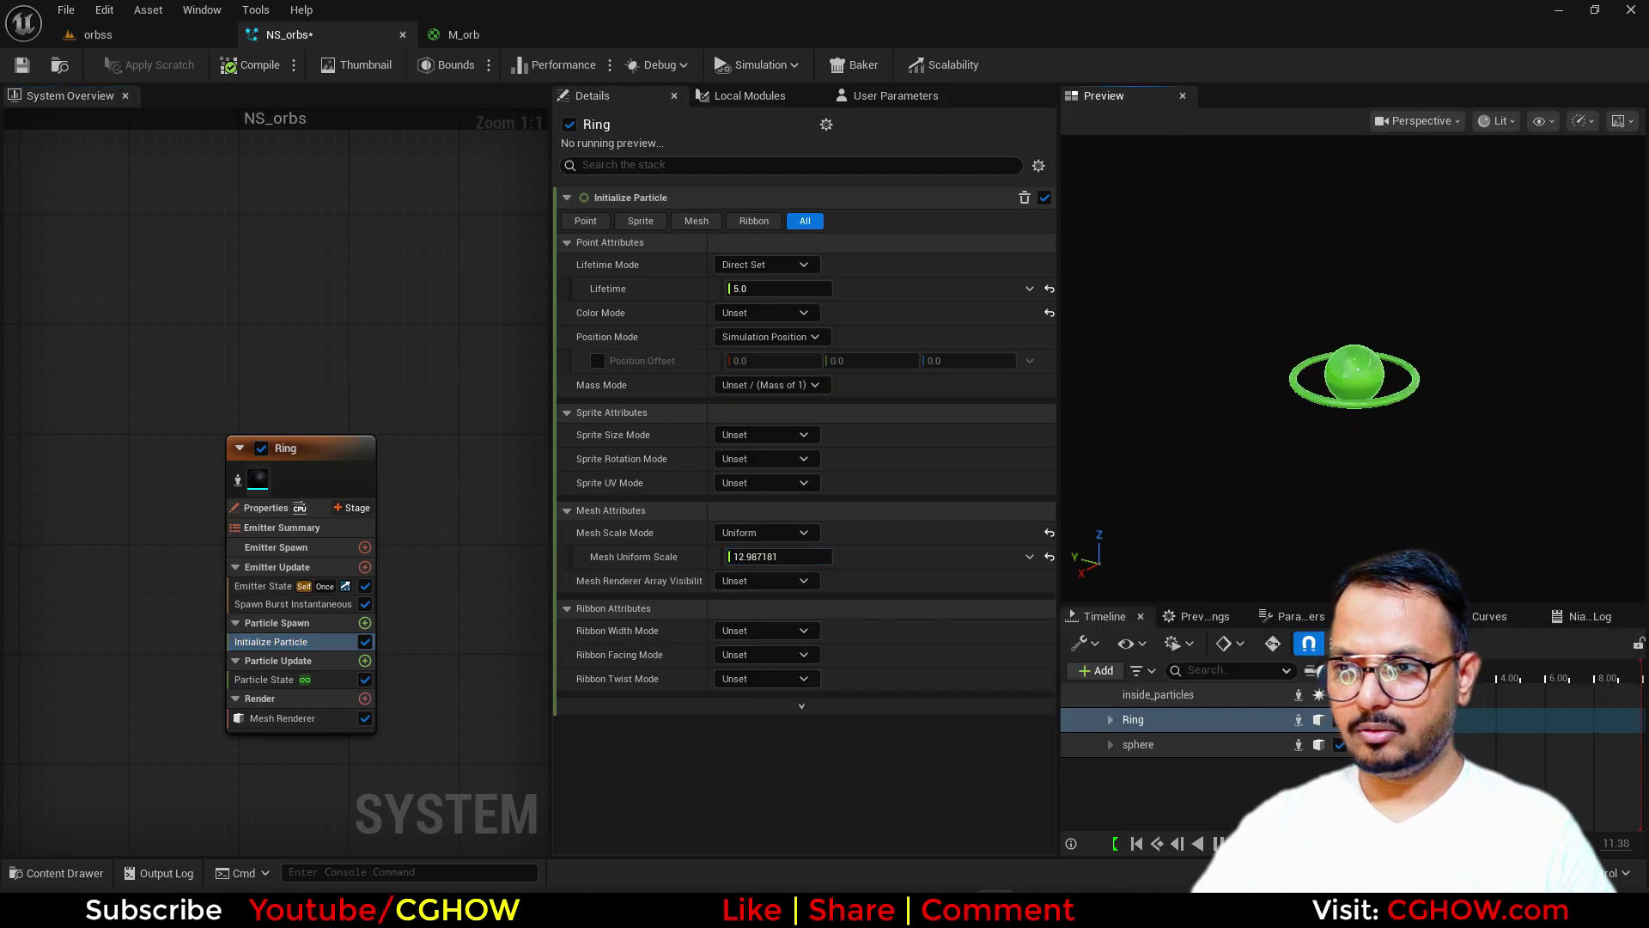
{"action": "right_click_drag", "start_coordinate": [1281, 415], "coordinate": [1323, 416]}
{"action": "left_click_drag", "start_coordinate": [775, 557], "coordinate": [754, 557]}
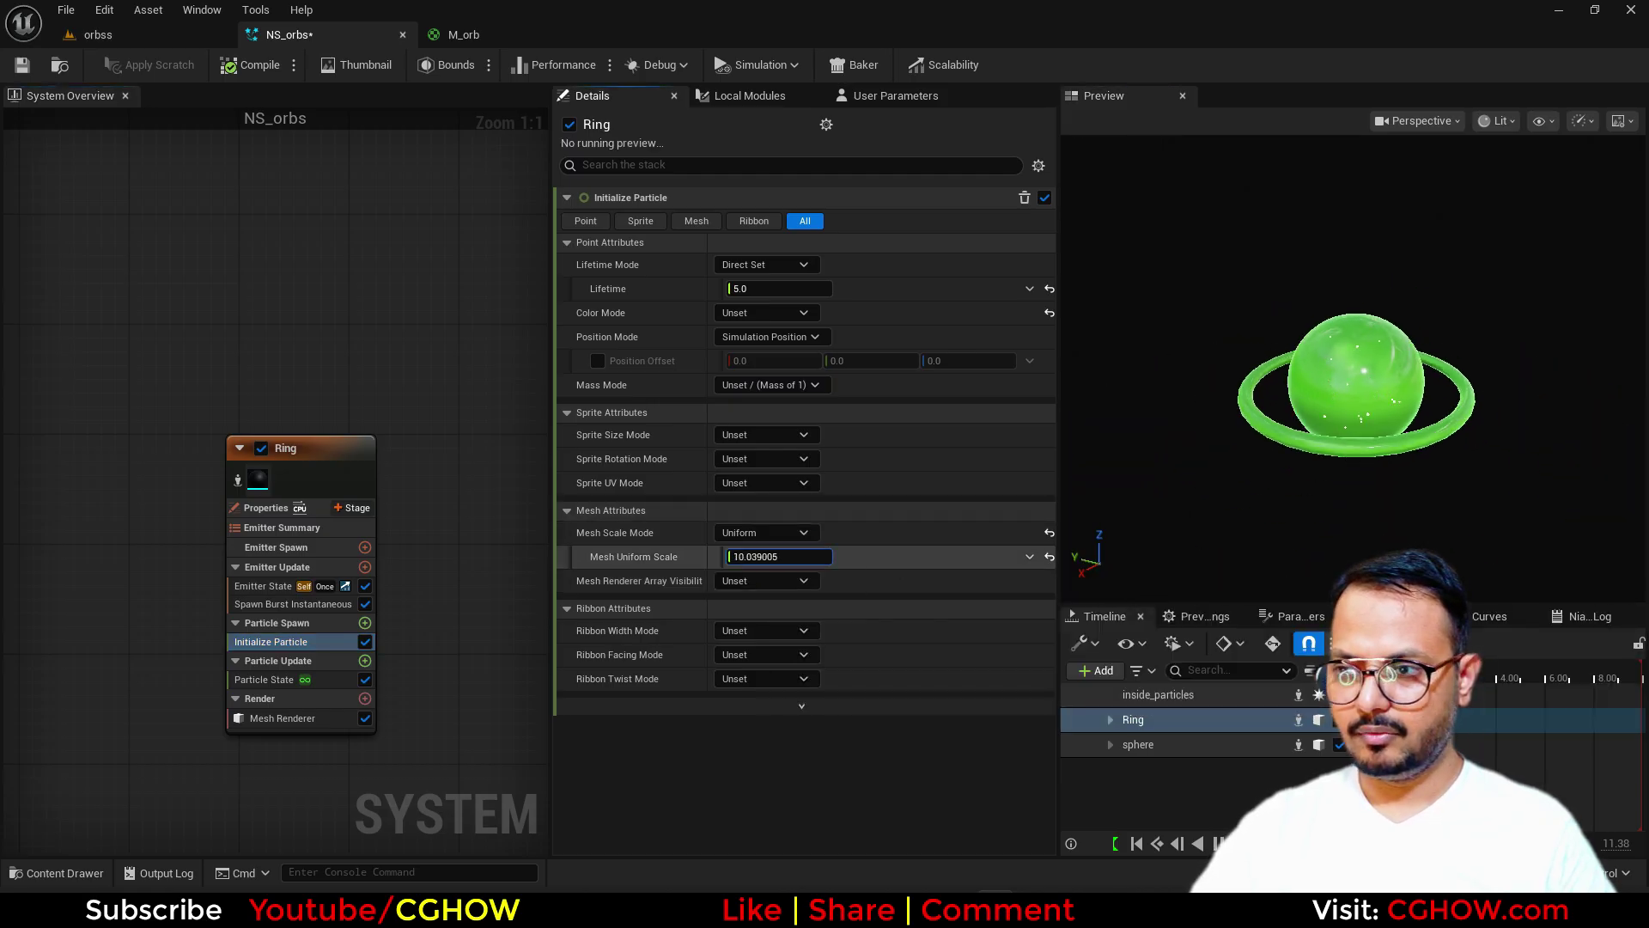
{"action": "left_click_drag", "start_coordinate": [1342, 445], "coordinate": [1250, 443]}
{"action": "left_click", "coordinate": [163, 38]}
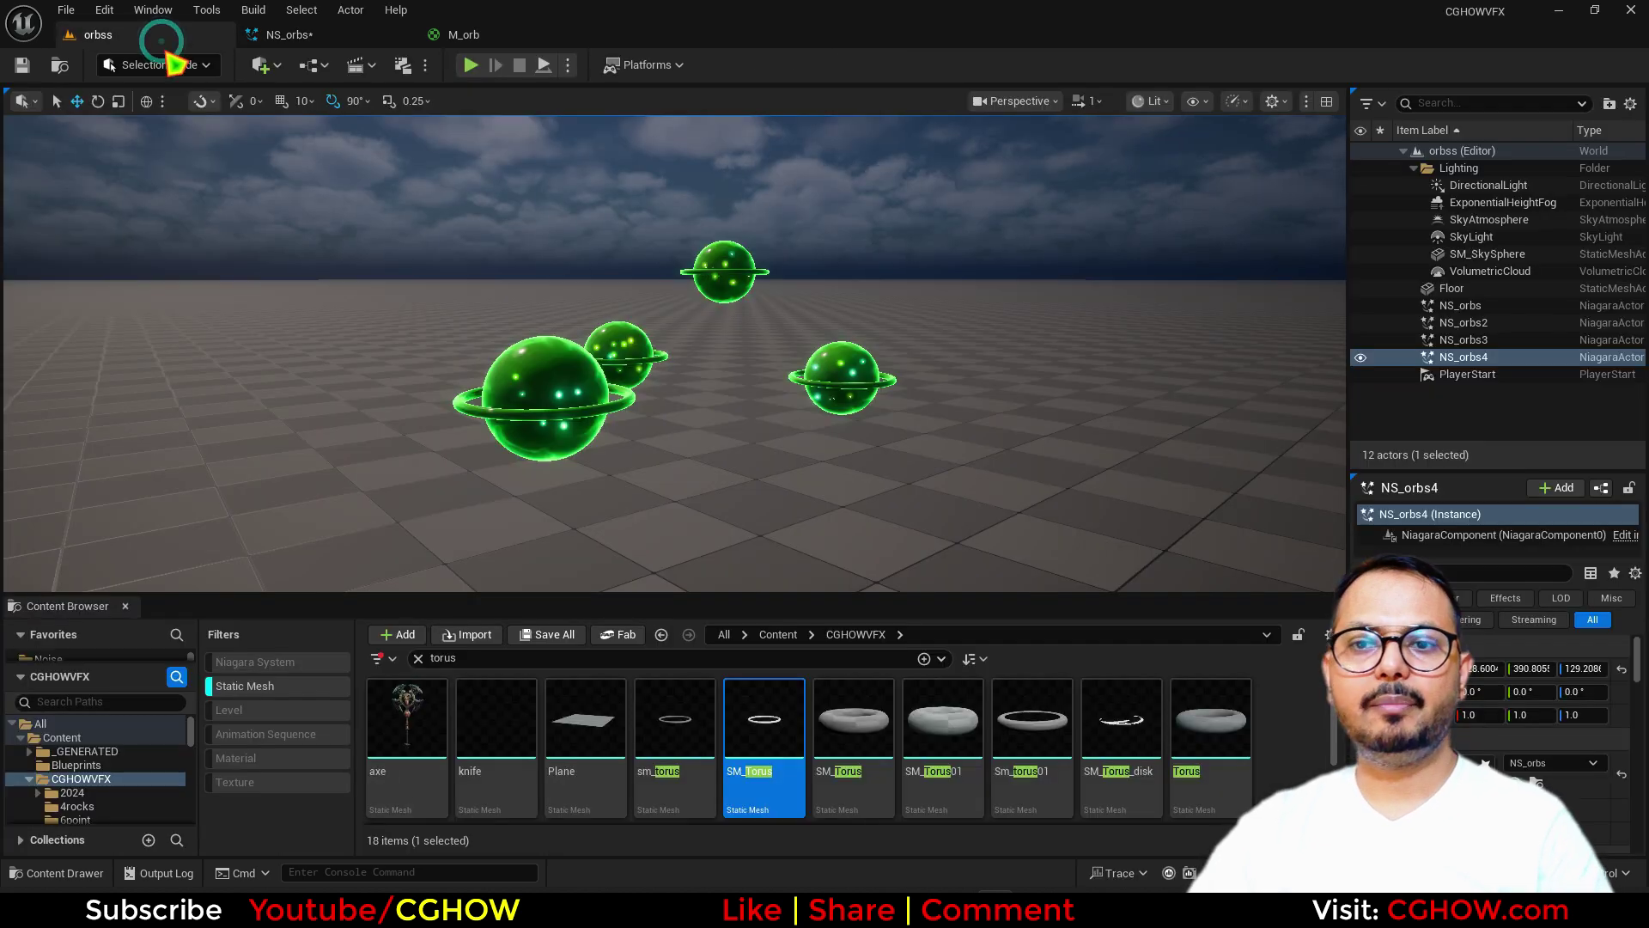
{"action": "left_click", "coordinate": [308, 36]}
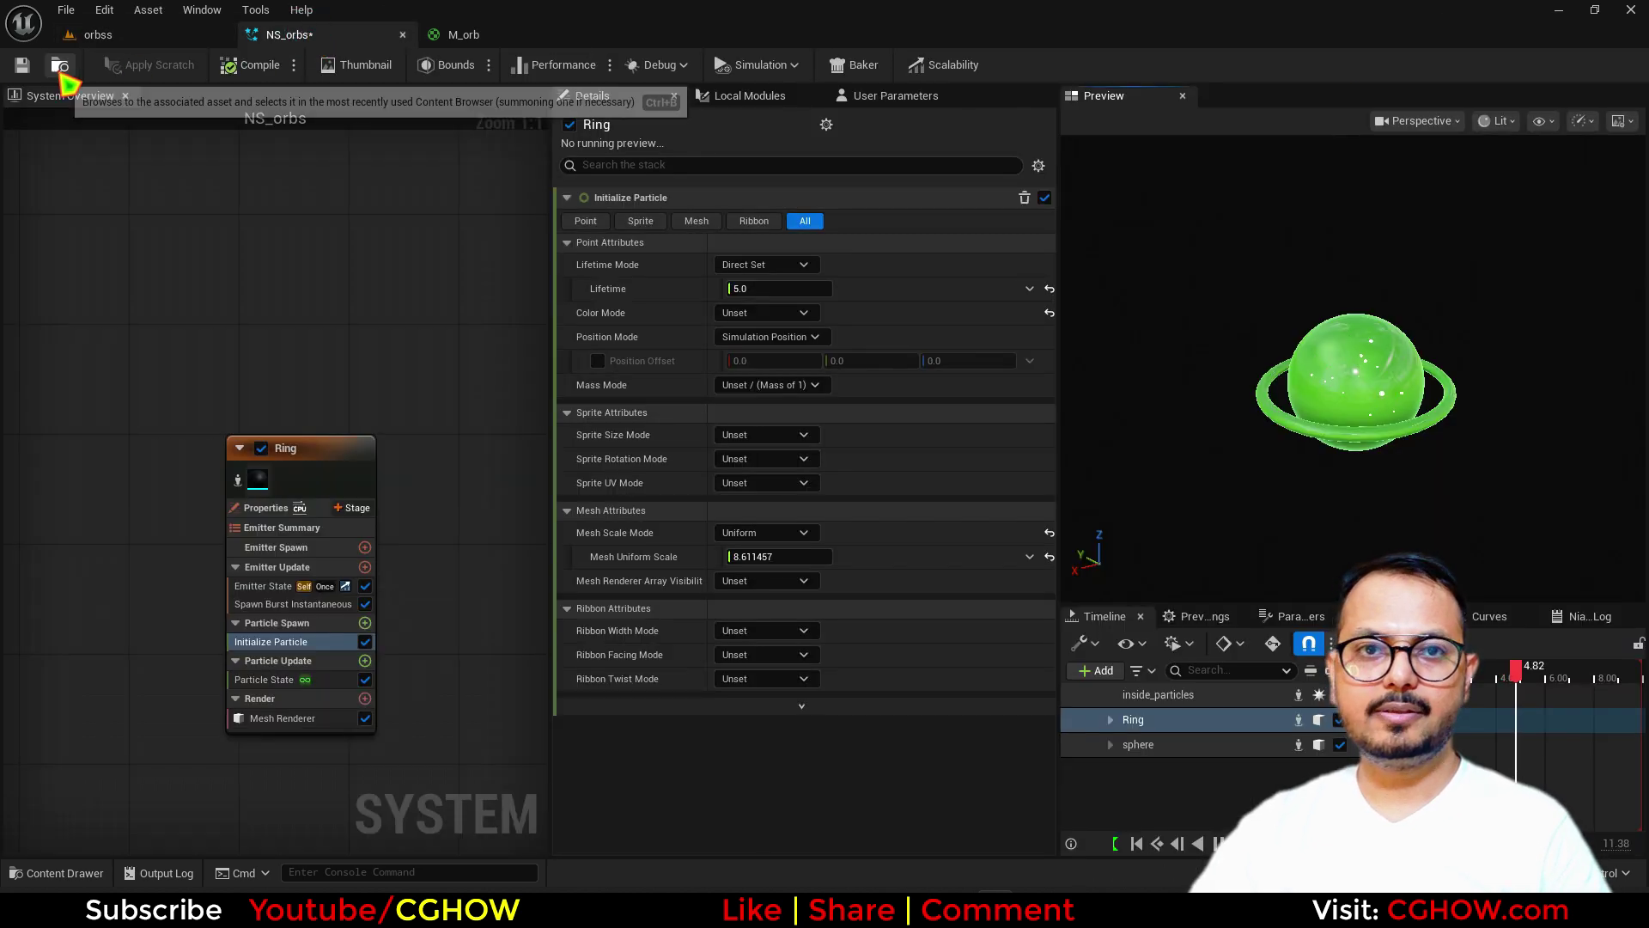
- Locate NS_orbs in the ORBs folder and save the modified system
{"action": "left_click", "coordinate": [60, 67]}
{"action": "key", "text": "ctrl+shift+s"}
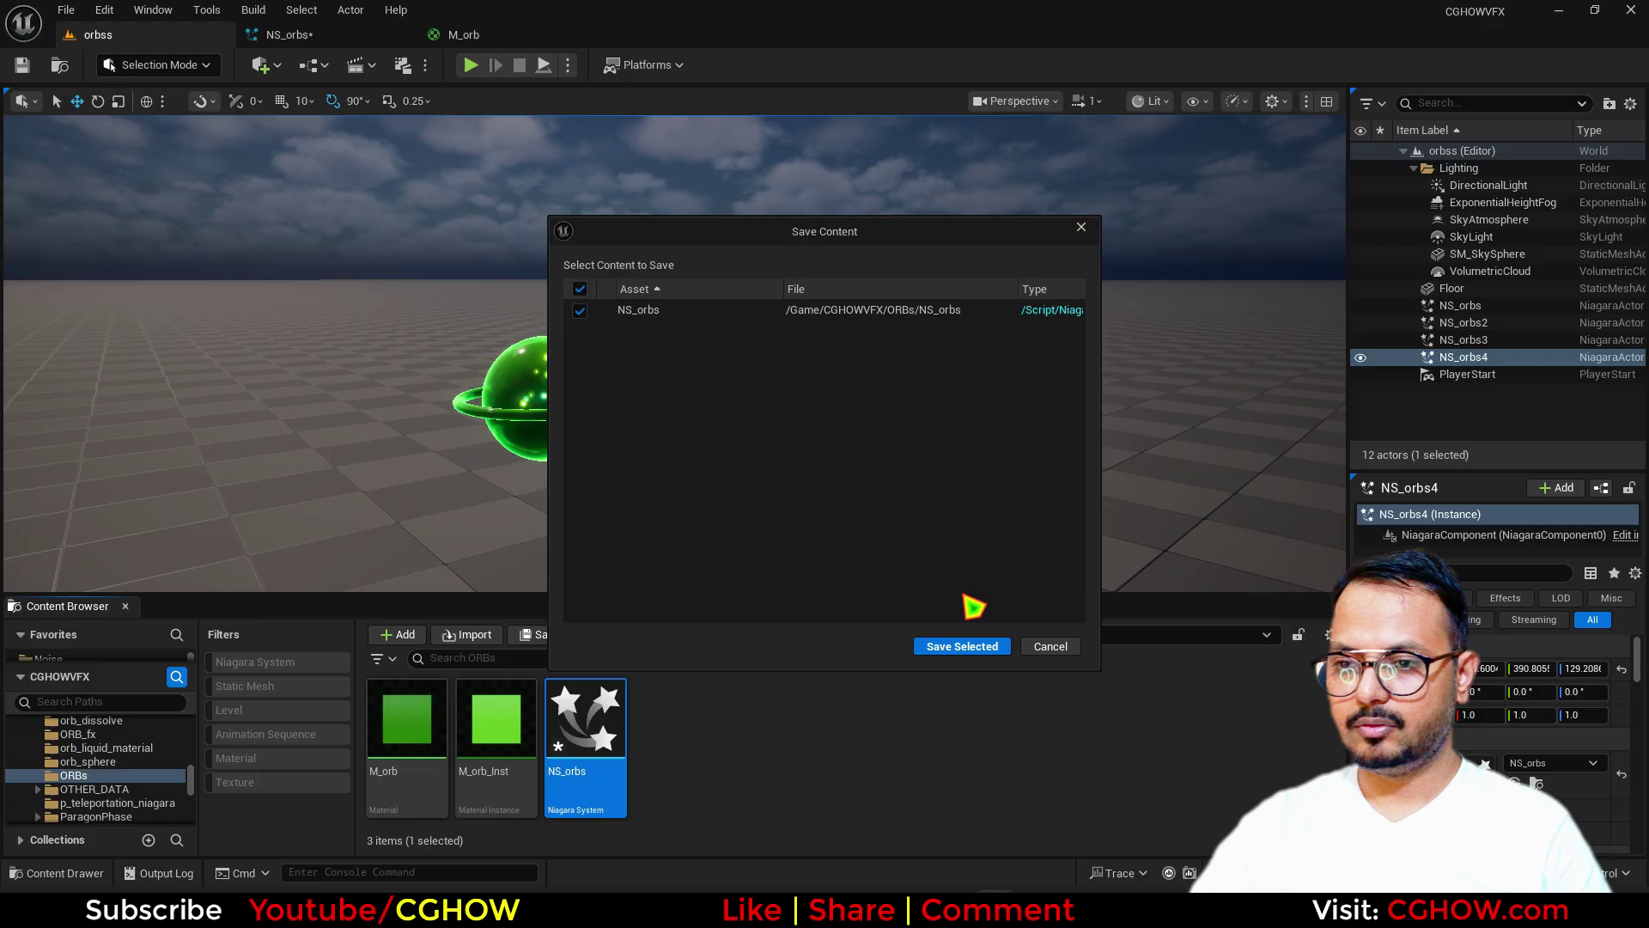
{"action": "left_click", "coordinate": [962, 649]}
- Create a material named M_rings in the ORBs folder and open it
{"action": "right_click", "coordinate": [729, 762]}
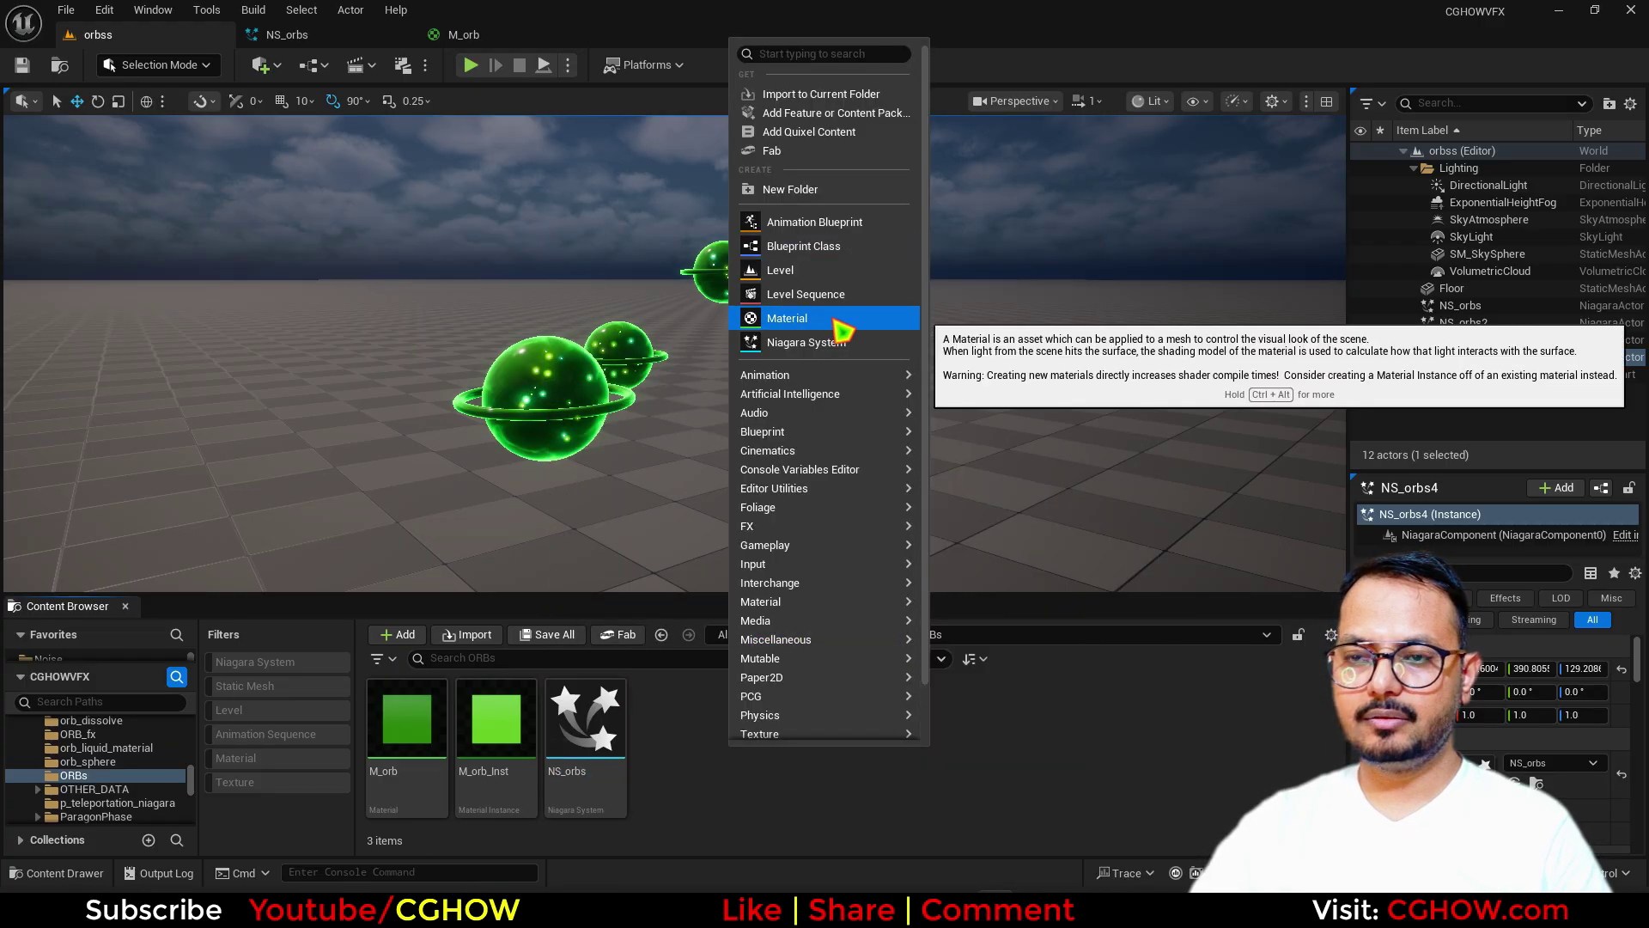
{"action": "left_click", "coordinate": [833, 321]}
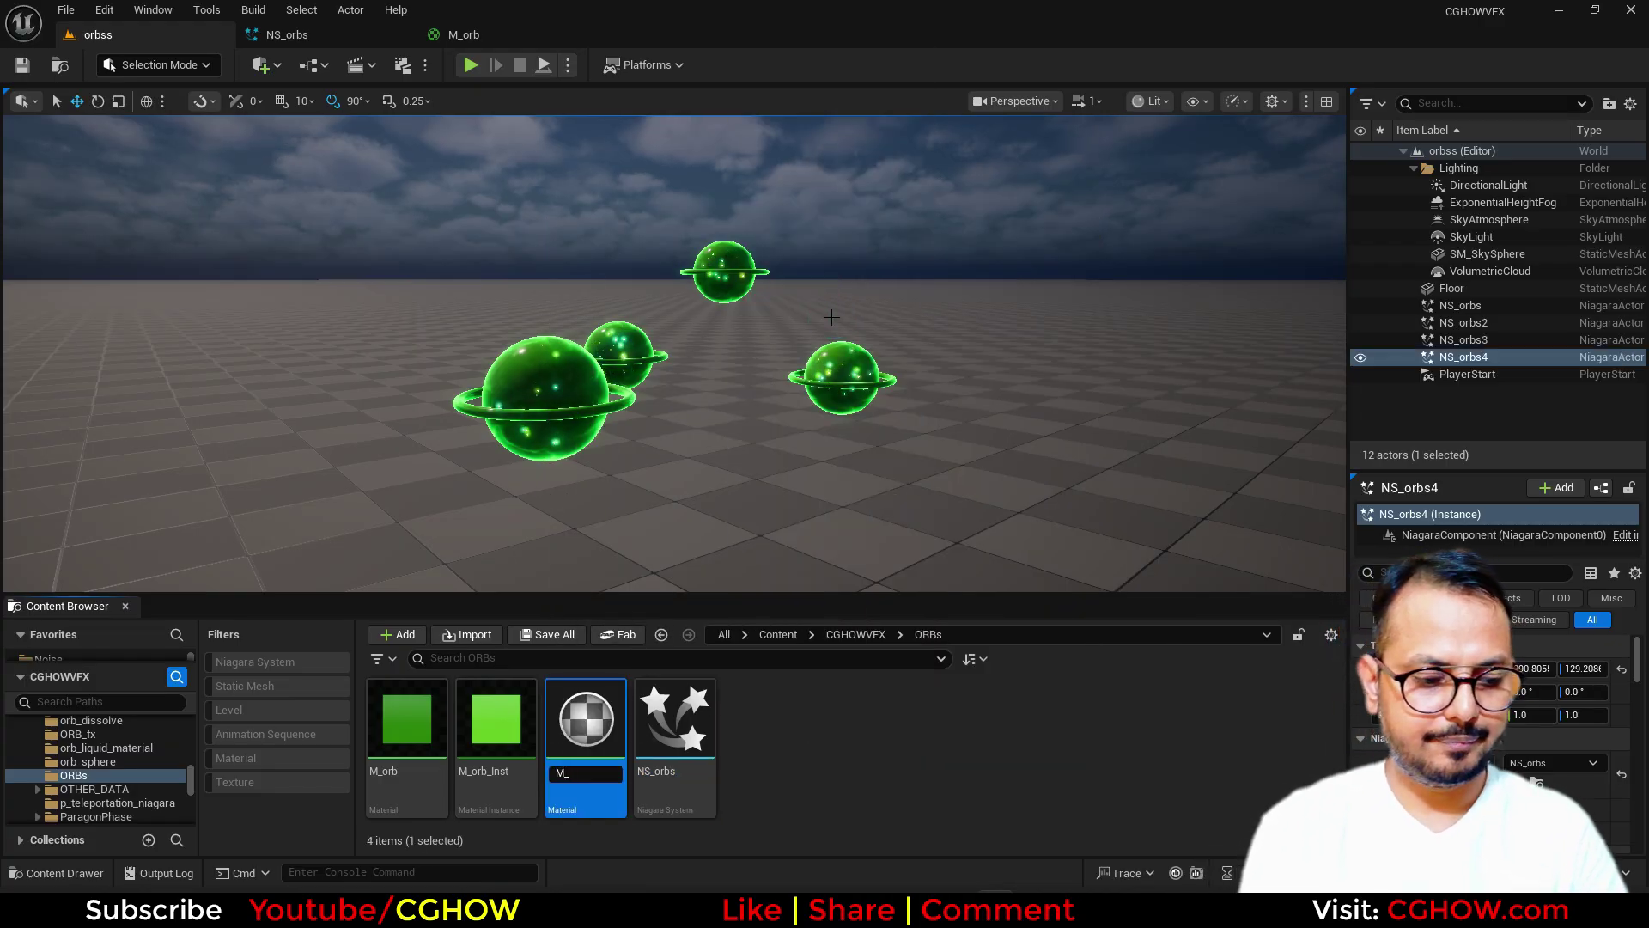
{"action": "key", "text": "Return"}
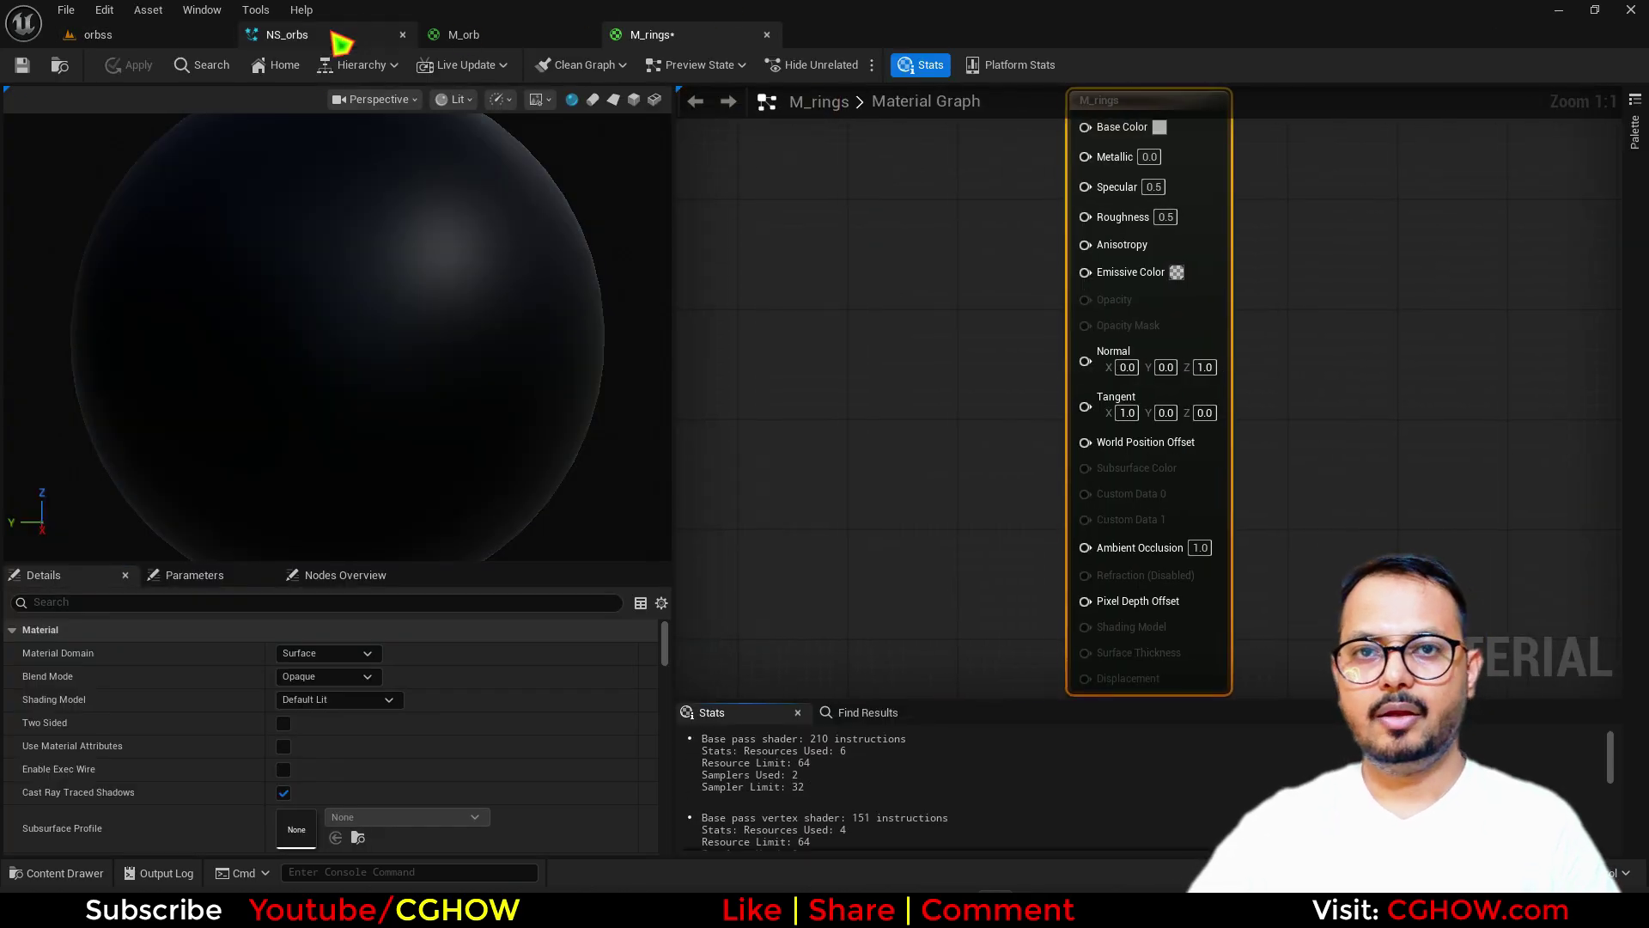
- Find the SM_Torus mesh used by the Ring emitter and use it as the preview mesh for the M_rings material
{"action": "left_click", "coordinate": [341, 42]}
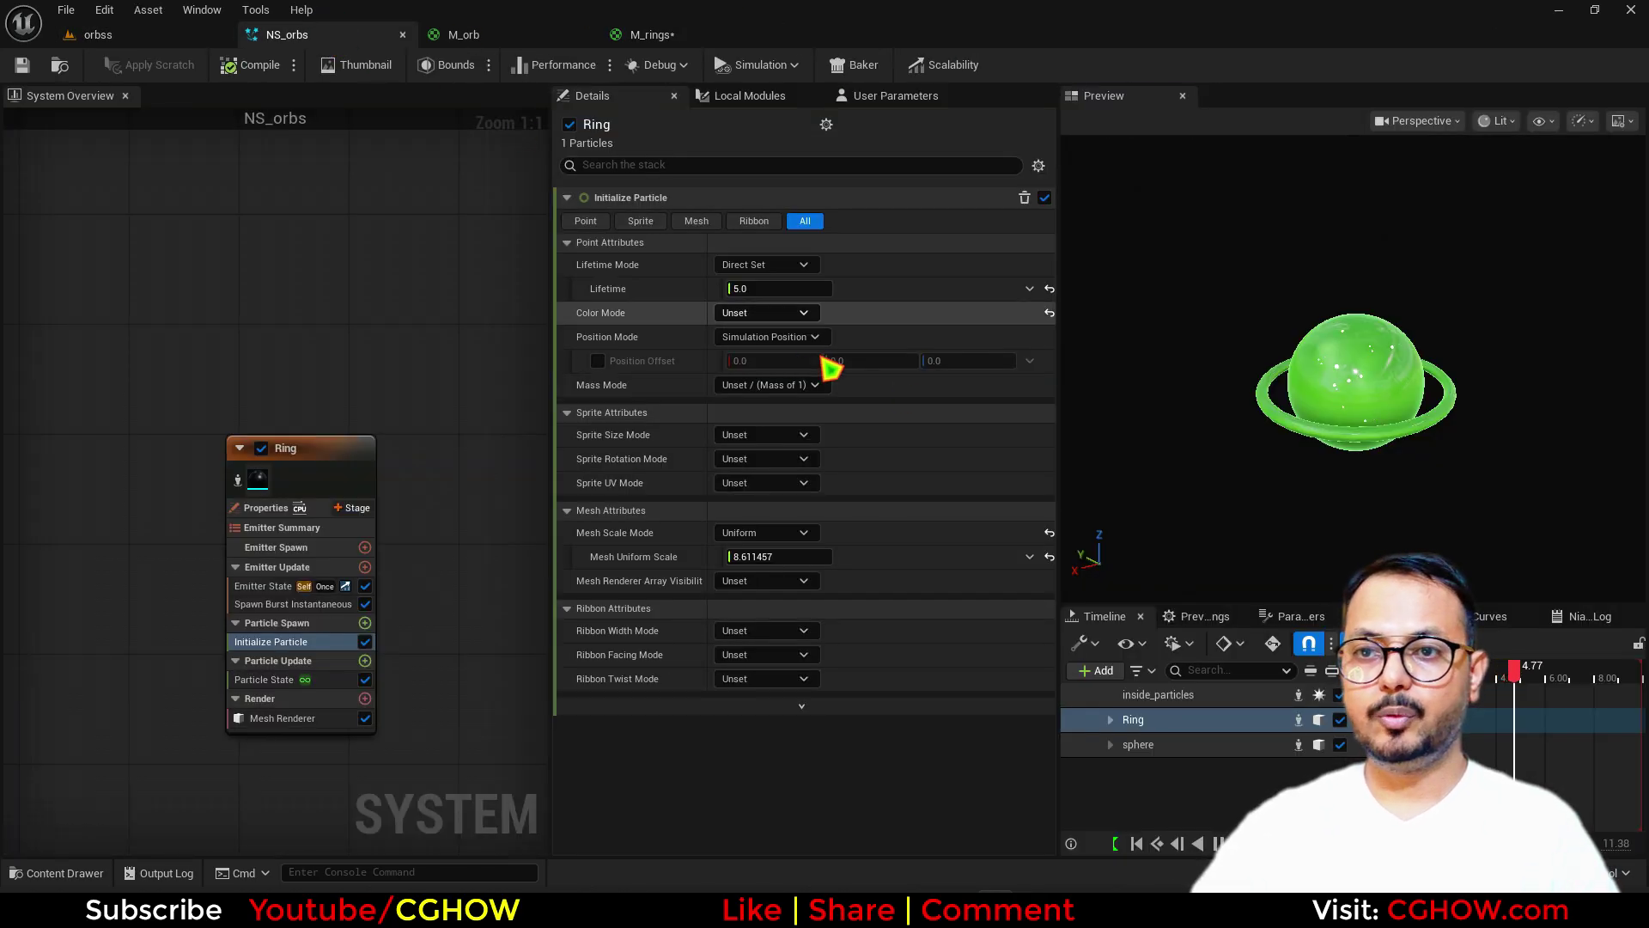
{"action": "left_click", "coordinate": [311, 719]}
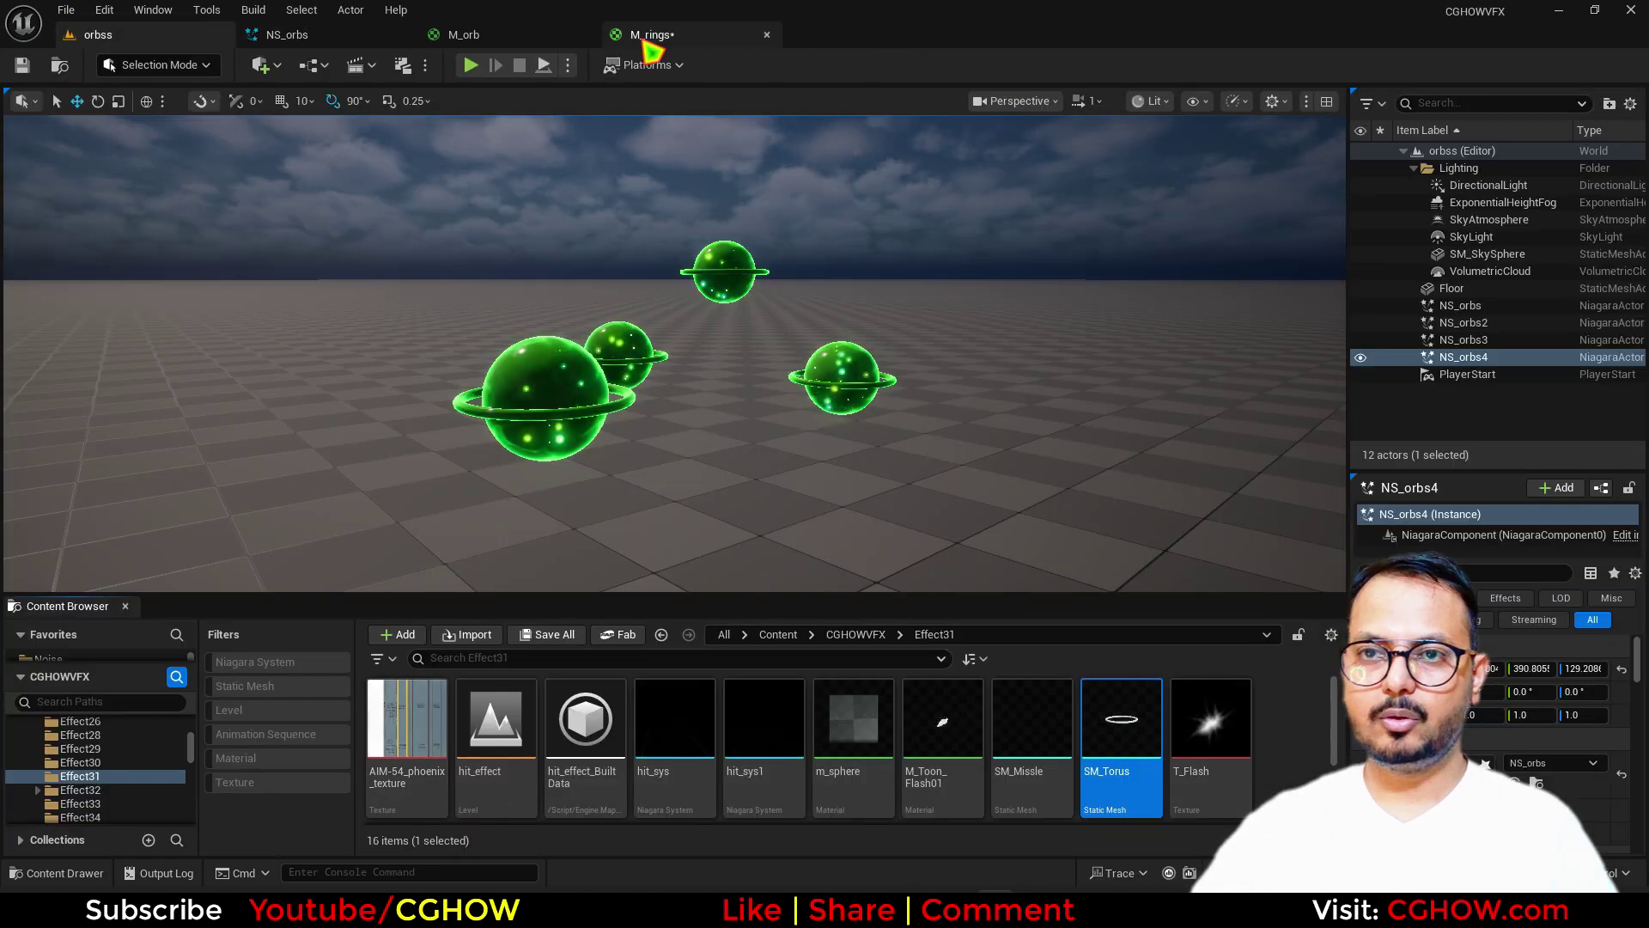
{"action": "left_click", "coordinate": [649, 39]}
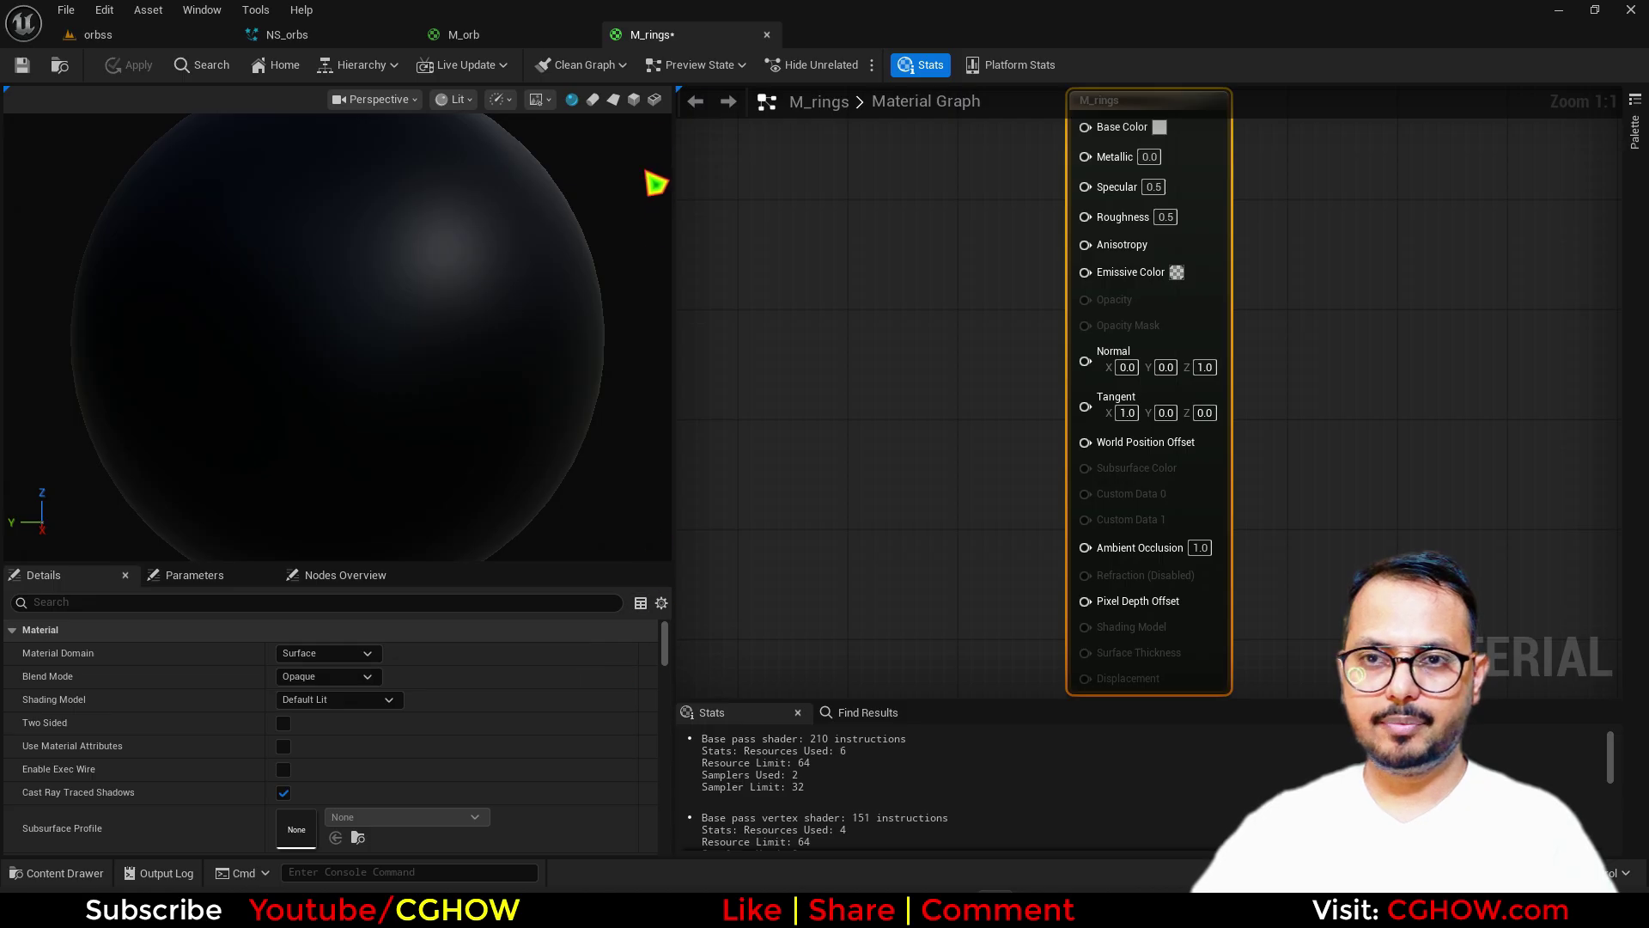
{"action": "left_click", "coordinate": [654, 101]}
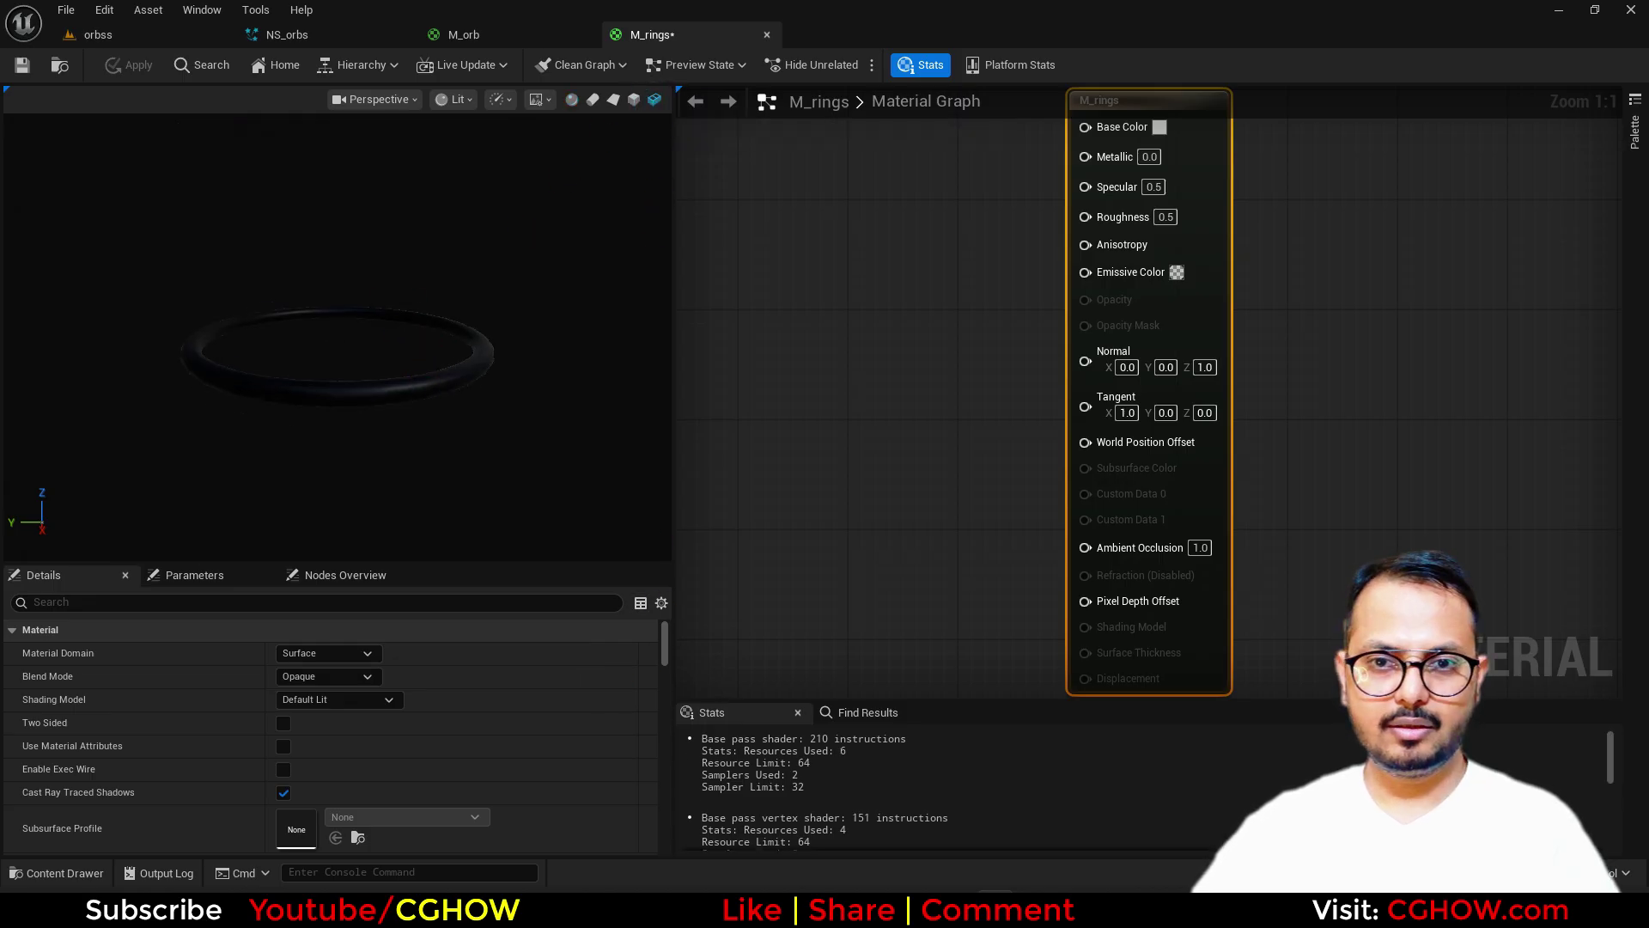
{"action": "right_click_drag", "start_coordinate": [838, 442], "coordinate": [1048, 405]}
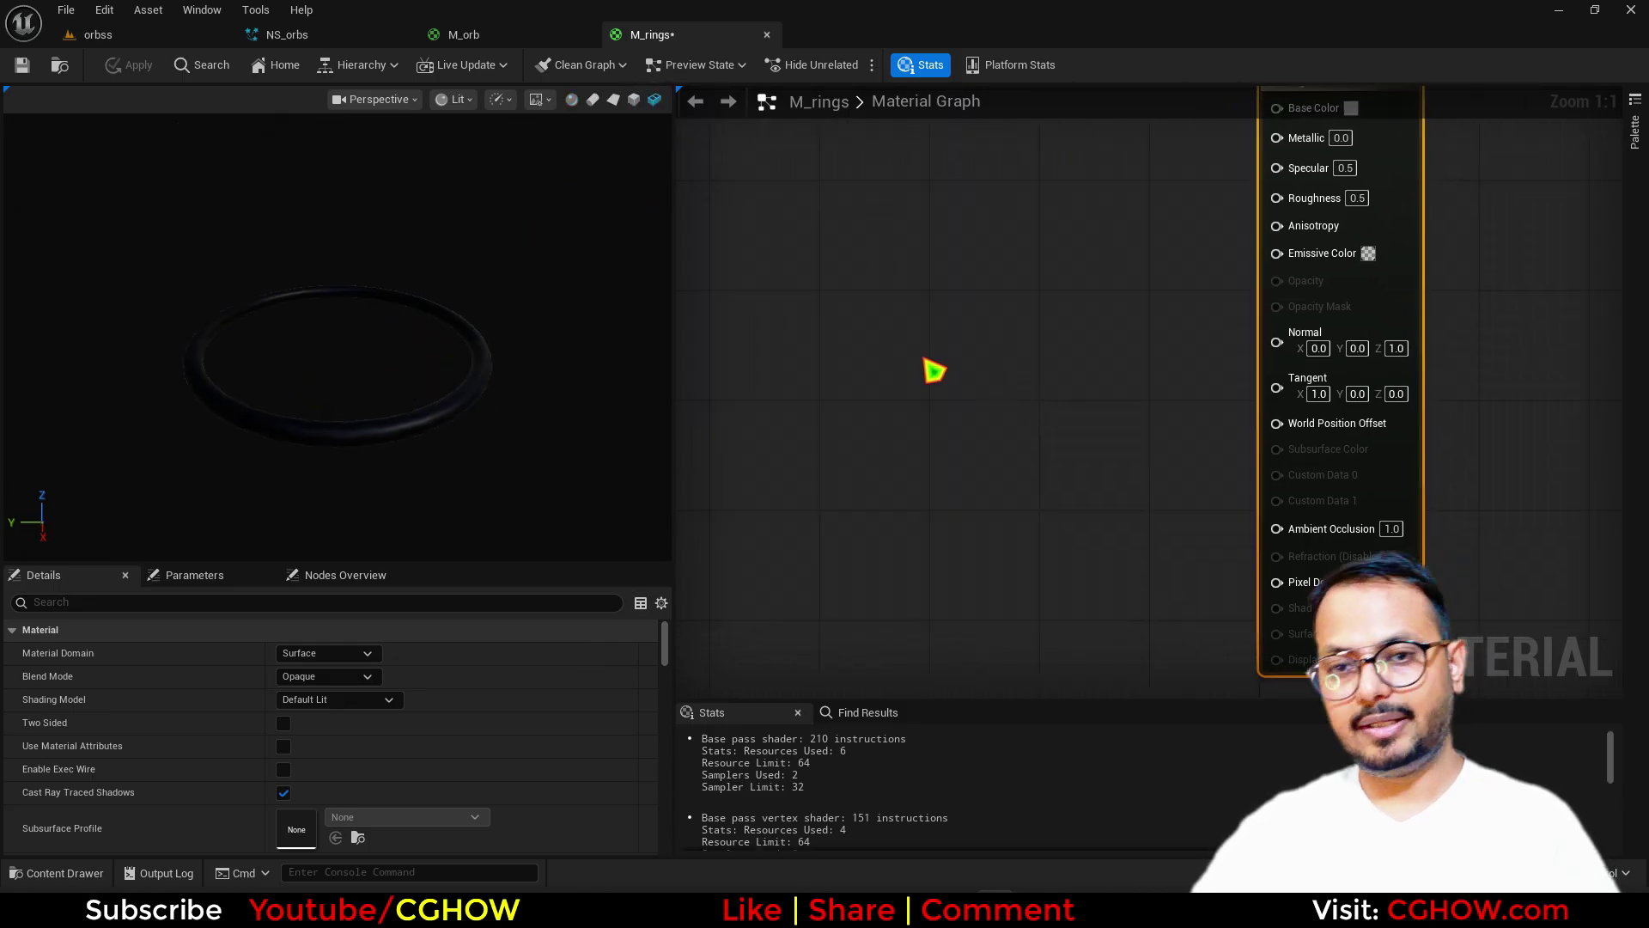
{"action": "left_click", "coordinate": [894, 341]}
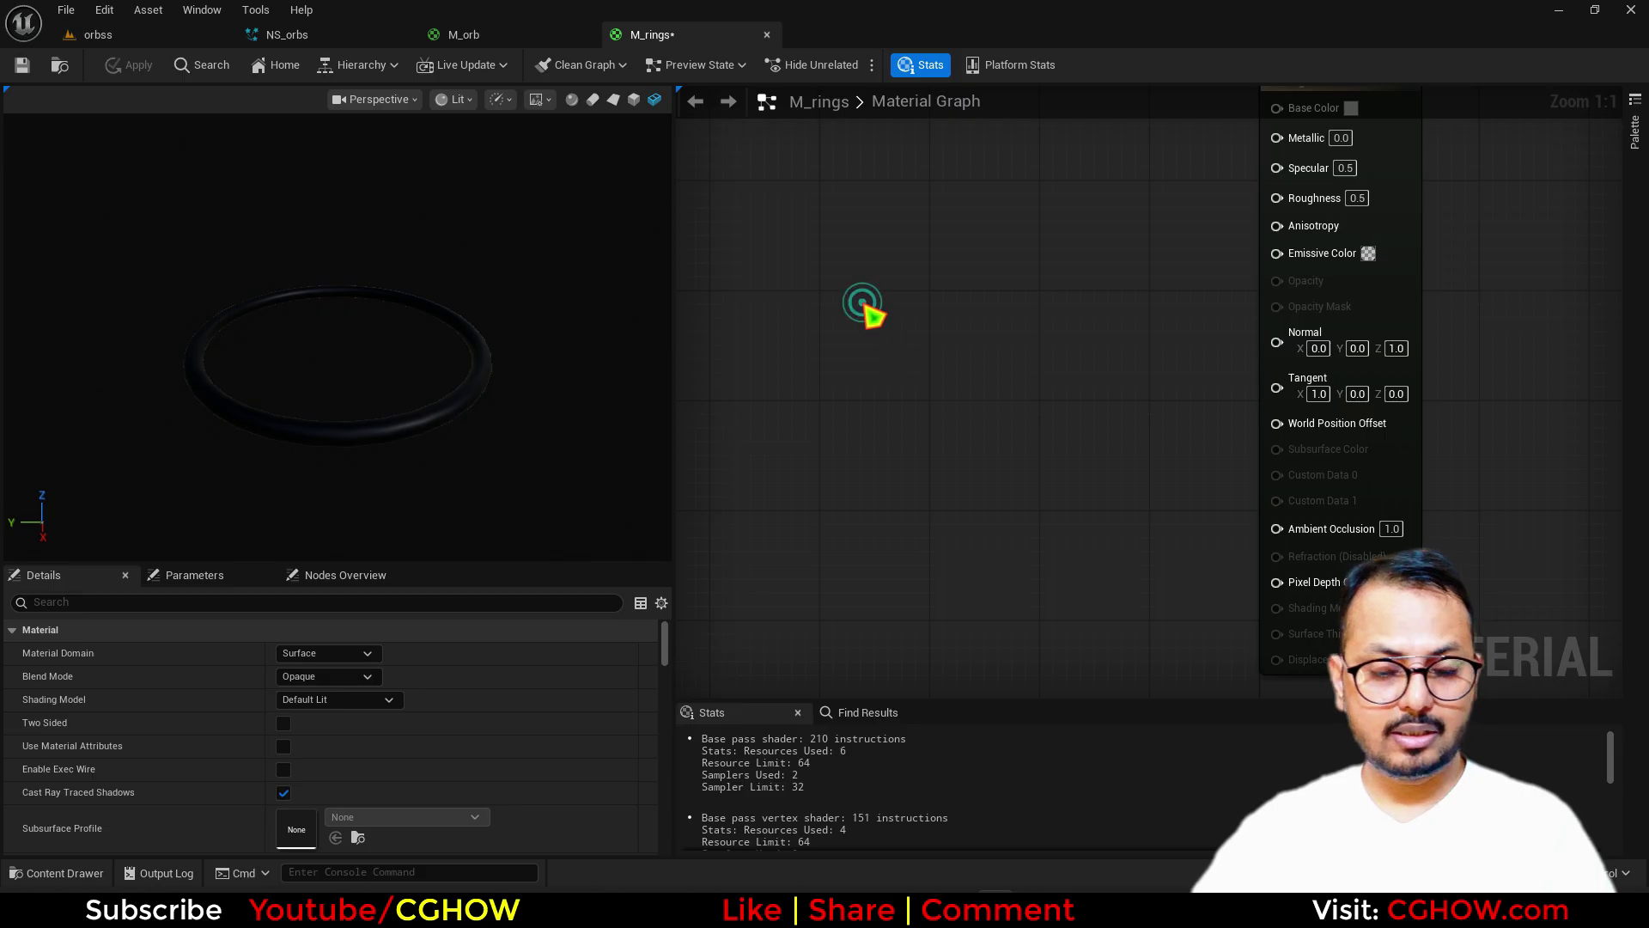
- Add a Texture Sample node to the M_rings graph and assign it the noise_mask texture
{"action": "key", "text": "t"}
{"action": "left_click", "coordinate": [862, 303]}
{"action": "scroll", "coordinate": [391, 785], "scroll_direction": "down", "scroll_amount": 3}
{"action": "left_click", "coordinate": [391, 764]}
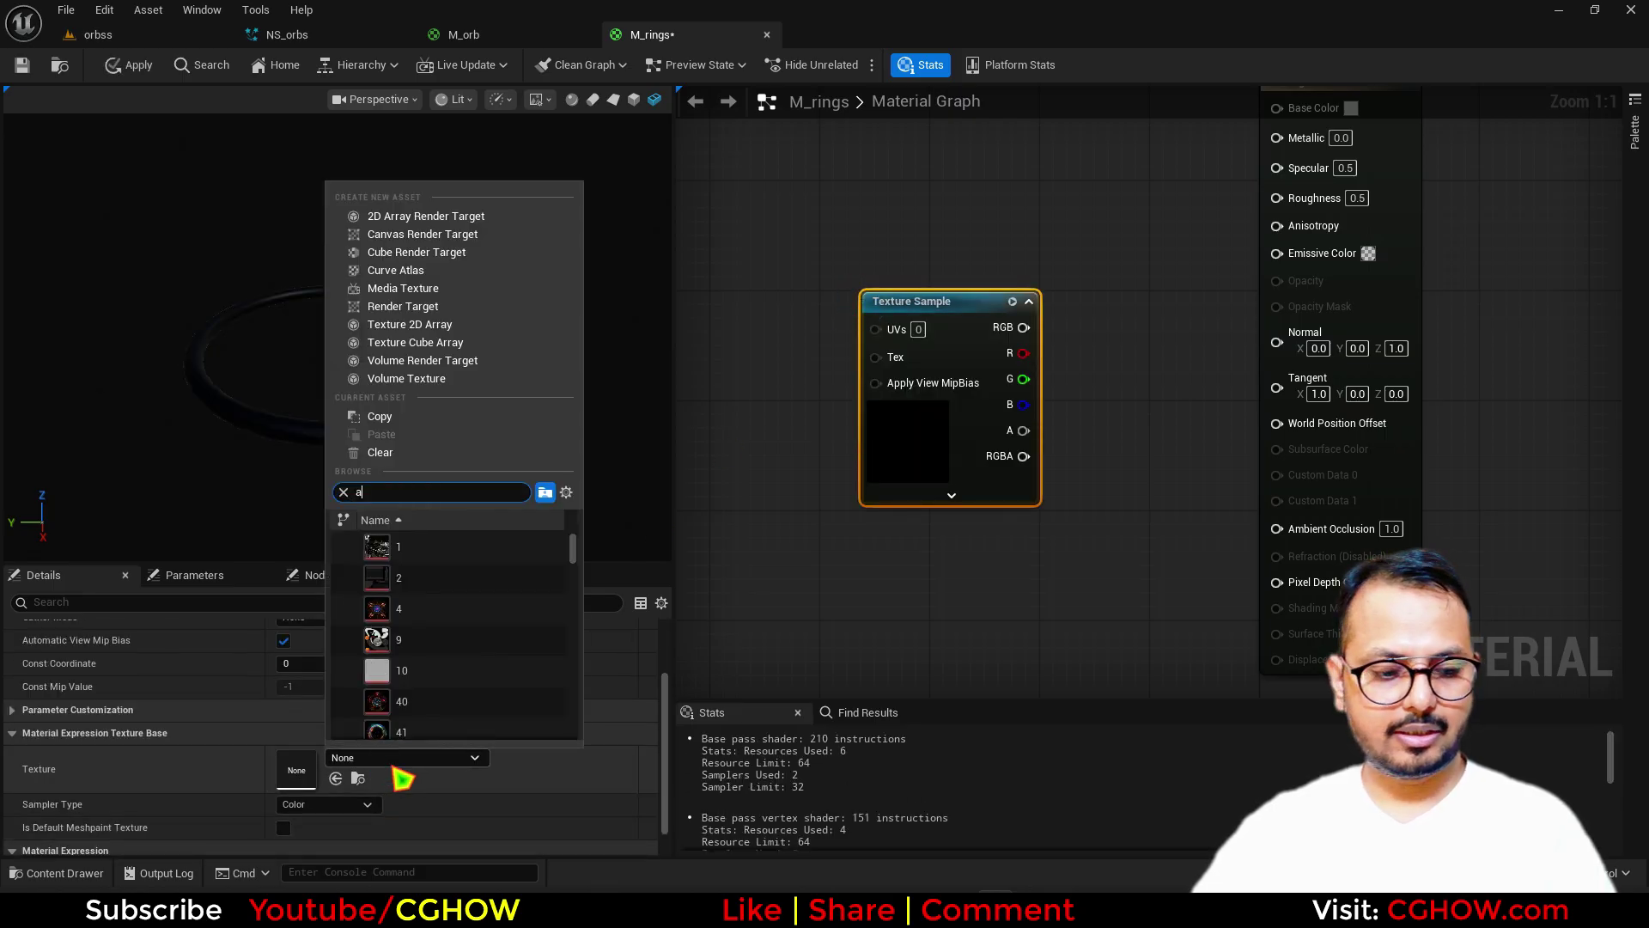
{"action": "type", "text": "aura"}
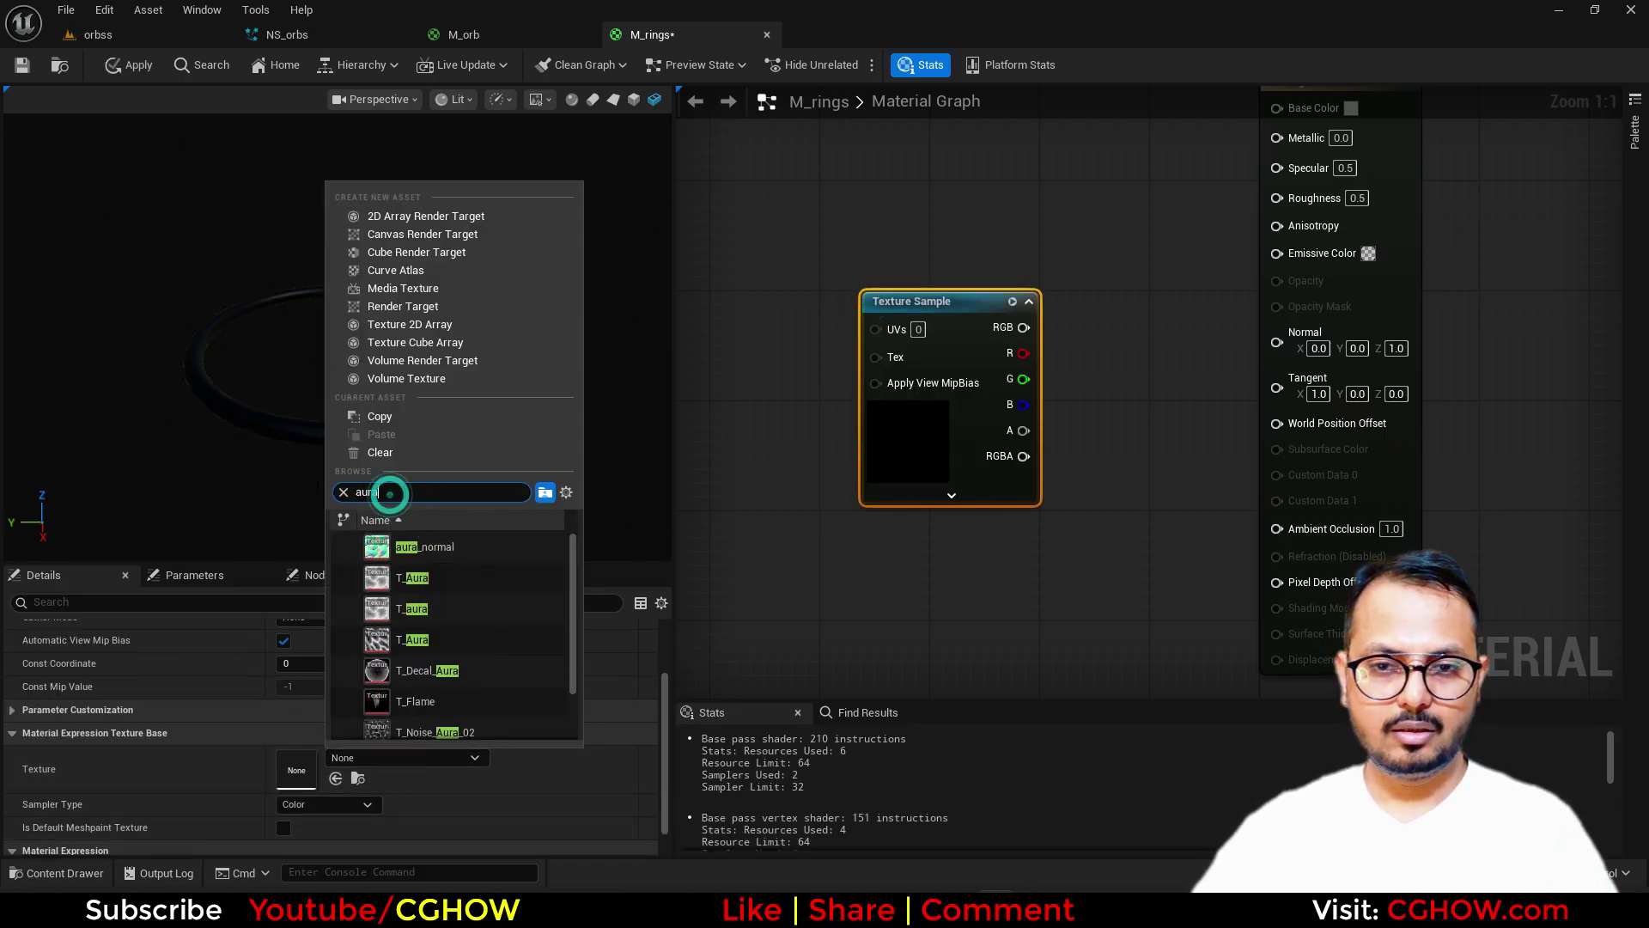
{"action": "type", "text": "noise"}
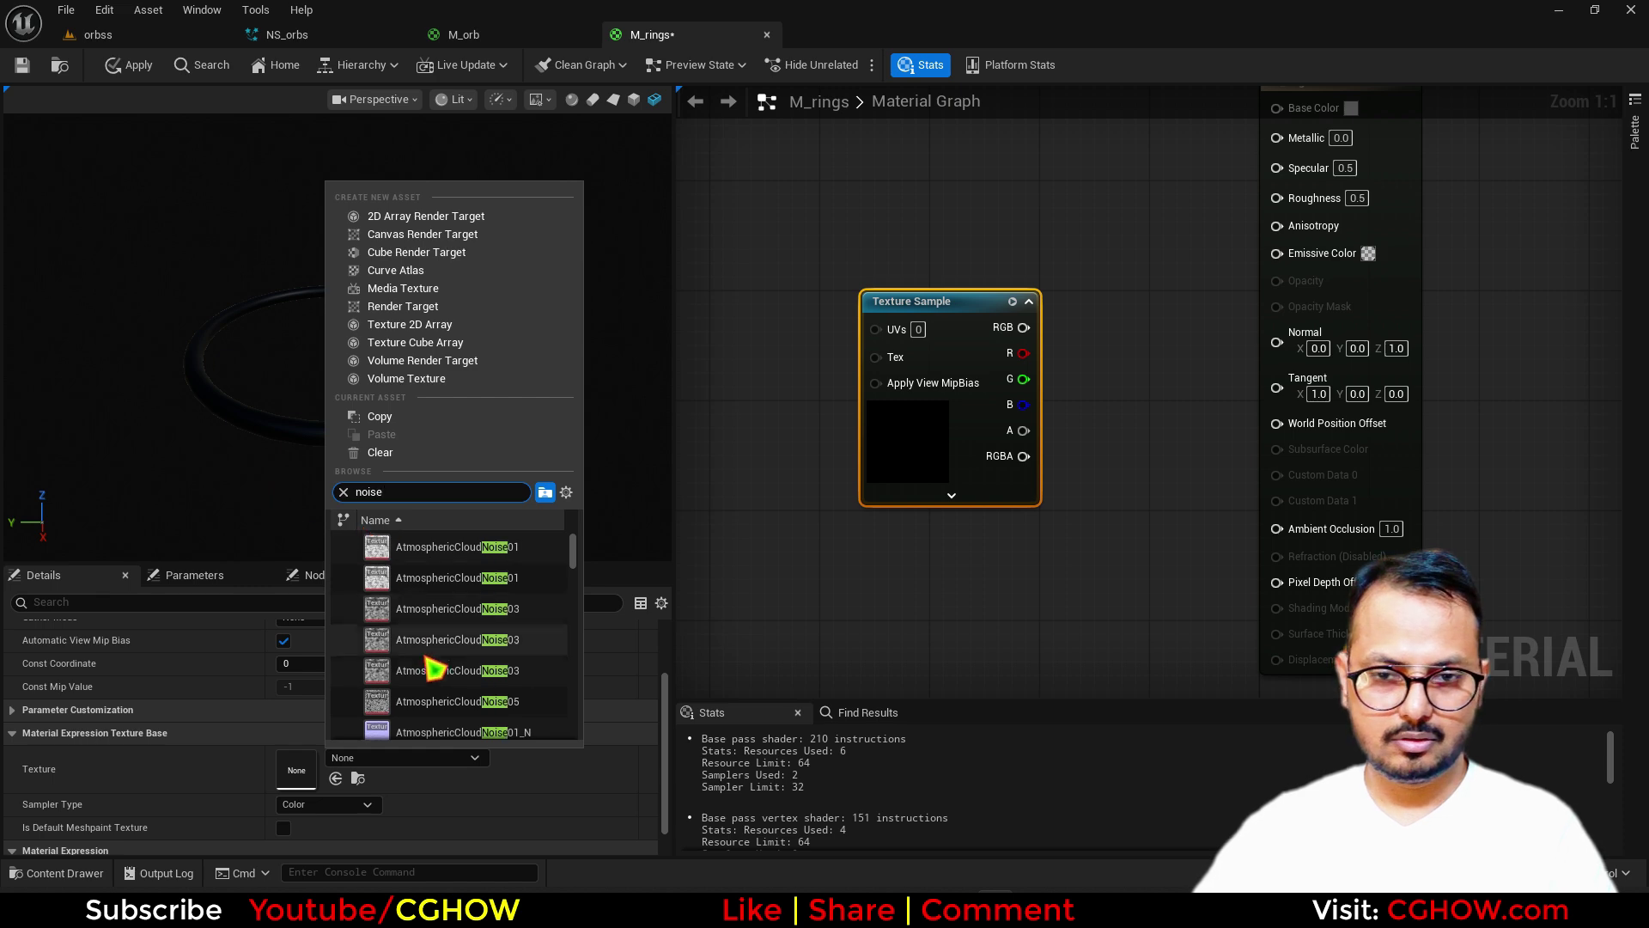
{"action": "scroll", "coordinate": [468, 663], "scroll_direction": "down", "scroll_amount": 5}
{"action": "scroll", "coordinate": [468, 663], "scroll_direction": "down", "scroll_amount": 5}
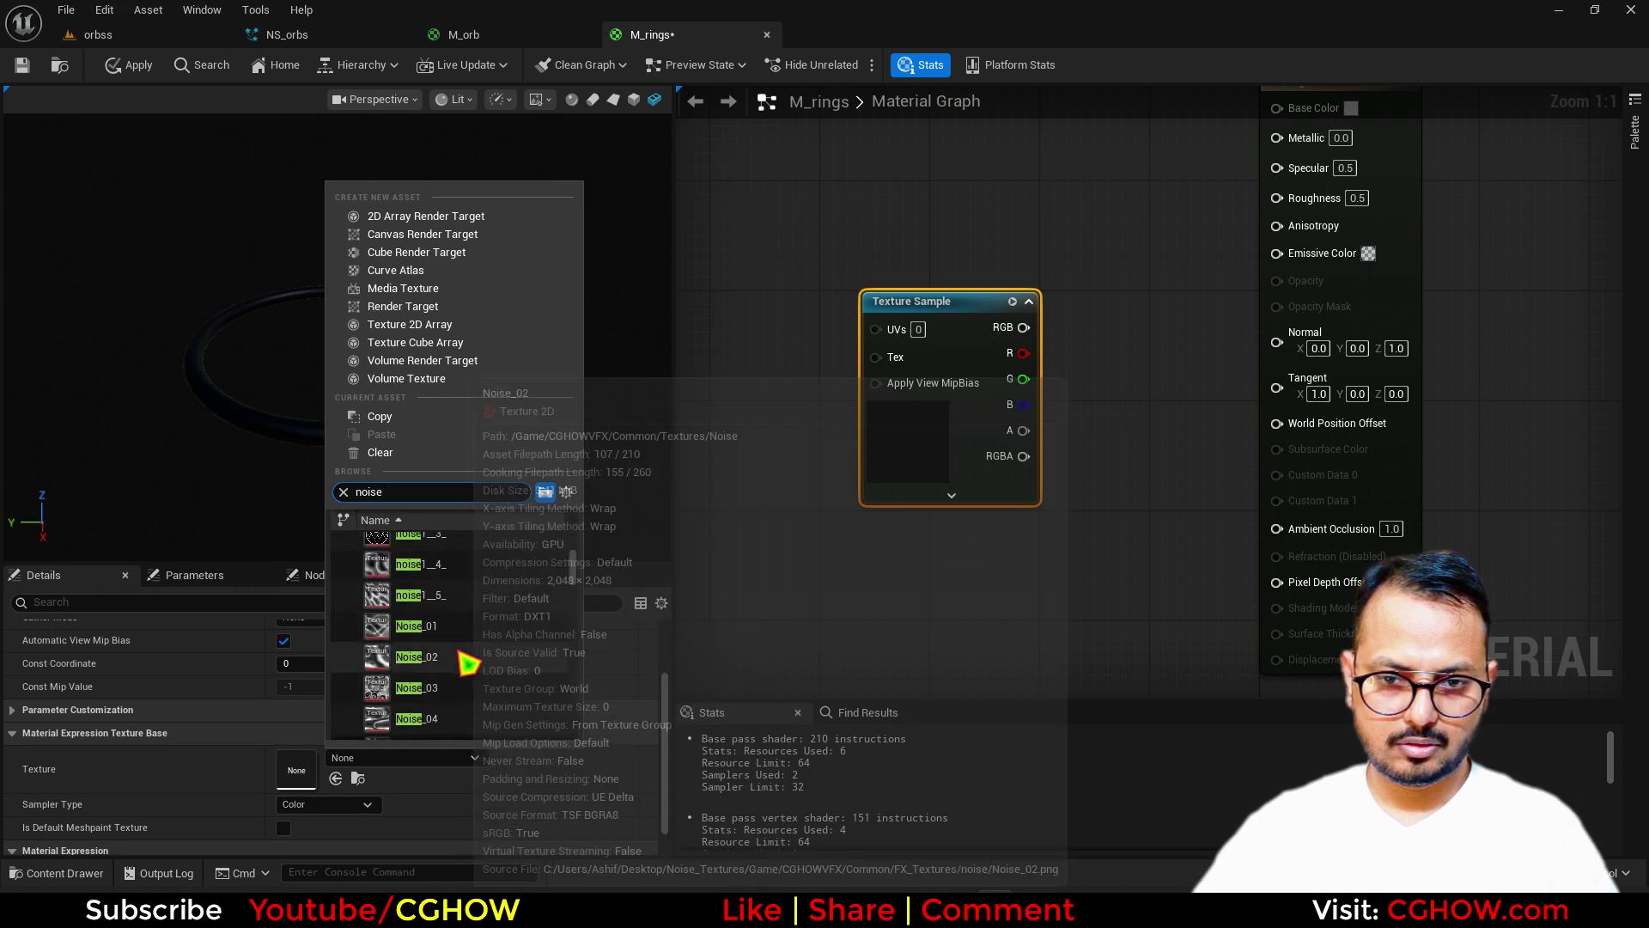
{"action": "scroll", "coordinate": [465, 671], "scroll_direction": "down", "scroll_amount": 5}
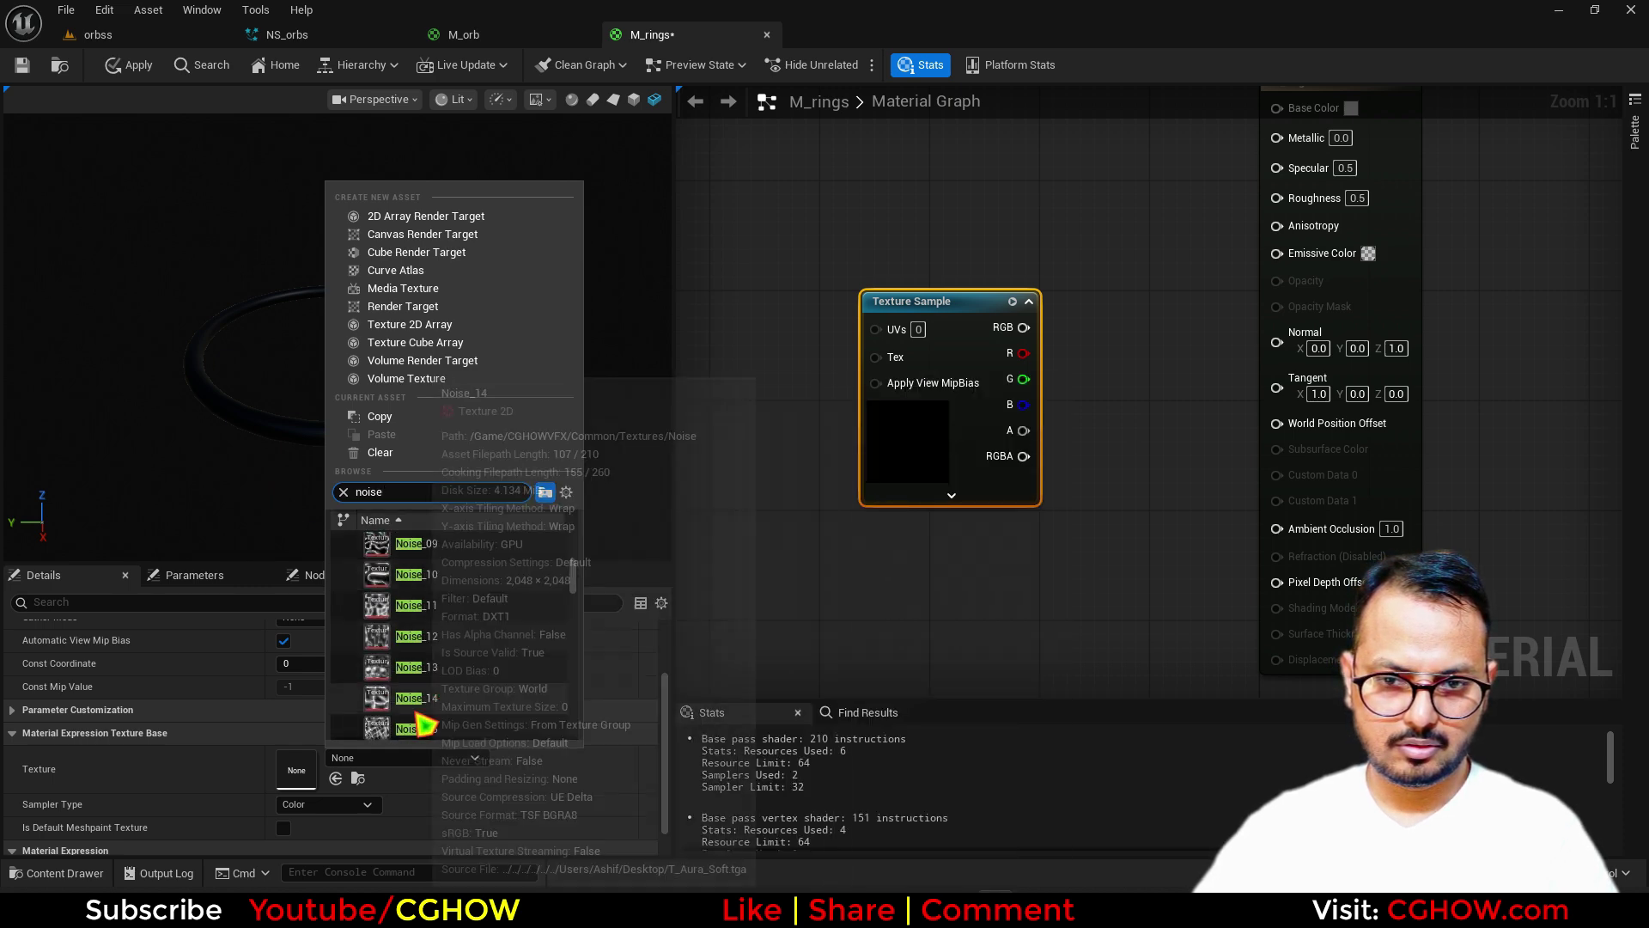
{"action": "scroll", "coordinate": [457, 694], "scroll_direction": "down", "scroll_amount": 5}
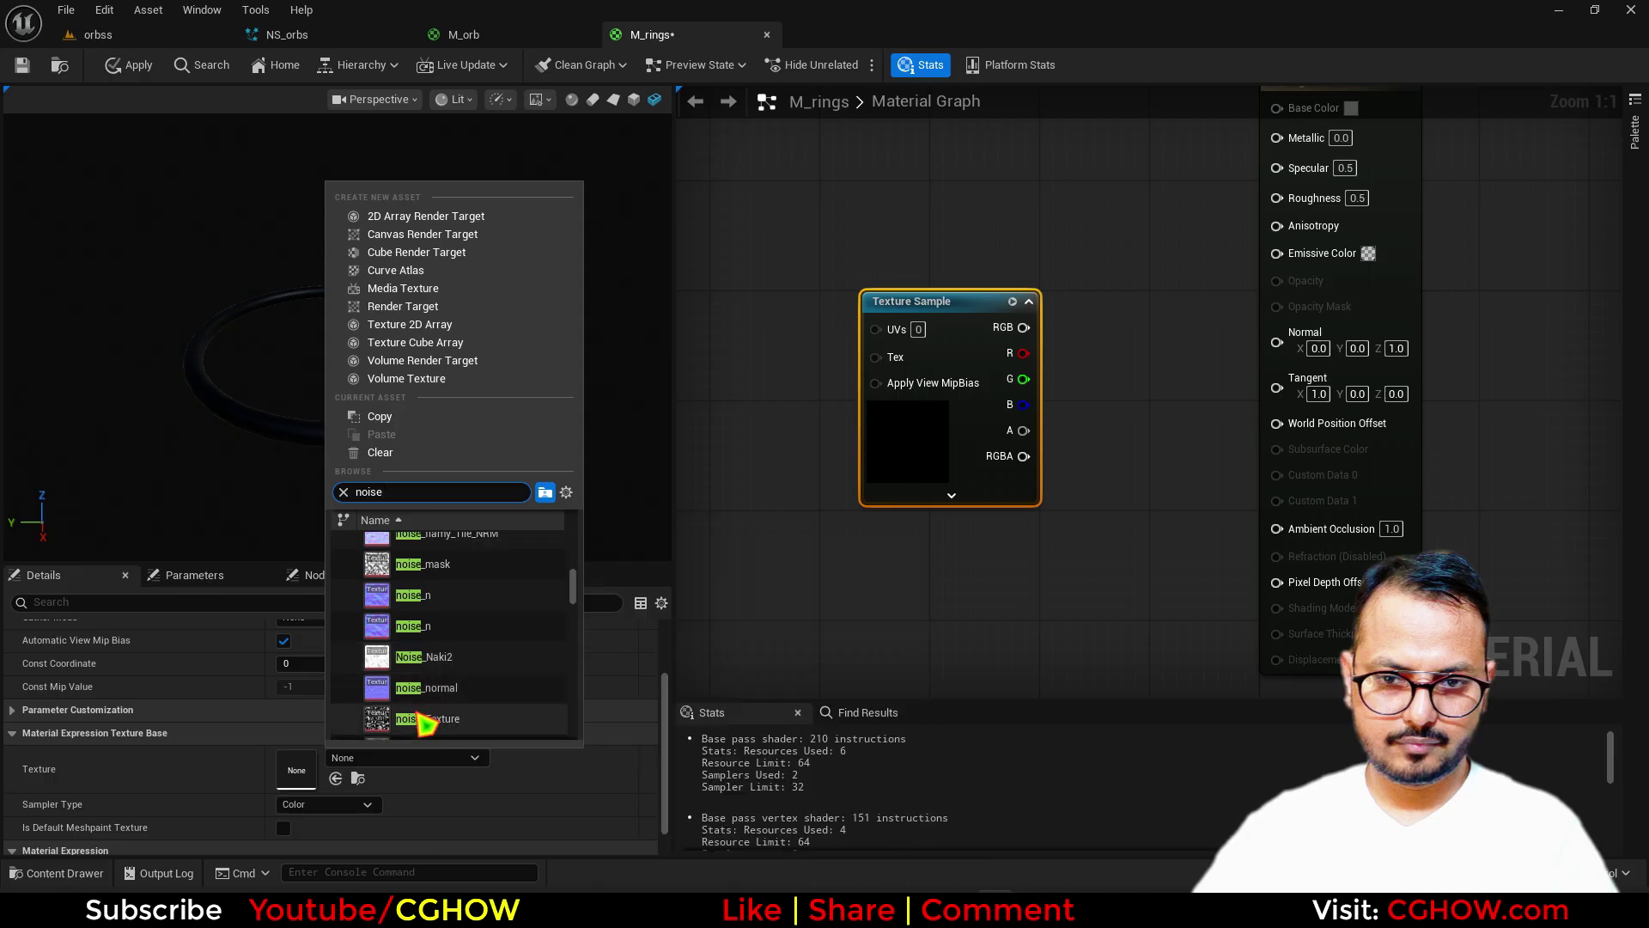
{"action": "left_click", "coordinate": [417, 570]}
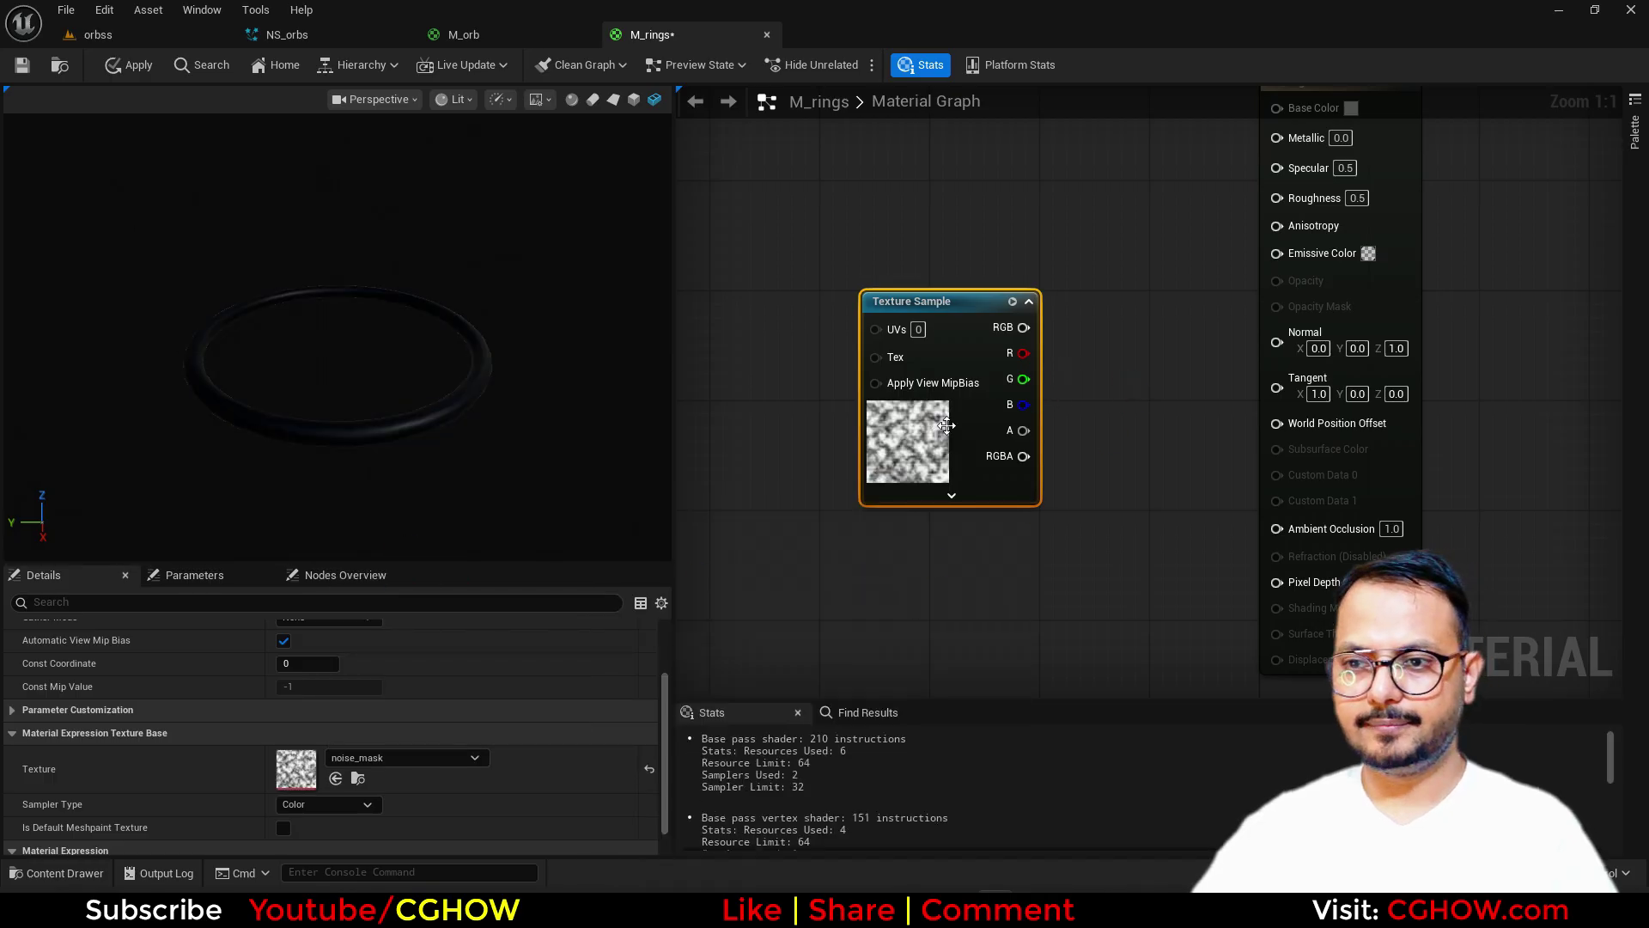
- Set the M_rings material to the Unlit shading model with Additive blend mode and make it two-sided
{"action": "mouse_move", "coordinate": [1084, 404]}
{"action": "right_mouse_down"}
{"action": "mouse_move", "coordinate": [930, 507]}
{"action": "mouse_move", "coordinate": [1084, 431]}
{"action": "right_mouse_up"}
{"action": "left_click", "coordinate": [1211, 242]}
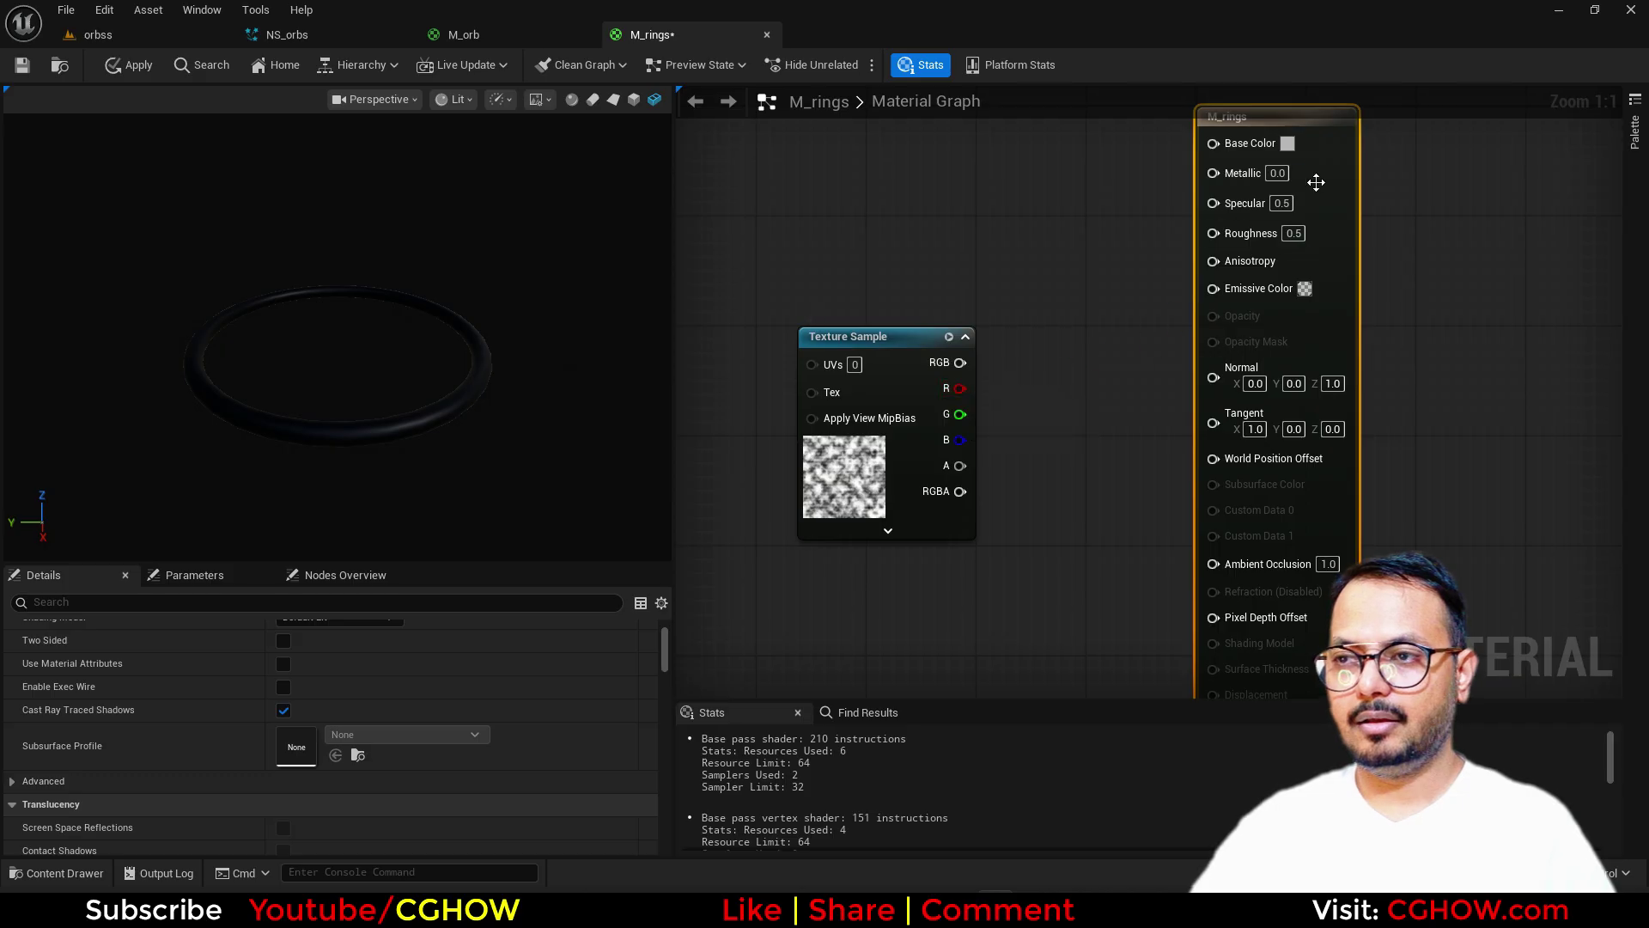
{"action": "scroll", "coordinate": [326, 720], "scroll_direction": "up", "scroll_amount": 2}
{"action": "left_click", "coordinate": [328, 699]}
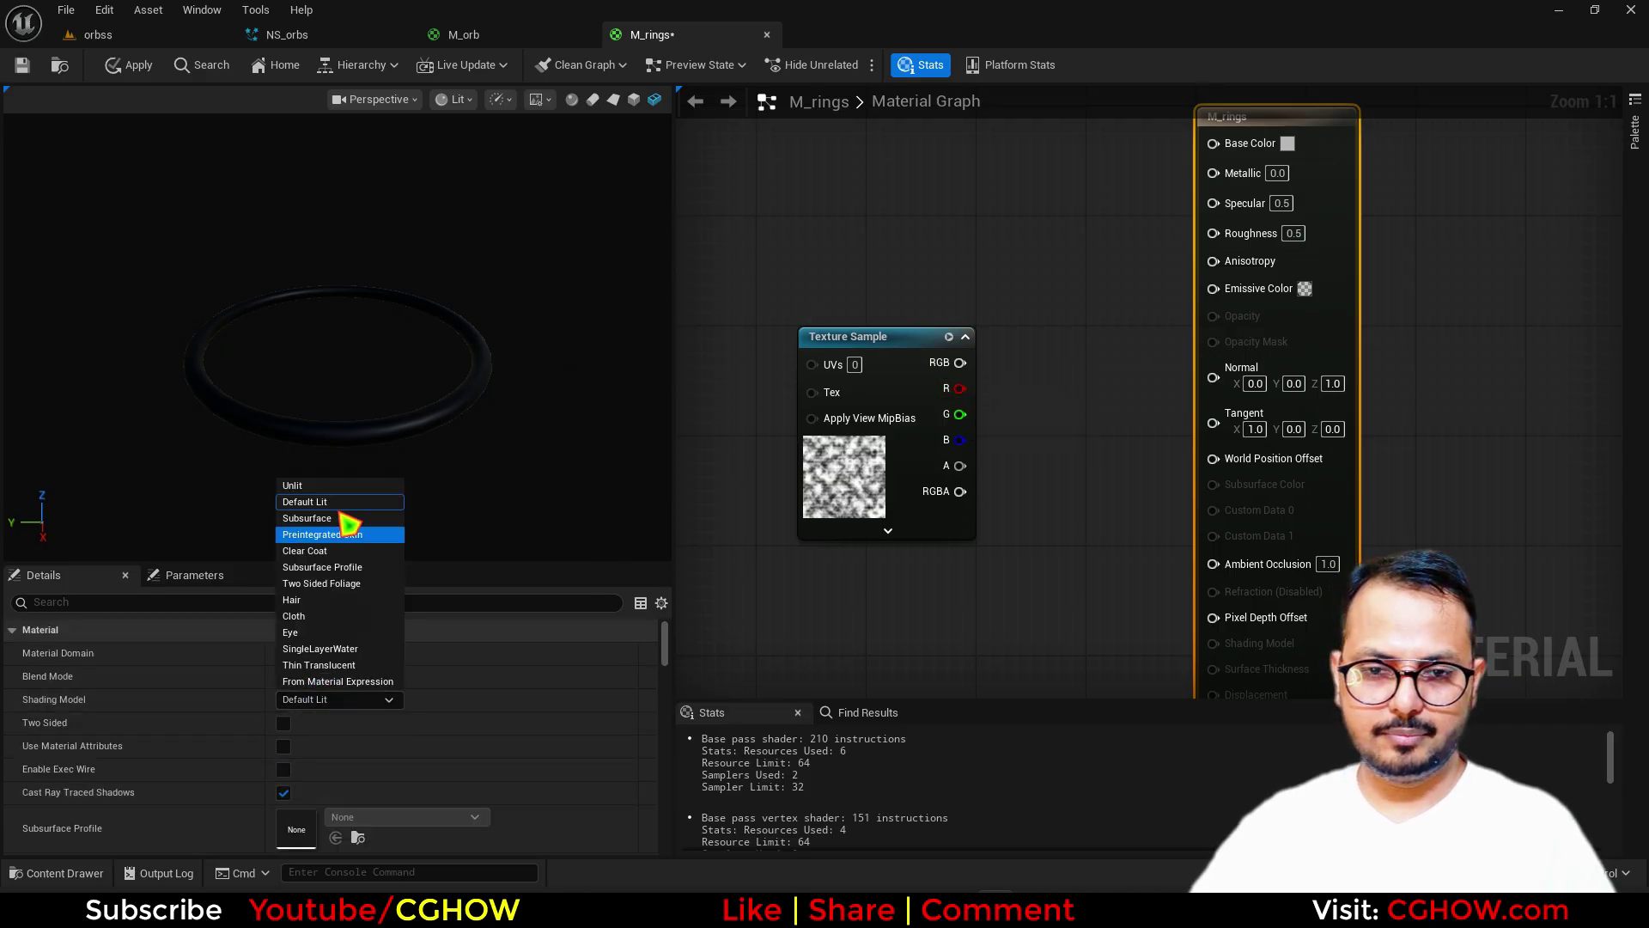
{"action": "left_click", "coordinate": [323, 486]}
{"action": "left_click", "coordinate": [324, 676]}
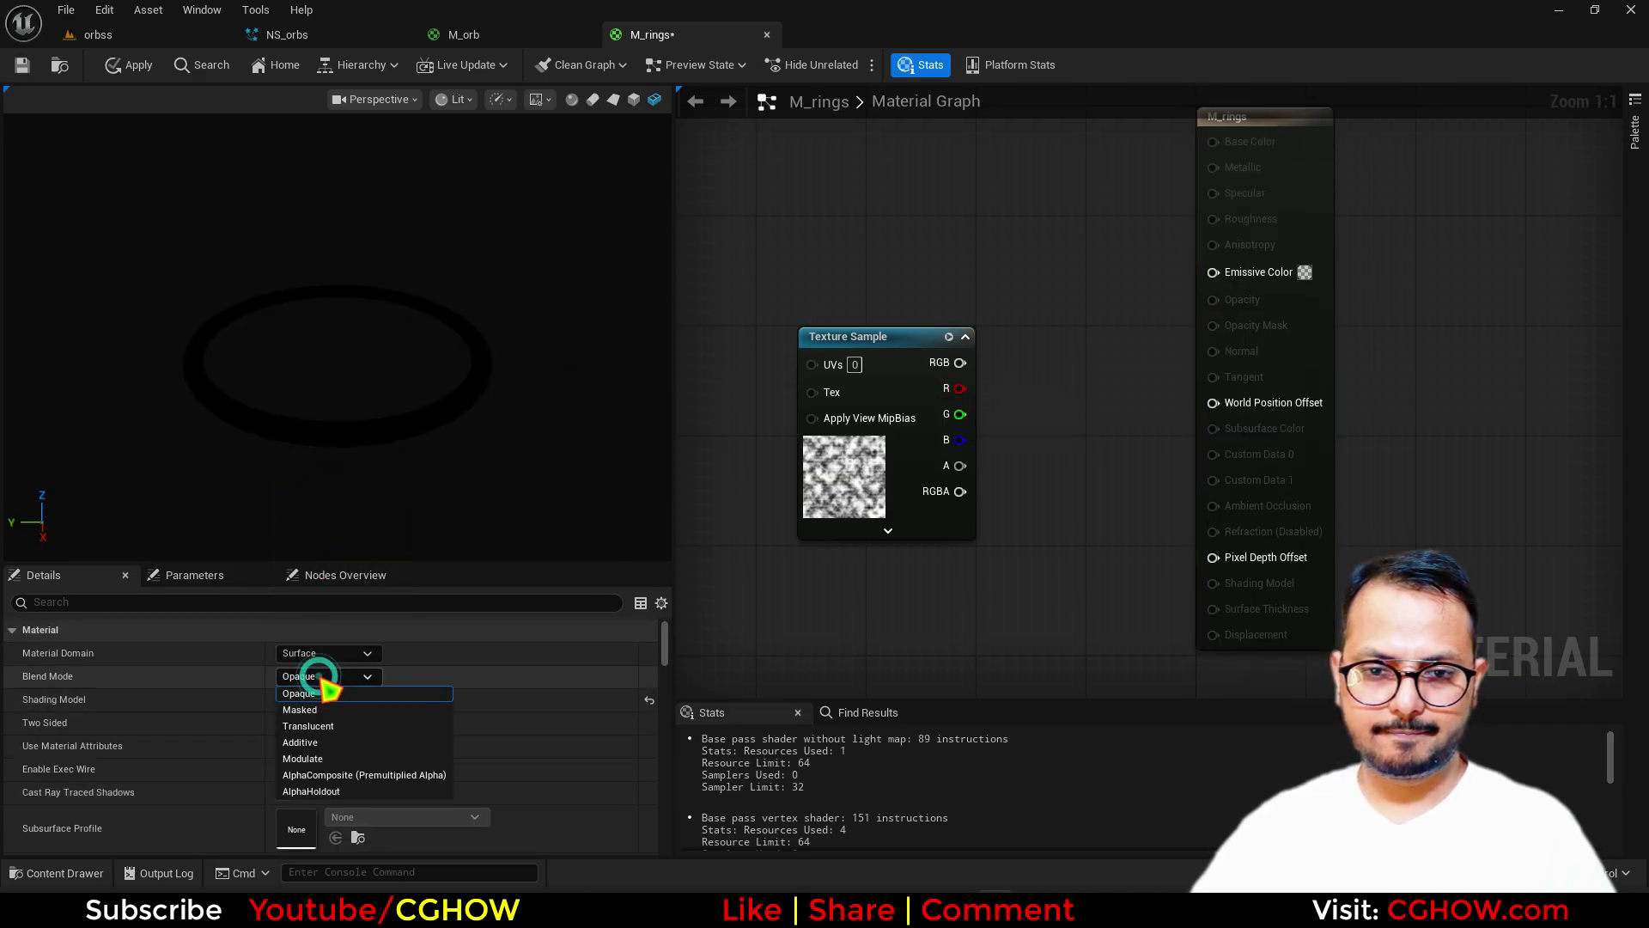
{"action": "left_click", "coordinate": [305, 737]}
{"action": "left_click", "coordinate": [284, 722]}
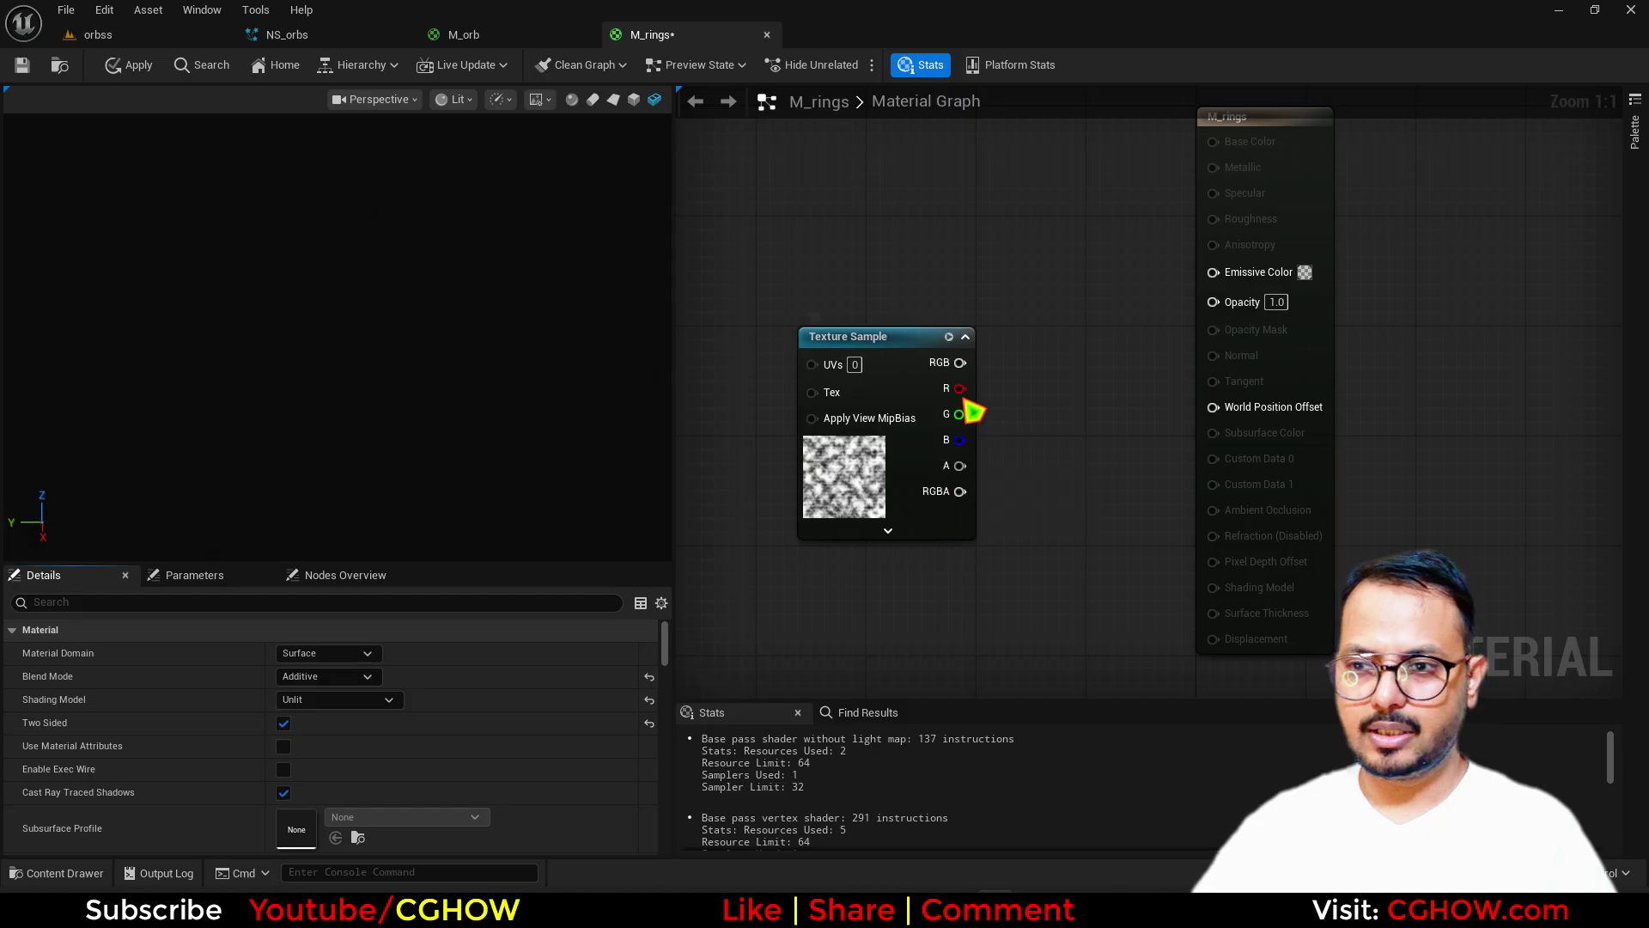
- Connect the Texture Sample's red channel to Opacity and Emissive Color and inspect the ring preview
{"action": "left_click_drag", "start_coordinate": [1240, 324], "coordinate": [1242, 304]}
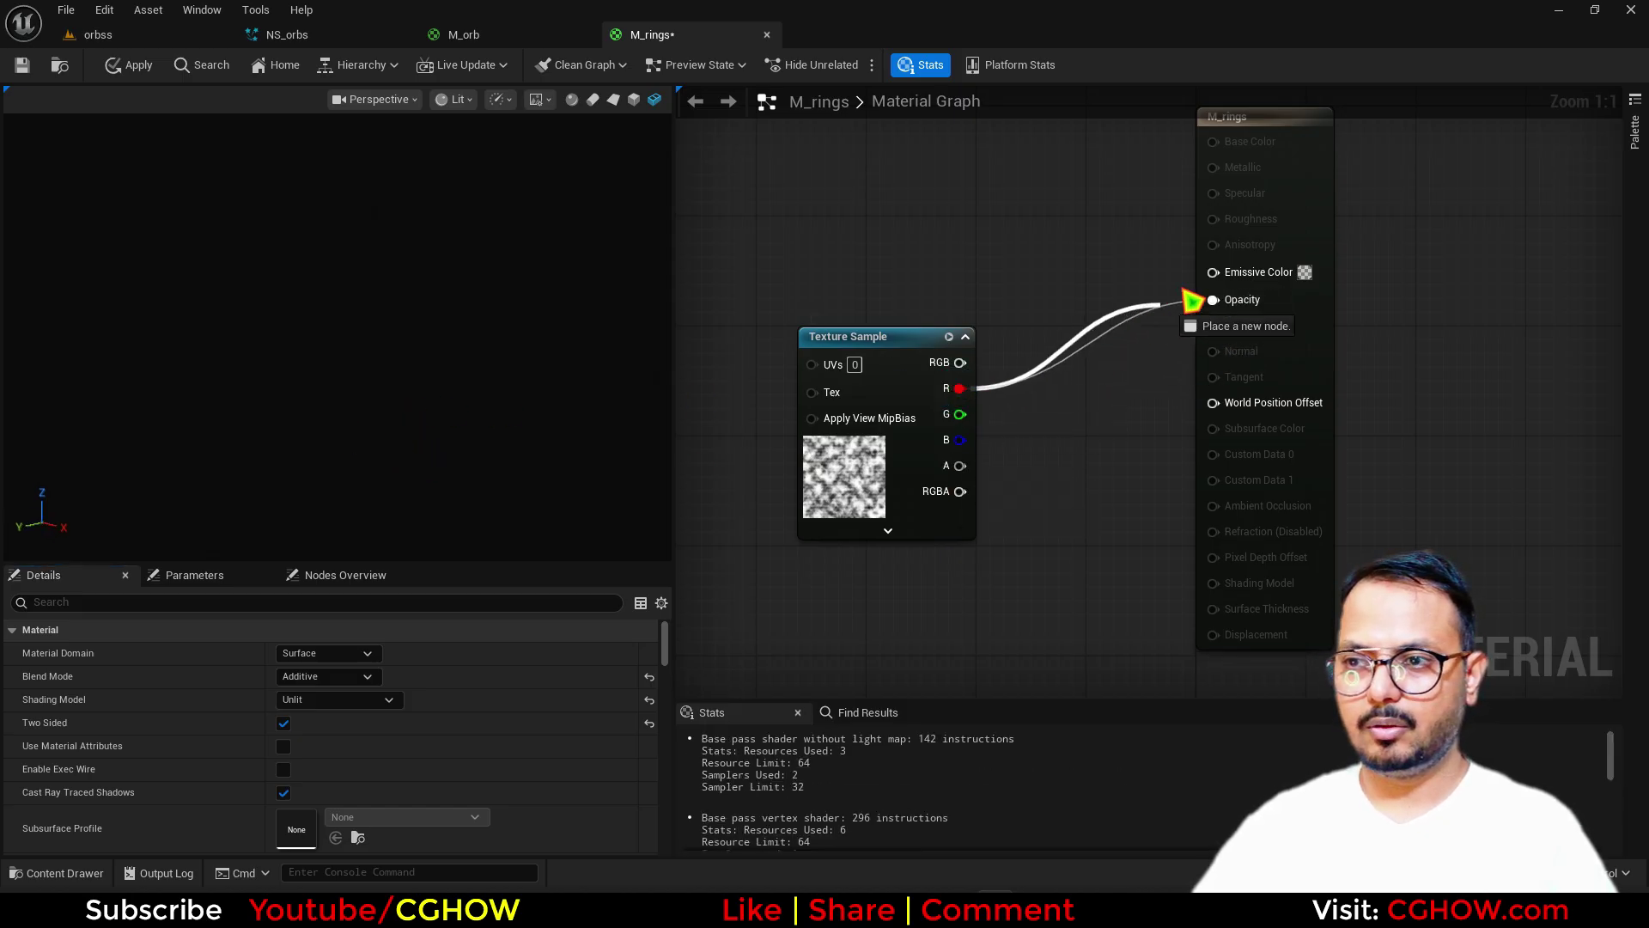
{"action": "left_click_drag", "start_coordinate": [1185, 294], "coordinate": [1213, 273]}
{"action": "left_click_drag", "start_coordinate": [823, 490], "coordinate": [795, 393]}
{"action": "left_click_drag", "start_coordinate": [475, 376], "coordinate": [576, 456]}
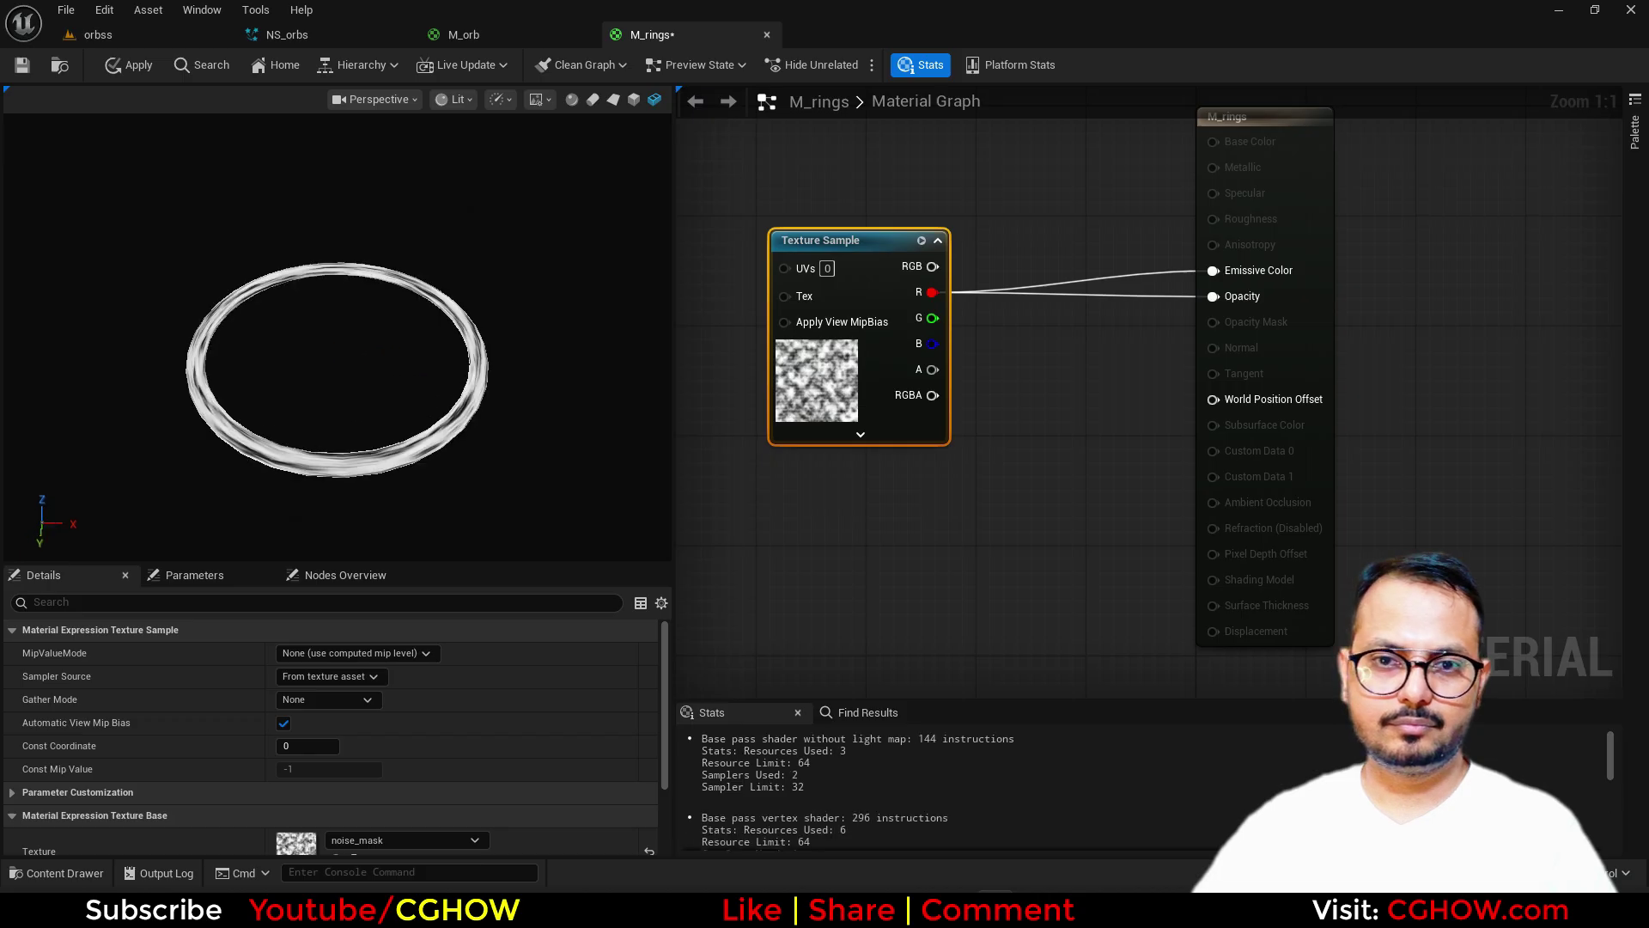
{"action": "left_click_drag", "start_coordinate": [338, 369], "coordinate": [337, 331]}
{"action": "scroll", "coordinate": [337, 331], "scroll_direction": "up", "scroll_amount": 4}
{"action": "scroll", "coordinate": [337, 330], "scroll_direction": "down", "scroll_amount": 4}
{"action": "scroll", "coordinate": [337, 330], "scroll_direction": "up", "scroll_amount": 1}
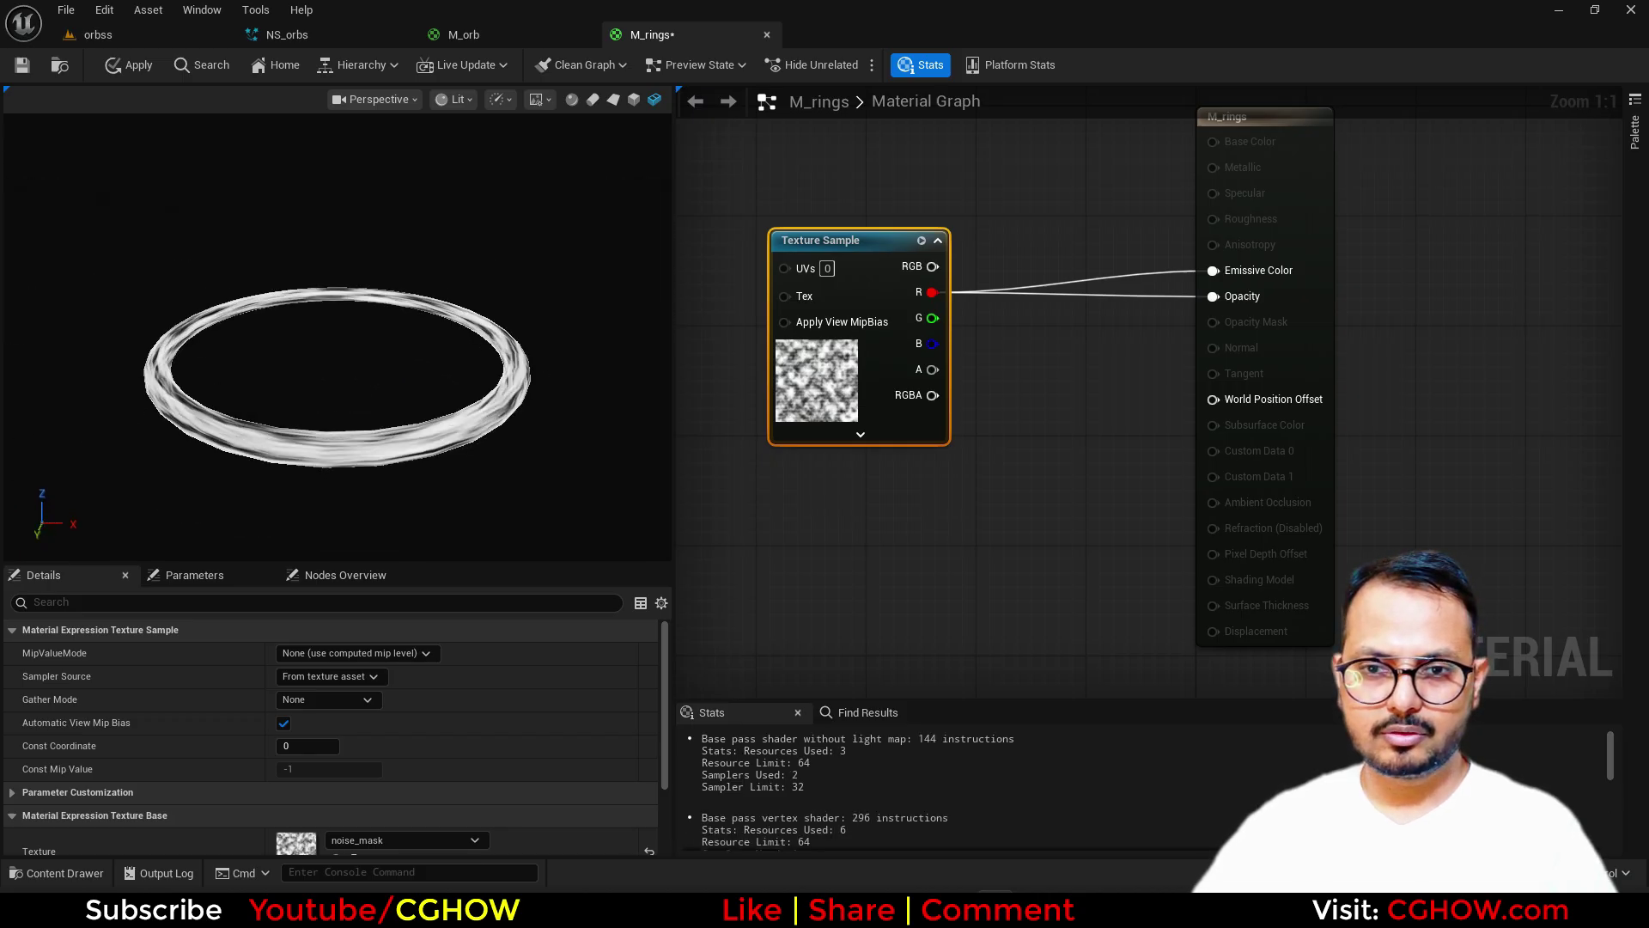
- Add a TexCoord node feeding the Texture Sample's UVs and set its UTiling to 0
{"action": "right_click_drag", "start_coordinate": [832, 452], "coordinate": [1007, 520]}
{"action": "right_click", "coordinate": [1008, 521]}
{"action": "left_click", "coordinate": [868, 408]}
{"action": "key", "text": "u"}
{"action": "left_click", "coordinate": [723, 344]}
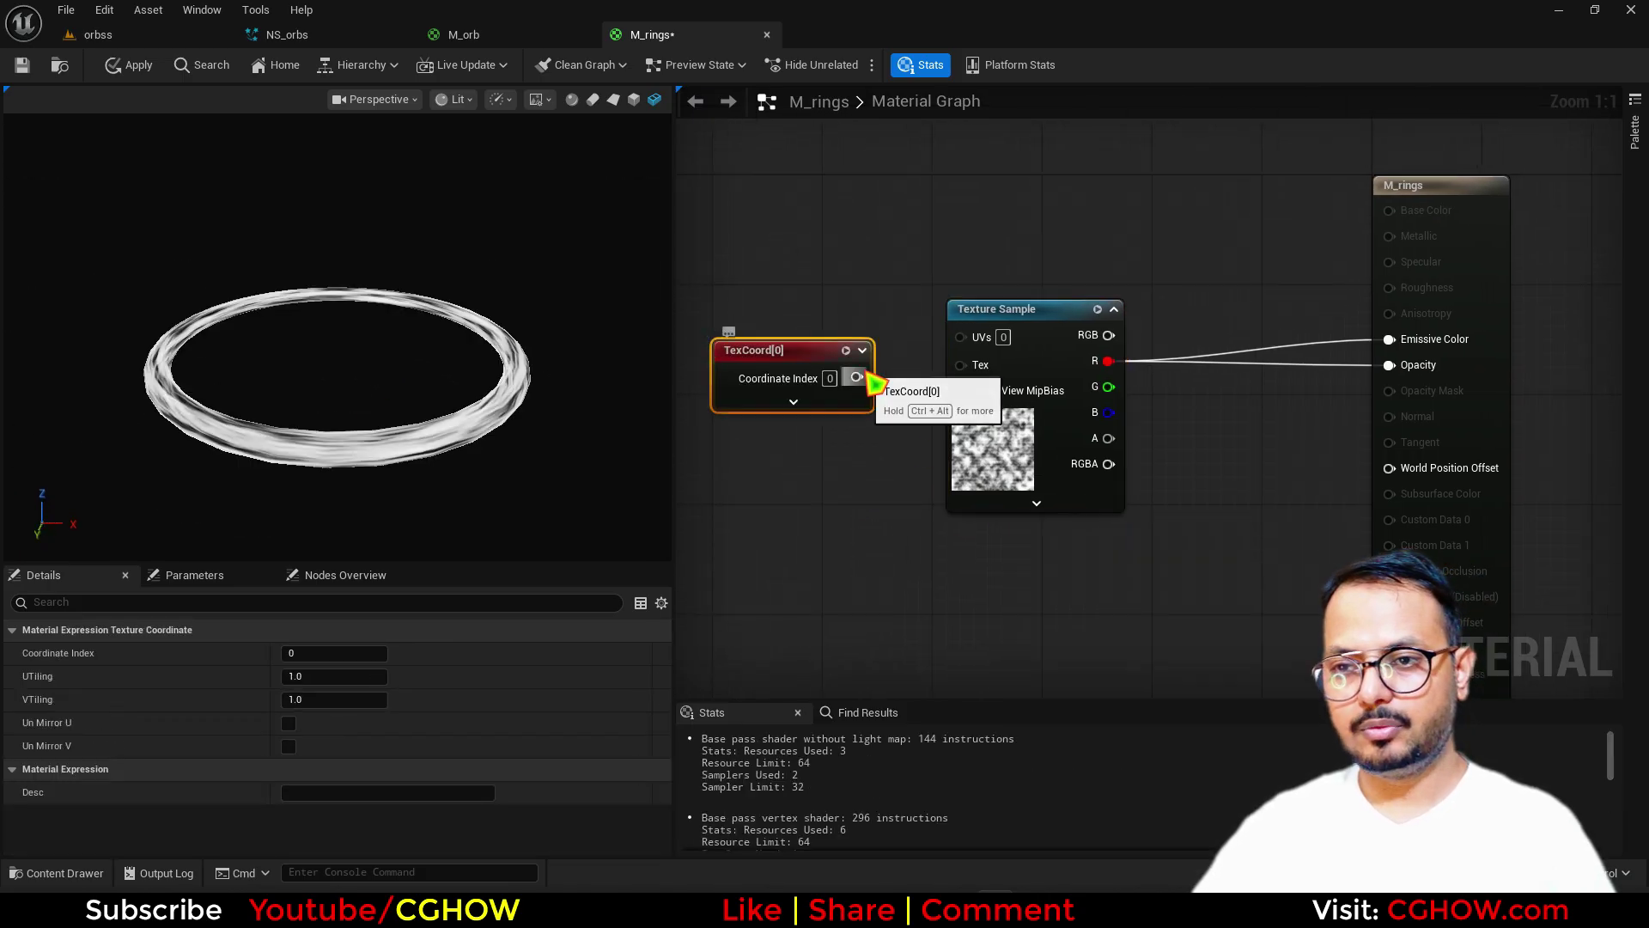
{"action": "left_click_drag", "start_coordinate": [859, 378], "coordinate": [966, 346]}
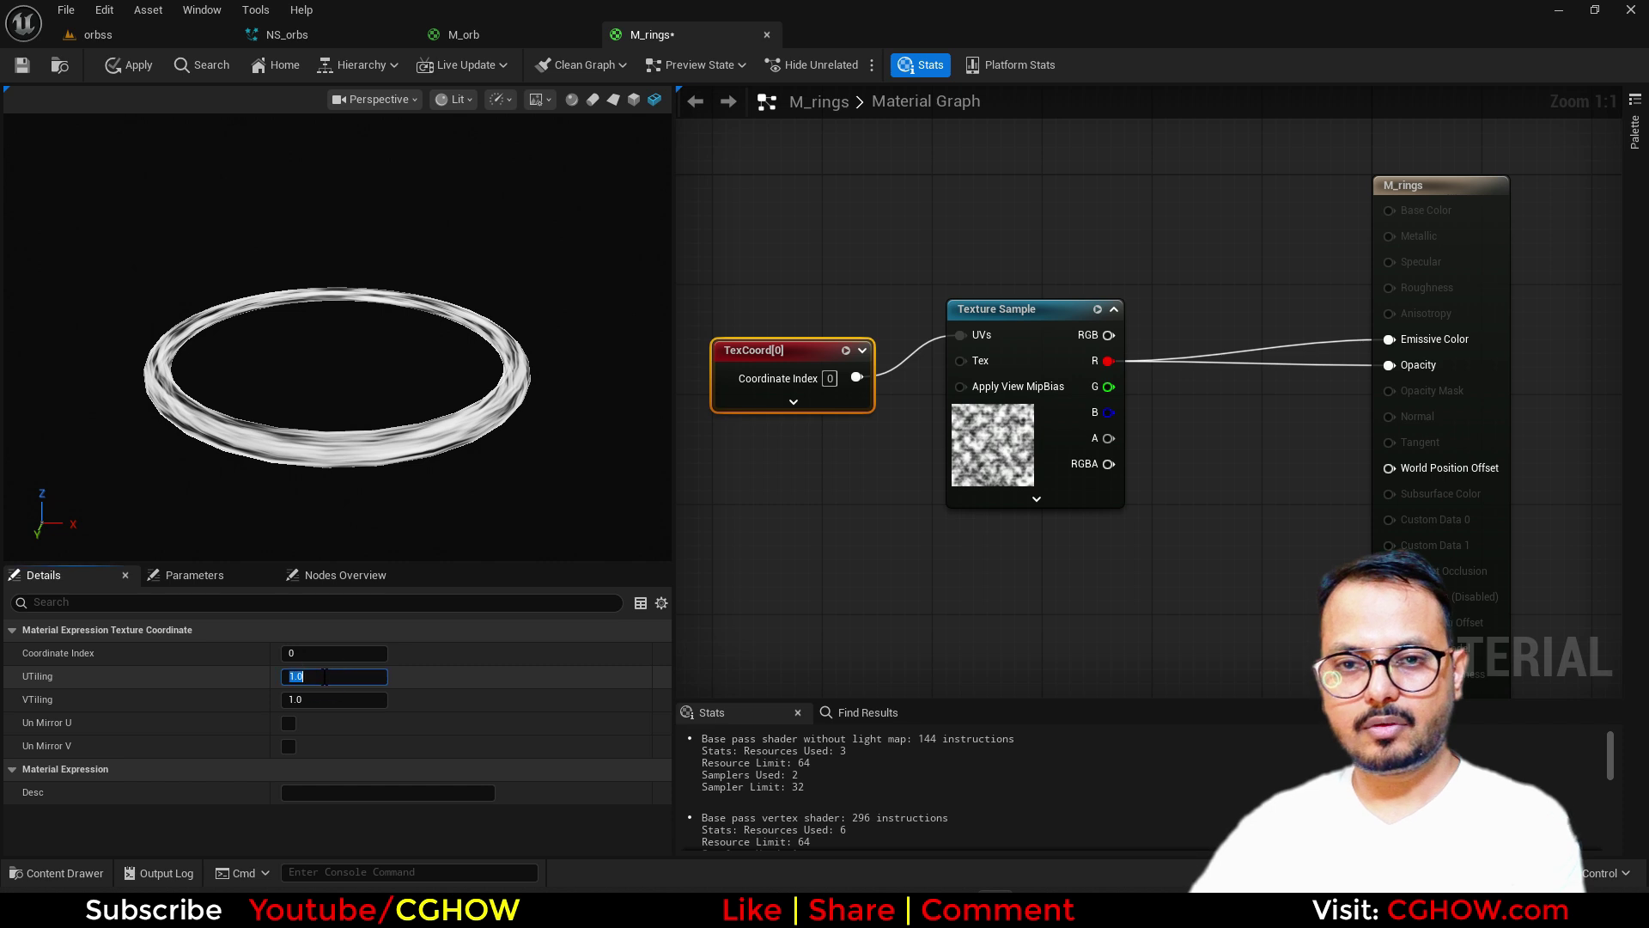
{"action": "type", "text": "0"}
{"action": "key", "text": "Return"}
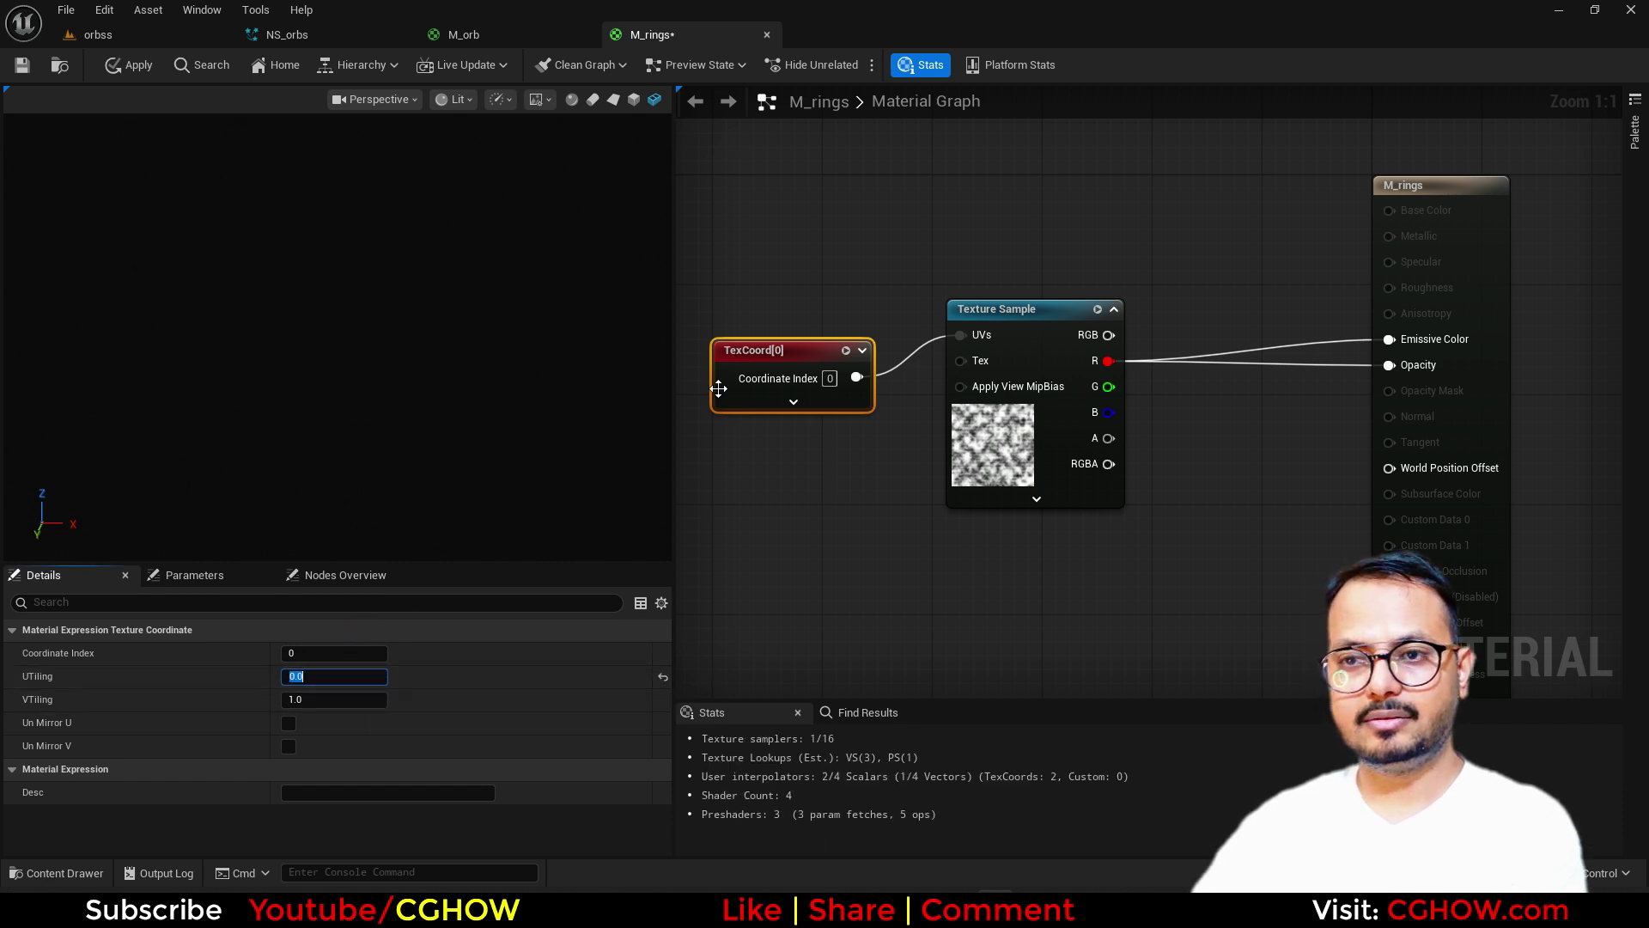
{"action": "mouse_move", "coordinate": [432, 438]}
{"action": "left_mouse_down"}
{"action": "mouse_move", "coordinate": [378, 393]}
{"action": "mouse_move", "coordinate": [388, 507]}
{"action": "mouse_move", "coordinate": [394, 385]}
{"action": "mouse_move", "coordinate": [400, 490]}
{"action": "mouse_move", "coordinate": [413, 423]}
{"action": "left_mouse_up"}
- Add a Particle Color node and connect its RGB output to Emissive Color
{"action": "right_click_drag", "start_coordinate": [1178, 448], "coordinate": [987, 571]}
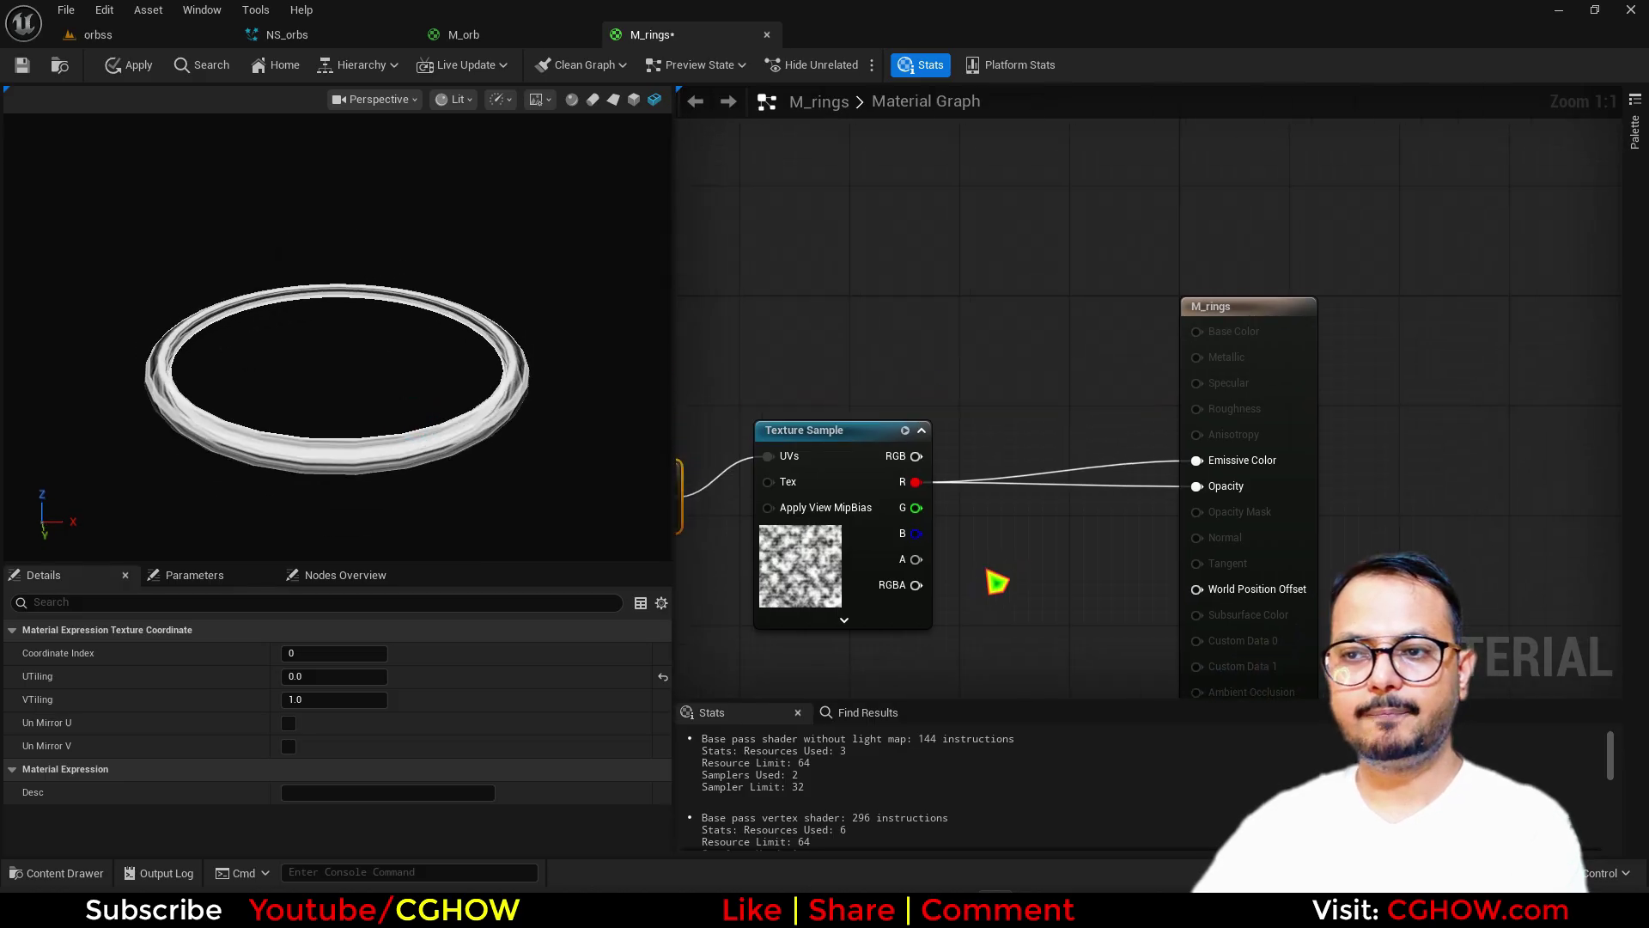
{"action": "right_click", "coordinate": [871, 262]}
{"action": "type", "text": "par"}
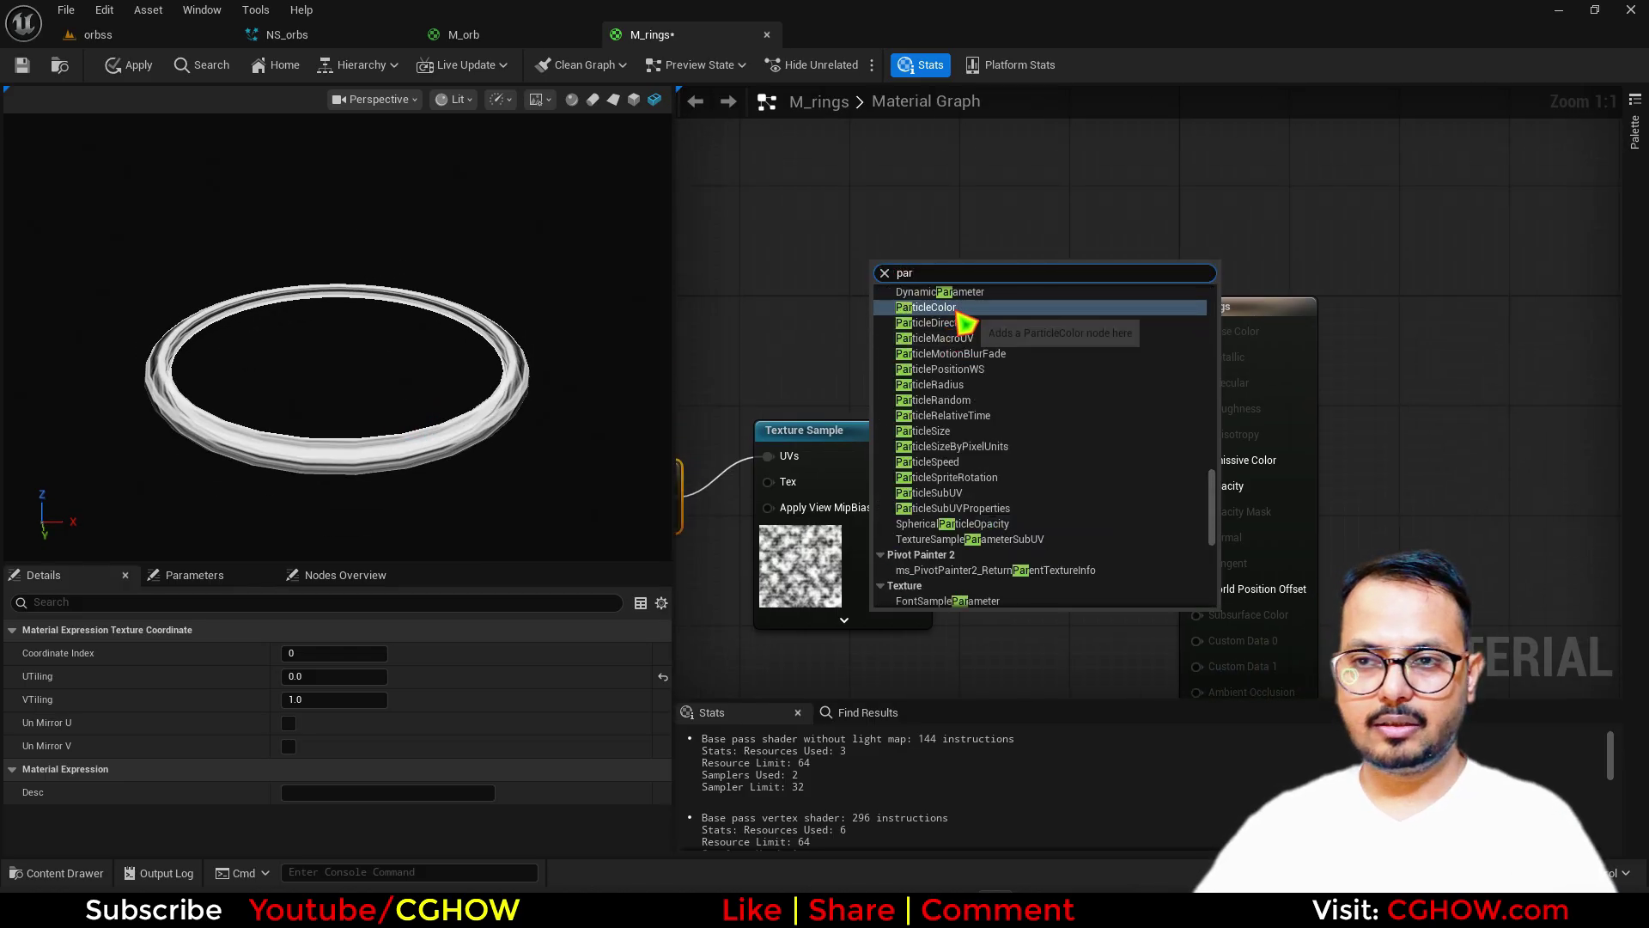
{"action": "left_click", "coordinate": [957, 310]}
{"action": "left_click_drag", "start_coordinate": [982, 302], "coordinate": [1199, 461]}
- Multiply the Particle Color alpha by the texture's red channel and connect the result to Opacity
{"action": "right_click_drag", "start_coordinate": [1034, 498], "coordinate": [1051, 497]}
{"action": "key", "text": "m"}
{"action": "left_click", "coordinate": [1034, 427]}
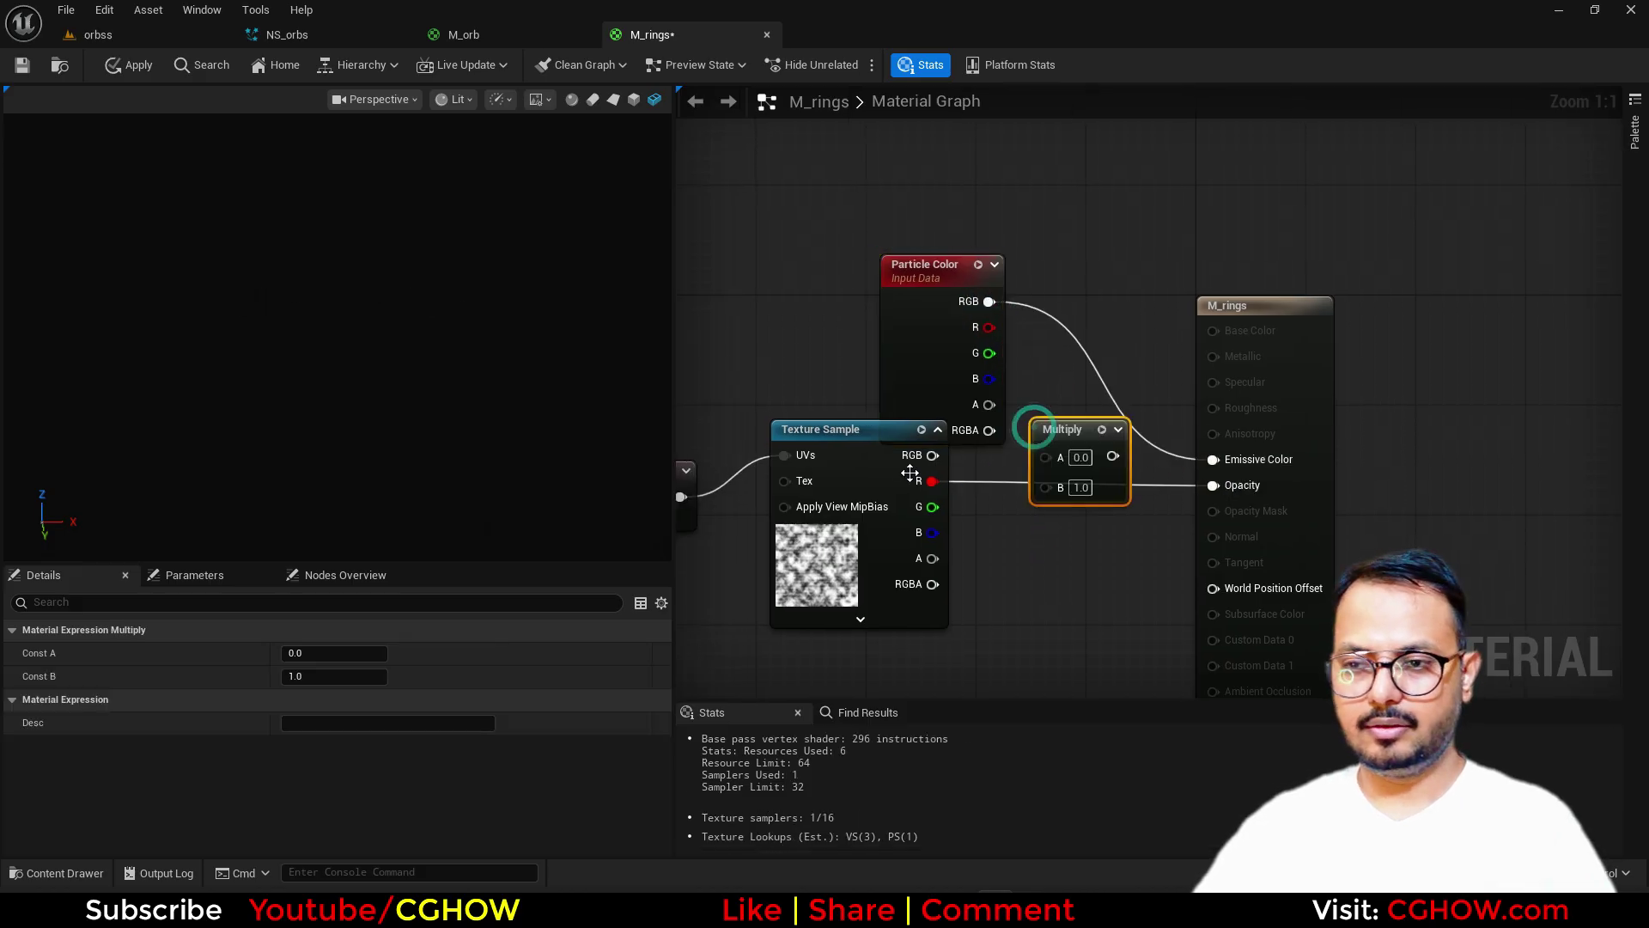
{"action": "left_click_drag", "start_coordinate": [919, 475], "coordinate": [992, 405]}
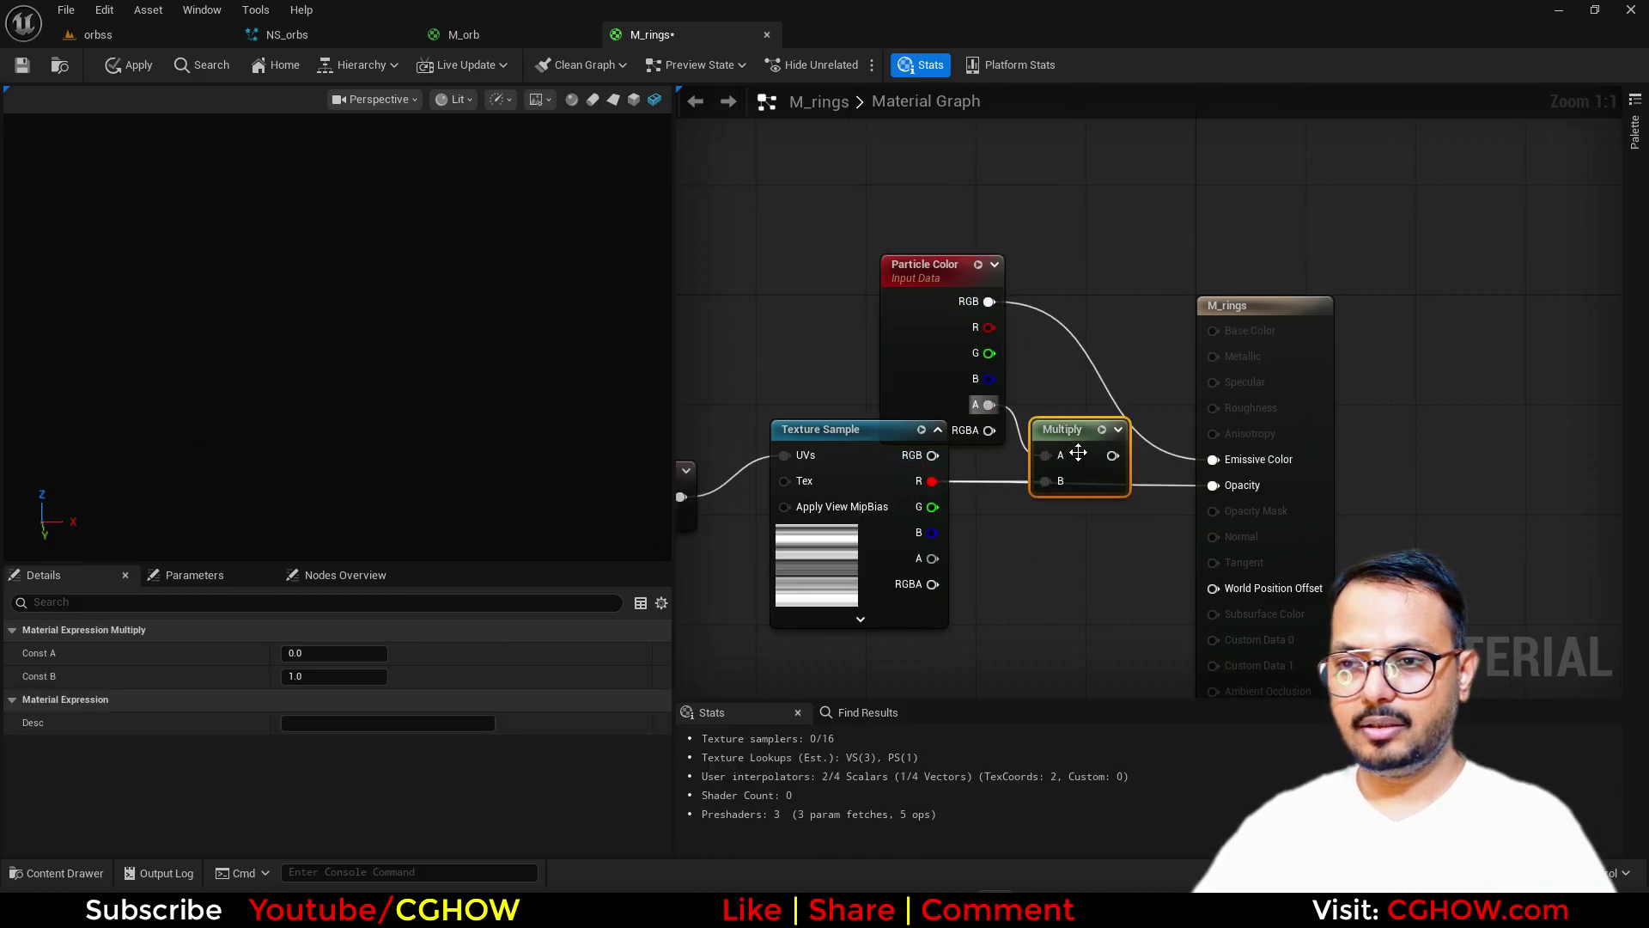
{"action": "left_click_drag", "start_coordinate": [1113, 456], "coordinate": [1214, 486]}
{"action": "right_click_drag", "start_coordinate": [1128, 537], "coordinate": [1170, 473]}
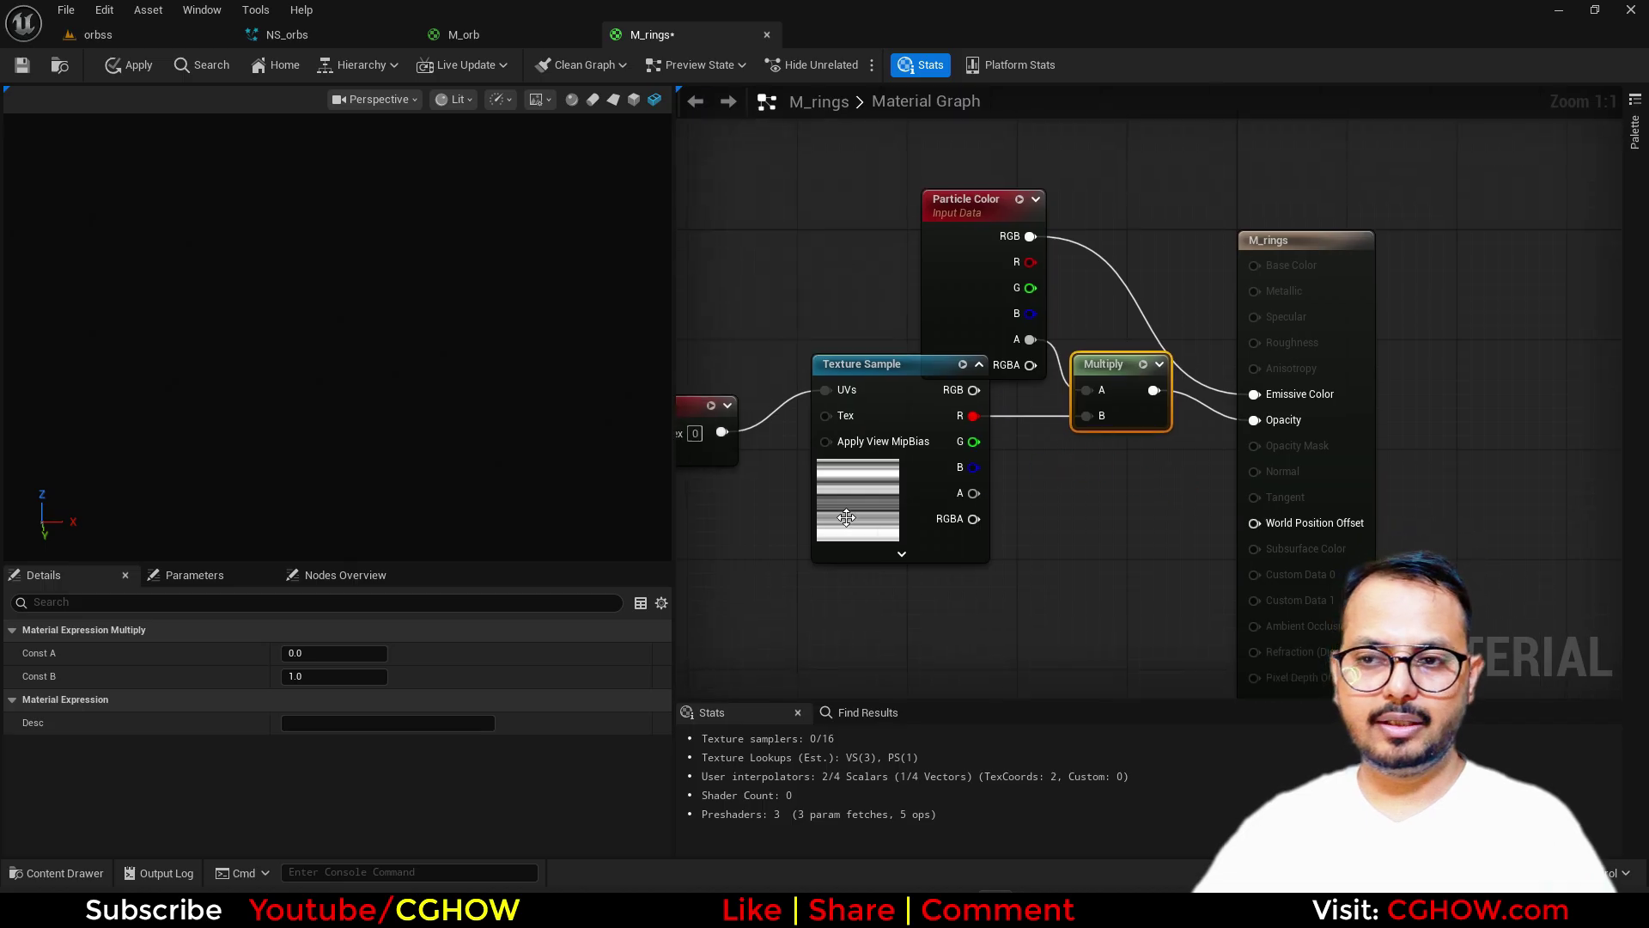
{"action": "left_click_drag", "start_coordinate": [845, 512], "coordinate": [853, 536]}
{"action": "mouse_move", "coordinate": [352, 409]}
{"action": "left_mouse_down"}
{"action": "mouse_move", "coordinate": [353, 428]}
{"action": "mouse_move", "coordinate": [353, 371]}
{"action": "mouse_move", "coordinate": [353, 457]}
{"action": "mouse_move", "coordinate": [352, 408]}
{"action": "left_mouse_up"}
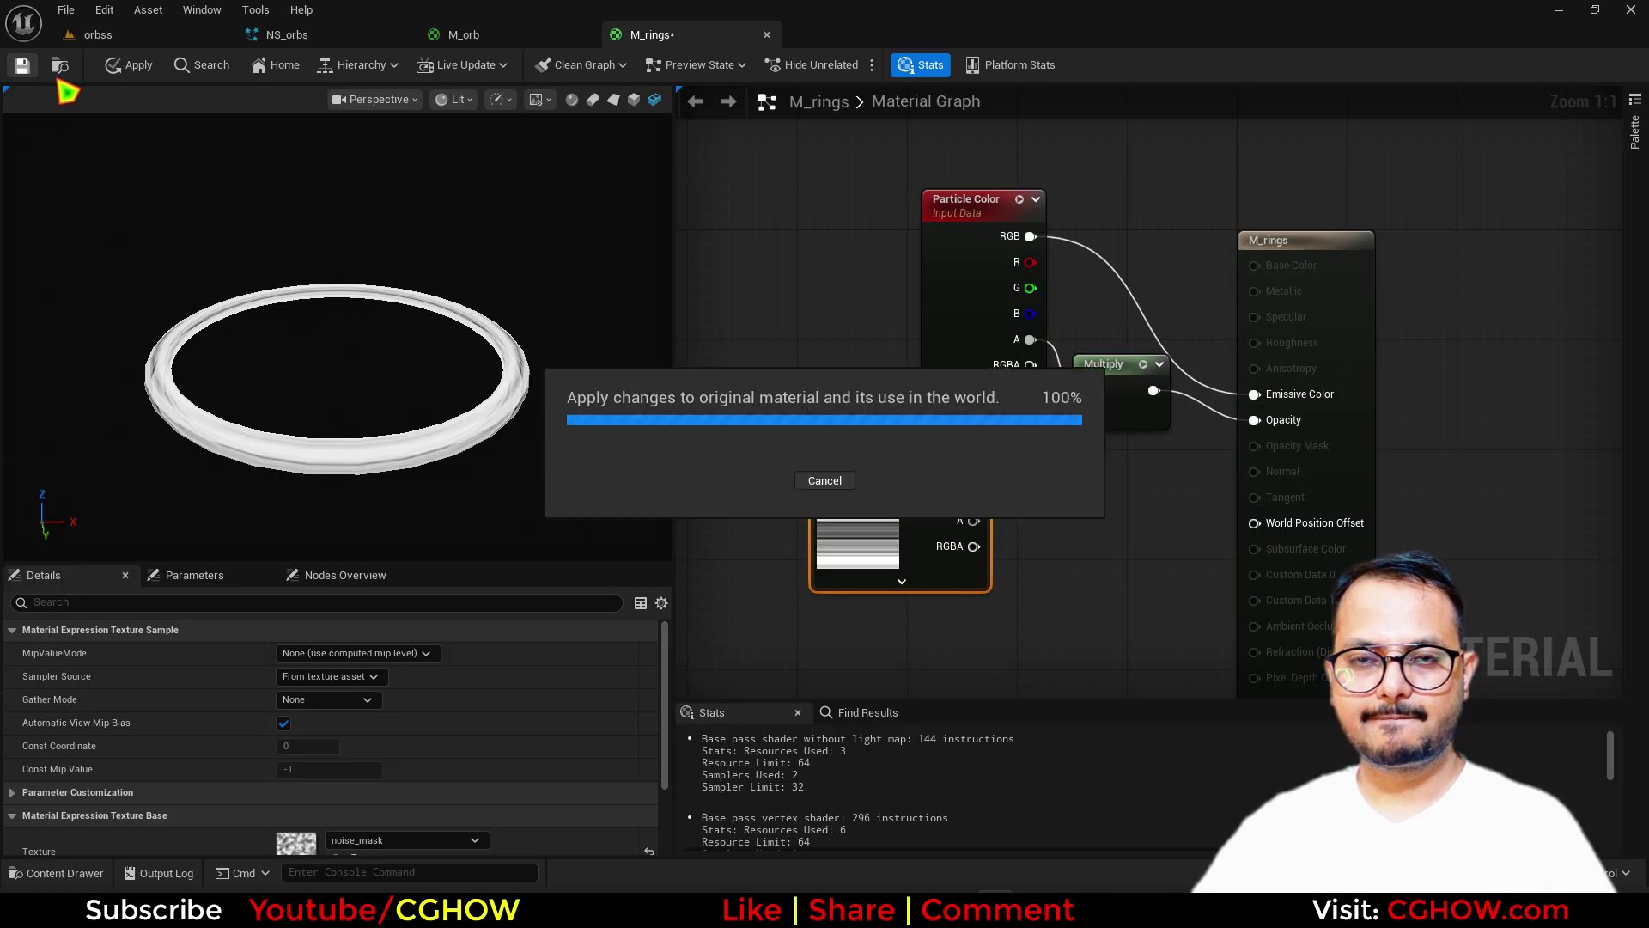
- Locate M_rings in the content browser and assign it as the override material of the Ring emitter's Mesh Renderer in NS_orbs
{"action": "left_click", "coordinate": [59, 67]}
{"action": "left_click", "coordinate": [300, 36]}
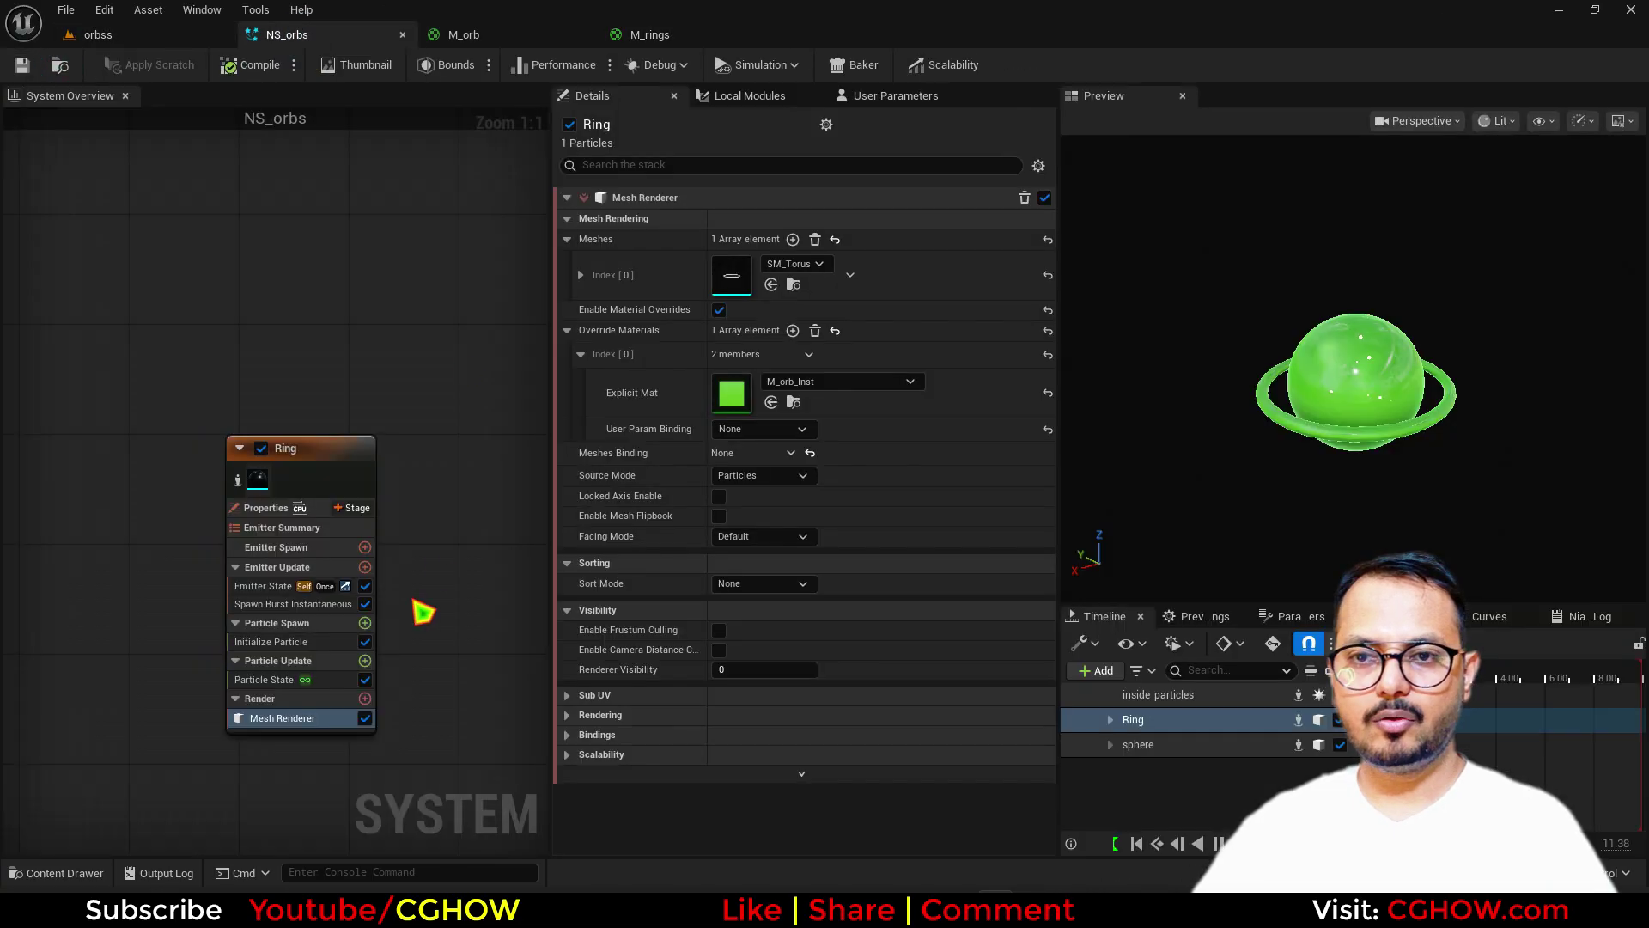
{"action": "left_click", "coordinate": [772, 402]}
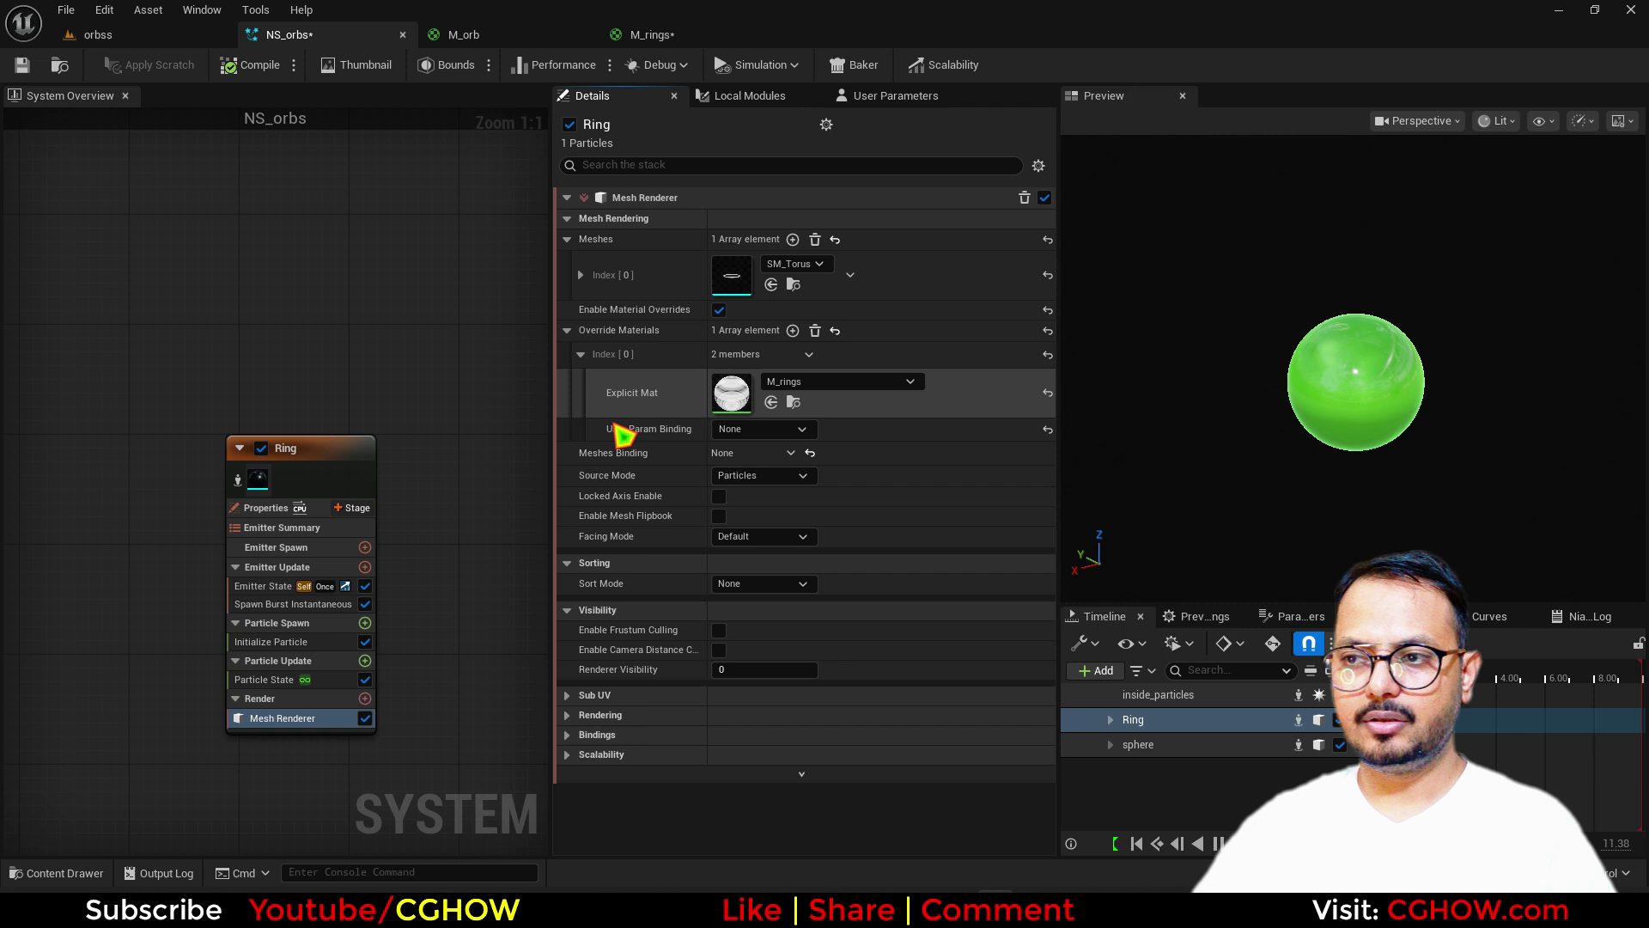
- Set the Ring emitter's Color Mode to Direct Set with an orange colour (FFA300) at value 5, and check the rings in the level
{"action": "left_click", "coordinate": [316, 641]}
{"action": "left_click", "coordinate": [763, 314]}
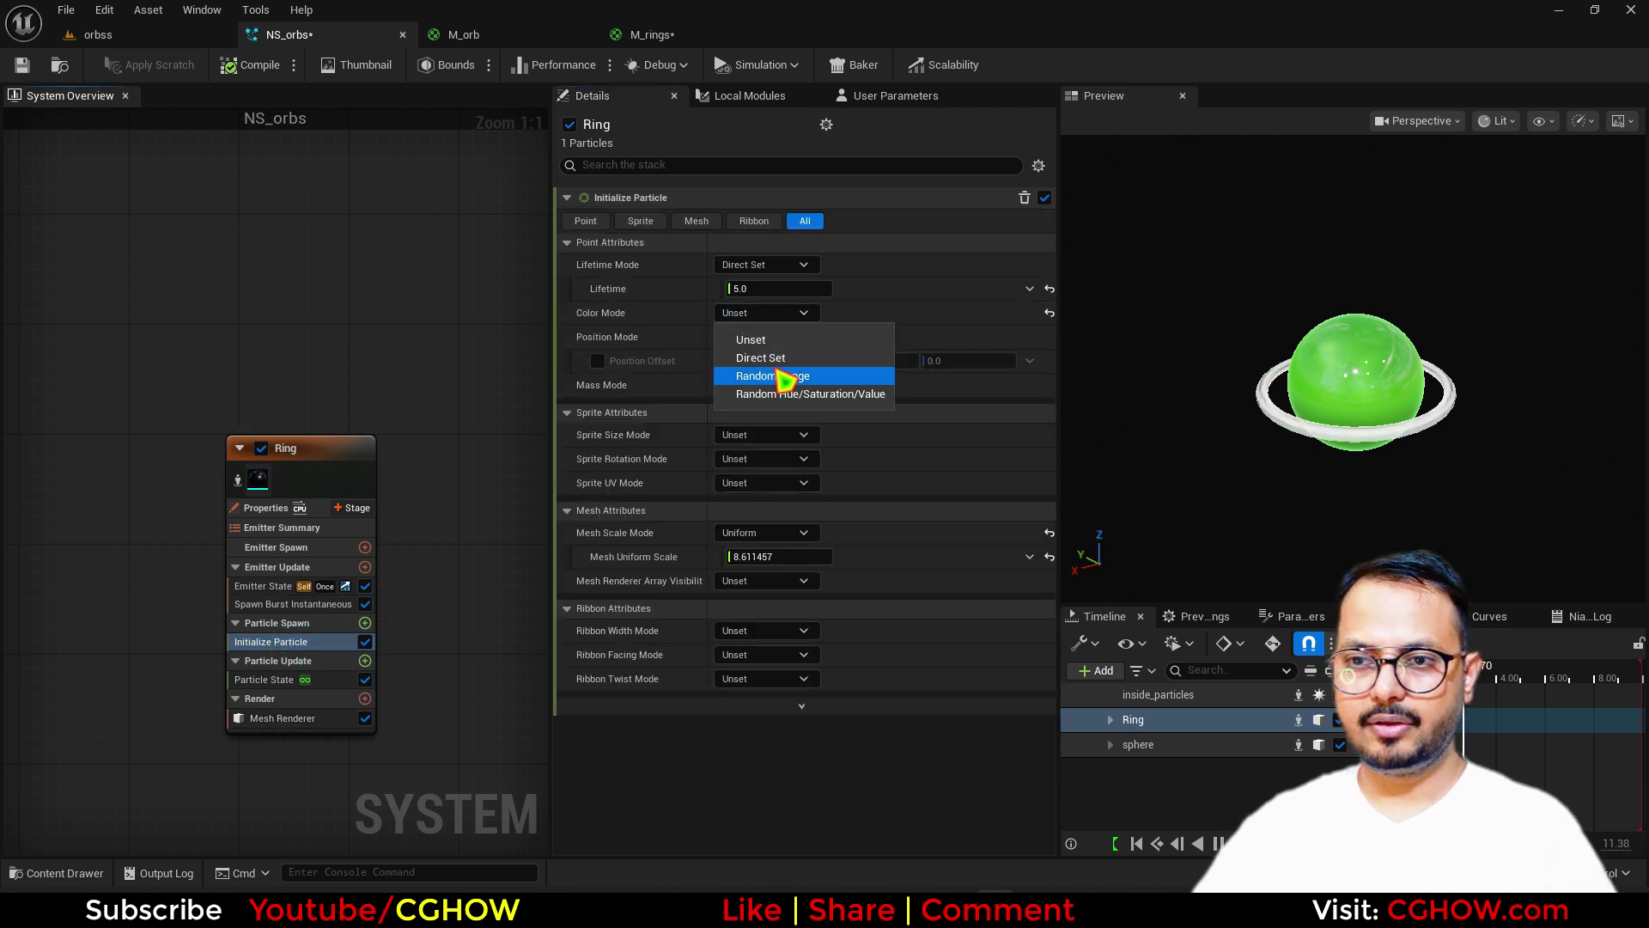
{"action": "left_click", "coordinate": [769, 358]}
{"action": "left_click", "coordinate": [782, 337]}
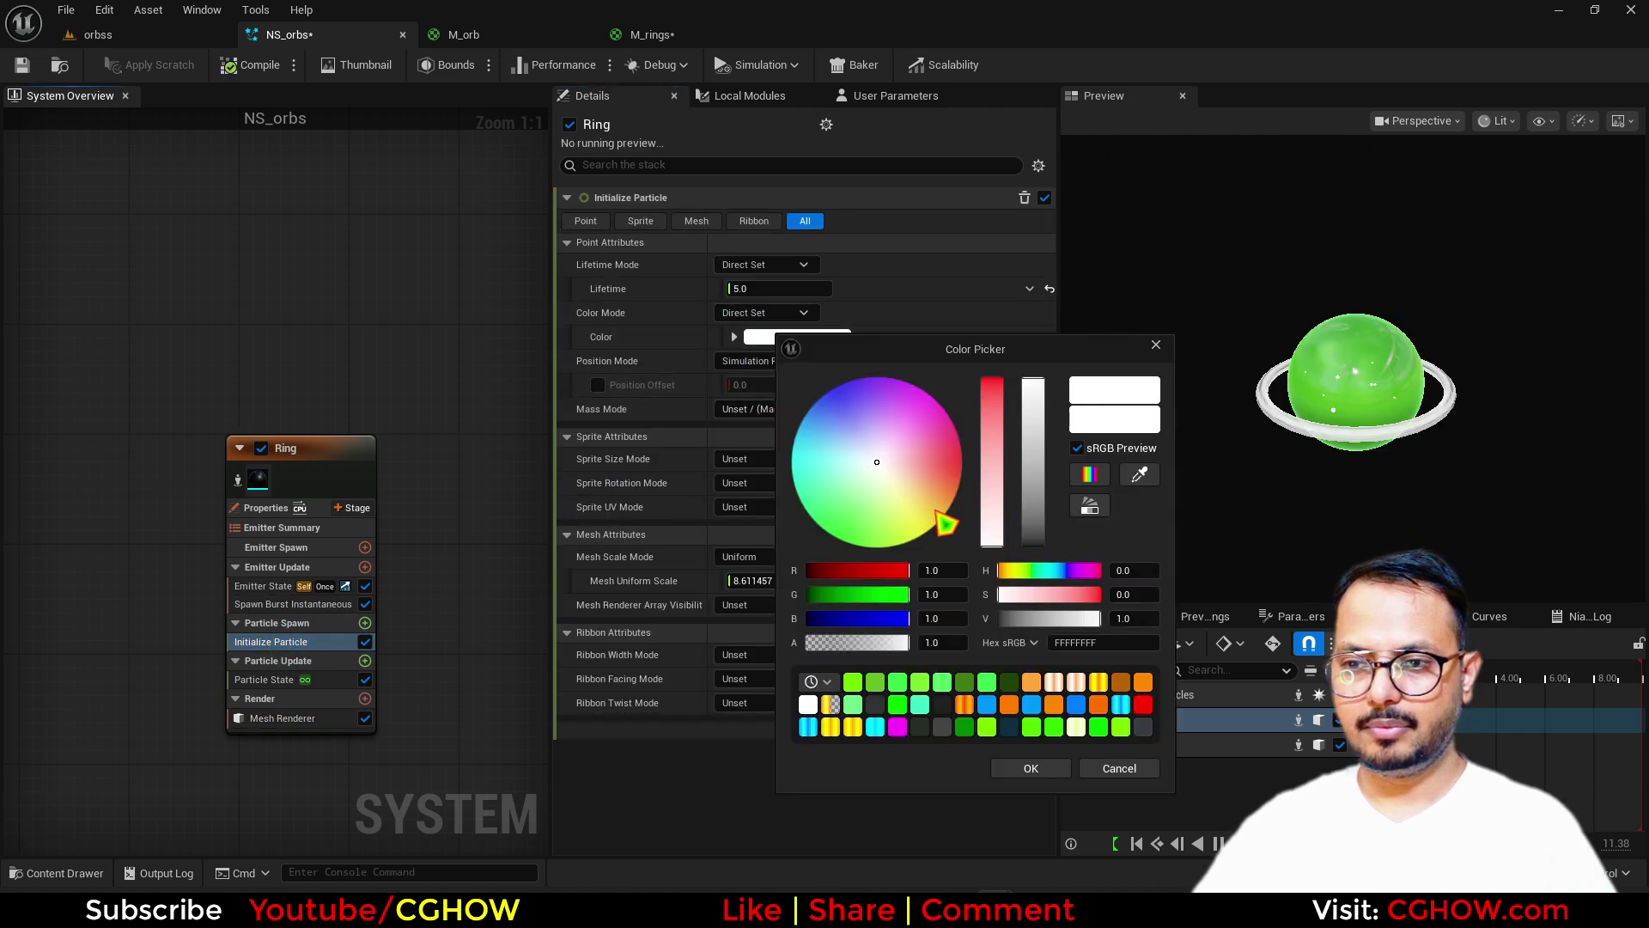
{"action": "left_click_drag", "start_coordinate": [945, 524], "coordinate": [969, 511]}
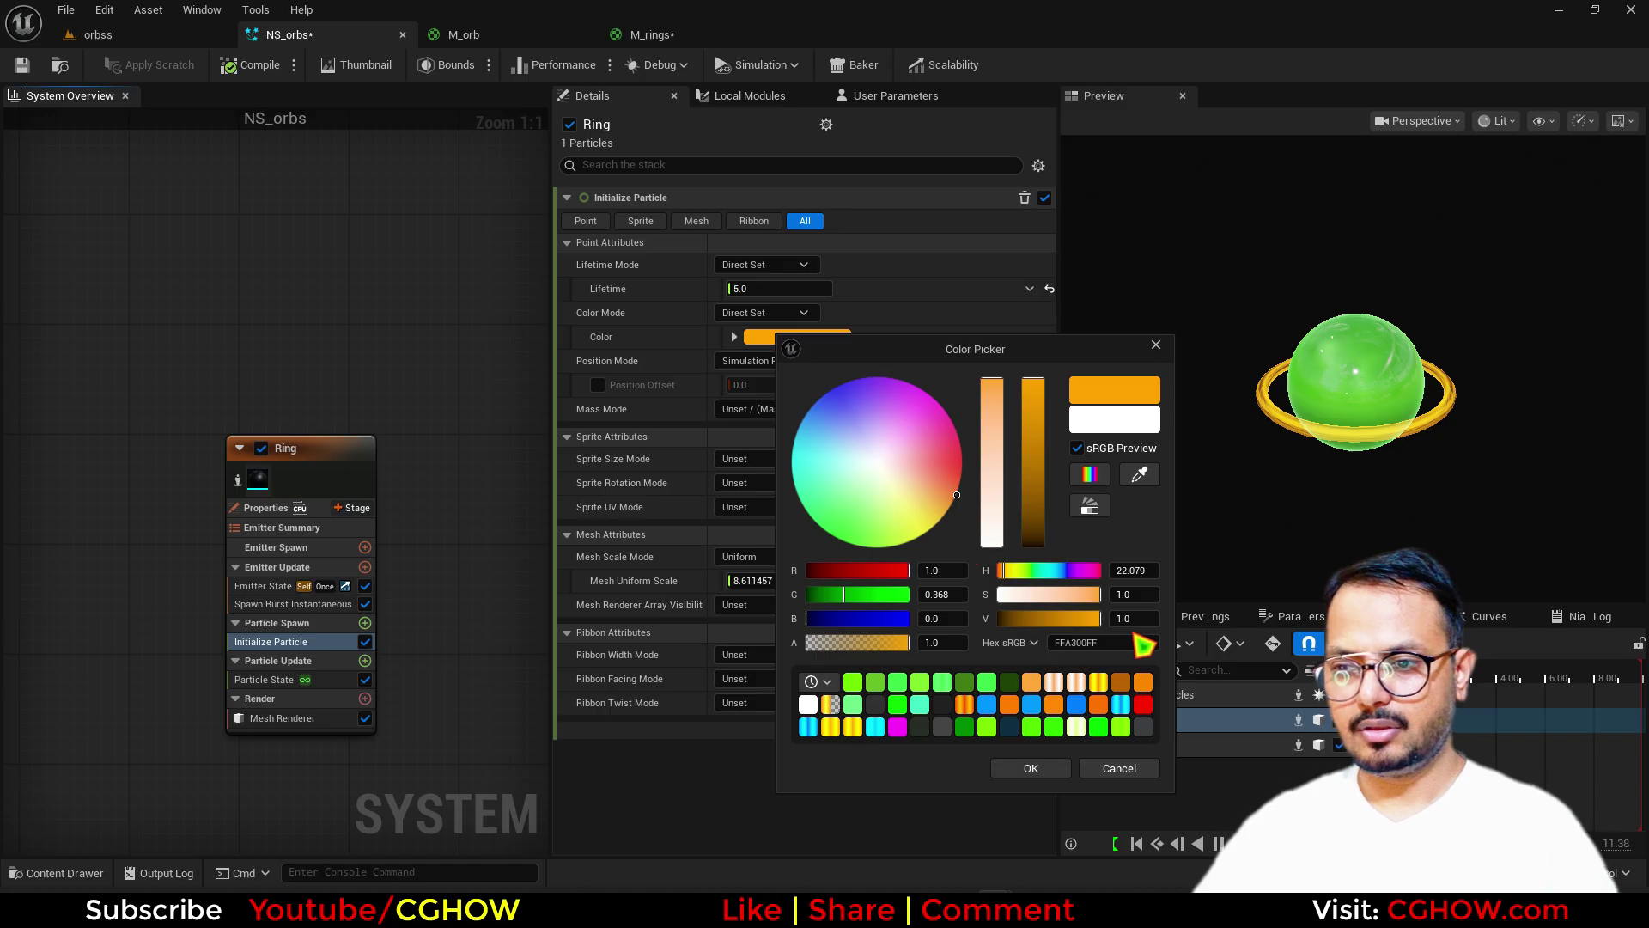
{"action": "left_click", "coordinate": [1134, 621]}
{"action": "type", "text": "5"}
{"action": "key", "text": "Return"}
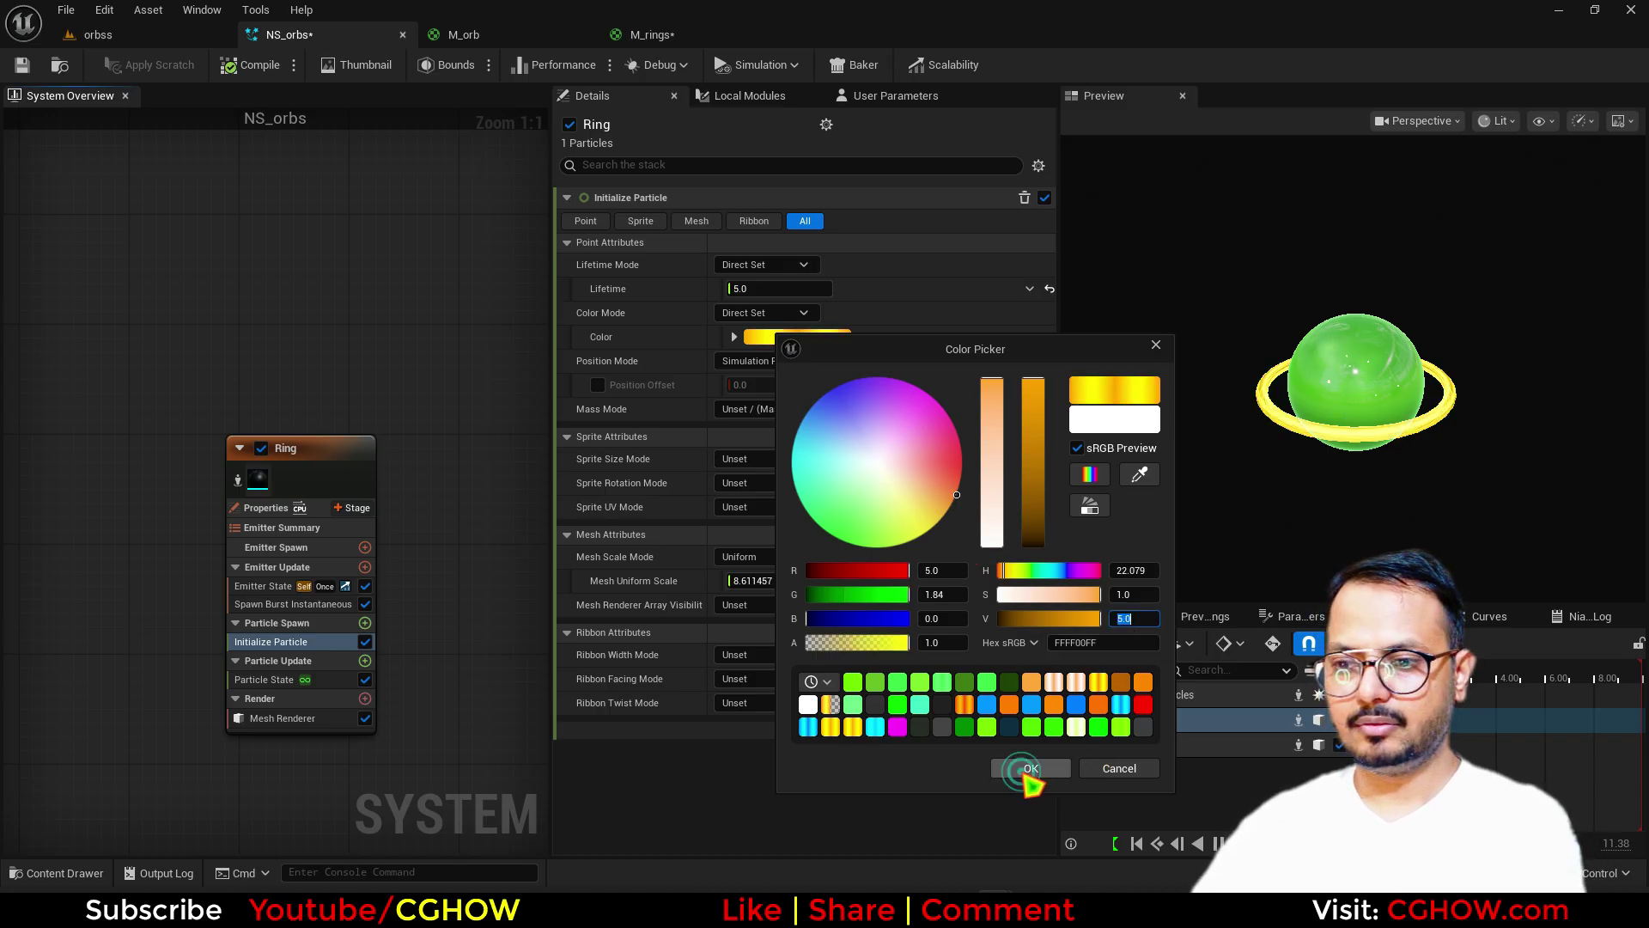
{"action": "left_click", "coordinate": [1027, 771]}
{"action": "left_click", "coordinate": [132, 46]}
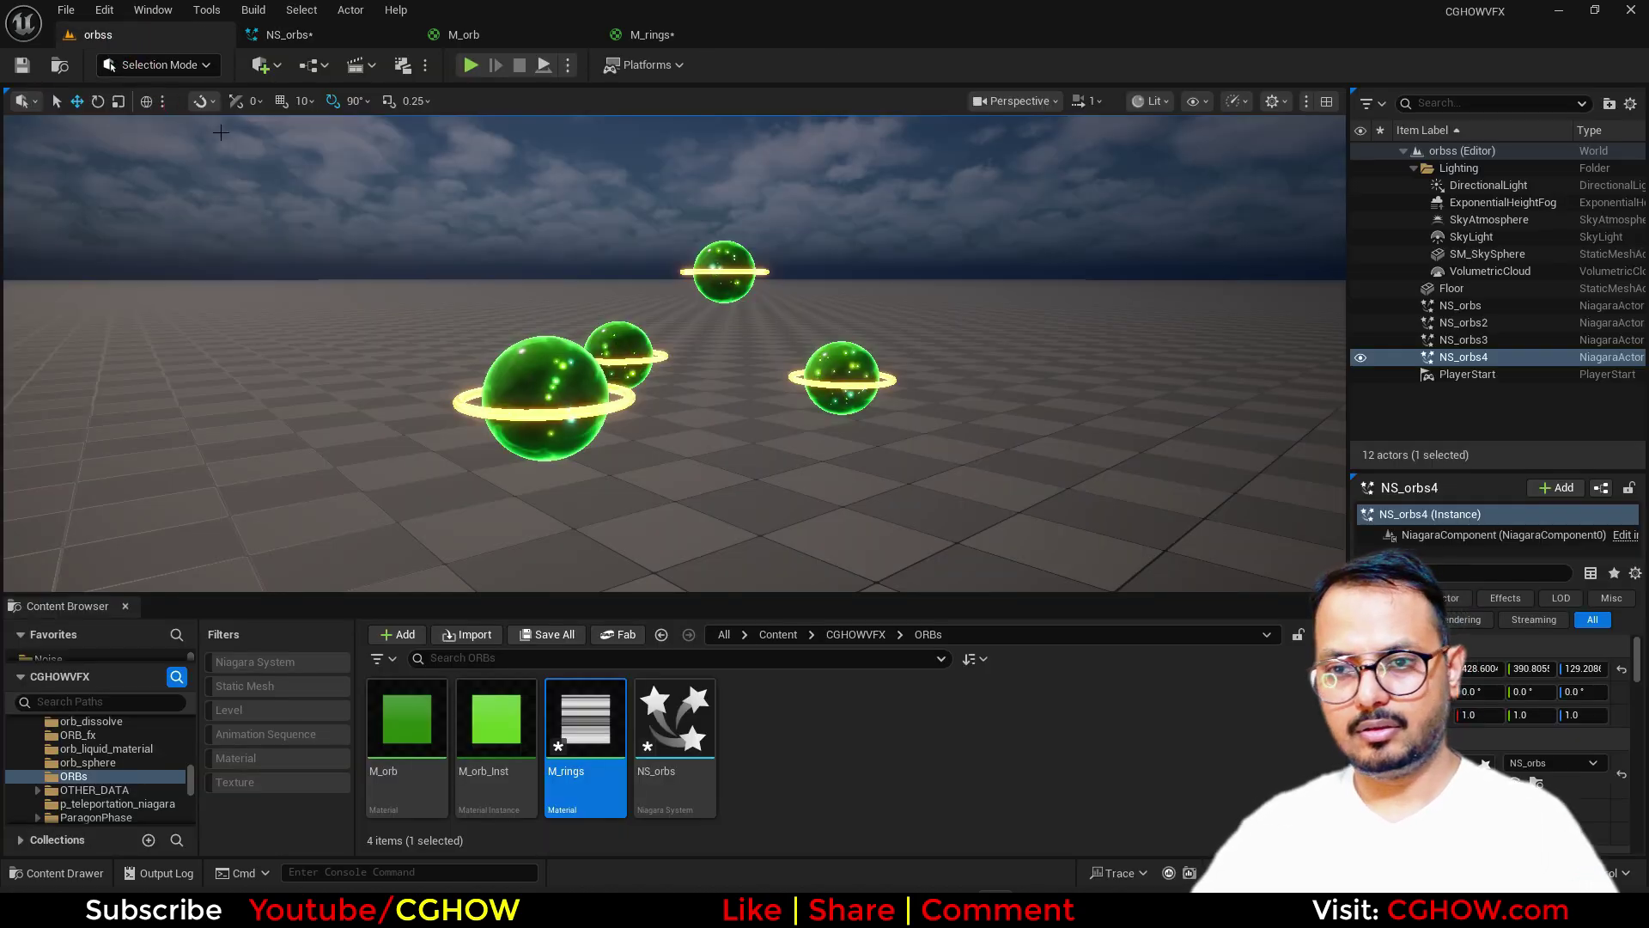
{"action": "scroll", "coordinate": [492, 421], "scroll_direction": "up", "scroll_amount": 6}
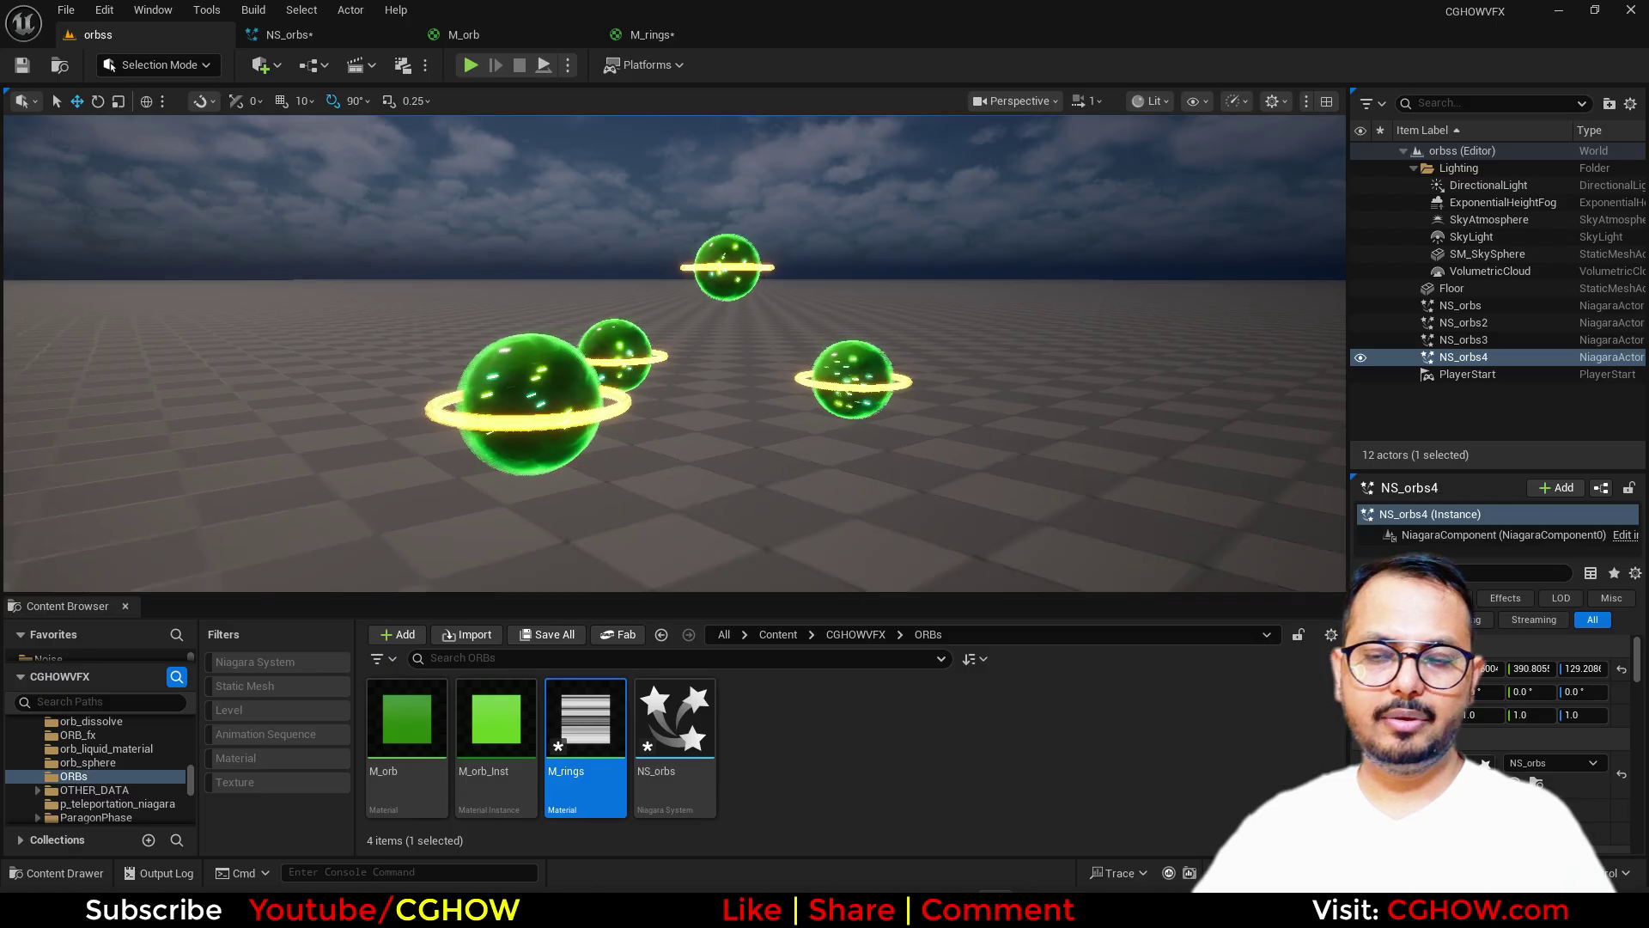
{"action": "middle_click_drag", "start_coordinate": [491, 421], "coordinate": [389, 443]}
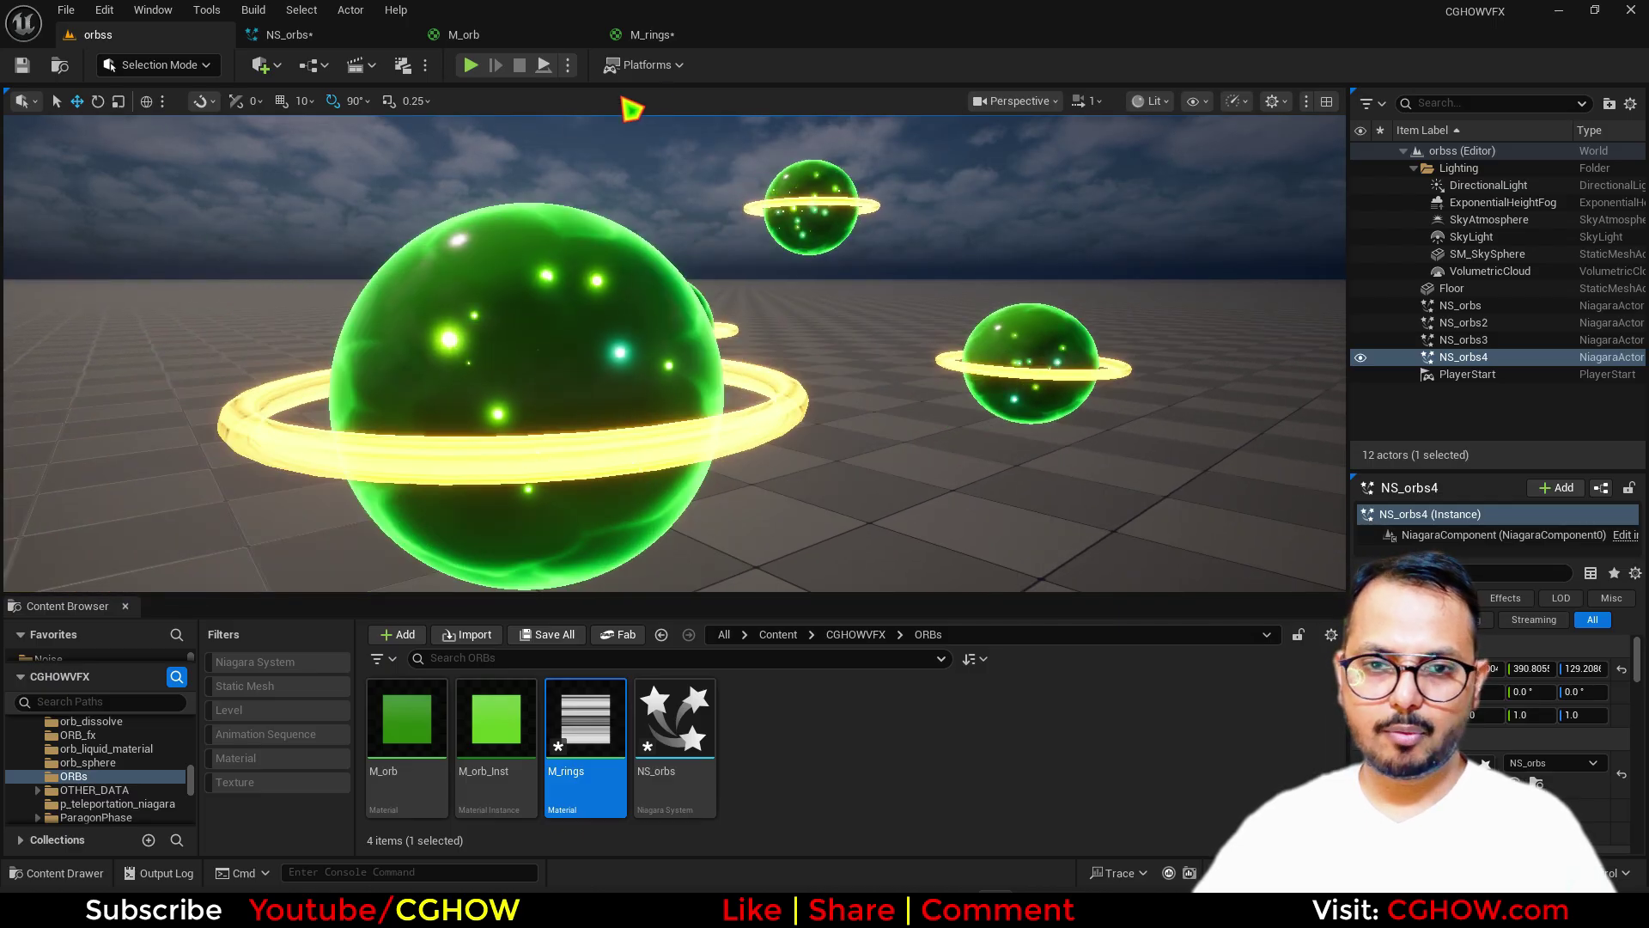
- In M_rings, insert a Subtract node between the texture sample's red channel and the B input of the opacity Multiply
{"action": "left_click", "coordinate": [747, 35]}
{"action": "right_click_drag", "start_coordinate": [961, 503], "coordinate": [975, 498]}
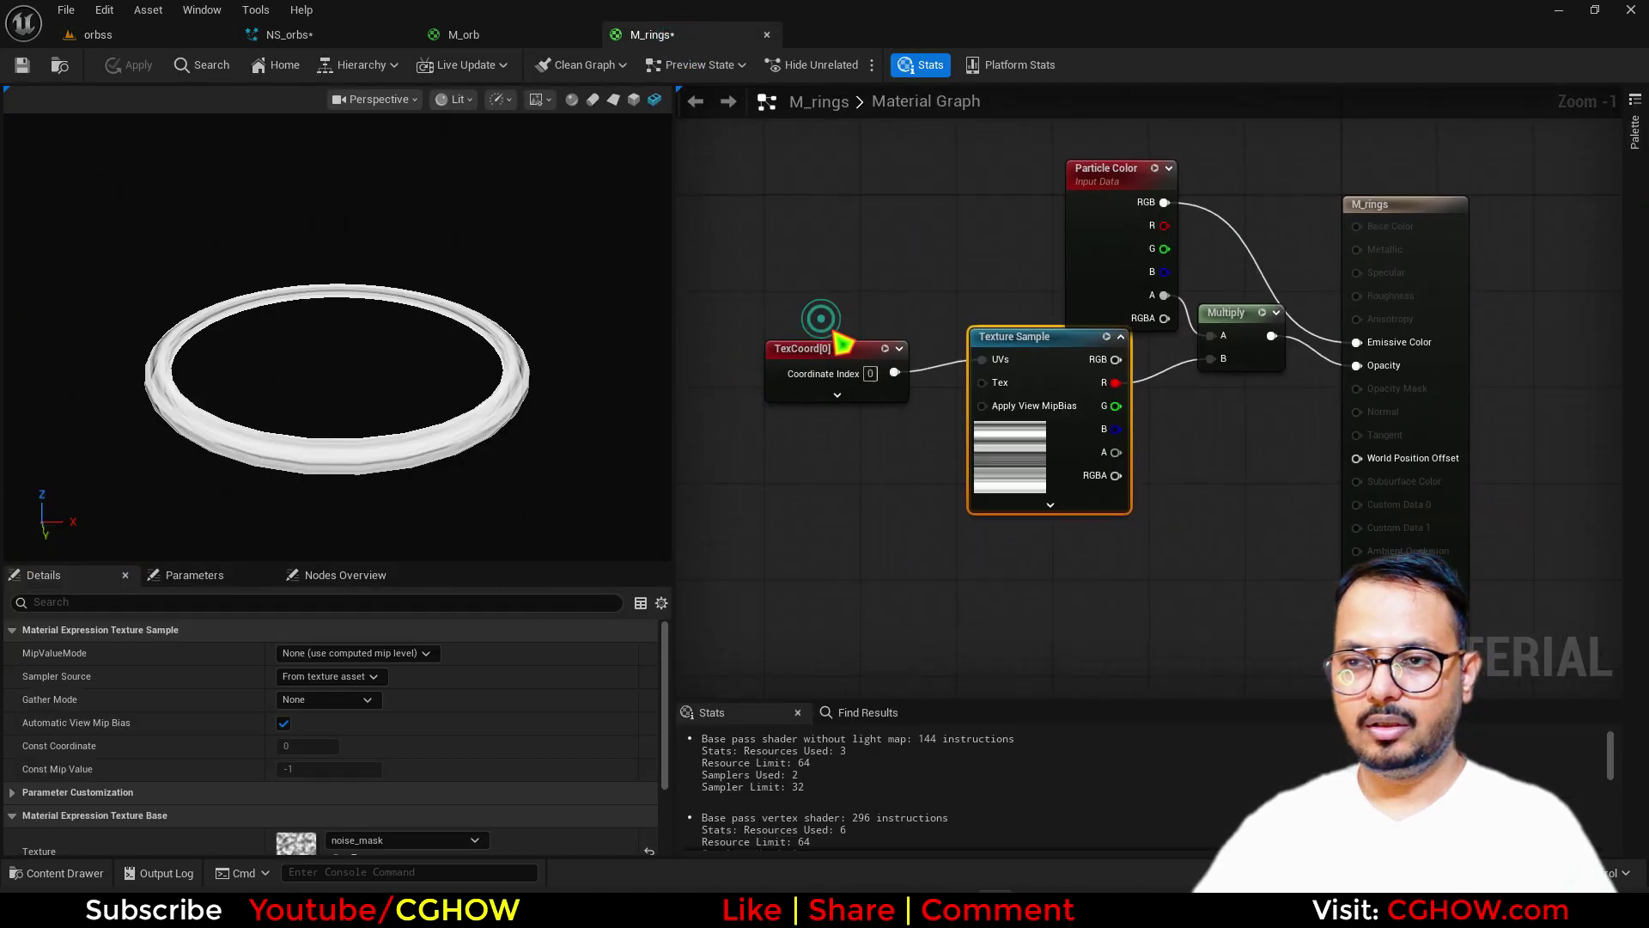
{"action": "left_click", "coordinate": [843, 343], "text": "ctrl"}
{"action": "left_click_drag", "start_coordinate": [1005, 456], "coordinate": [826, 468]}
{"action": "left_click", "coordinate": [994, 421]}
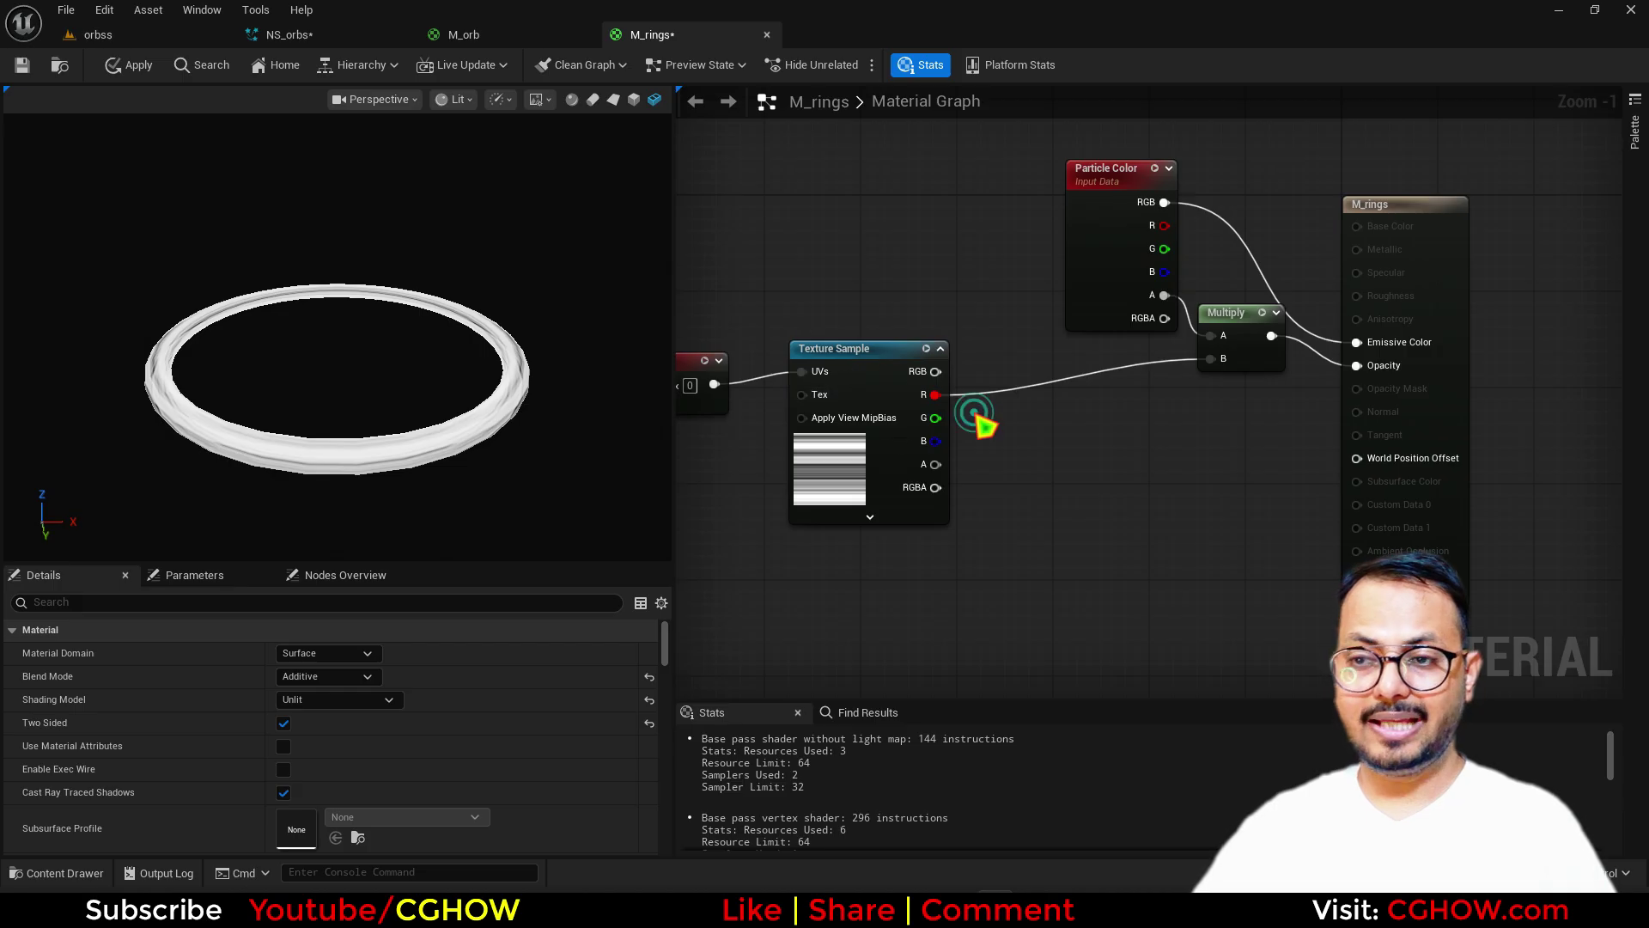
{"action": "right_click", "coordinate": [1010, 481]}
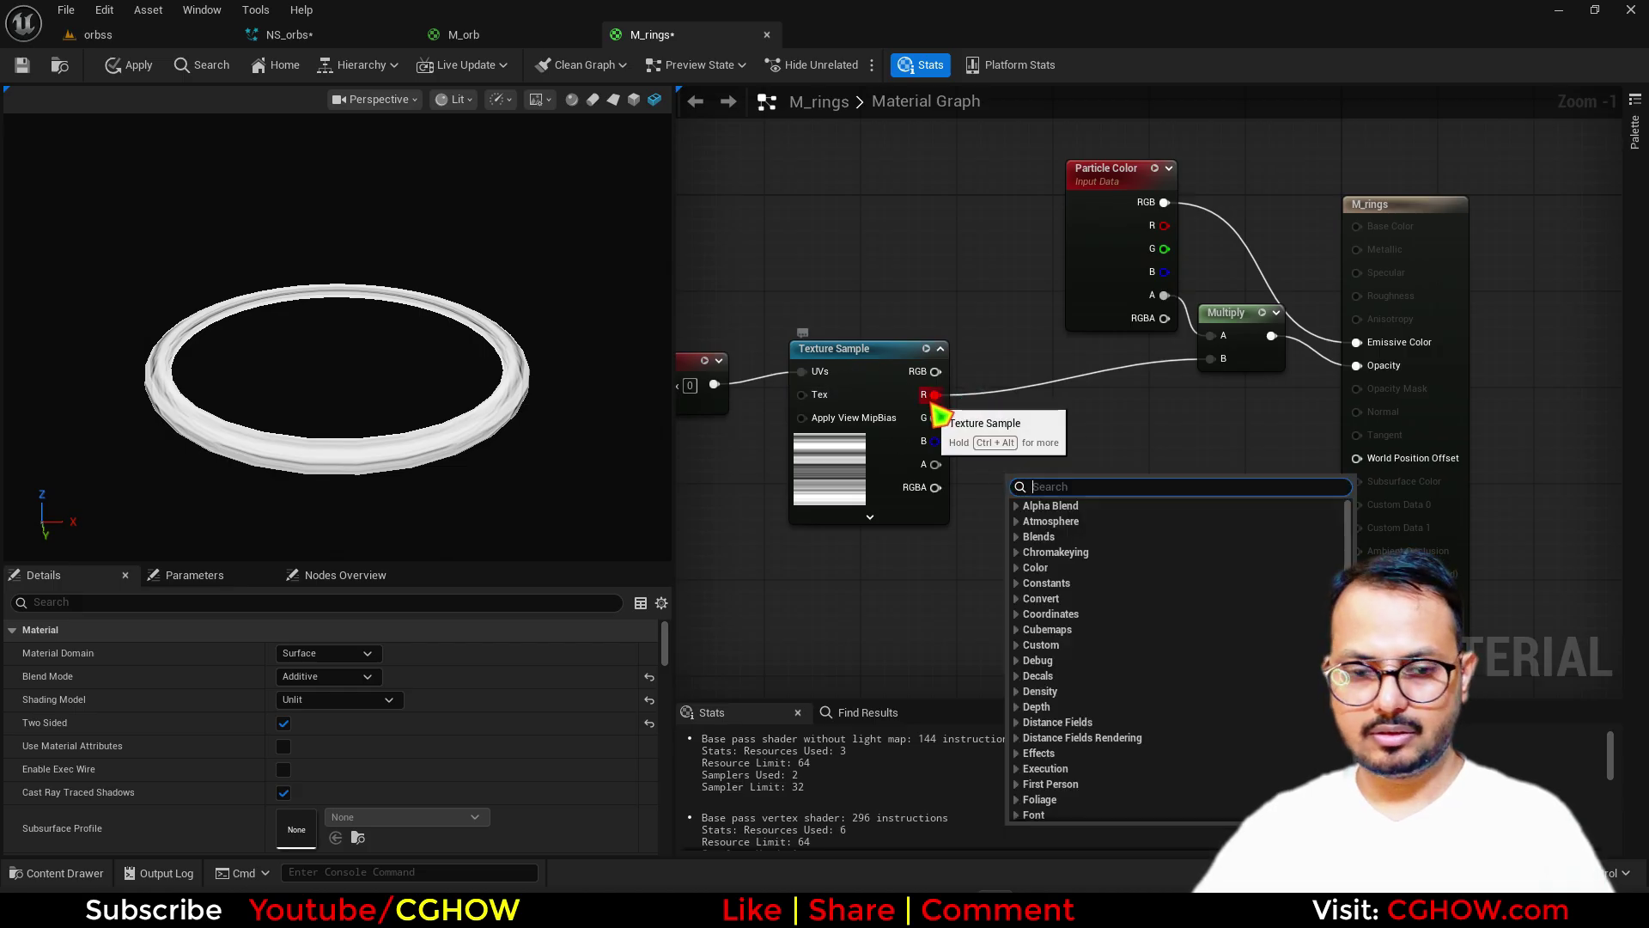
{"action": "left_click_drag", "start_coordinate": [934, 399], "coordinate": [997, 398]}
{"action": "type", "text": "su"}
{"action": "left_click", "coordinate": [1037, 442]}
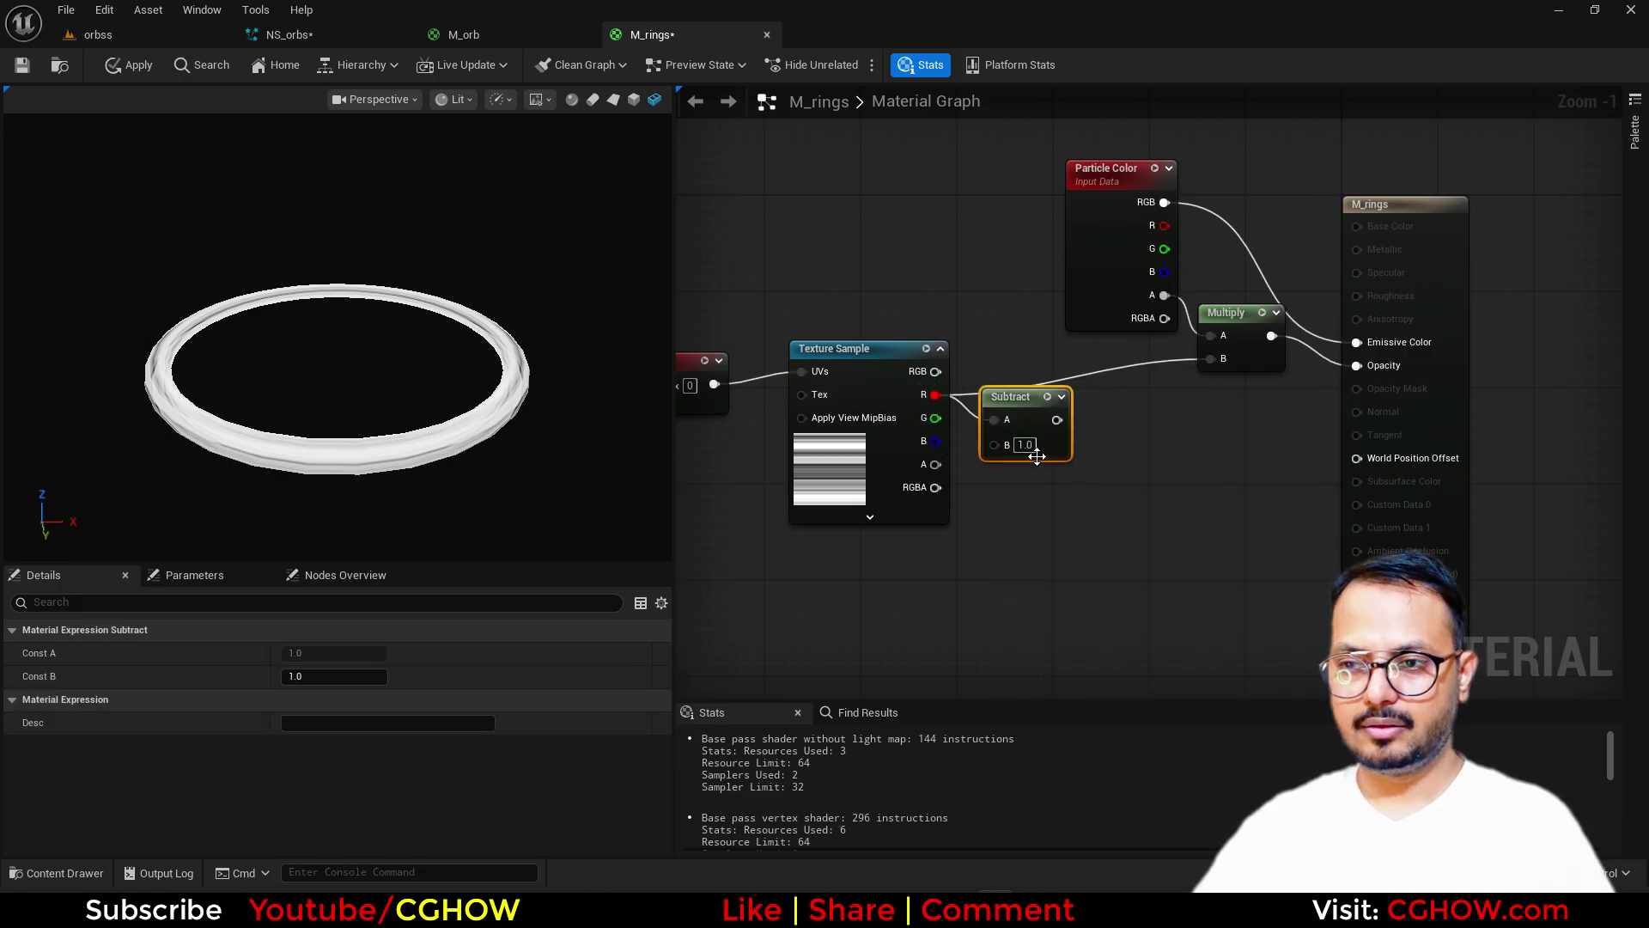
{"action": "left_click_drag", "start_coordinate": [1195, 372], "coordinate": [1211, 359]}
- Add a Dynamic Parameter node with its first parameter named dissolve and connect that output to the Subtract node's B input
{"action": "right_click", "coordinate": [1055, 511]}
{"action": "type", "text": "dy"}
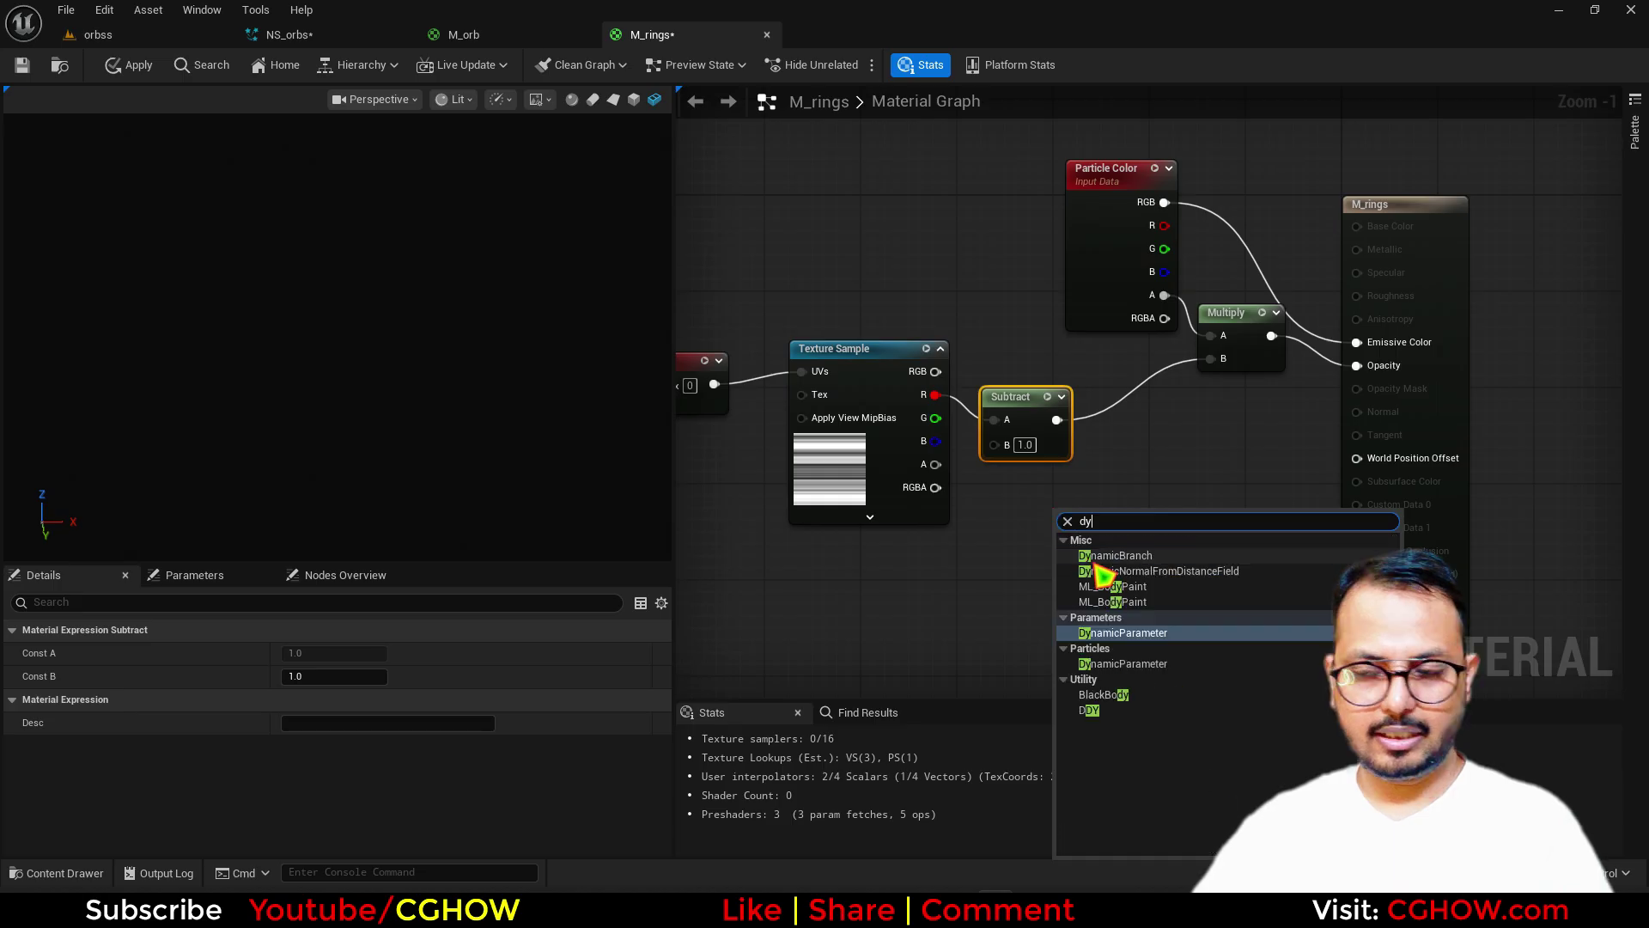
{"action": "left_click", "coordinate": [1120, 661]}
{"action": "left_click_drag", "start_coordinate": [1200, 551], "coordinate": [994, 442]}
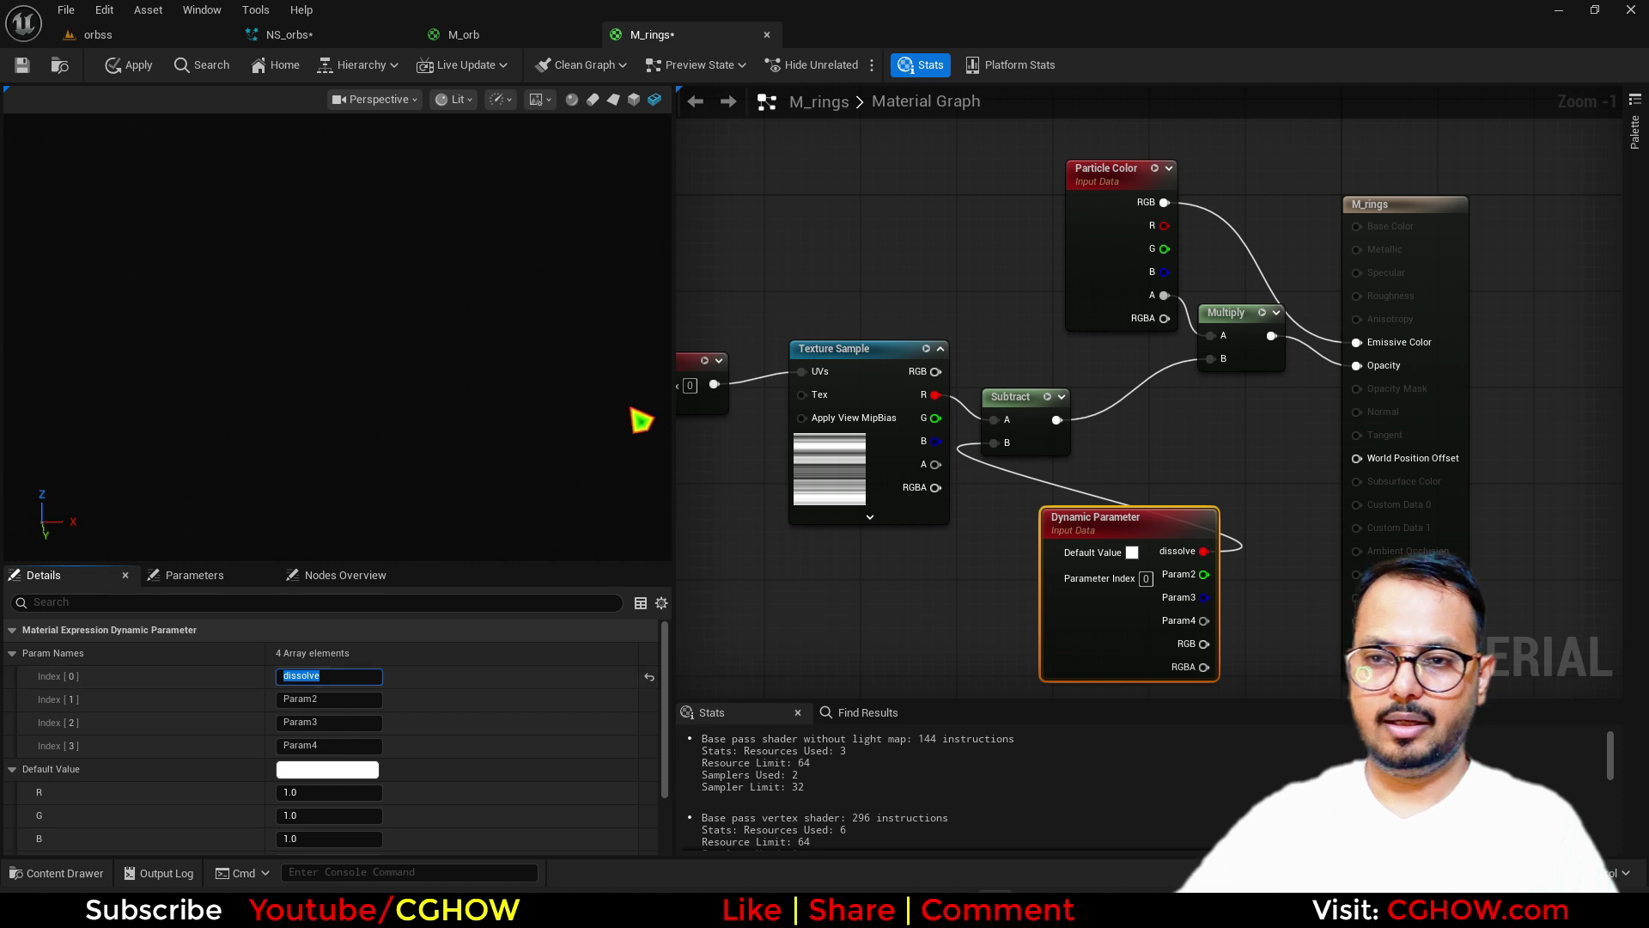
- Insert a Multiply node between the TexCoord node and the texture sample's UVs
{"action": "right_click_drag", "start_coordinate": [767, 482], "coordinate": [938, 478]}
{"action": "left_click_drag", "start_coordinate": [815, 365], "coordinate": [971, 369]}
{"action": "key", "text": "m"}
{"action": "left_click", "coordinate": [832, 407]}
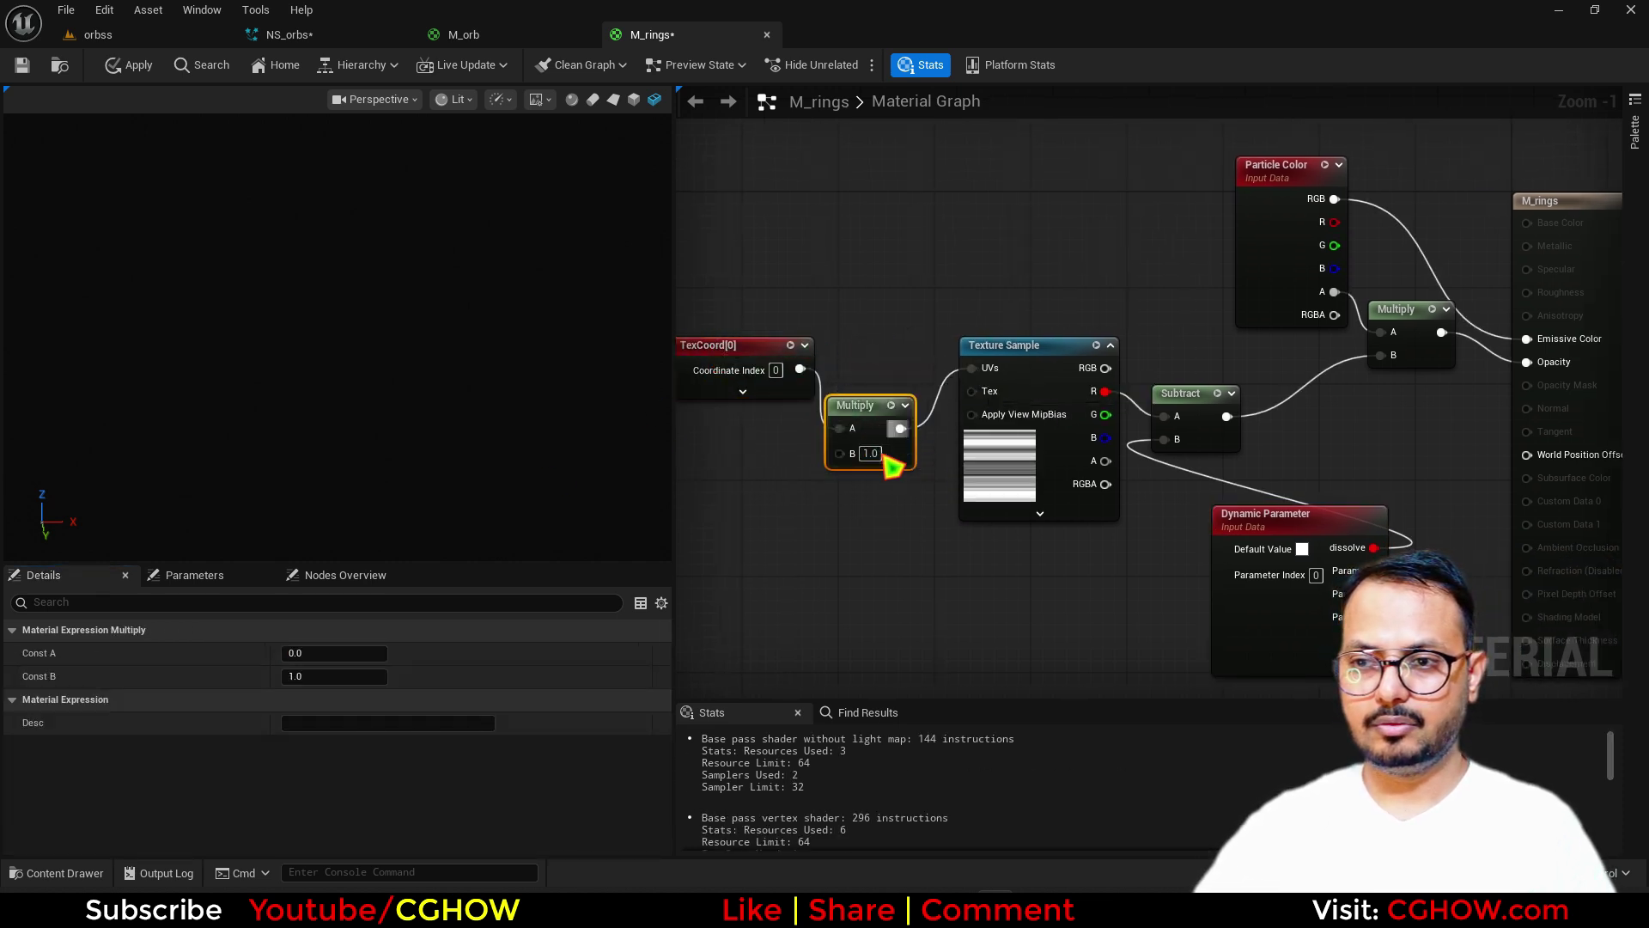
- Connect the Dynamic Parameter's second output to the UV Multiply's B input, name it tile, and save M_rings
{"action": "left_click_drag", "start_coordinate": [1370, 569], "coordinate": [1373, 570]}
{"action": "left_click_drag", "start_coordinate": [1296, 641], "coordinate": [1283, 641]}
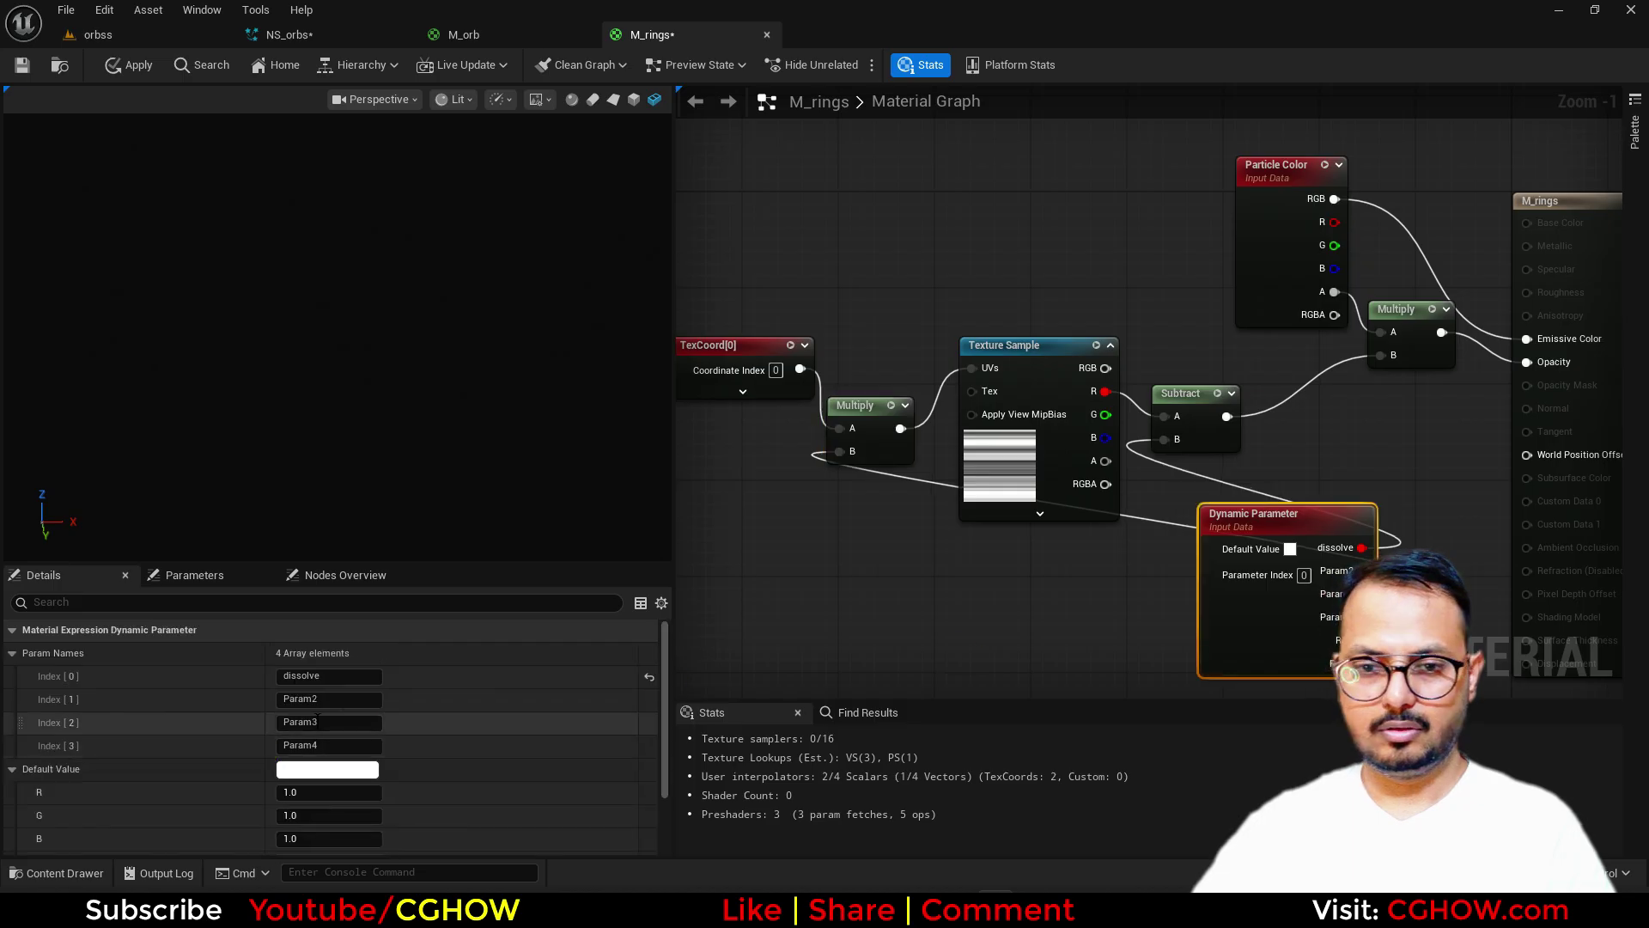
{"action": "type", "text": "tile"}
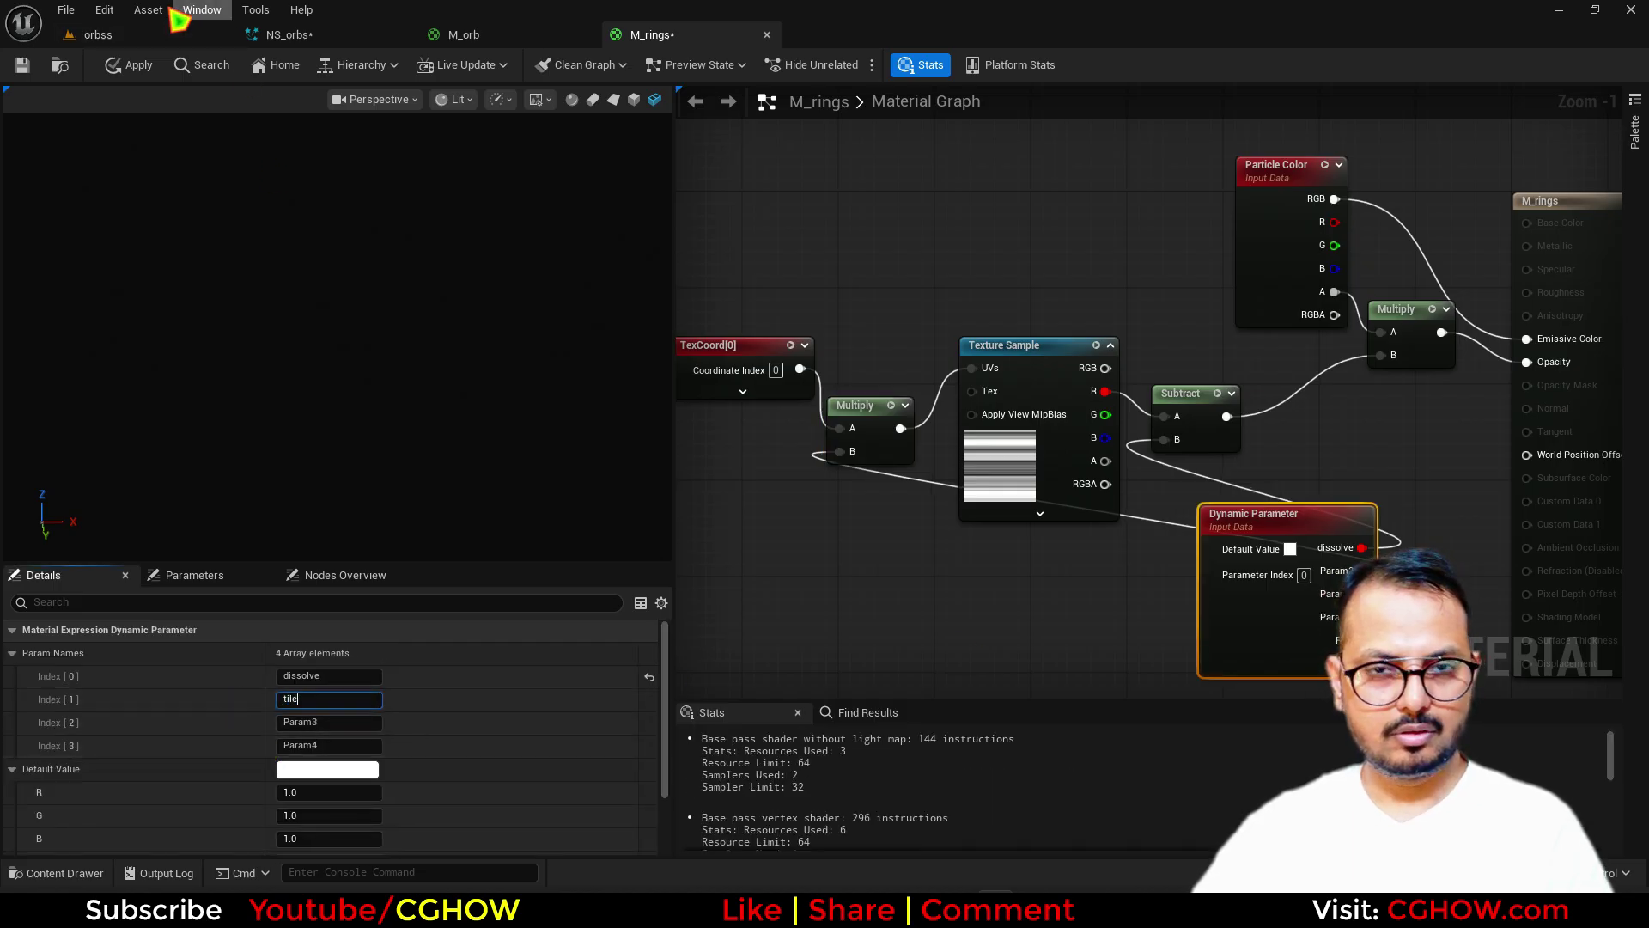
{"action": "left_click", "coordinate": [28, 72]}
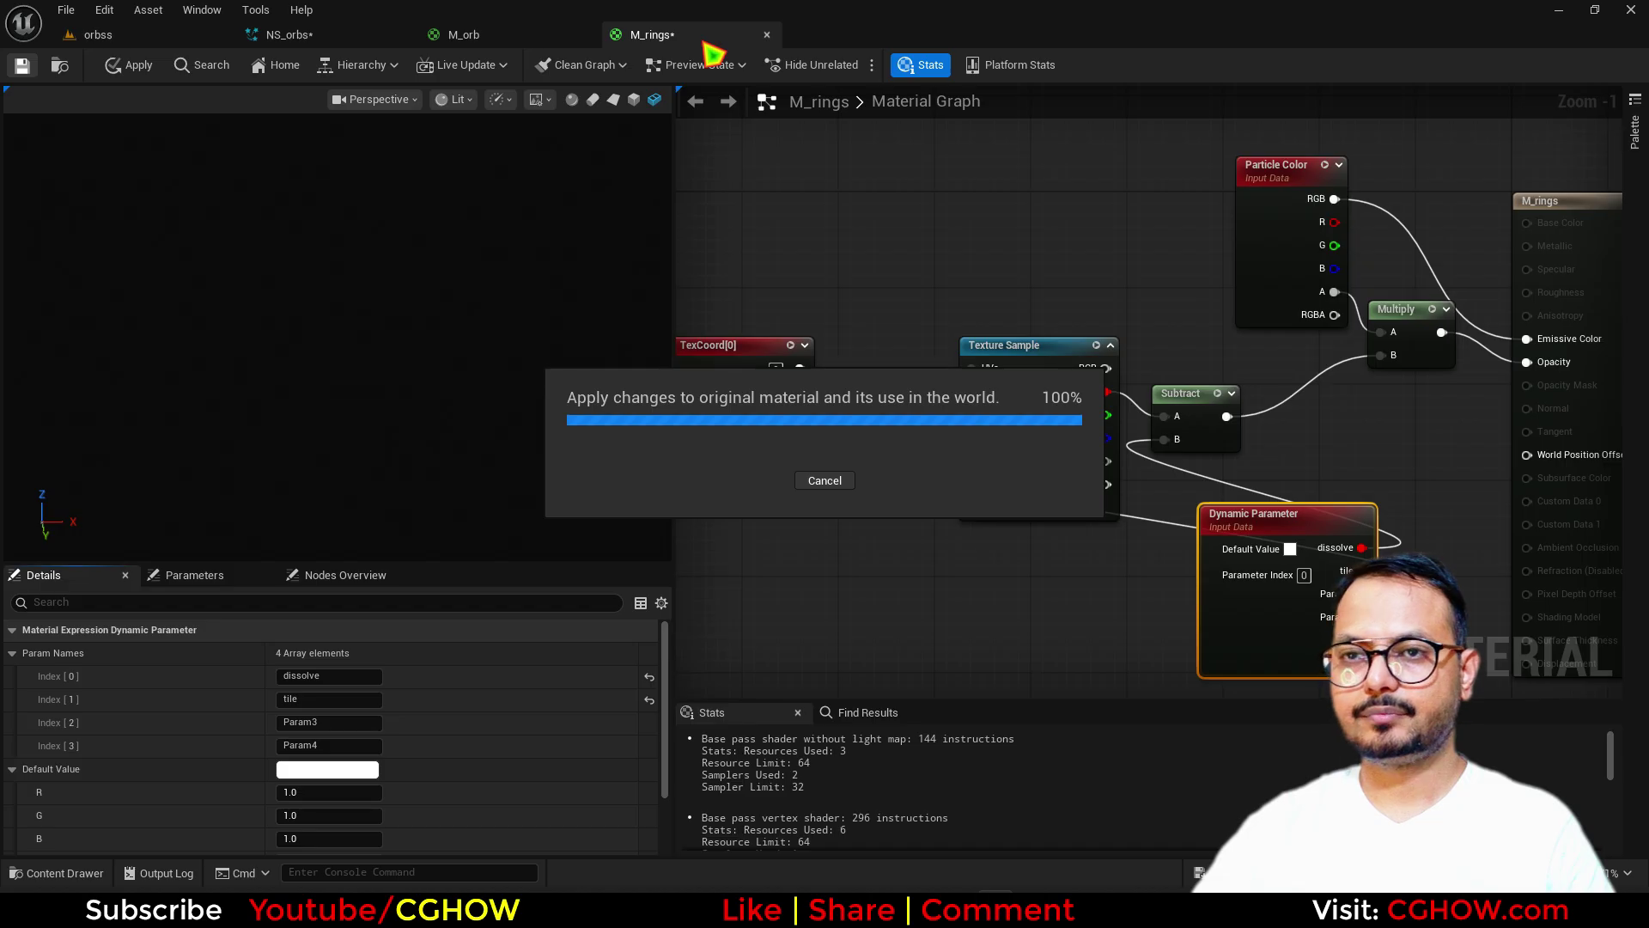
- Close the material editors and add a Dynamic Material Parameters module to the Ring emitter's Particle Update in NS_orbs
{"action": "left_click", "coordinate": [563, 39]}
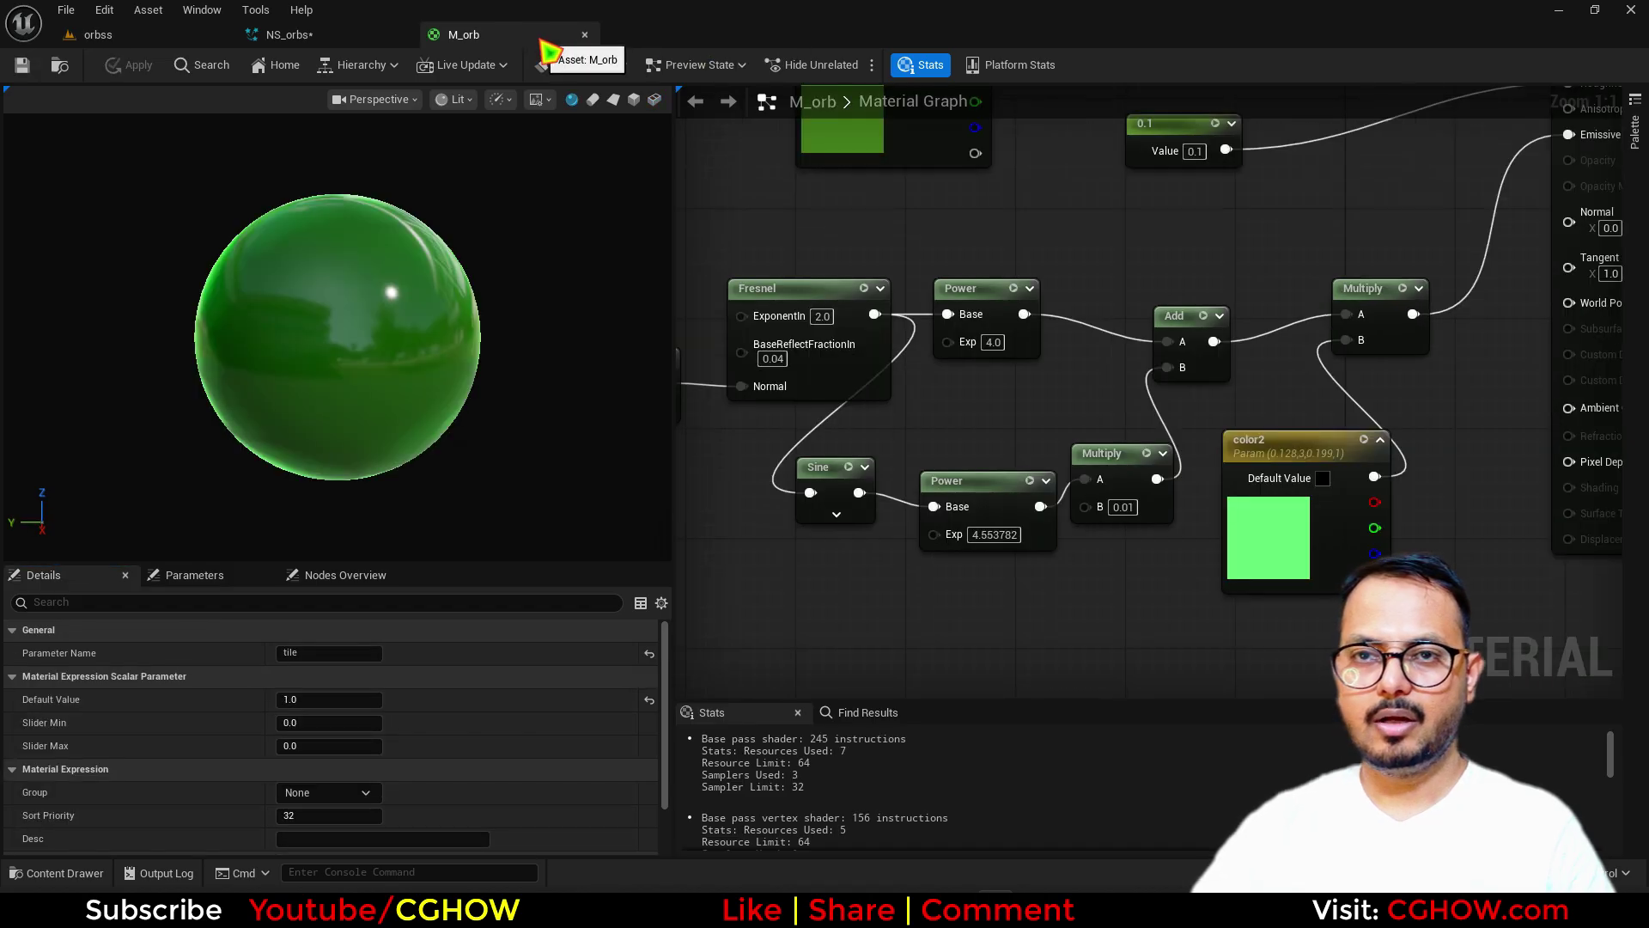
{"action": "left_click", "coordinate": [379, 39]}
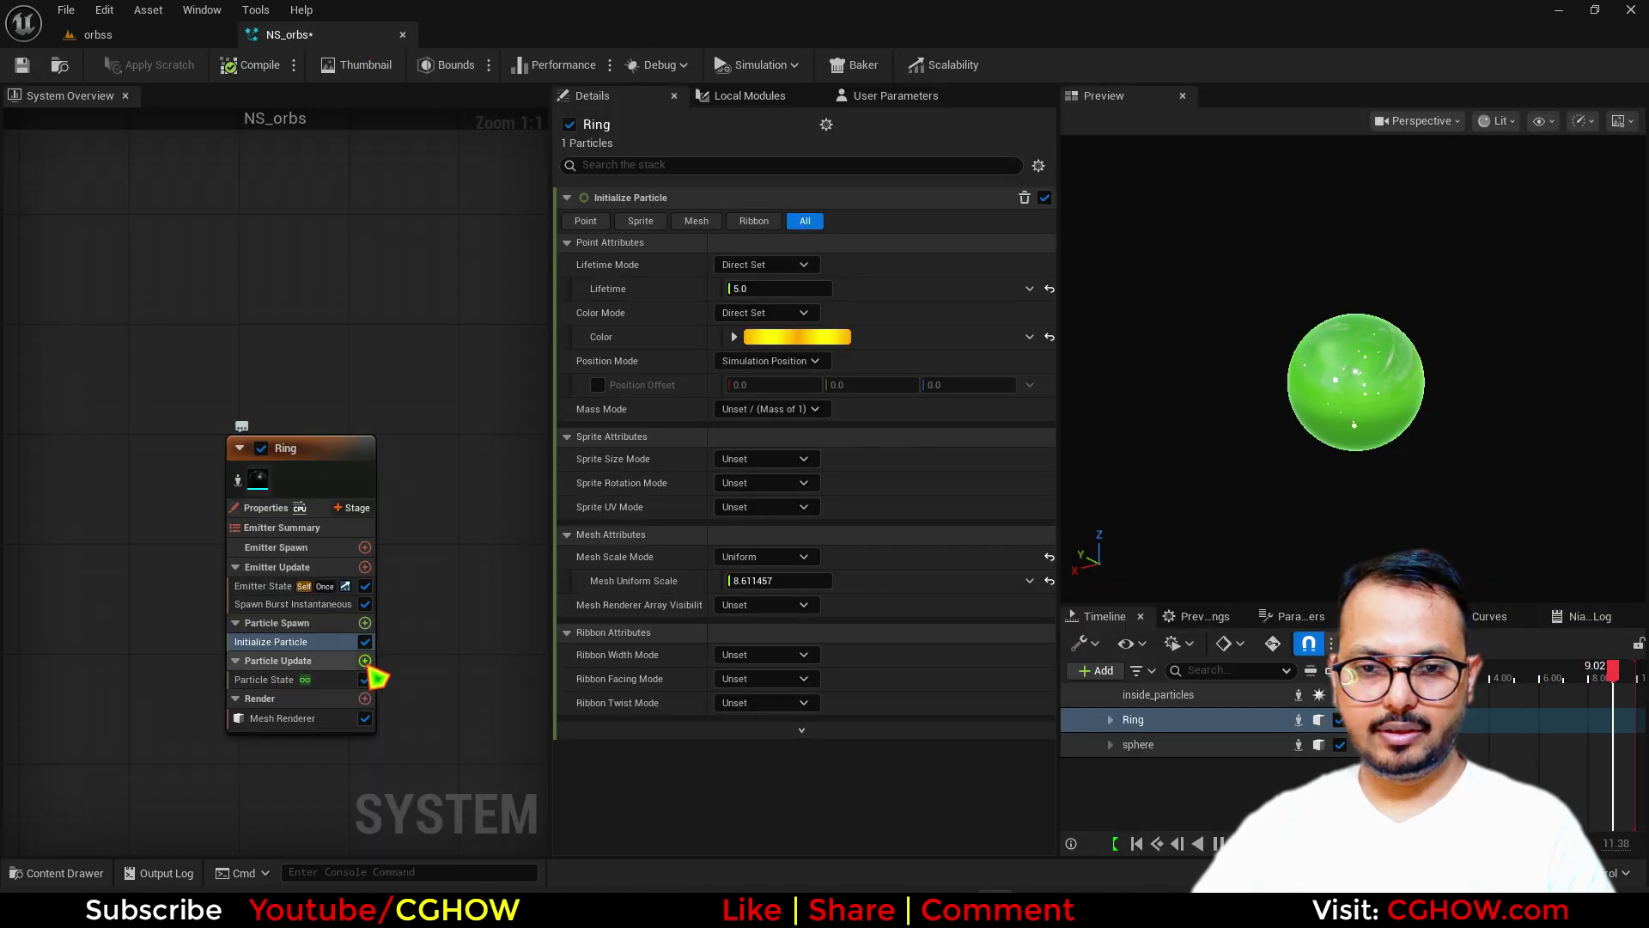
{"action": "left_click", "coordinate": [365, 662]}
{"action": "type", "text": "dy"}
{"action": "left_click", "coordinate": [464, 386]}
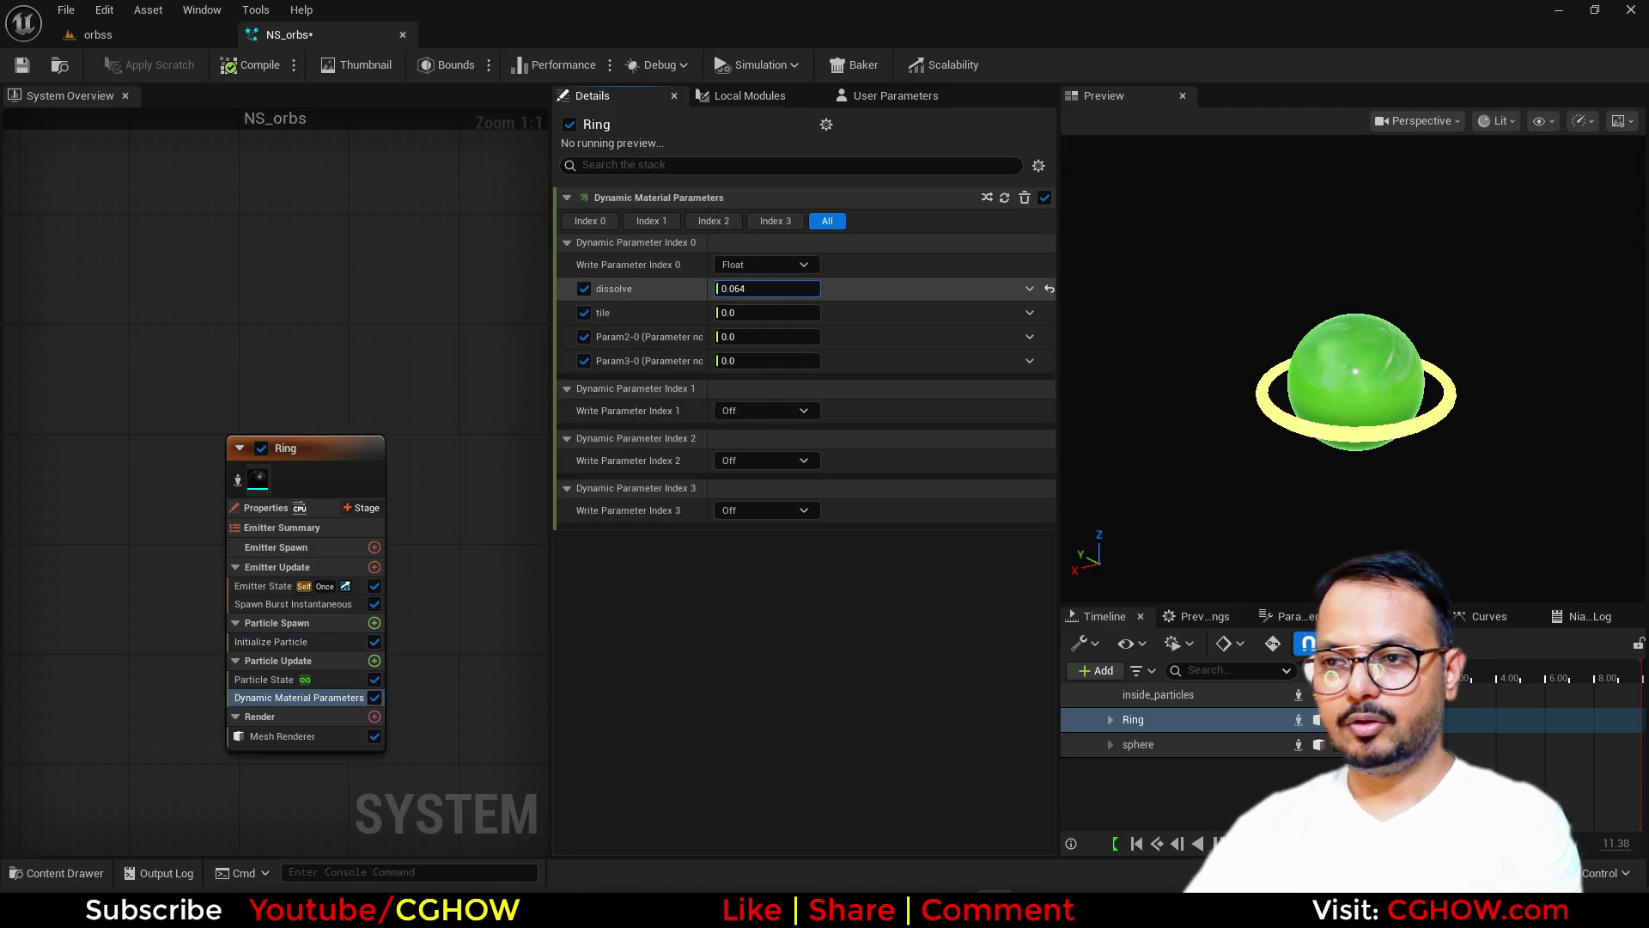
- Set the Ring emitter's dissolve parameter to about 0.487 and its tile parameter to about 3.58 while checking the preview
{"action": "left_click_drag", "start_coordinate": [769, 289], "coordinate": [748, 288]}
{"action": "left_click", "coordinate": [755, 316]}
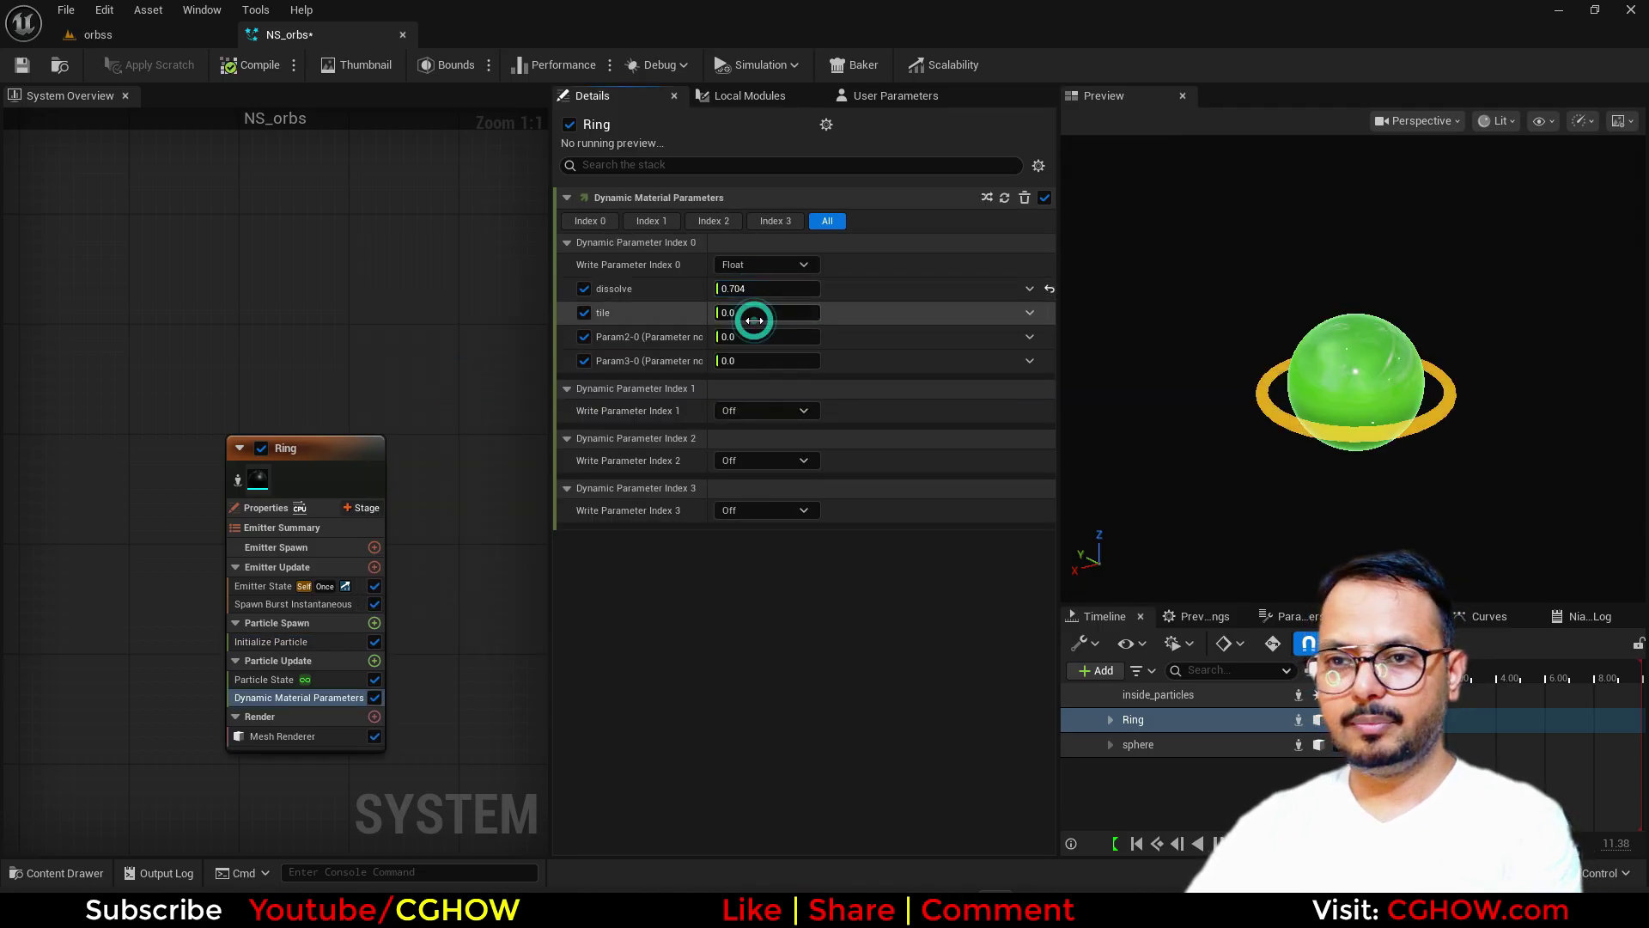
{"action": "type", "text": "1"}
{"action": "key", "text": "Return"}
{"action": "right_click_drag", "start_coordinate": [1246, 361], "coordinate": [1340, 361]}
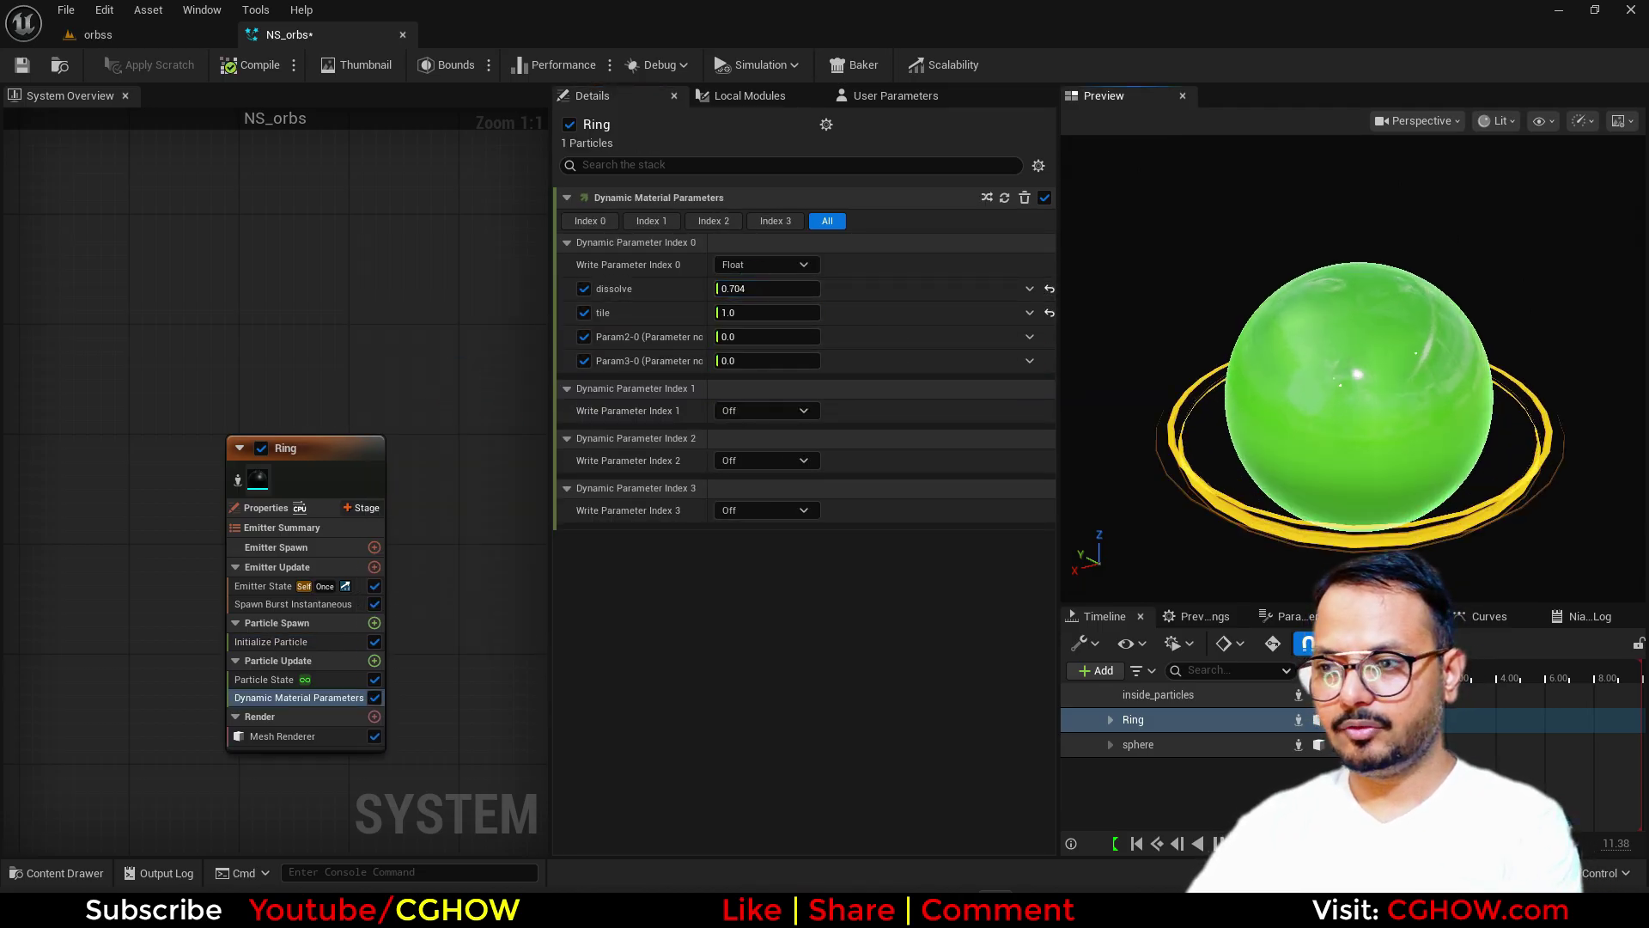
{"action": "left_click_drag", "start_coordinate": [1340, 361], "coordinate": [1341, 331]}
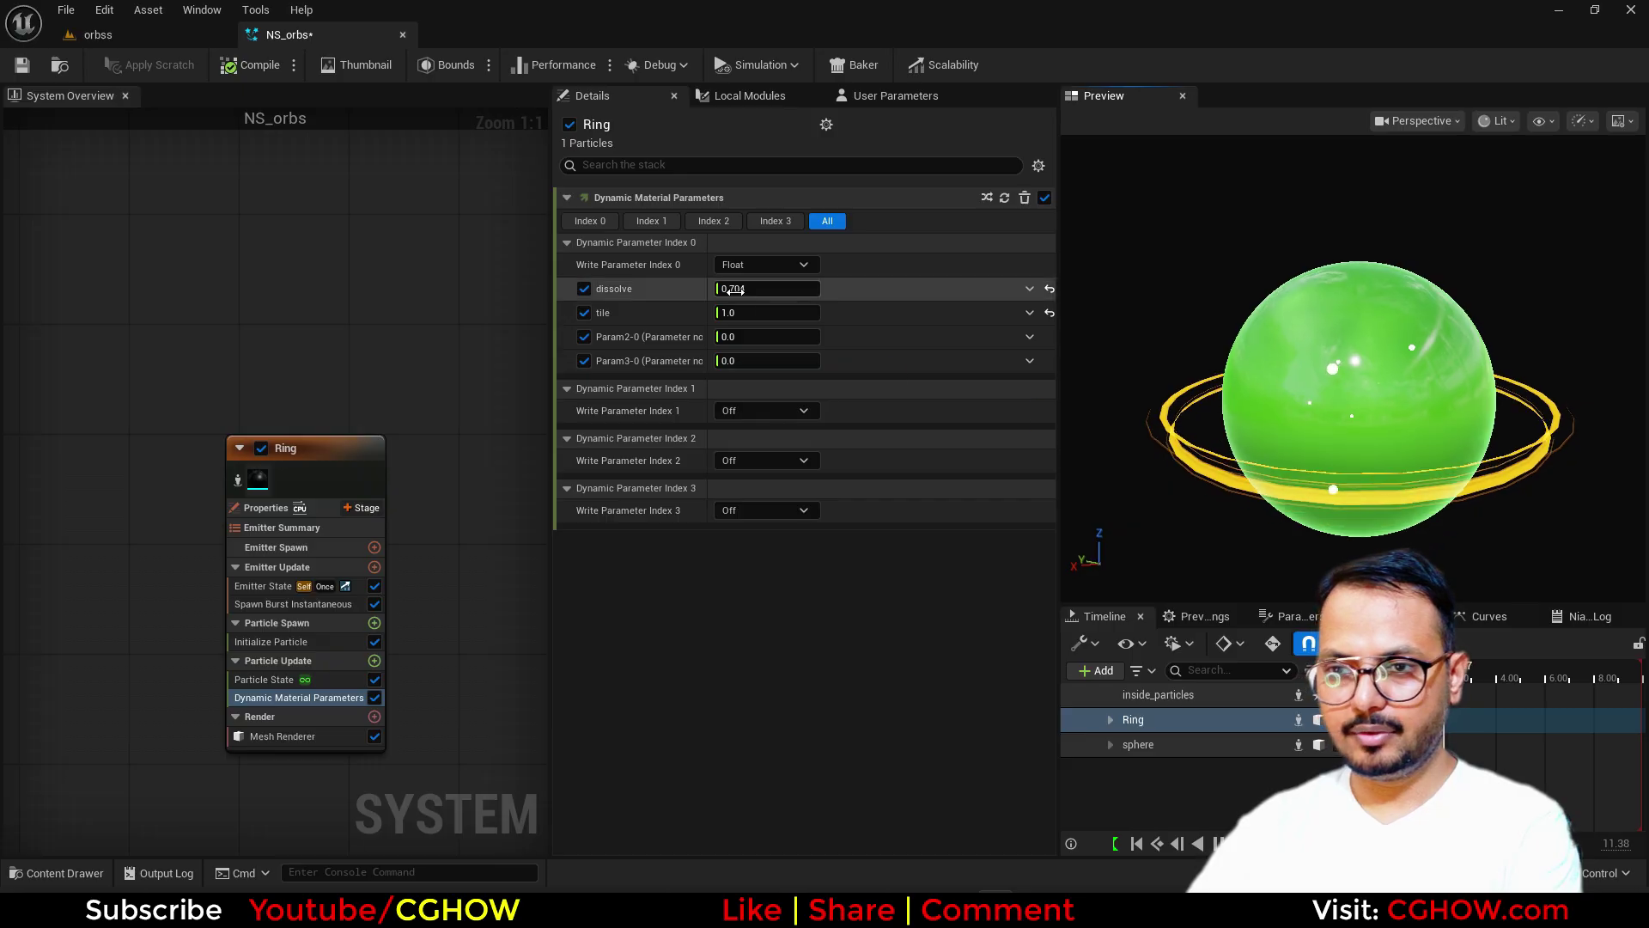
{"action": "mouse_move", "coordinate": [742, 291]}
{"action": "left_mouse_down"}
{"action": "mouse_move", "coordinate": [778, 290]}
{"action": "mouse_move", "coordinate": [742, 291]}
{"action": "mouse_move", "coordinate": [786, 315]}
{"action": "mouse_move", "coordinate": [847, 315]}
{"action": "mouse_move", "coordinate": [724, 290]}
{"action": "left_mouse_up"}
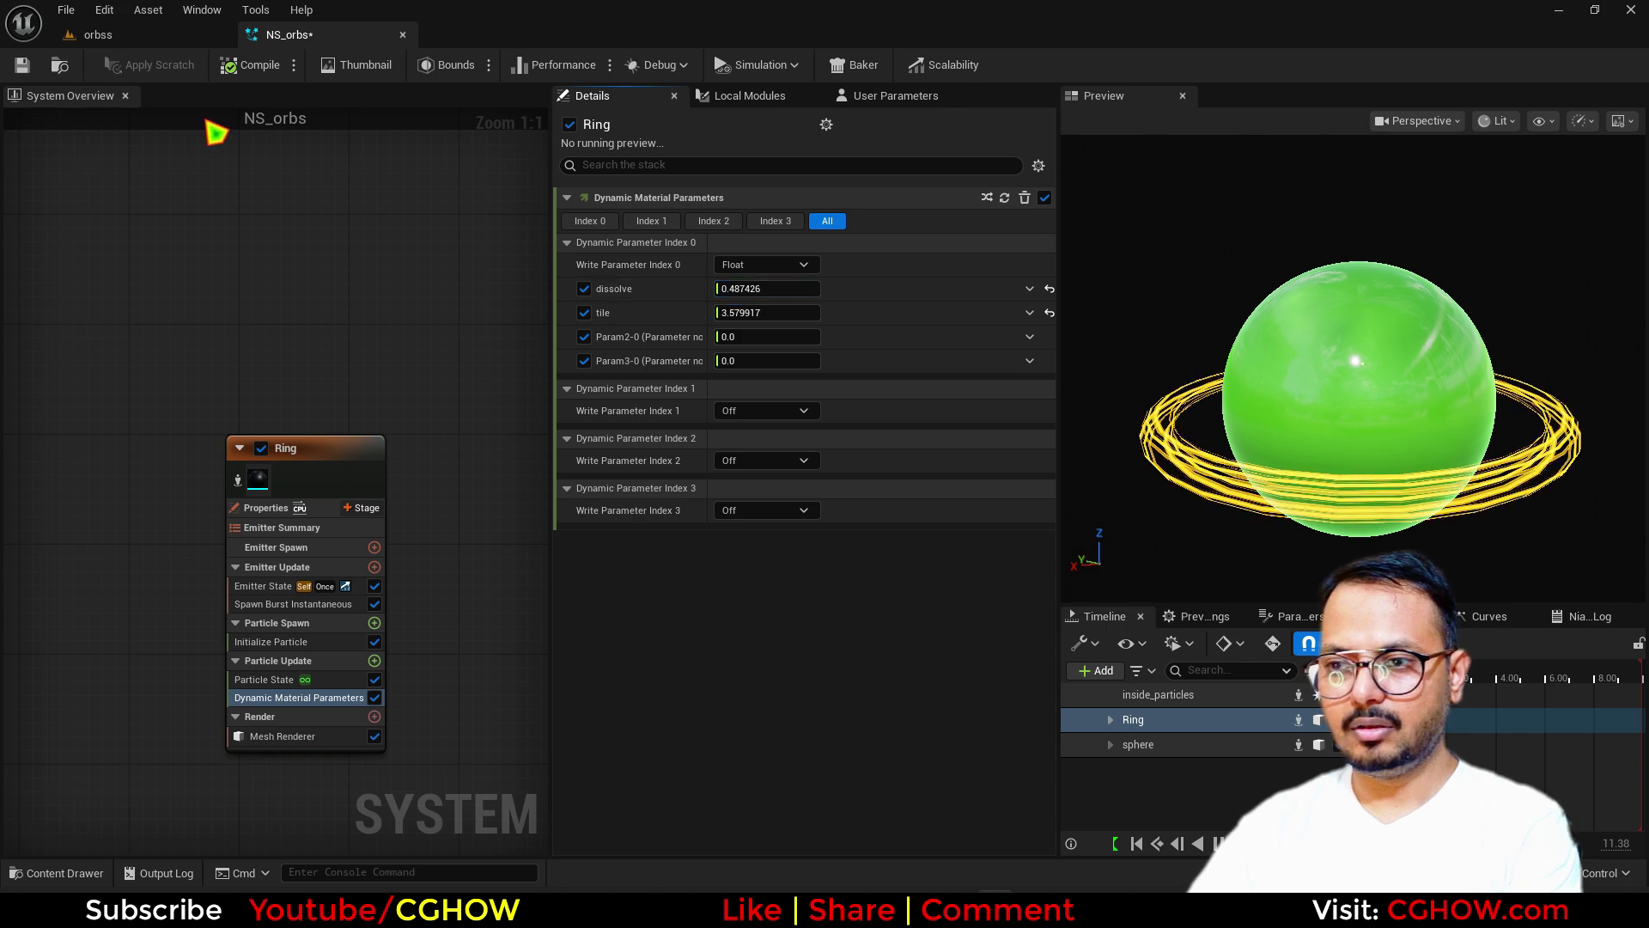
- Inspect the updated rings on the orbs in the level and return to the Ring emitter in NS_orbs
{"action": "left_click", "coordinate": [157, 40]}
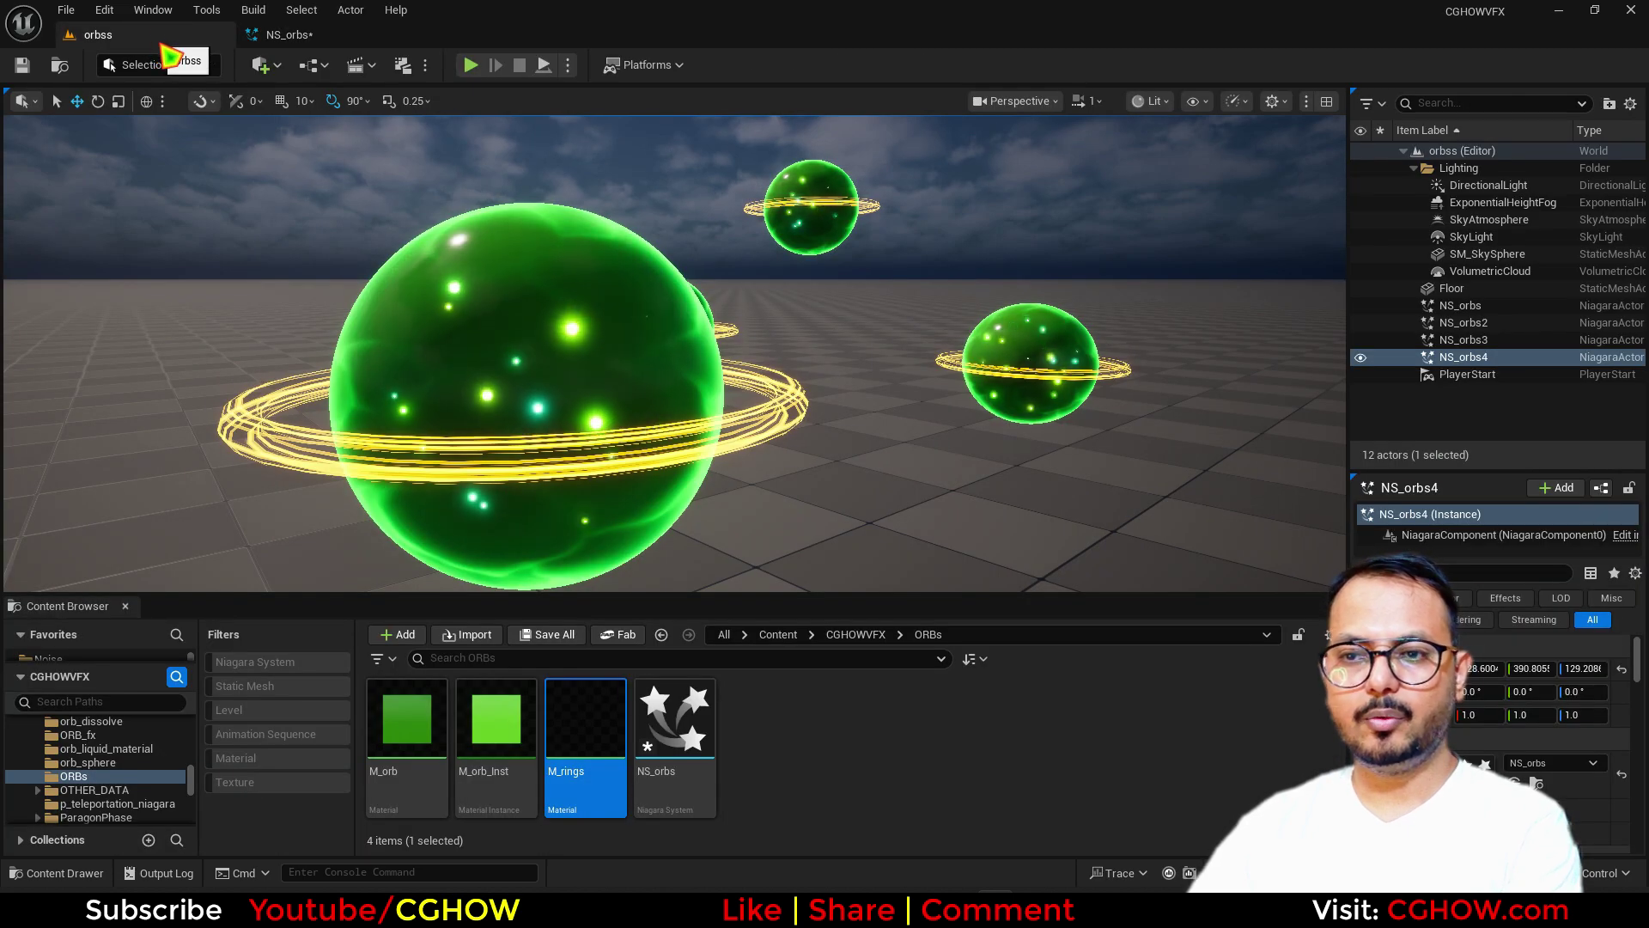
{"action": "scroll", "coordinate": [466, 459], "scroll_direction": "down", "scroll_amount": 3}
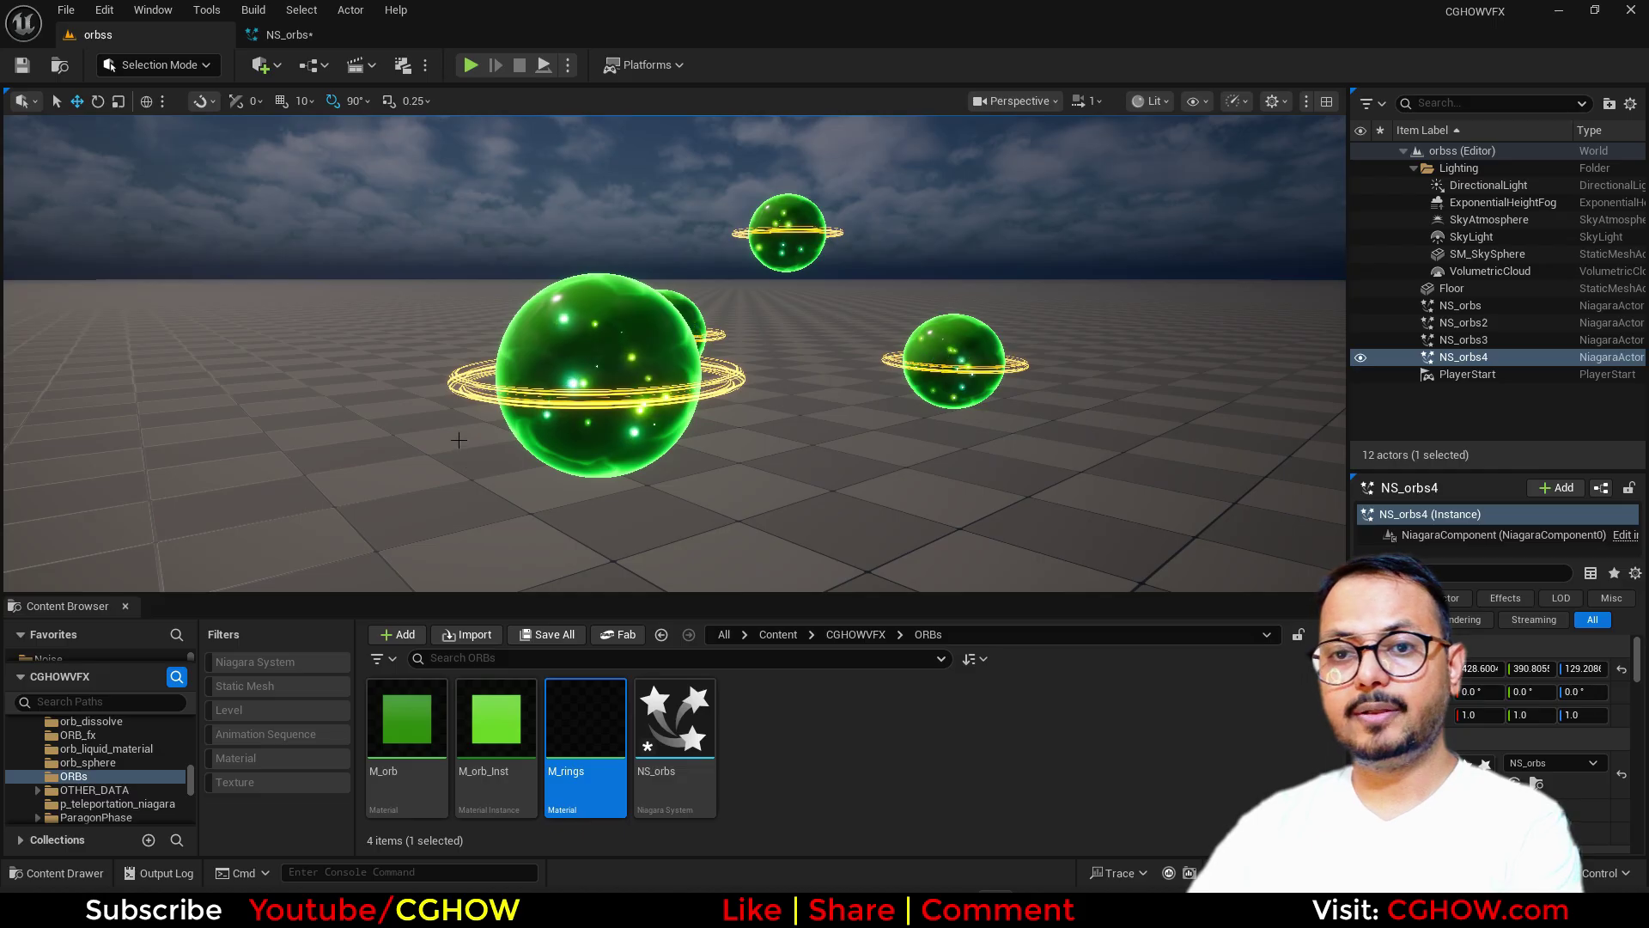
{"action": "scroll", "coordinate": [459, 440], "scroll_direction": "up", "scroll_amount": 3}
{"action": "left_click", "coordinate": [283, 36]}
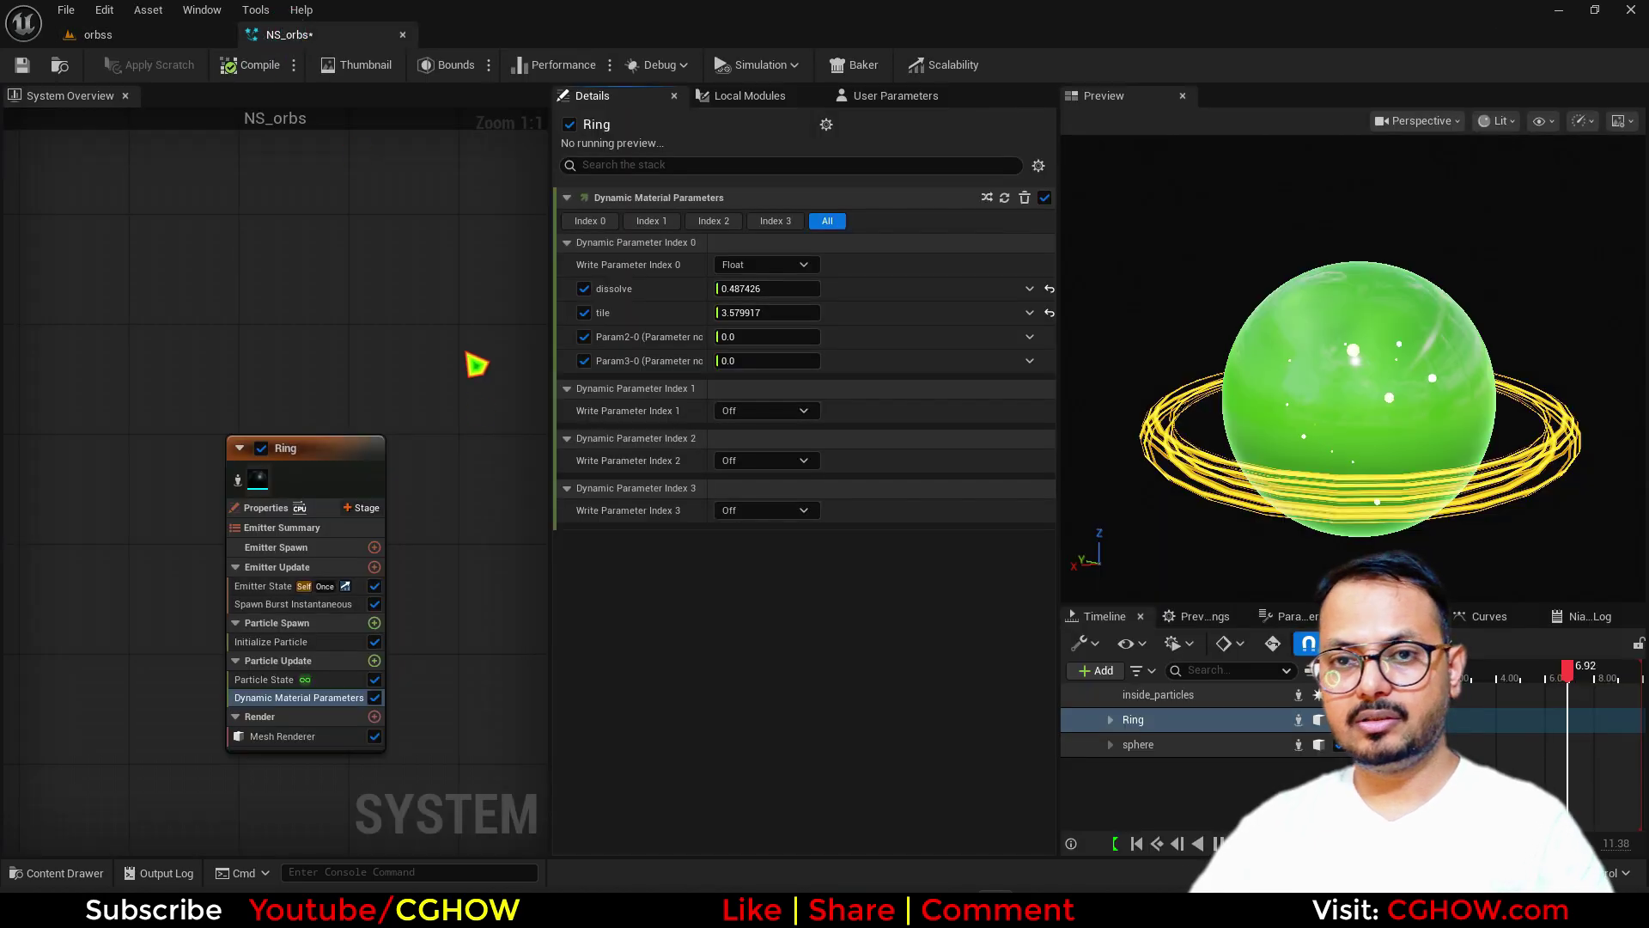
{"action": "left_click", "coordinate": [348, 452]}
{"action": "right_click_drag", "start_coordinate": [354, 365], "coordinate": [263, 254]}
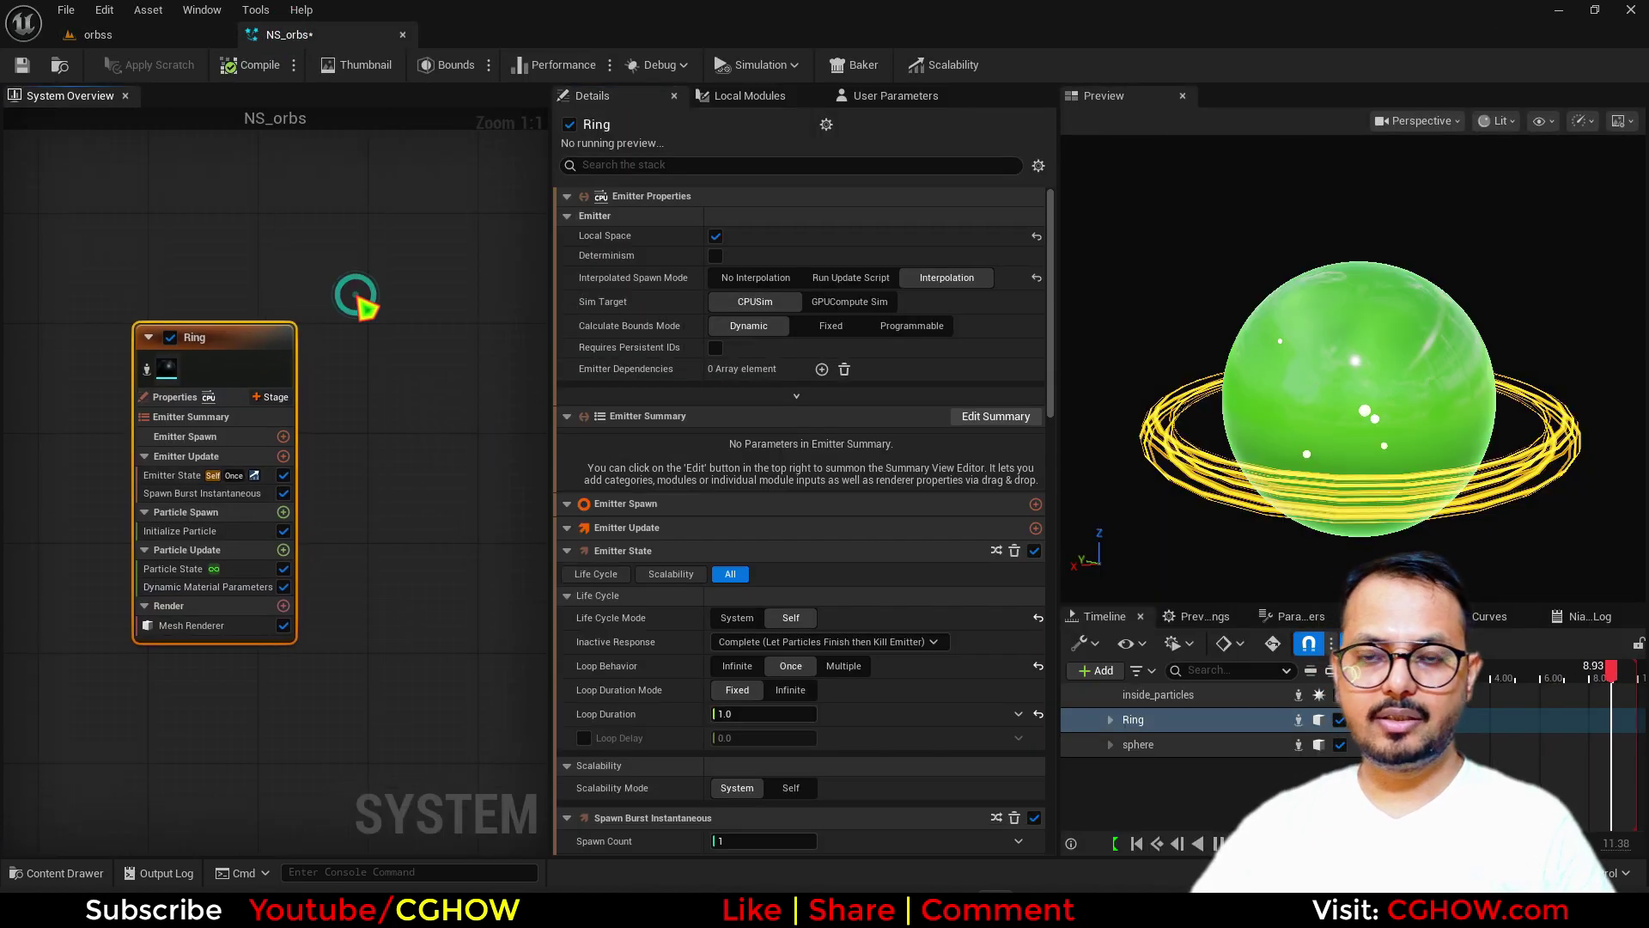
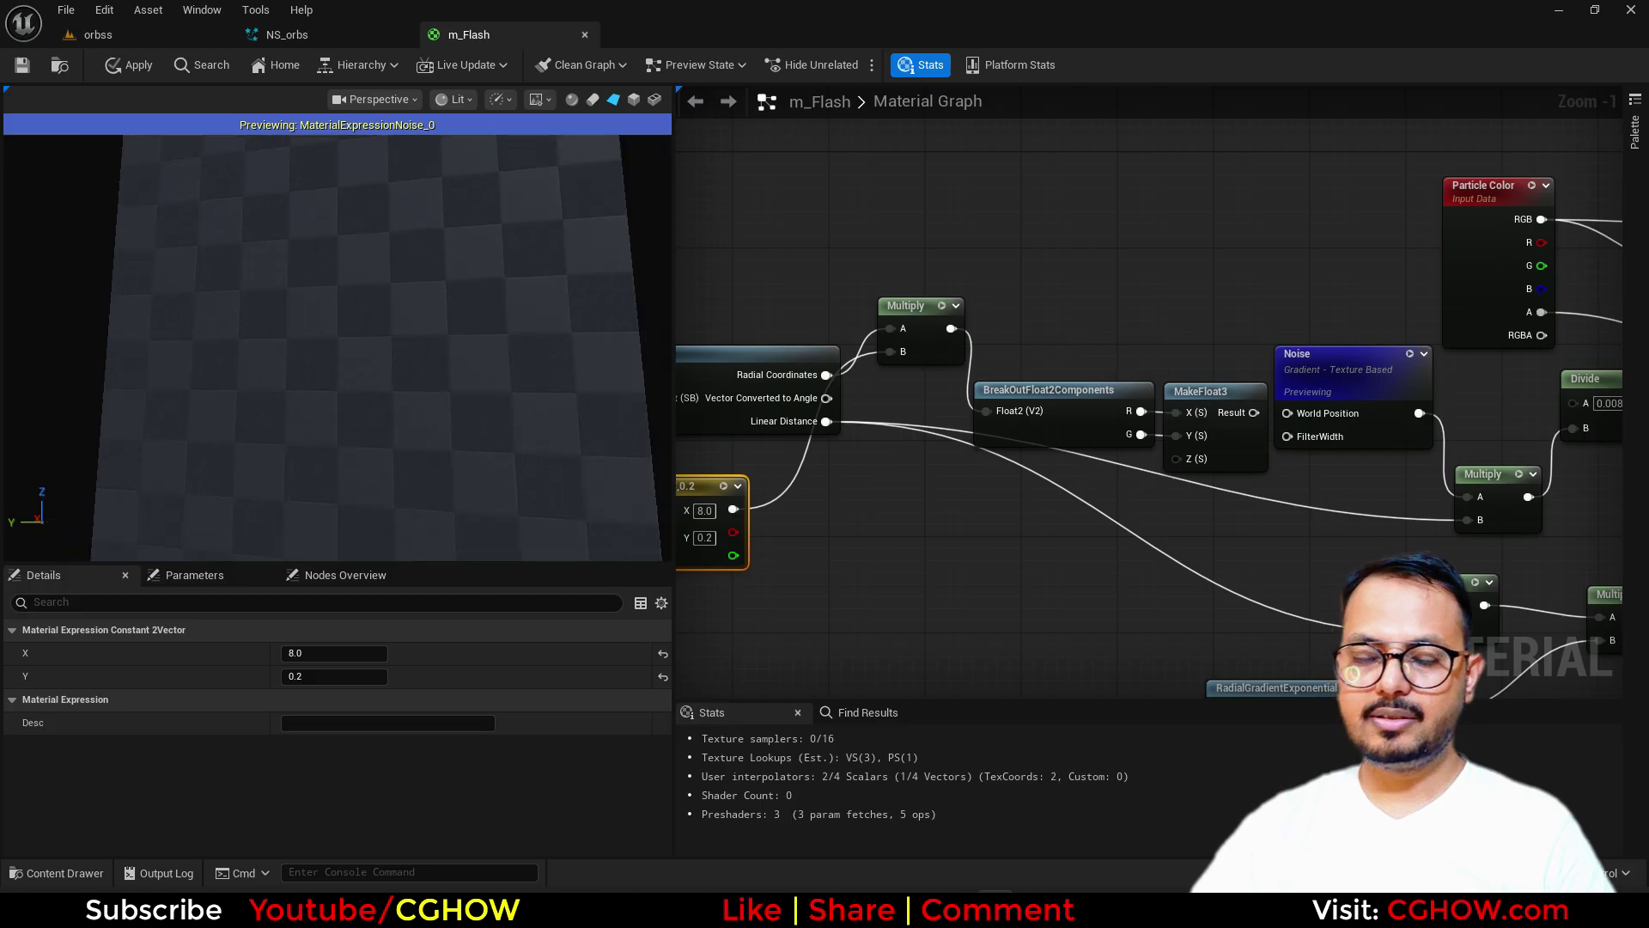
- In m_Flash, connect the MakeFloat3 result to the Noise node's World Position input
{"action": "left_click_drag", "start_coordinate": [376, 317], "coordinate": [408, 314]}
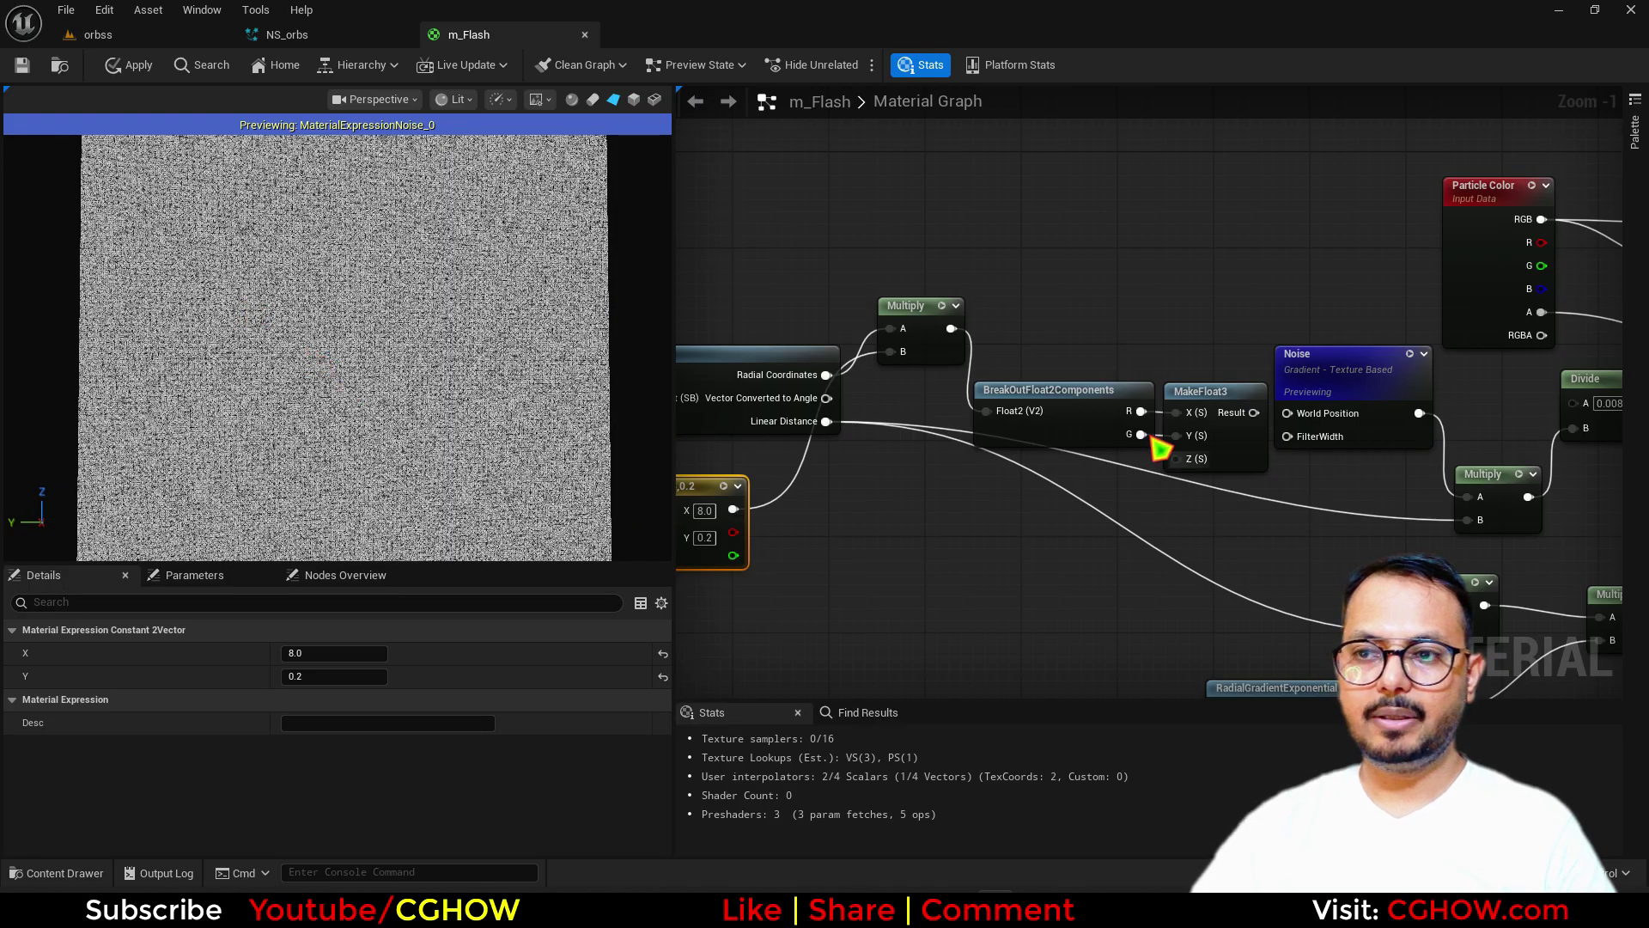
{"action": "right_click_drag", "start_coordinate": [799, 395], "coordinate": [967, 395]}
{"action": "right_click_drag", "start_coordinate": [1365, 426], "coordinate": [1170, 435]}
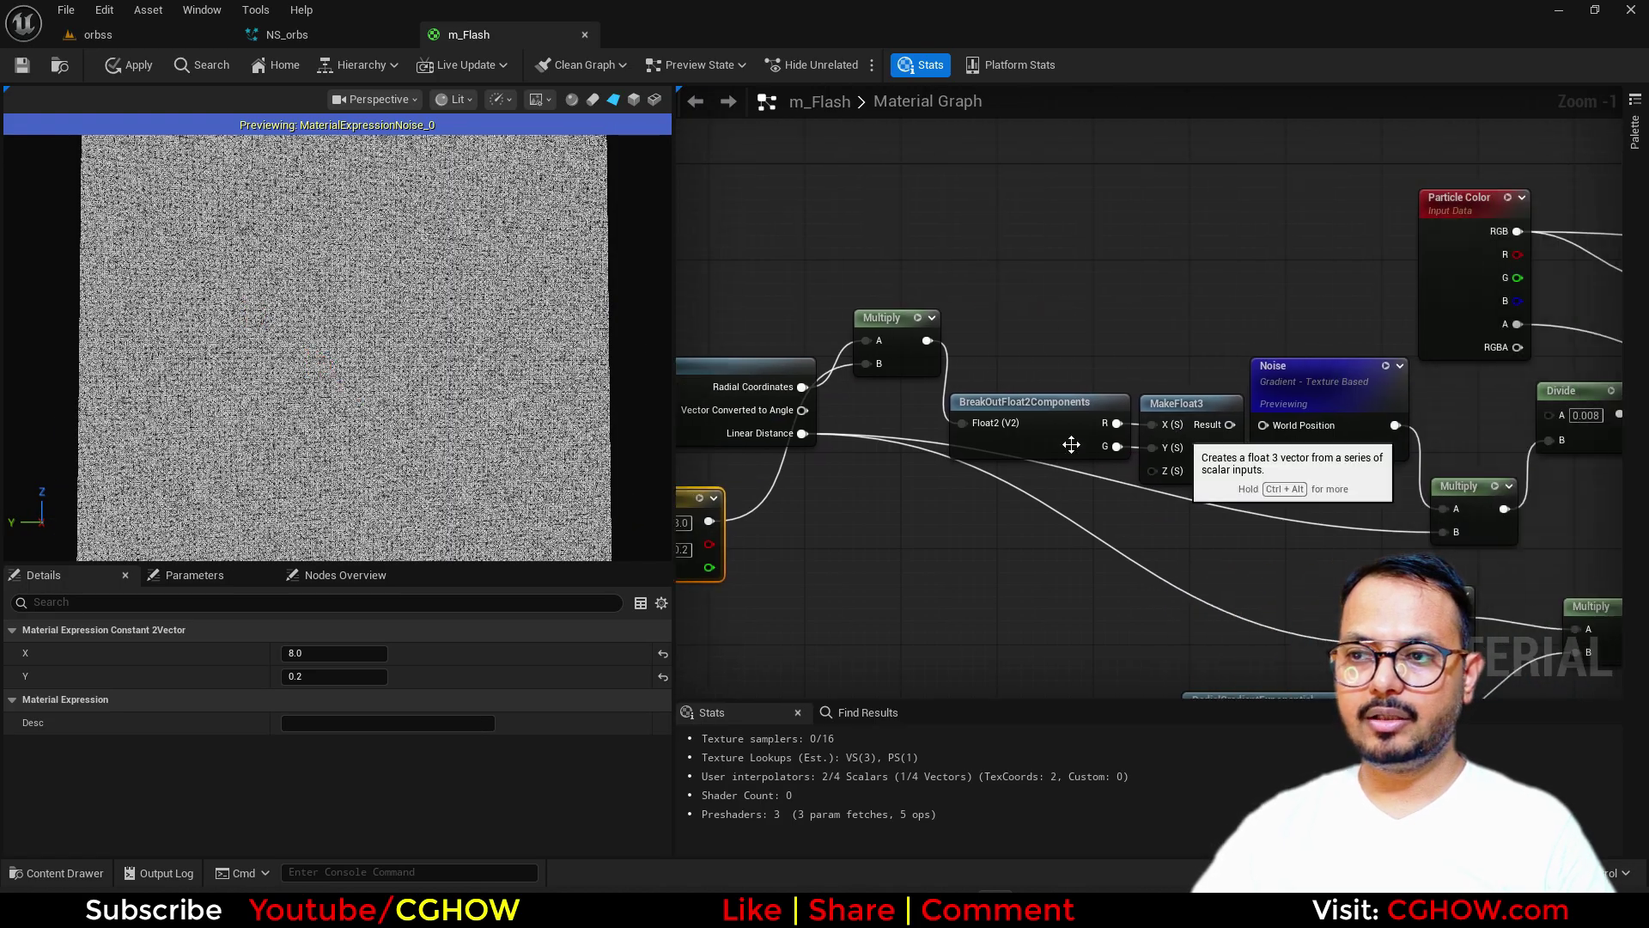
{"action": "right_click_drag", "start_coordinate": [741, 529], "coordinate": [818, 518]}
{"action": "left_click_drag", "start_coordinate": [1308, 411], "coordinate": [1345, 413]}
- Preview the output of the RadialGradientExponential node on its own
{"action": "right_click_drag", "start_coordinate": [1185, 537], "coordinate": [753, 375]}
{"action": "left_click", "coordinate": [1052, 531]}
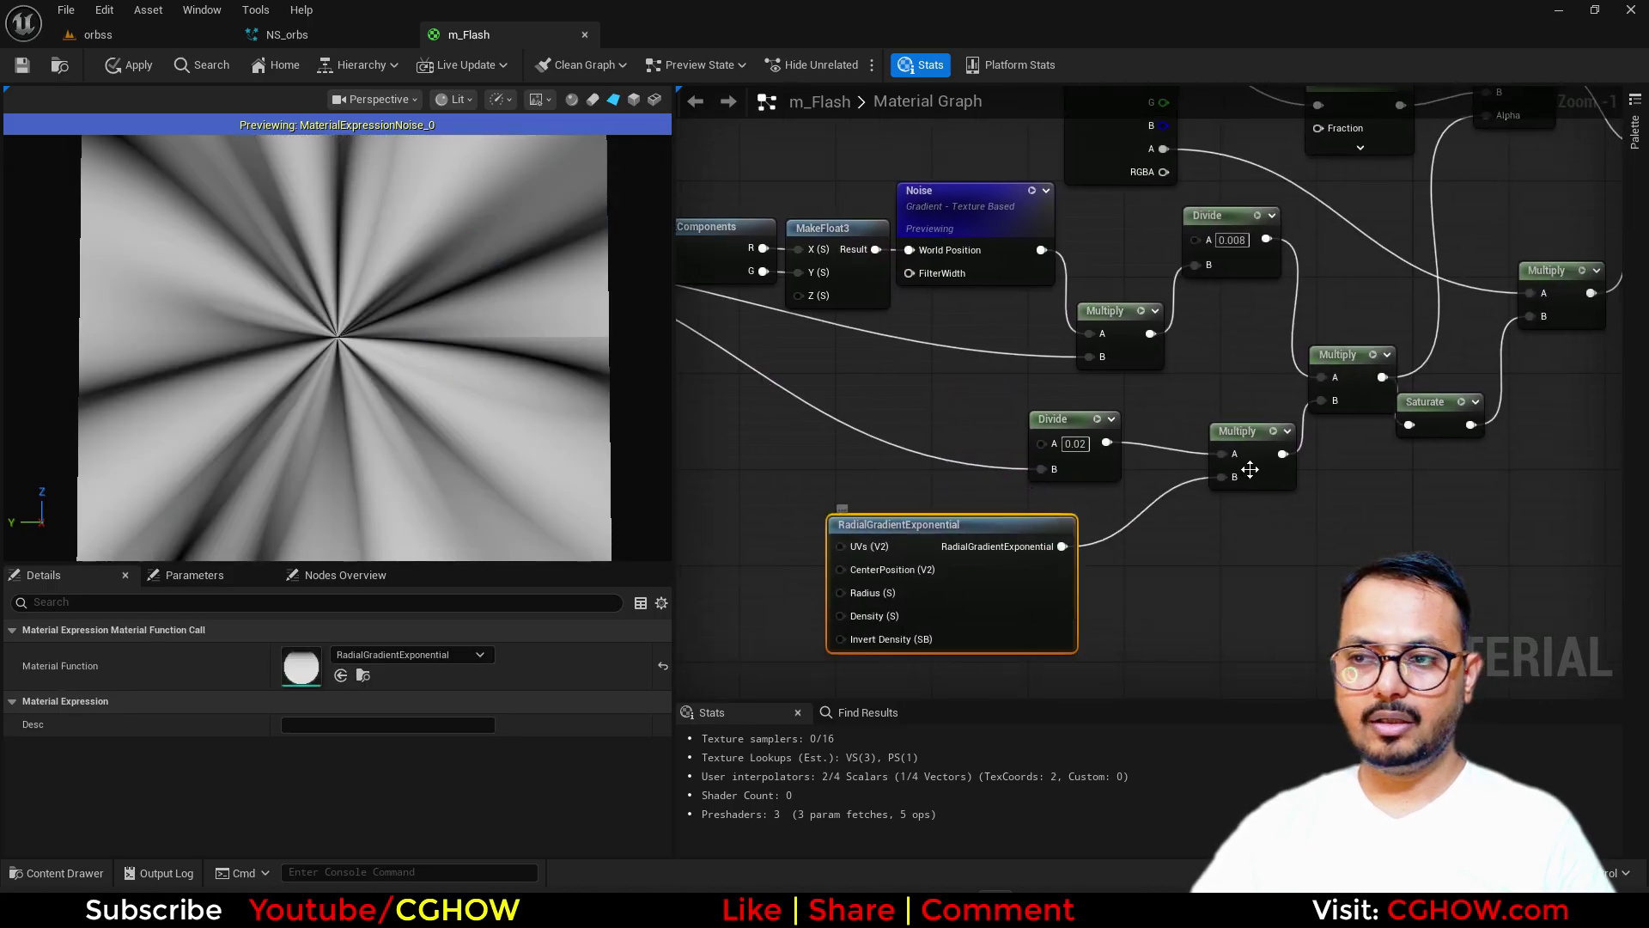
{"action": "right_click", "coordinate": [1040, 546]}
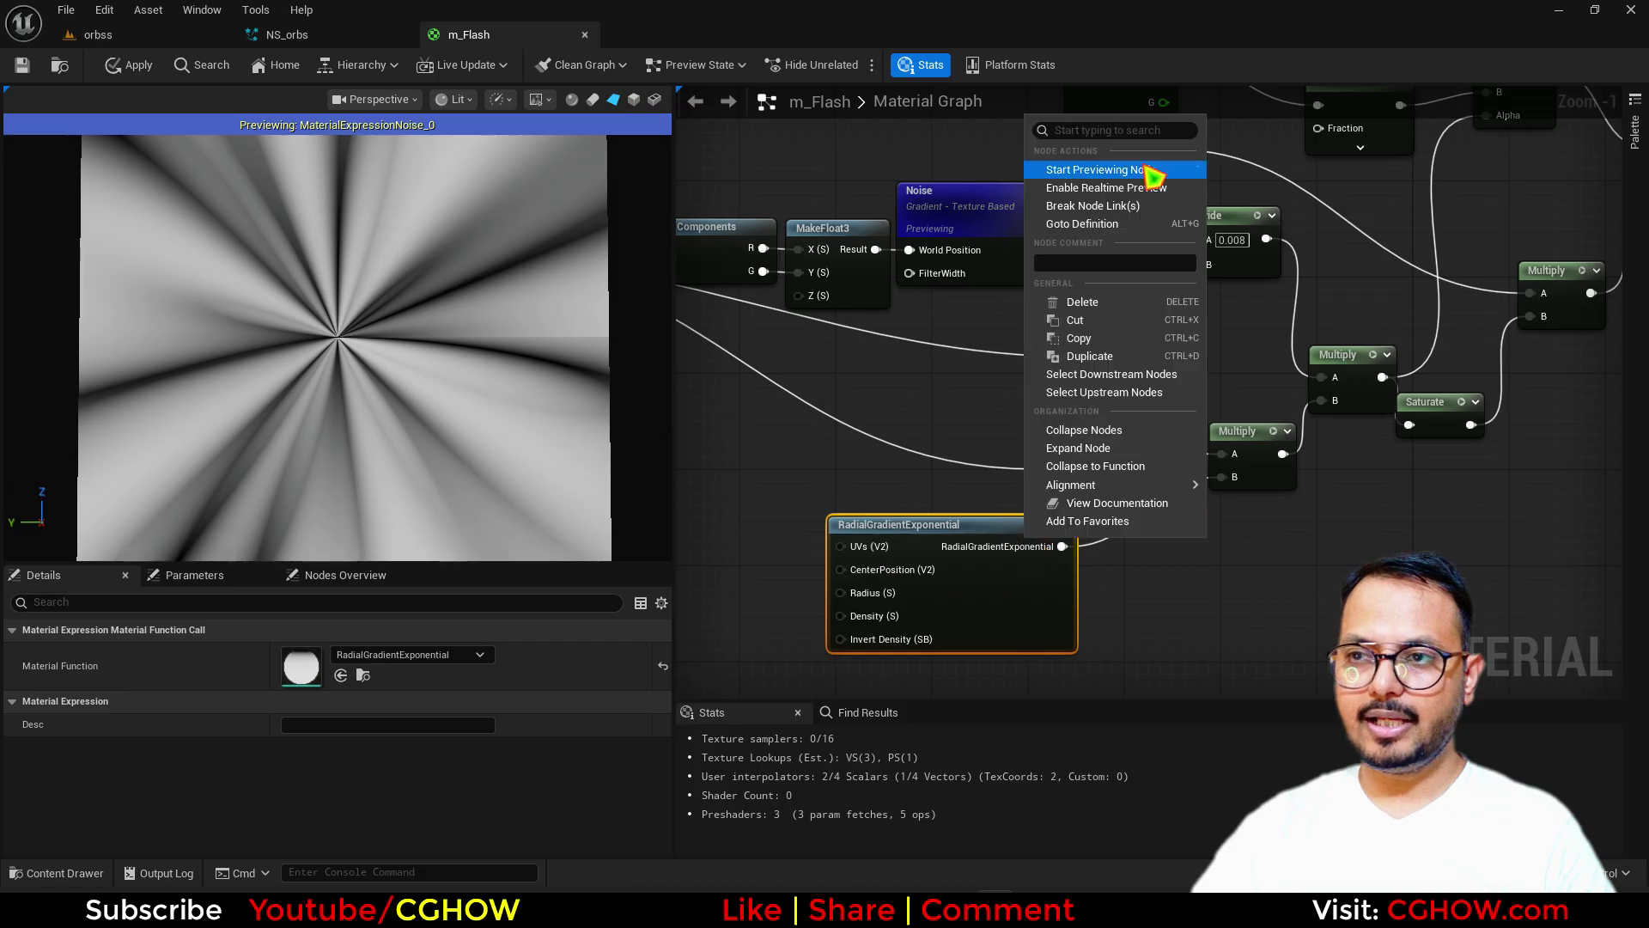
{"action": "left_click", "coordinate": [1117, 170]}
{"action": "right_click_drag", "start_coordinate": [1166, 448], "coordinate": [1047, 594]}
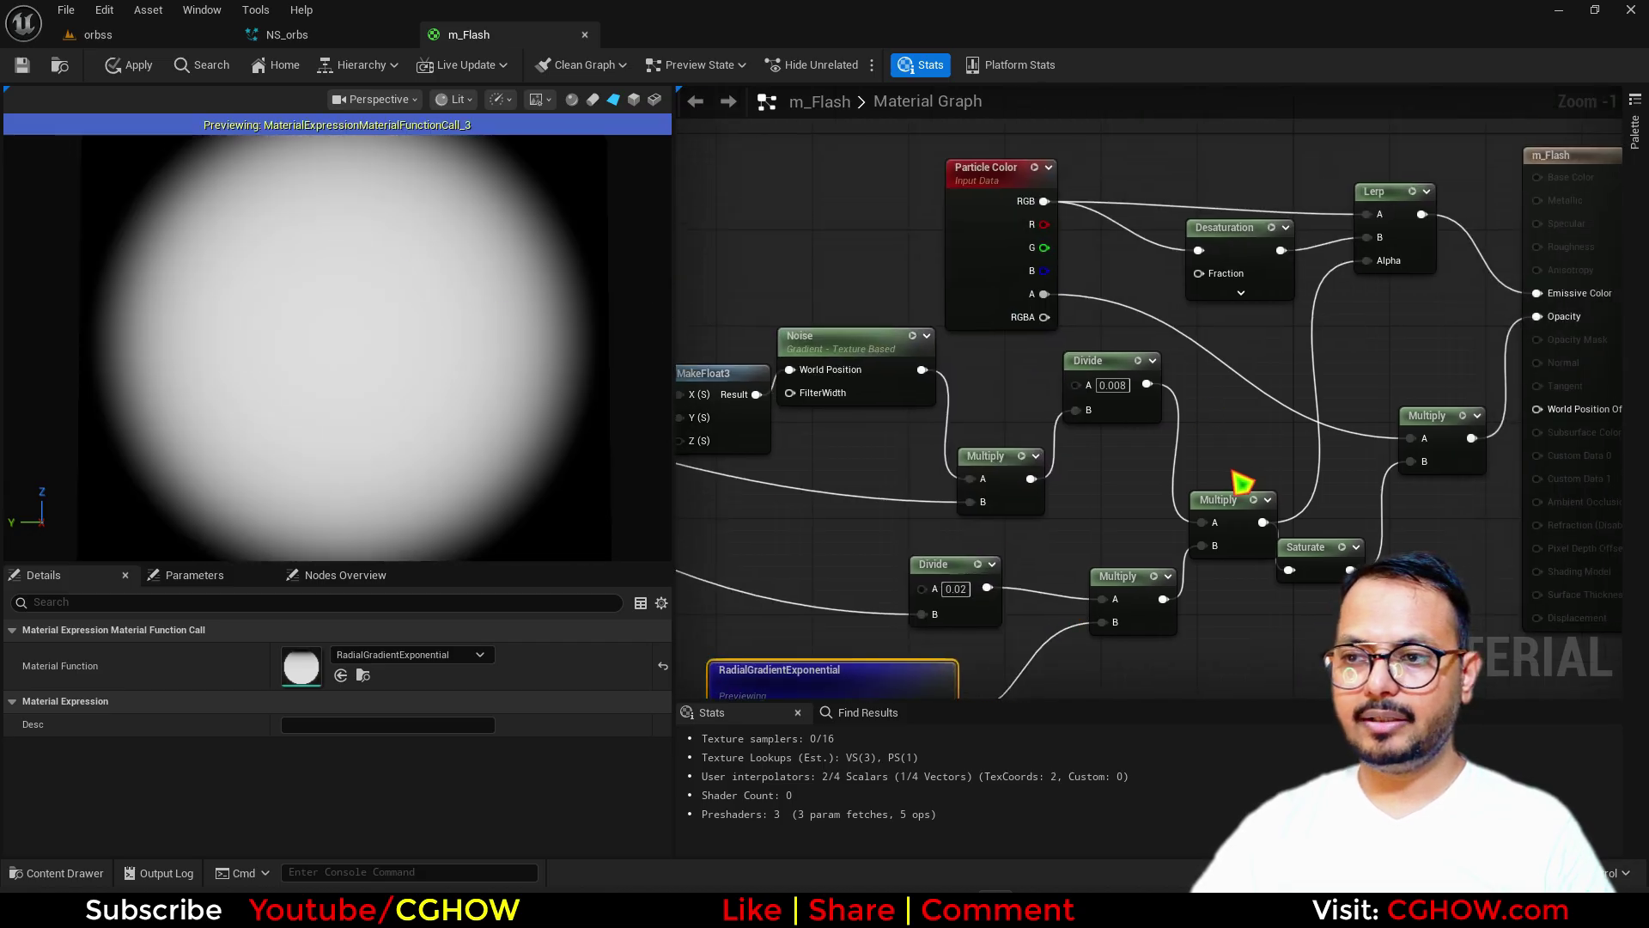
- Compare the previews of the Noise node, the 0.008 Divide and the Multiply that combines the rays with the radial gradient
{"action": "left_click", "coordinate": [1256, 501]}
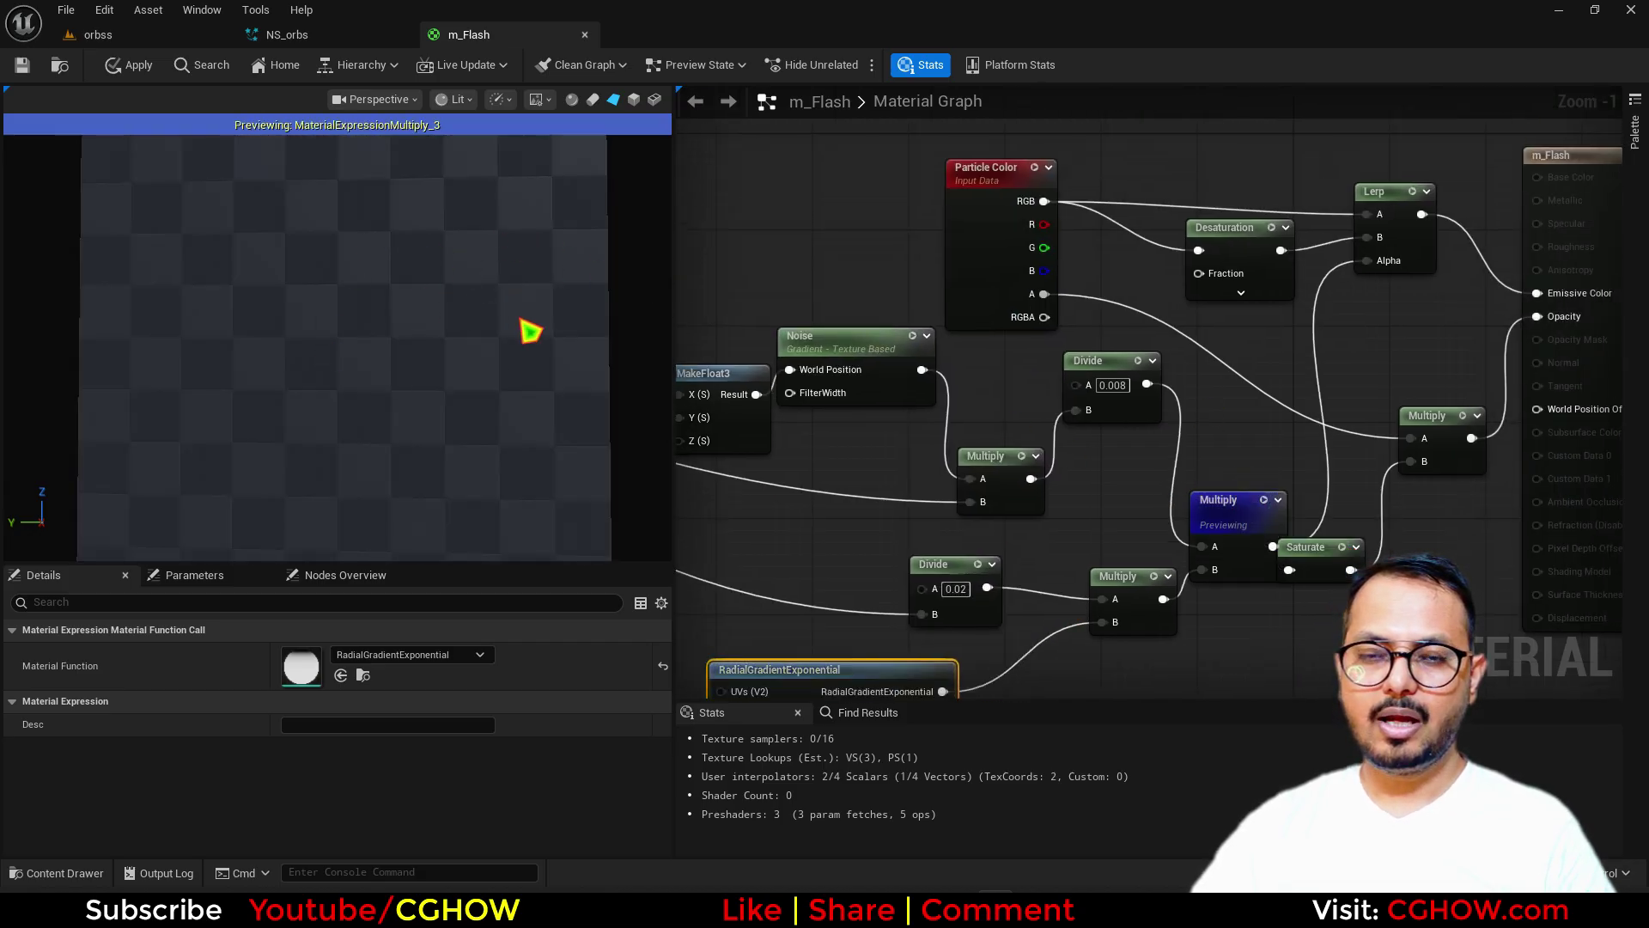
{"action": "right_click_drag", "start_coordinate": [1162, 613], "coordinate": [1208, 440]}
{"action": "right_click_drag", "start_coordinate": [1175, 376], "coordinate": [1195, 540]}
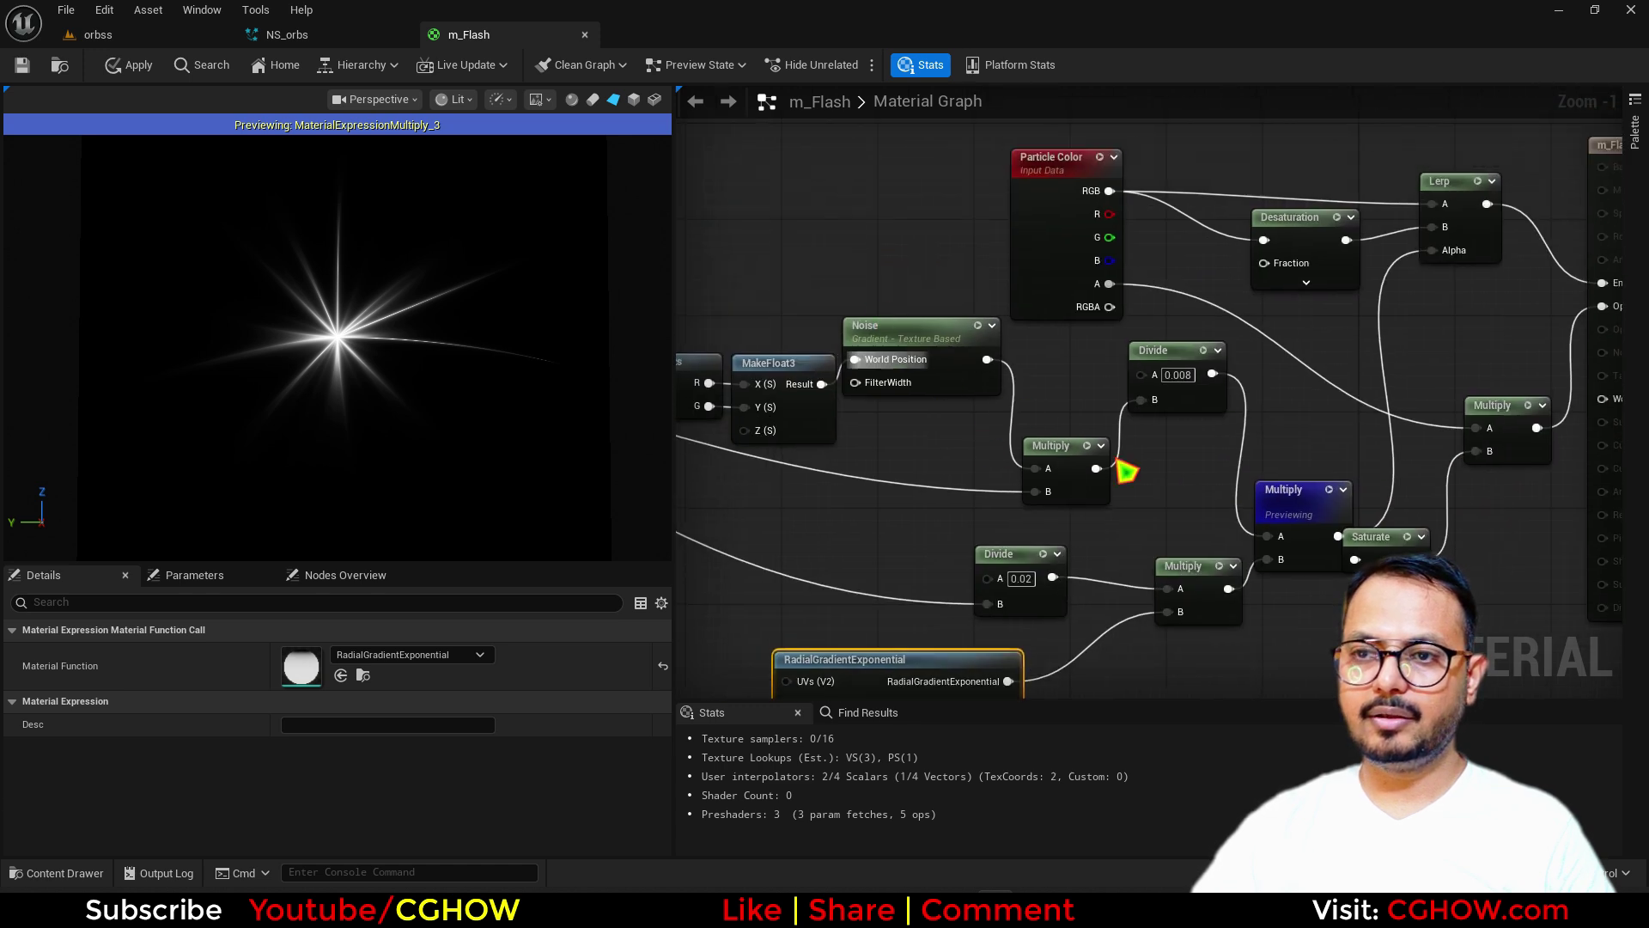
{"action": "left_click", "coordinate": [977, 325]}
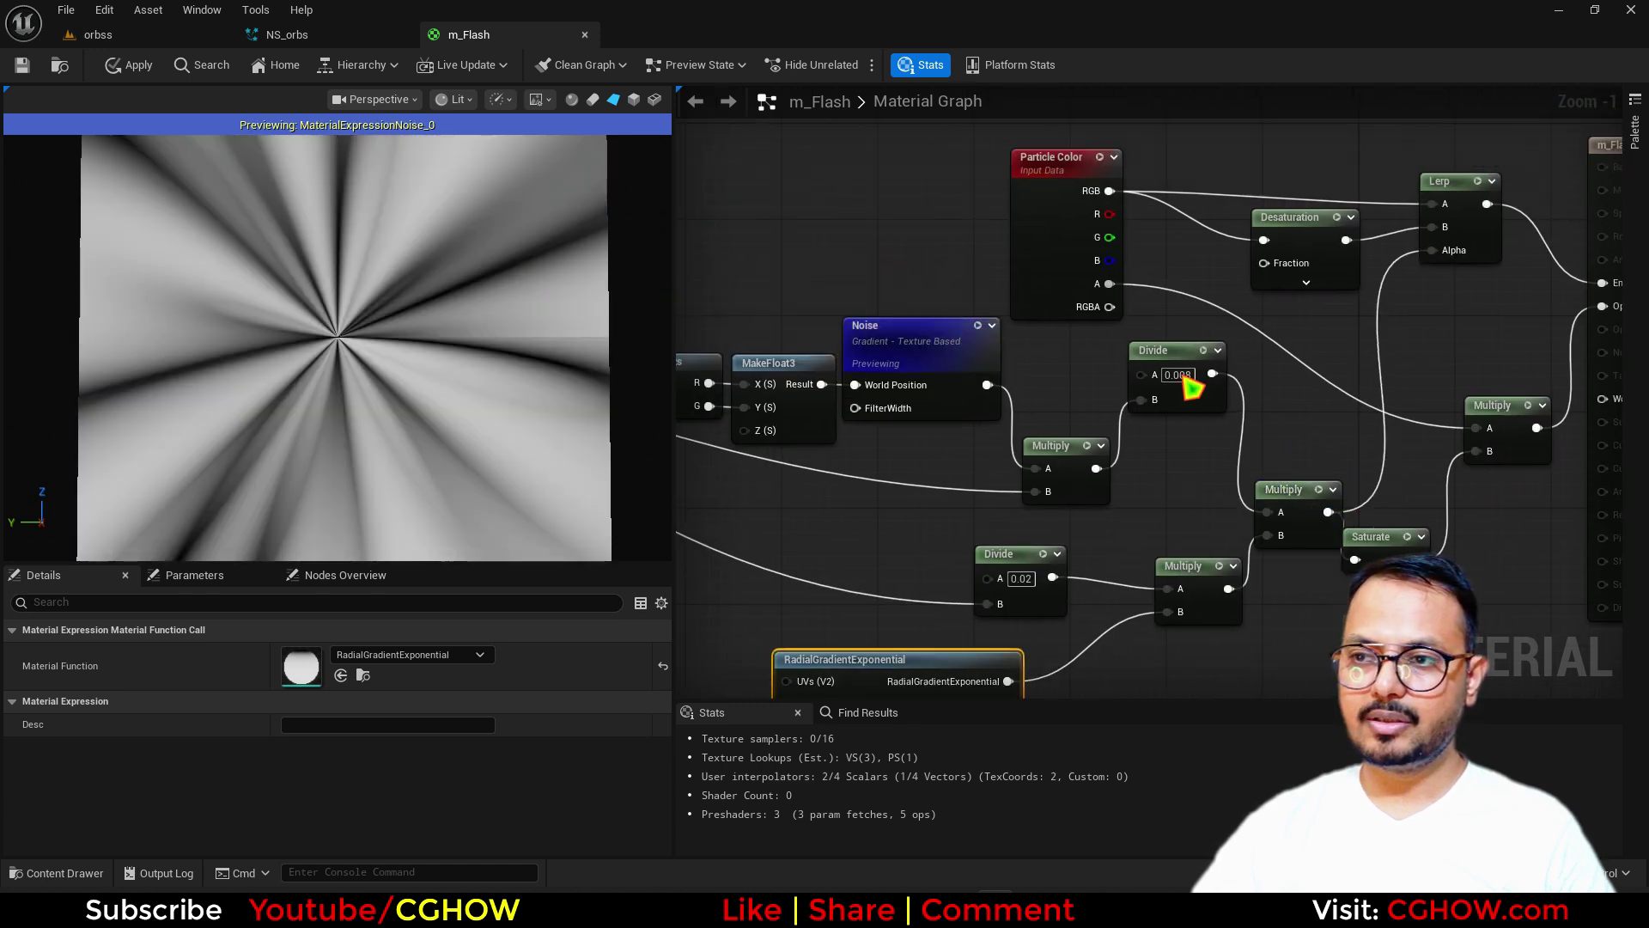
{"action": "left_click", "coordinate": [1204, 350]}
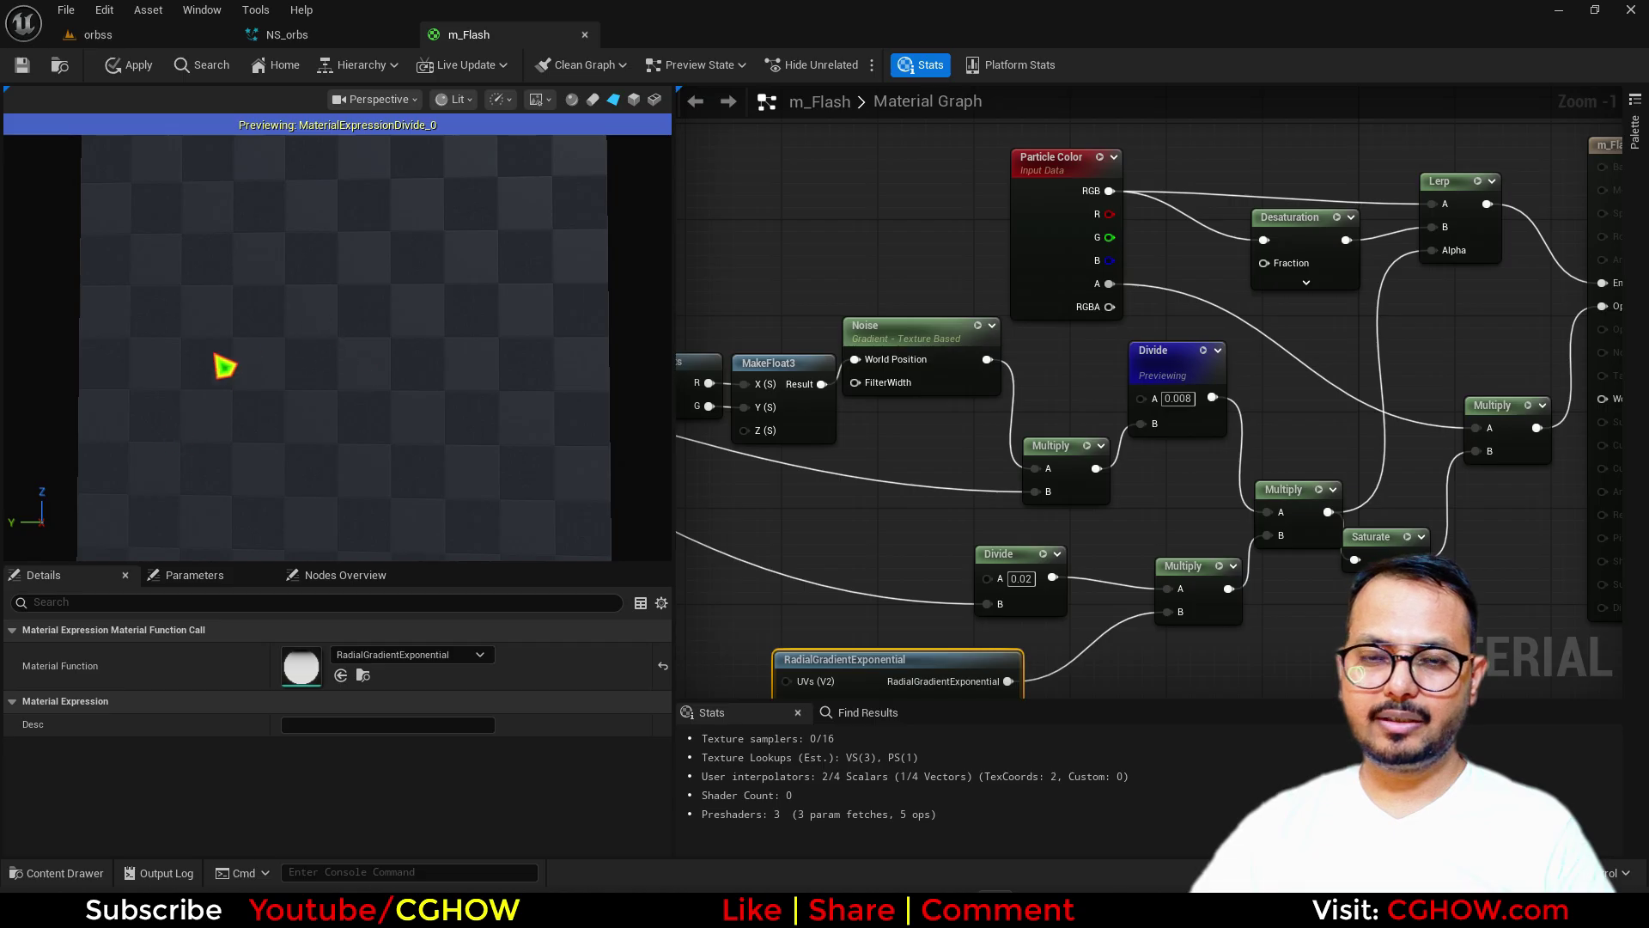
{"action": "right_click_drag", "start_coordinate": [1117, 611], "coordinate": [1084, 539]}
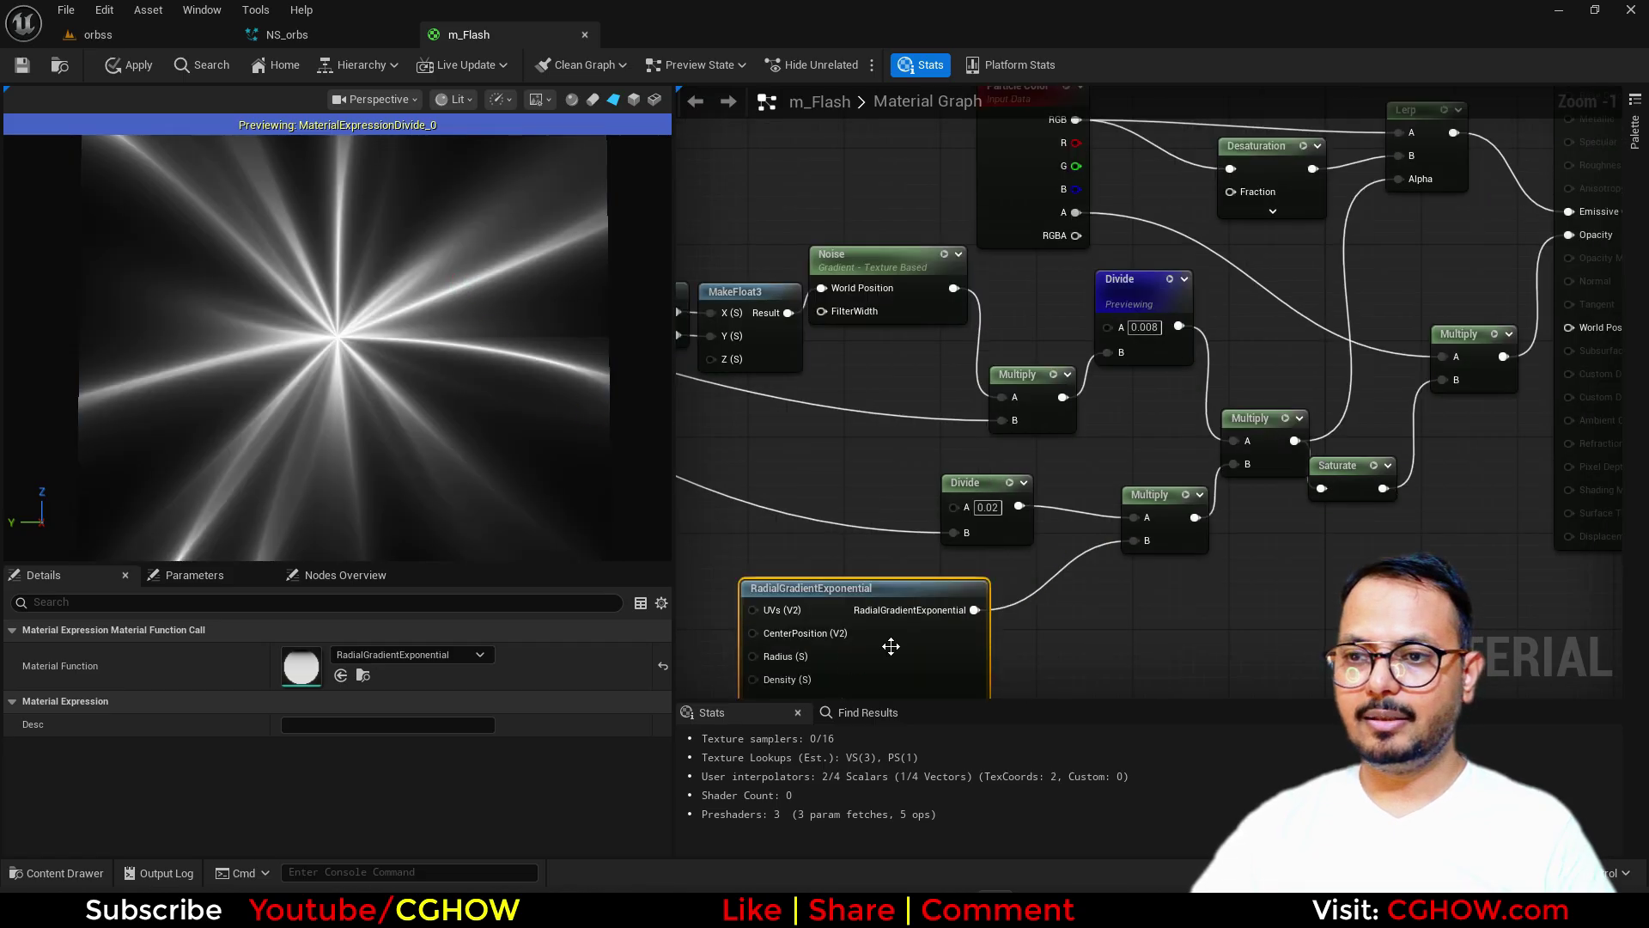
{"action": "left_click", "coordinate": [1287, 419]}
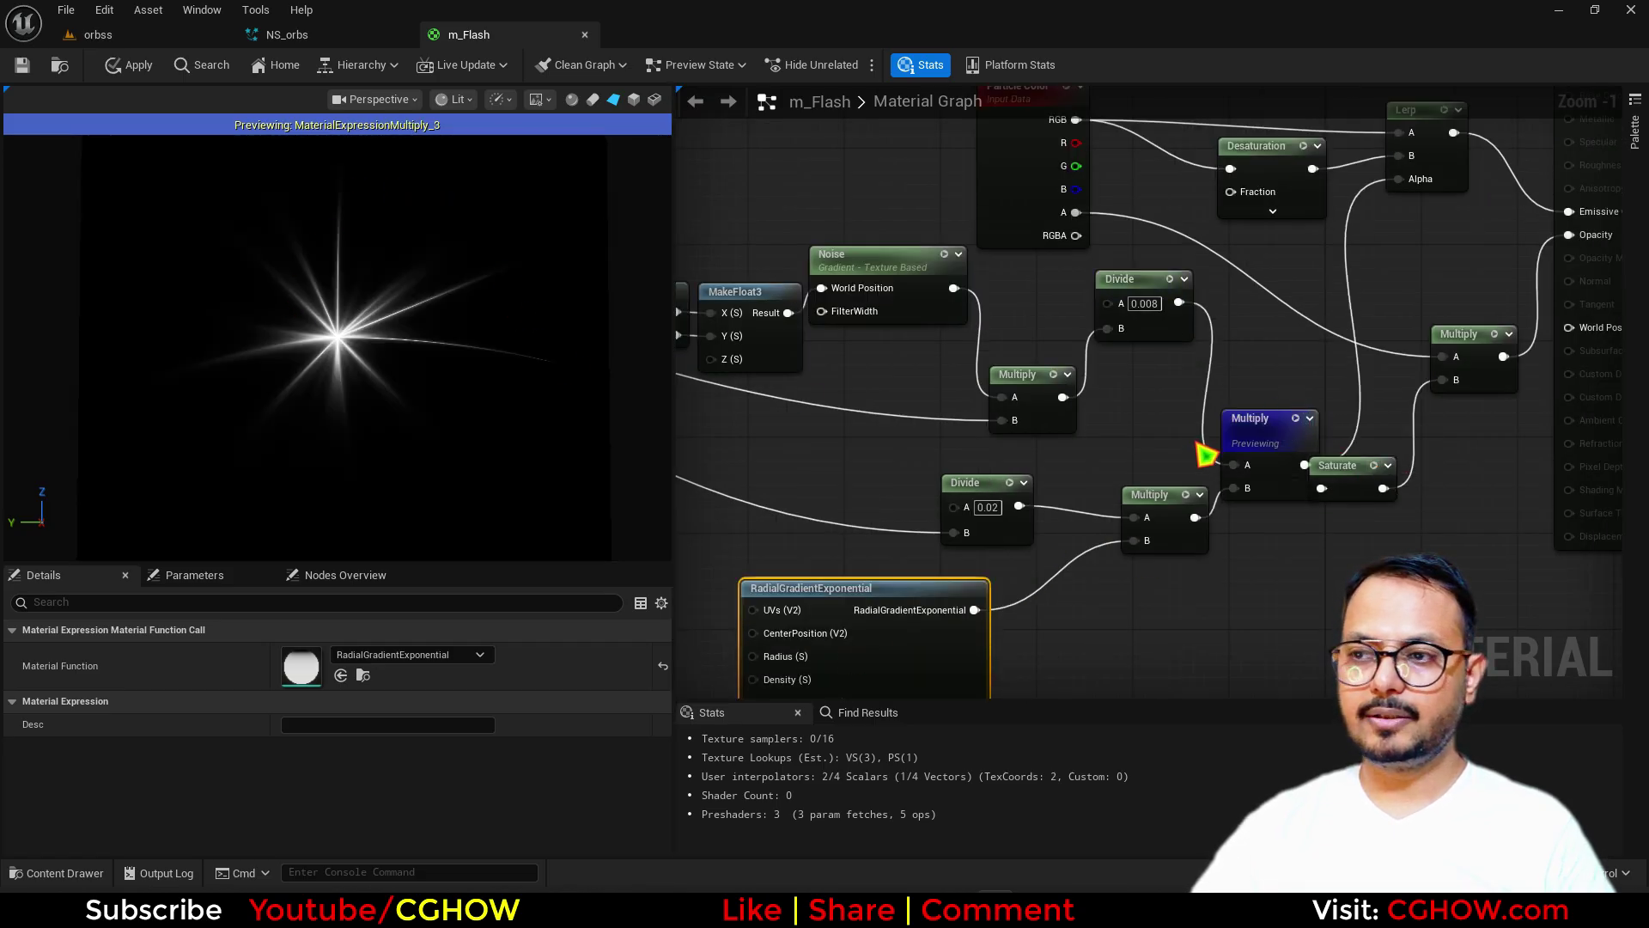
- Widen the material graph area and examine the complete m_Flash node network
{"action": "scroll", "coordinate": [1207, 455], "scroll_direction": "down", "scroll_amount": 2}
{"action": "right_click_drag", "start_coordinate": [1158, 473], "coordinate": [1312, 458]}
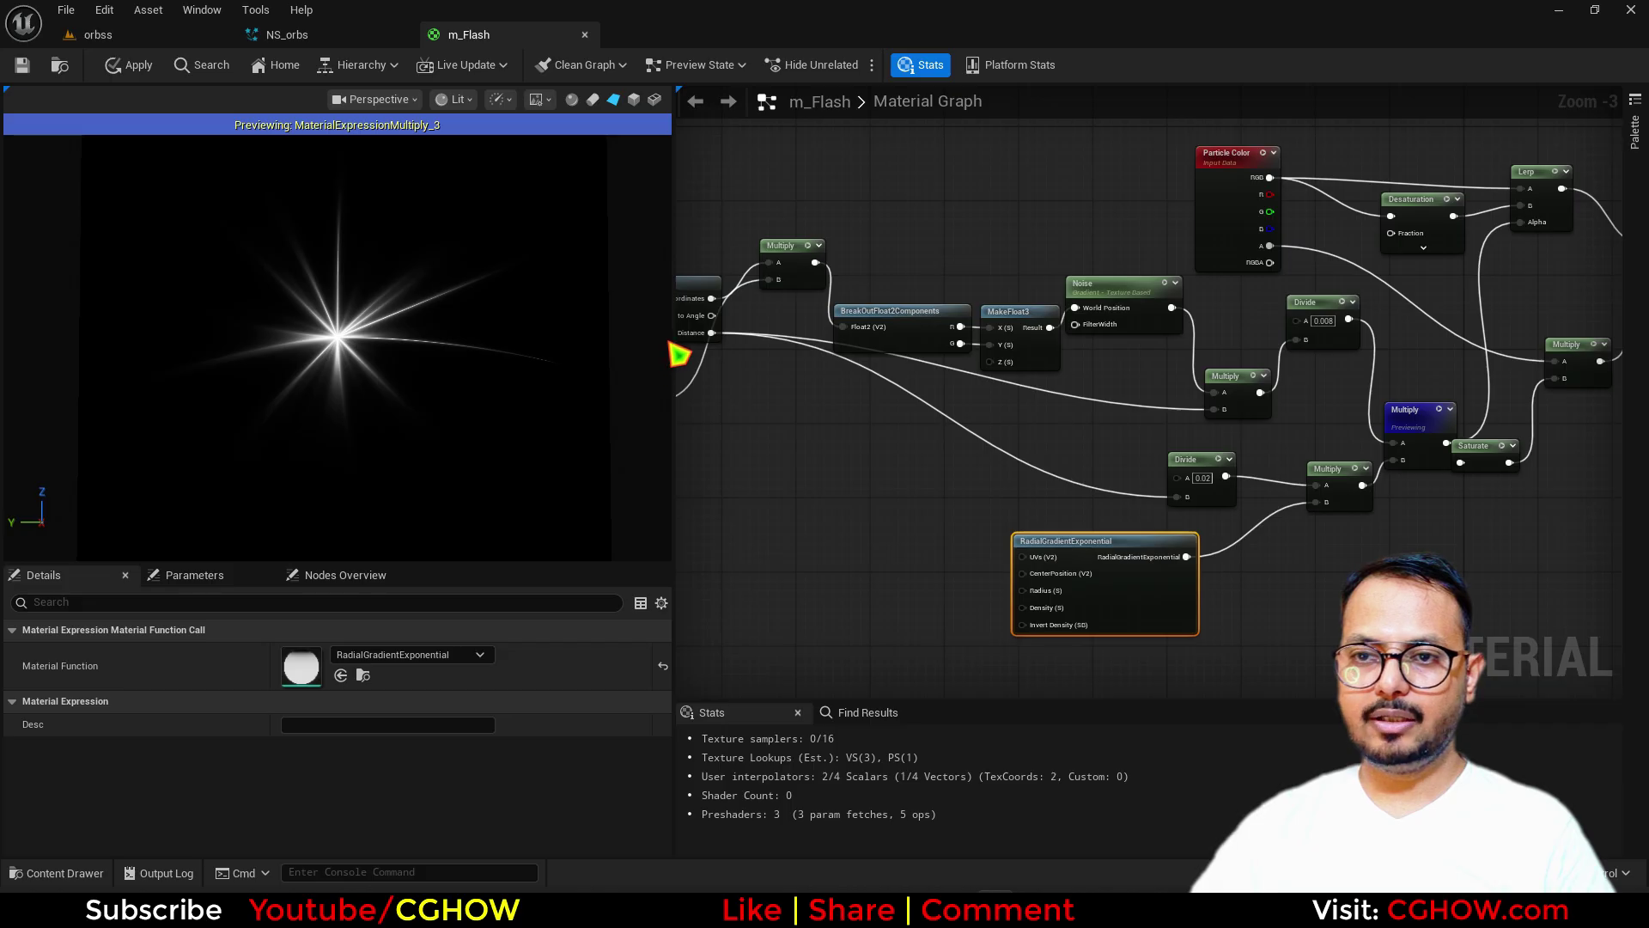
{"action": "left_click_drag", "start_coordinate": [672, 340], "coordinate": [438, 340]}
{"action": "right_click_drag", "start_coordinate": [639, 462], "coordinate": [794, 478]}
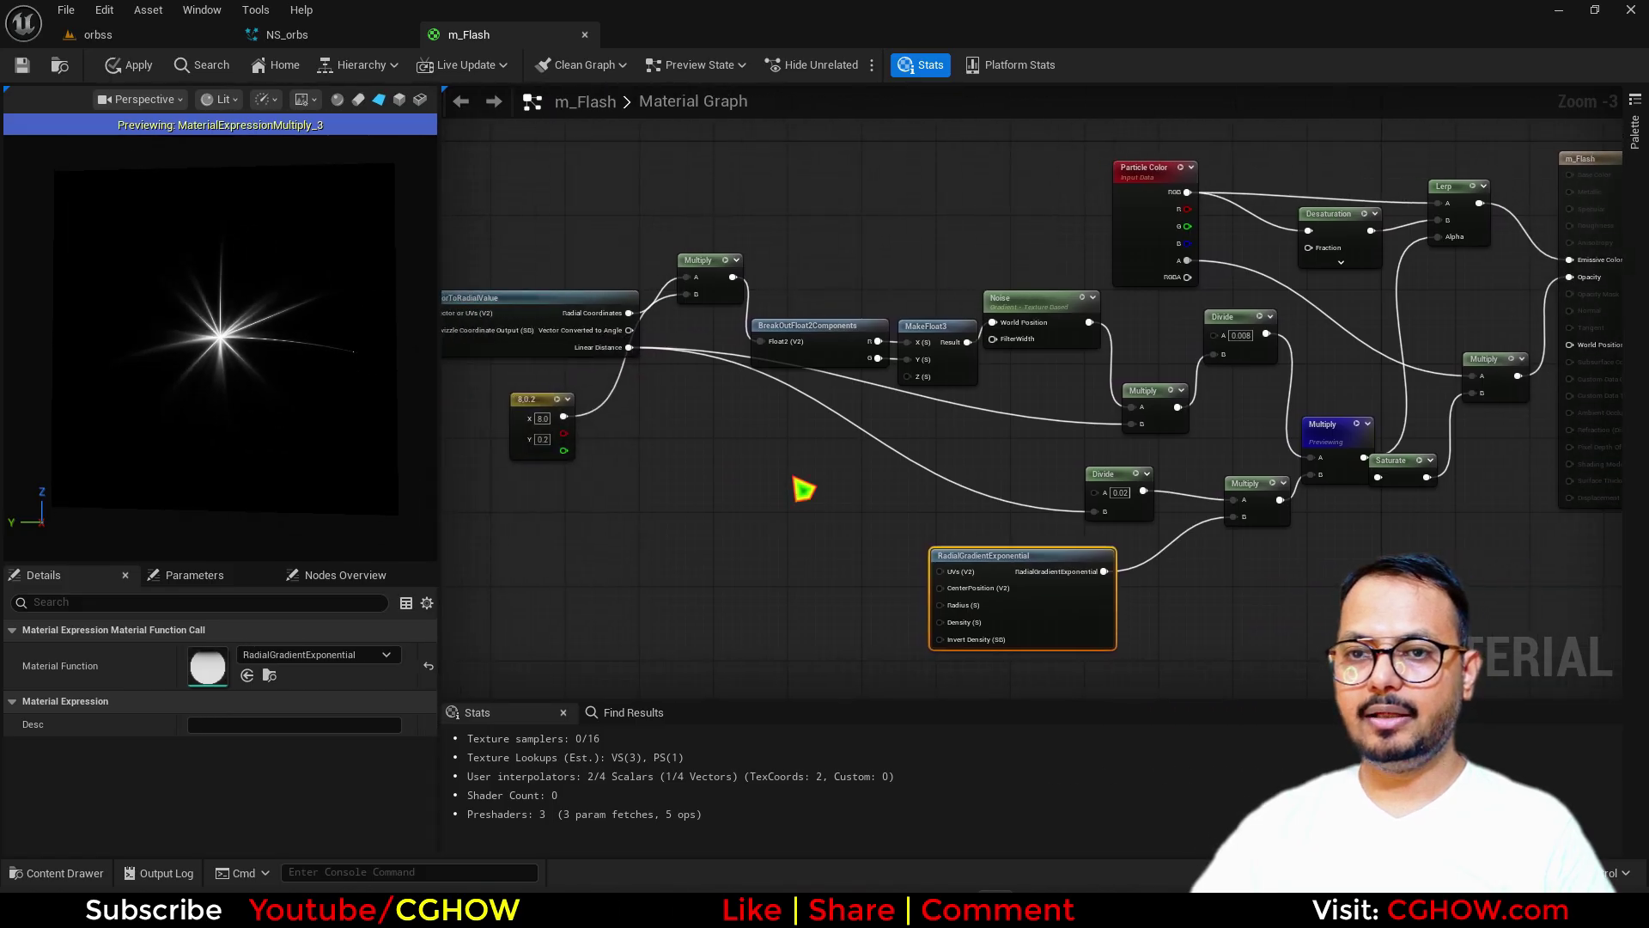
- Tidy the m_Flash graph by moving the BreakOutFloat2Components, 8,0.2 constant and Saturate nodes, and locate the m_Flash asset among the project content
{"action": "left_click_drag", "start_coordinate": [803, 356], "coordinate": [812, 290]}
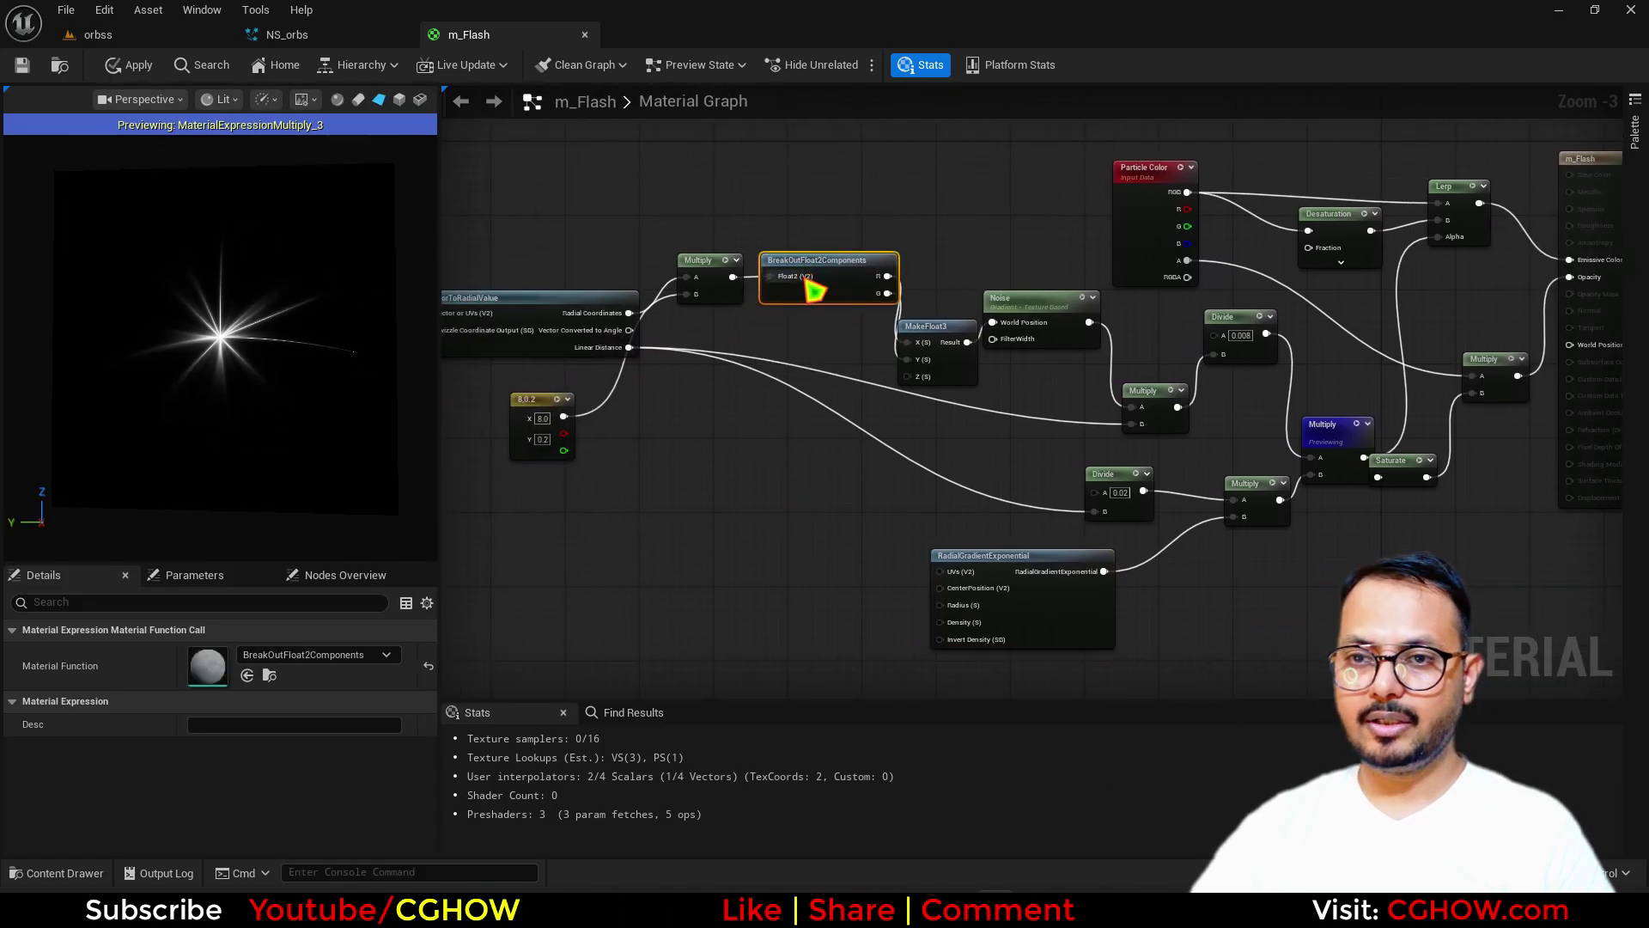
{"action": "left_click_drag", "start_coordinate": [534, 403], "coordinate": [598, 403]}
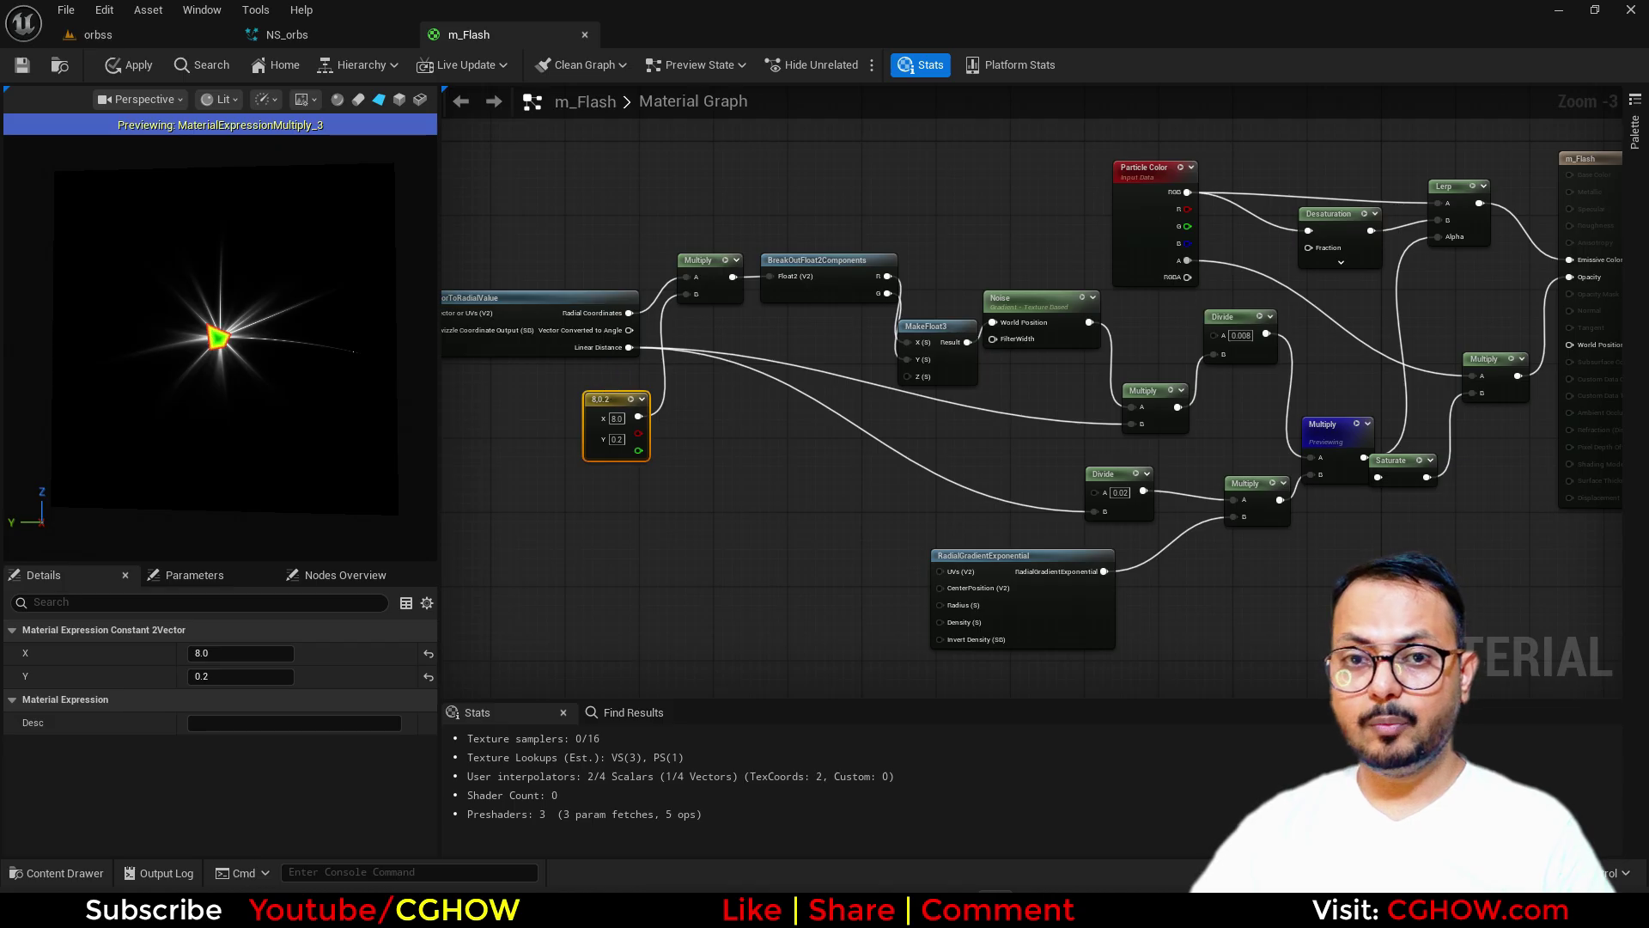
{"action": "right_click_drag", "start_coordinate": [226, 342], "coordinate": [232, 348]}
{"action": "left_click_drag", "start_coordinate": [232, 348], "coordinate": [215, 337]}
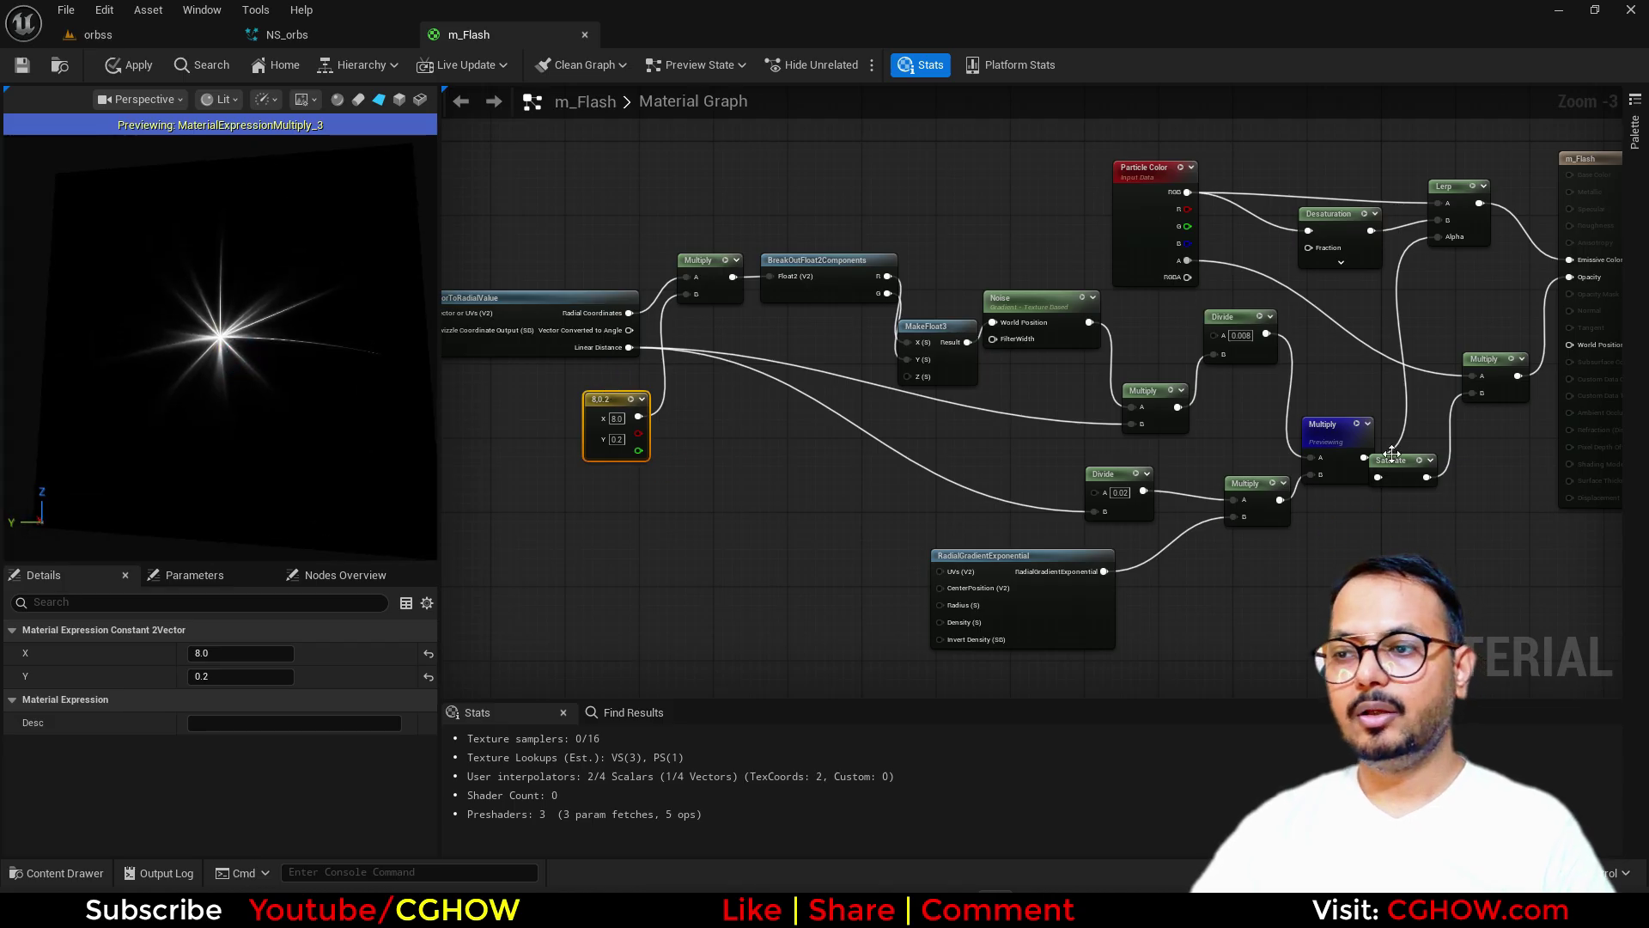
{"action": "left_click_drag", "start_coordinate": [1396, 457], "coordinate": [1443, 494]}
{"action": "right_click_drag", "start_coordinate": [868, 430], "coordinate": [864, 448]}
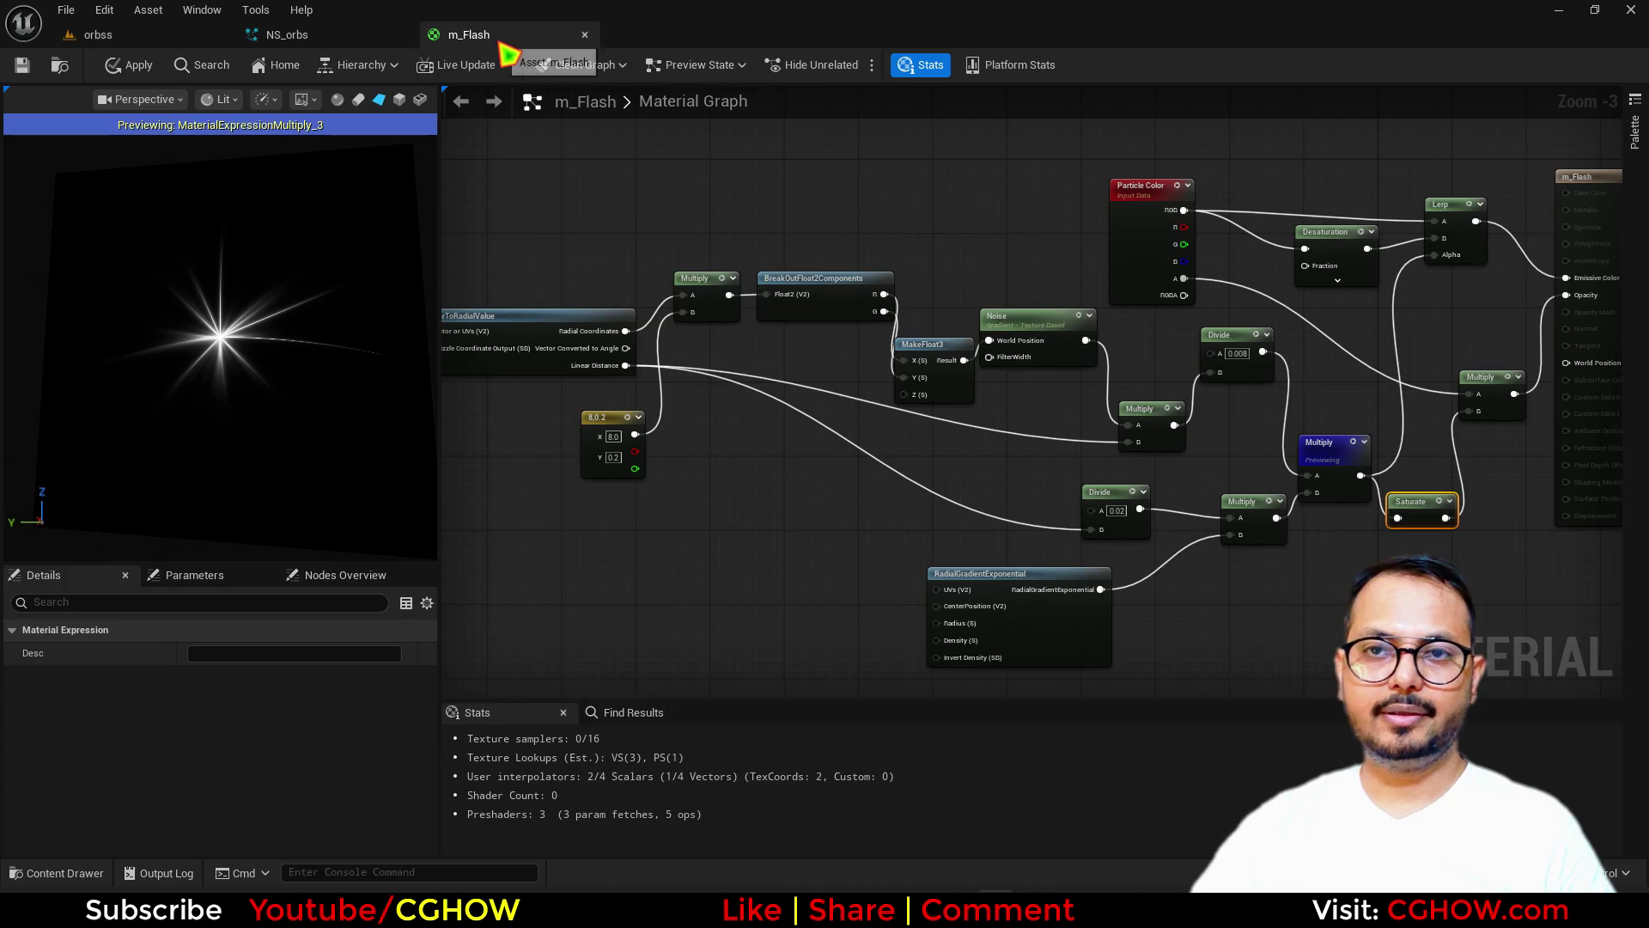
{"action": "left_click", "coordinate": [68, 66]}
- In NS_orbs, duplicate the inside_particles emitter and place the copy beside Ring001
{"action": "left_click", "coordinate": [301, 41]}
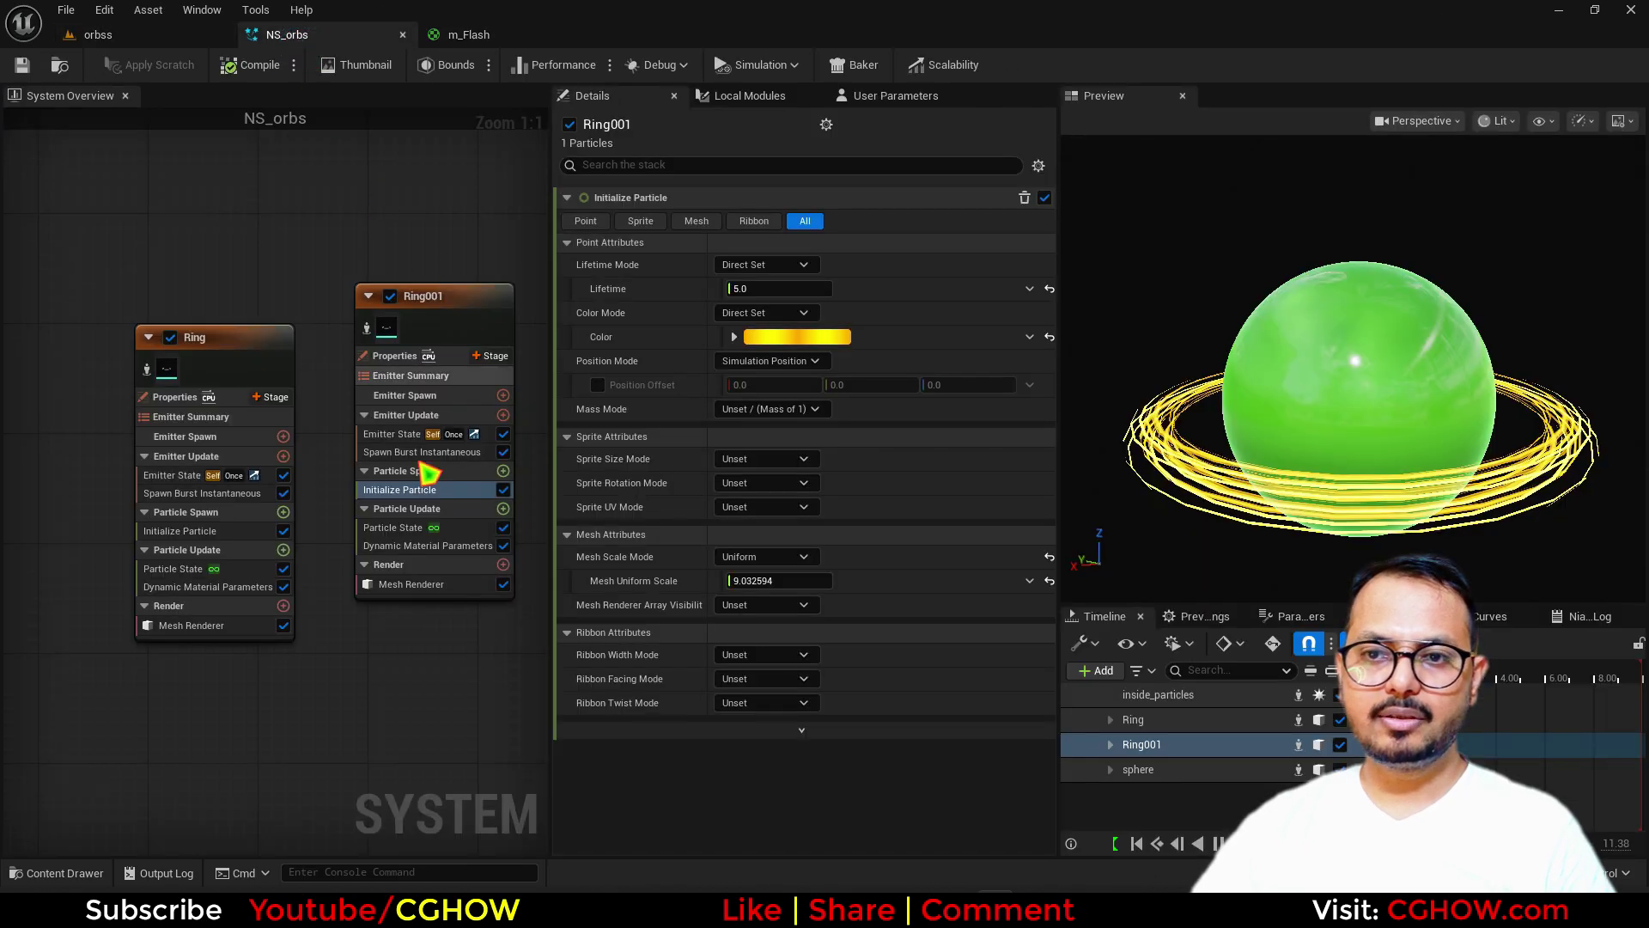
{"action": "right_click_drag", "start_coordinate": [365, 644], "coordinate": [156, 836]}
{"action": "scroll", "coordinate": [312, 460], "scroll_direction": "down", "scroll_amount": 1}
{"action": "left_click", "coordinate": [267, 245]}
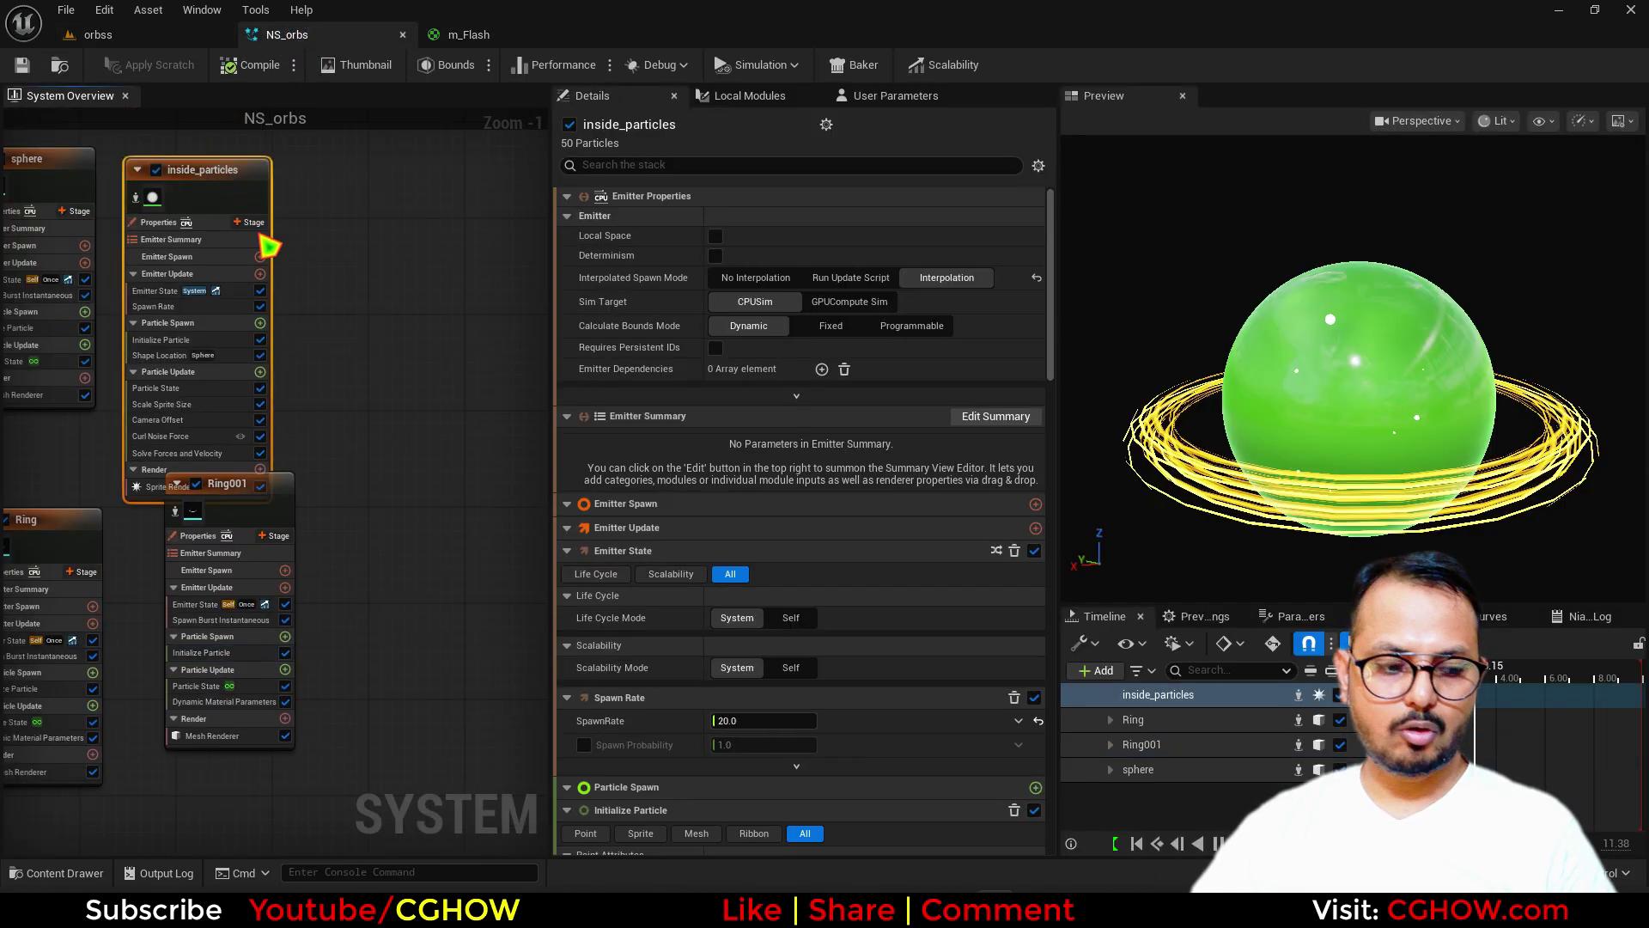
{"action": "left_click", "coordinate": [386, 476]}
{"action": "key", "text": "ctrl+v"}
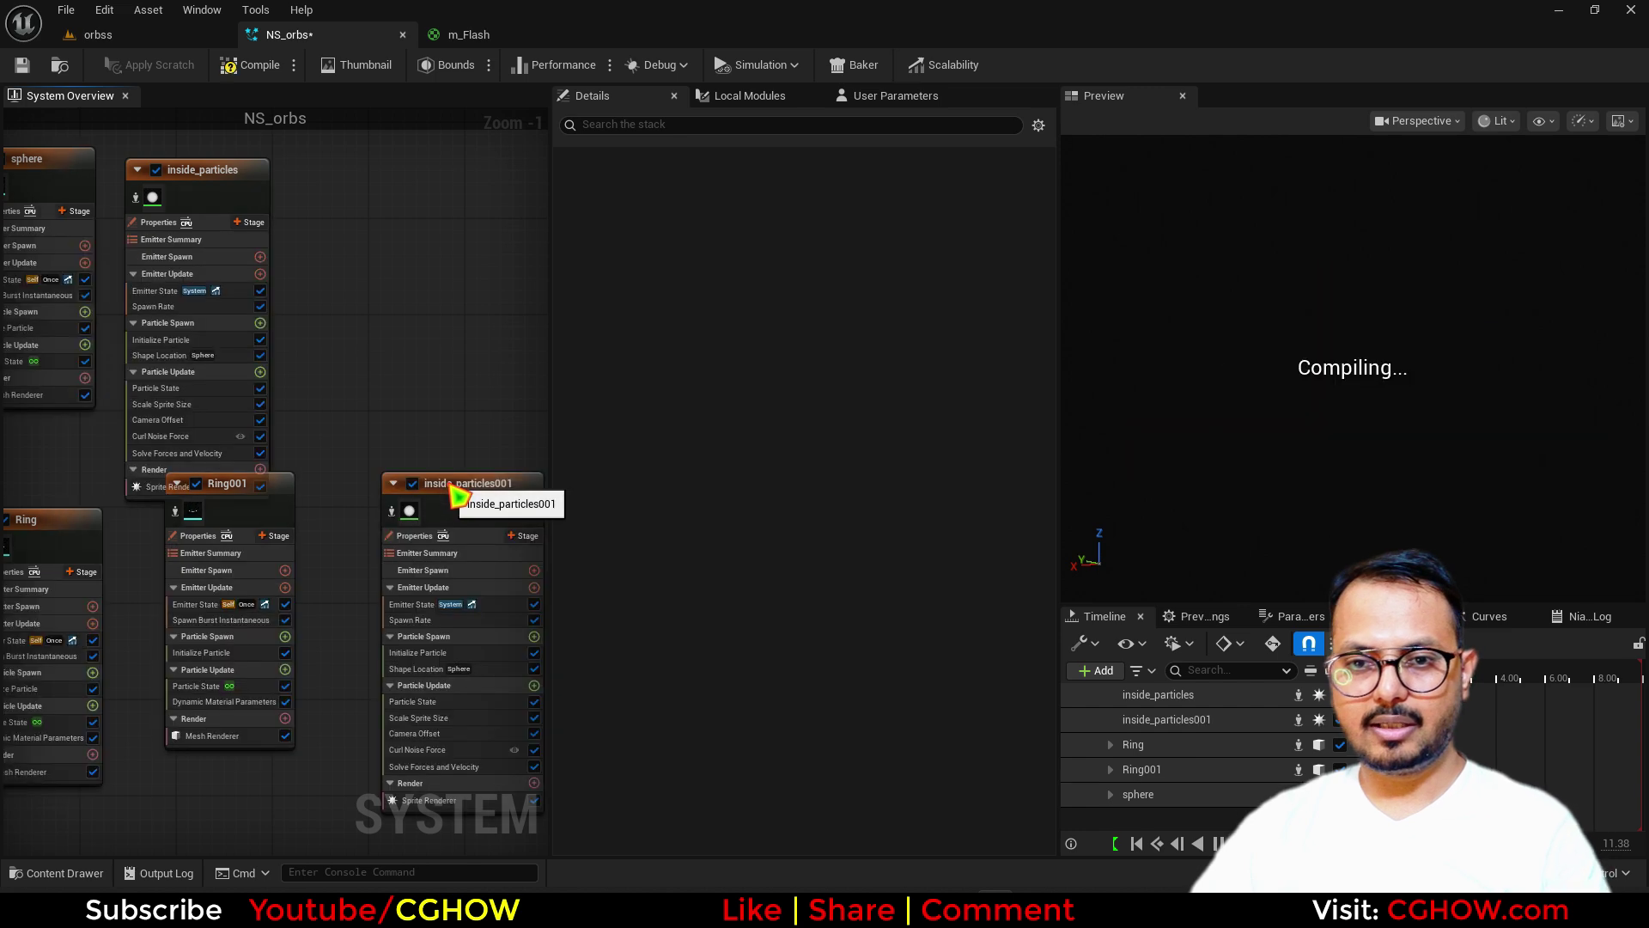
- Rename the copied inside_particles emitter to rays_ring
{"action": "double_click", "coordinate": [448, 484]}
{"action": "type", "text": "rays"}
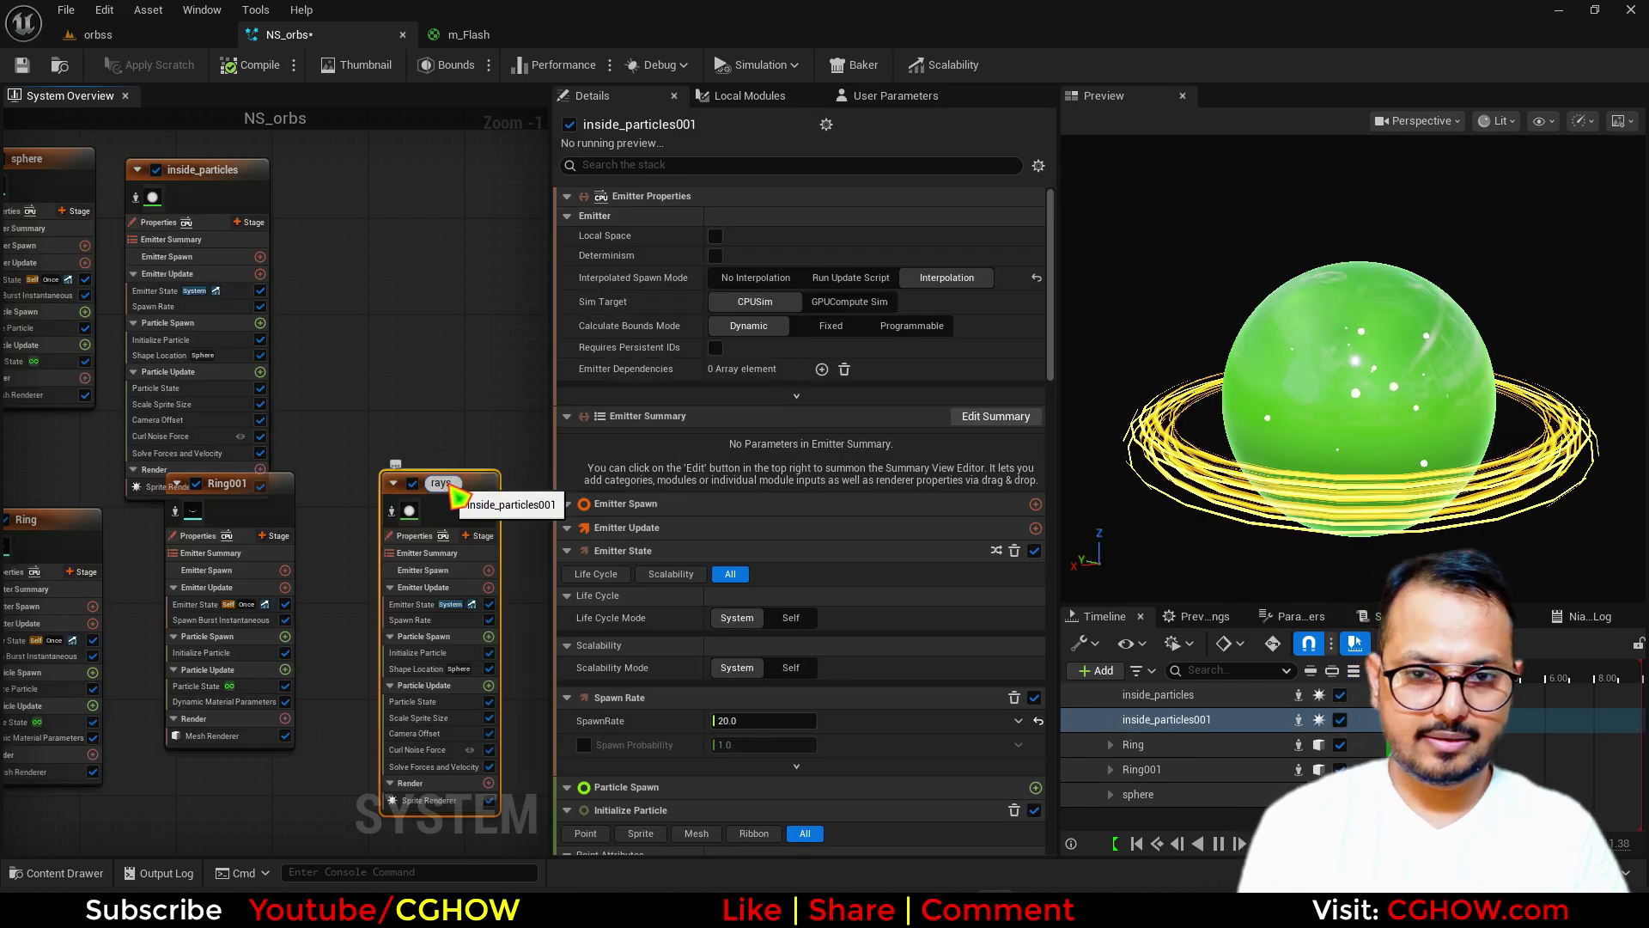
{"action": "type", "text": "_ring"}
{"action": "key", "text": "Return"}
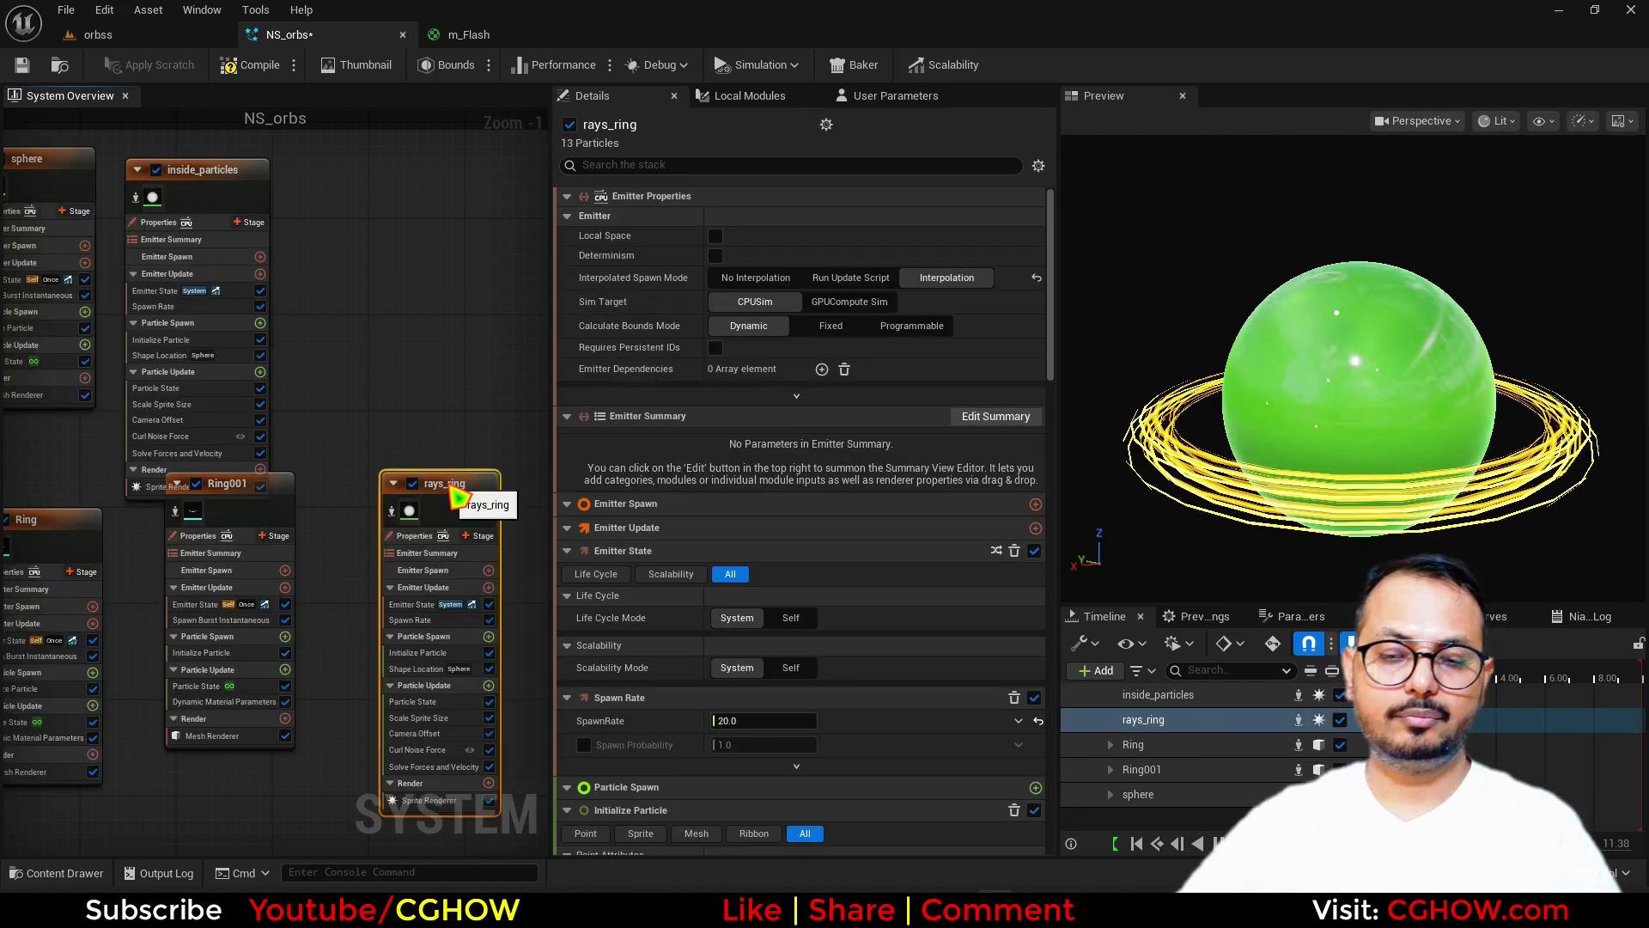
- Rename the rays_ring emitter to flash_on__Ring
{"action": "double_click", "coordinate": [448, 484]}
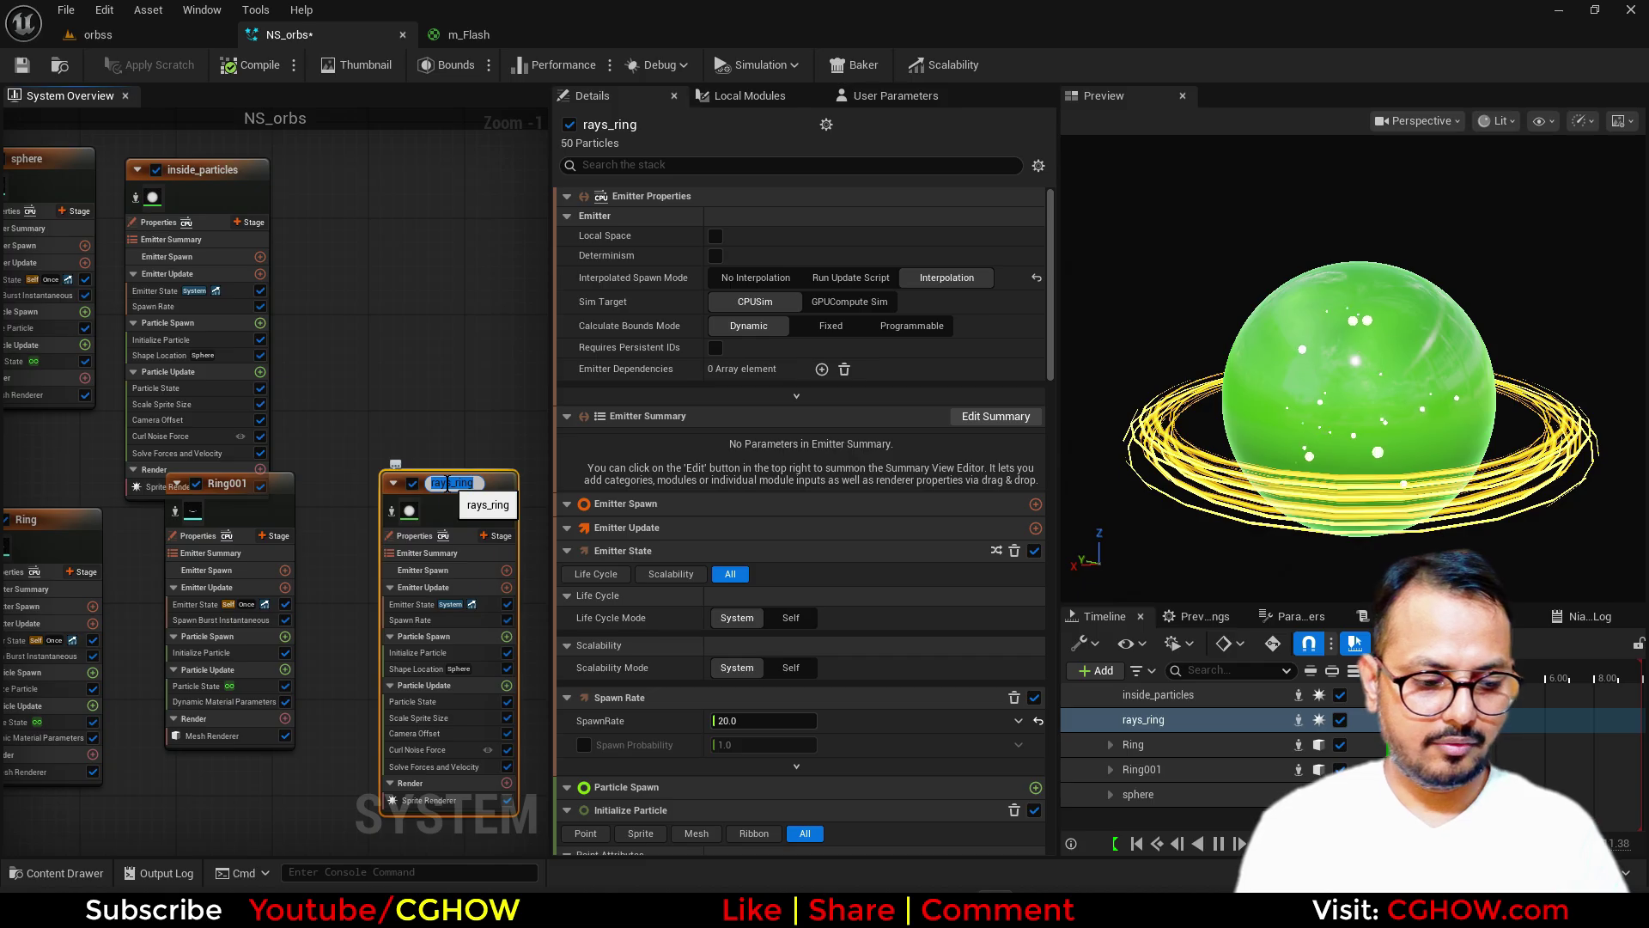
{"action": "type", "text": "flash_on"}
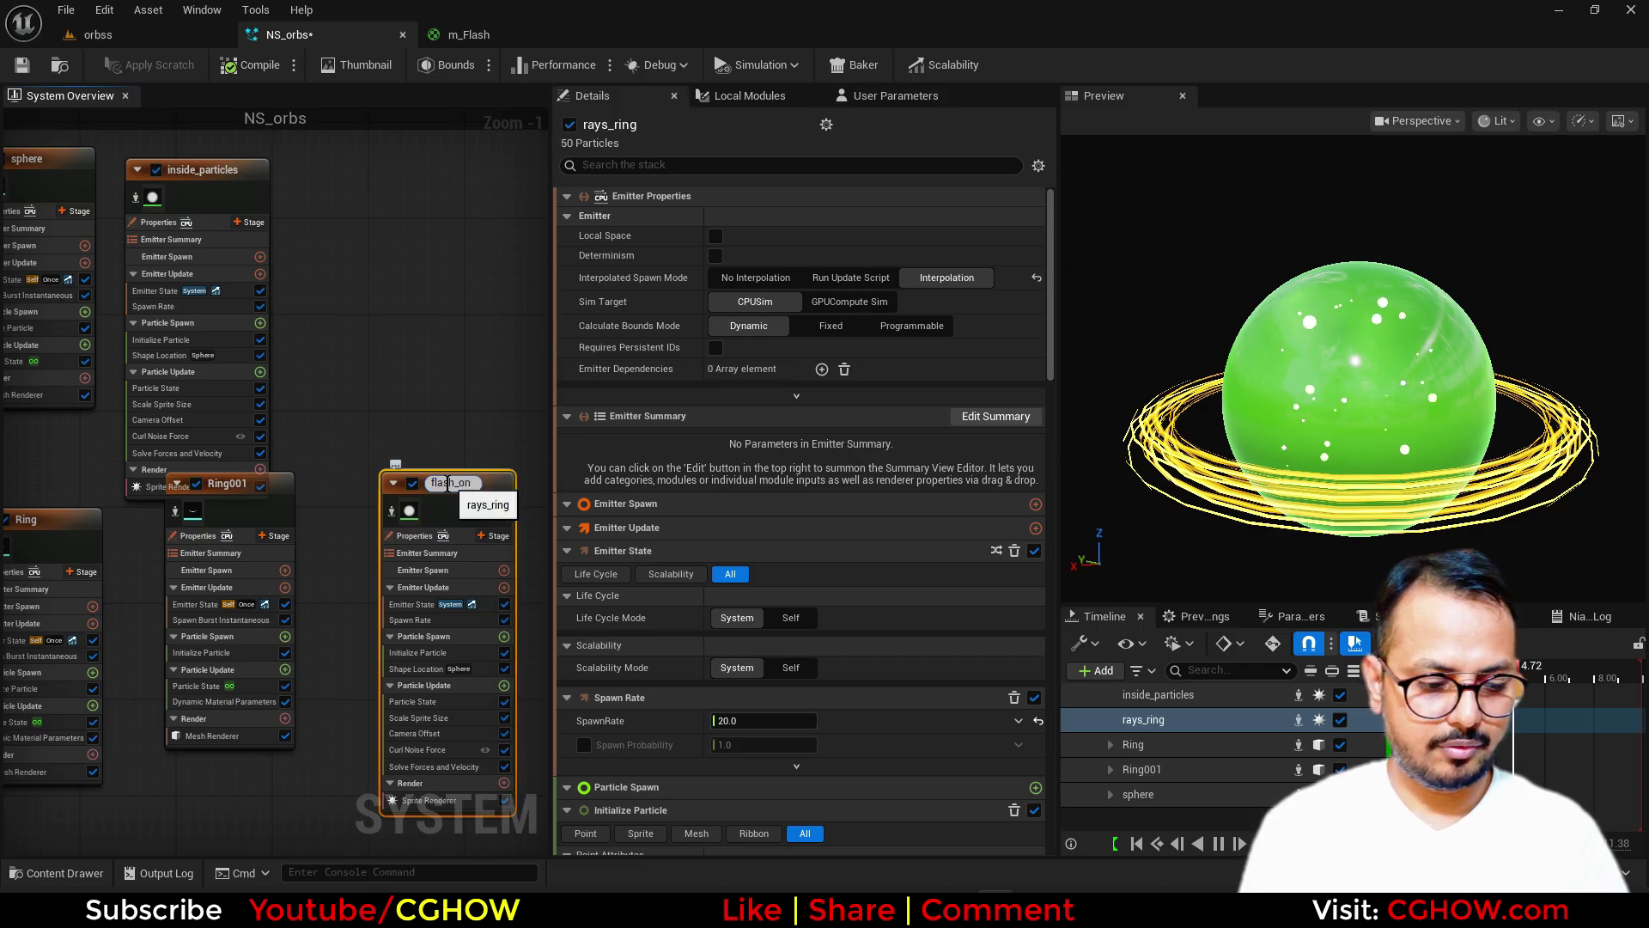
{"action": "type", "text": "_Ring"}
{"action": "key", "text": "Return"}
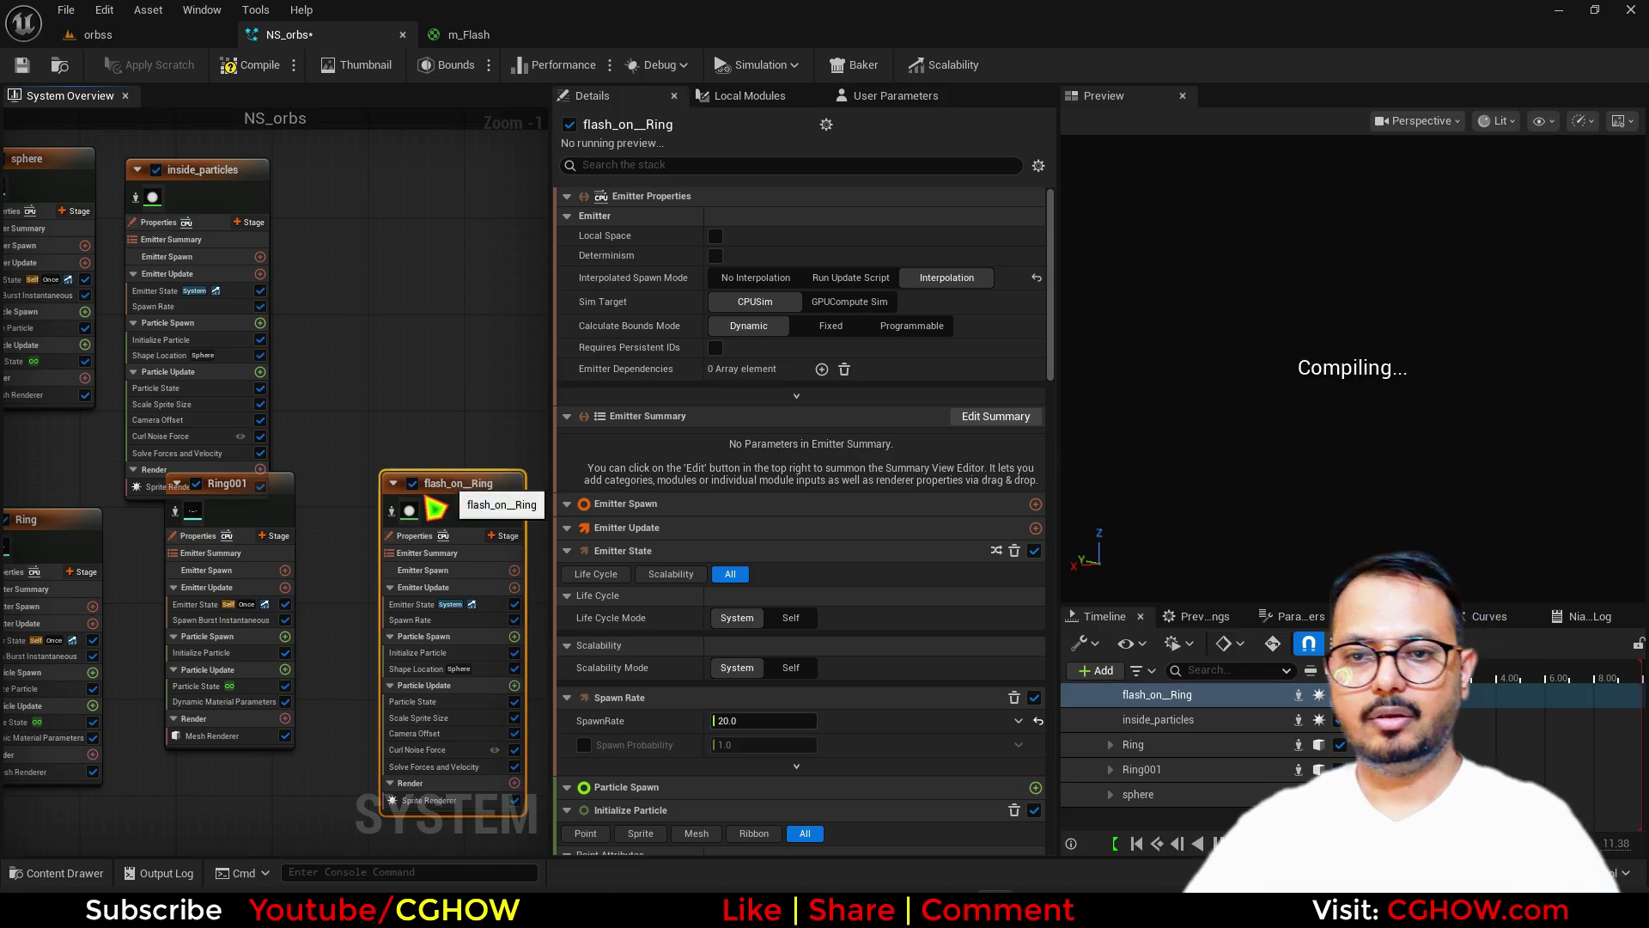
- Assign the m_Flash material to the Sprite Renderer of the flash_on__Ring emitter
{"action": "right_click_drag", "start_coordinate": [455, 395], "coordinate": [442, 241]}
{"action": "left_click", "coordinate": [387, 646]}
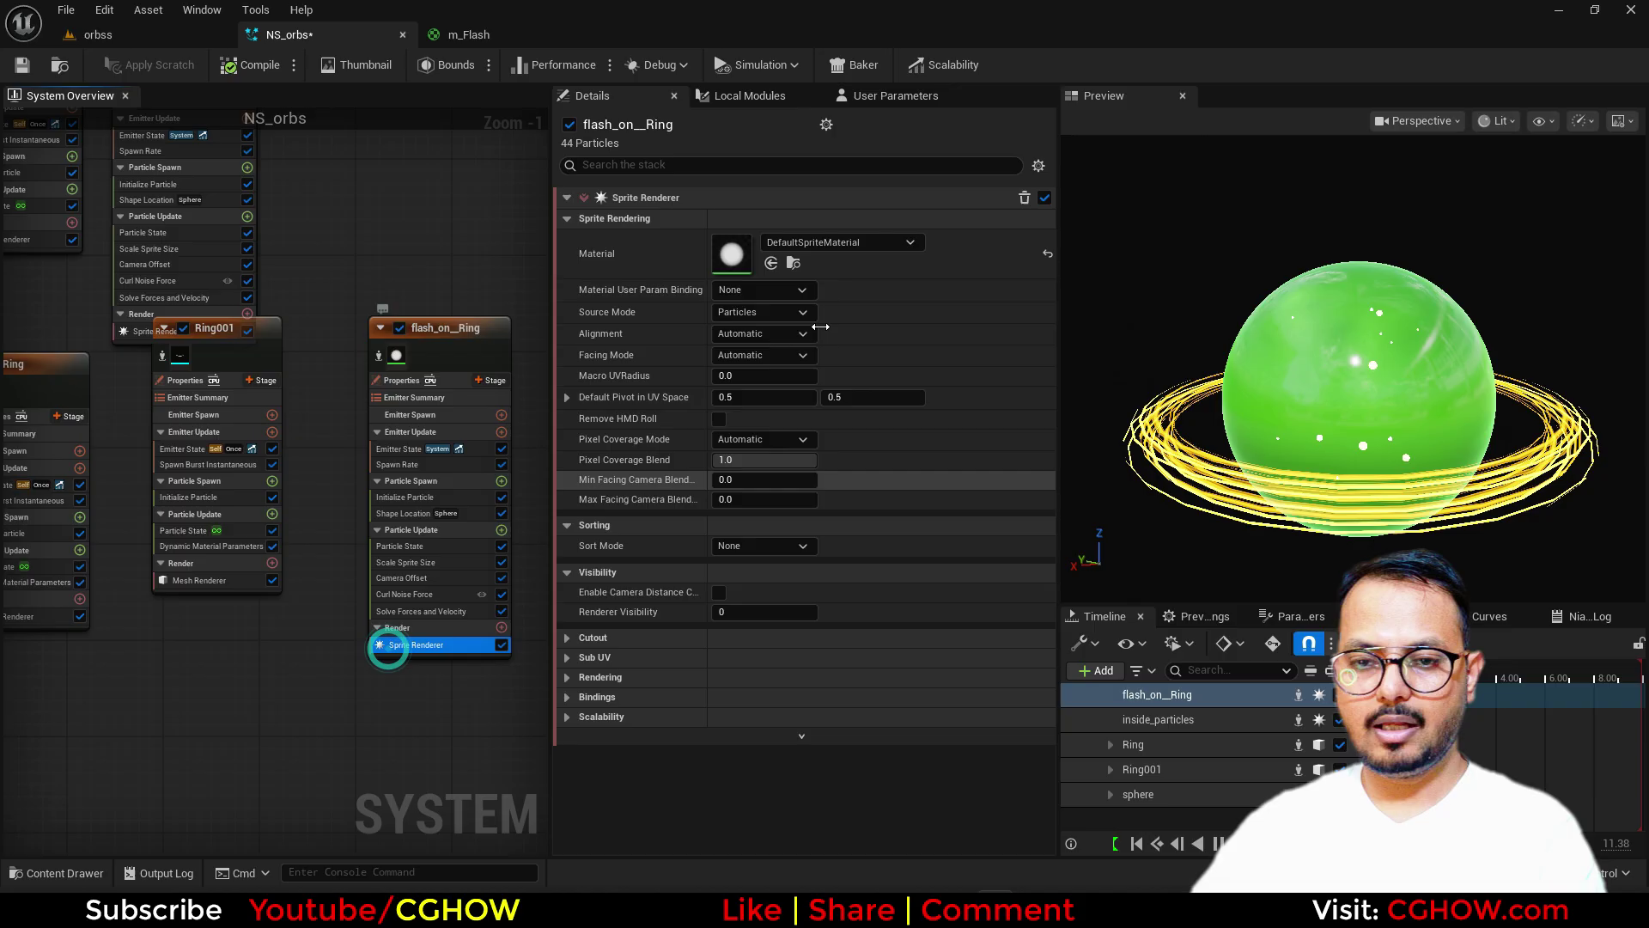
{"action": "left_click", "coordinate": [773, 263]}
- In flash_on__Ring's Initialize Particle module, set Uniform Sprite Size Max to 50 and Min to 20
{"action": "left_click", "coordinate": [410, 497]}
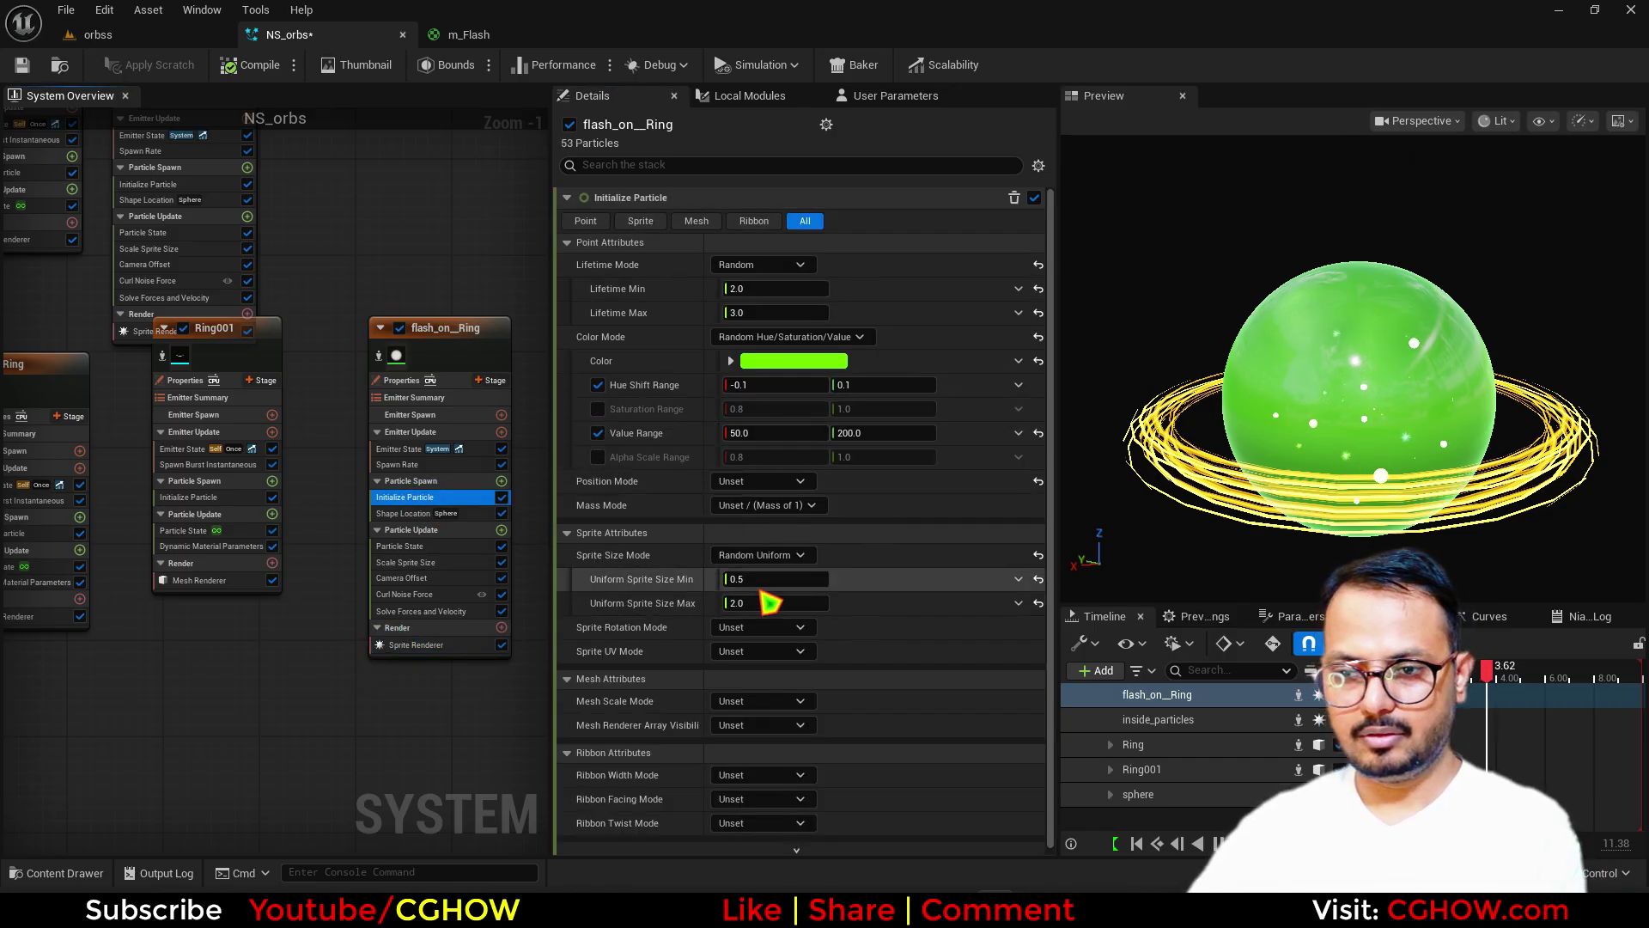
{"action": "left_click", "coordinate": [760, 602]}
{"action": "type", "text": "50"}
{"action": "left_click", "coordinate": [765, 582]}
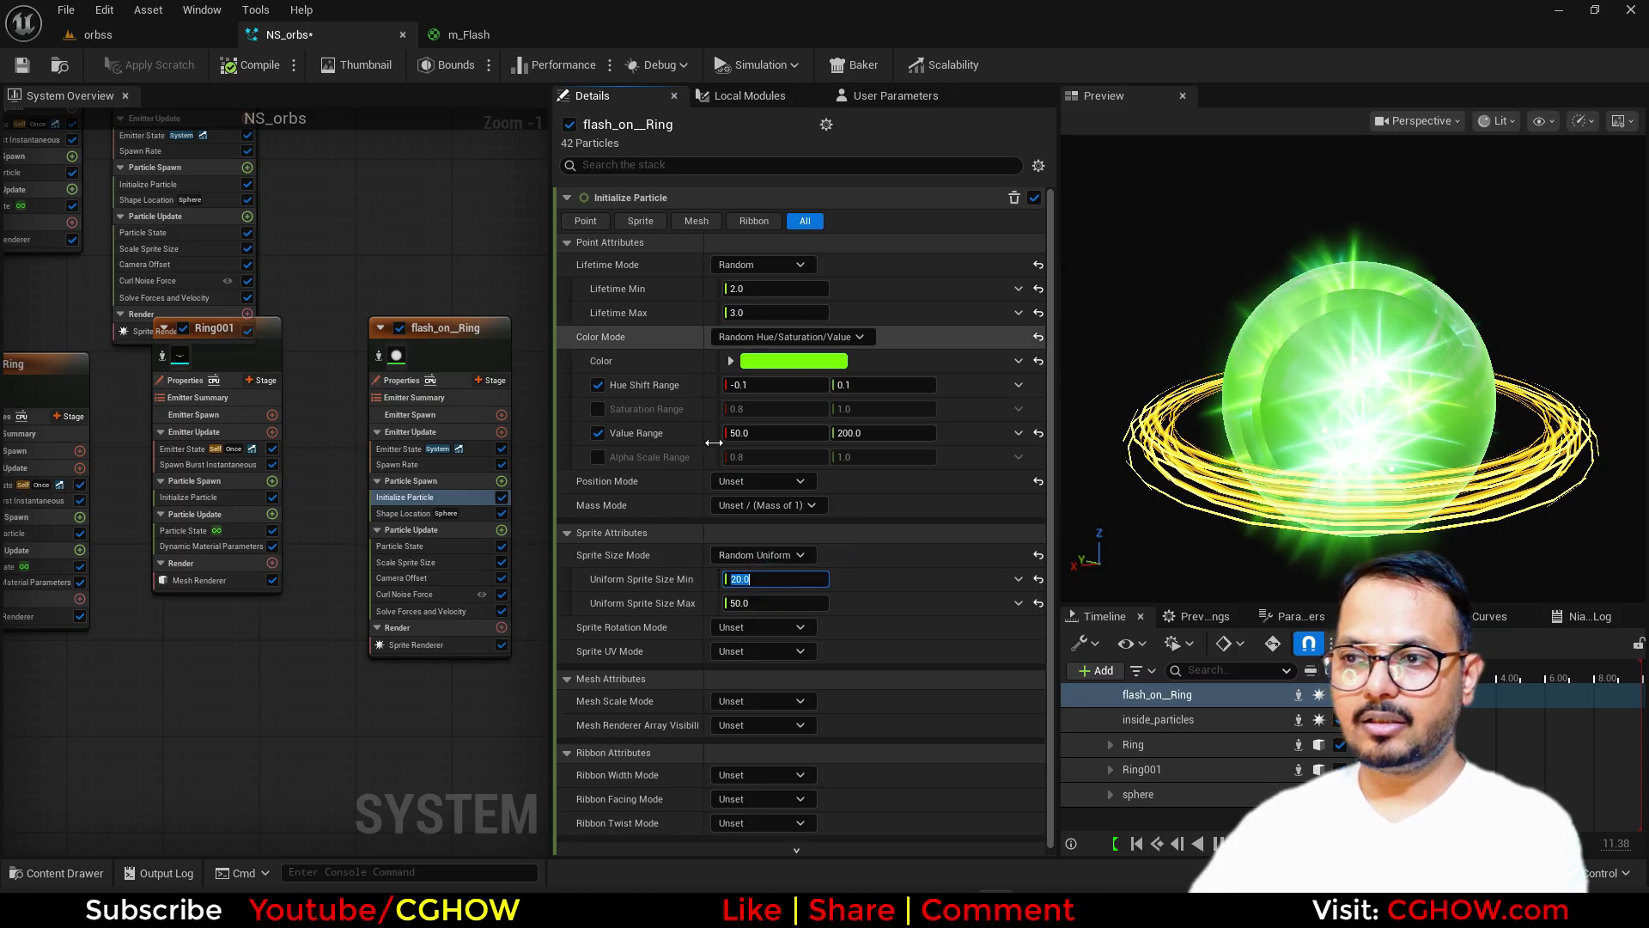
- Change flash_on__Ring's Shape Location primitive to Torus with a Handle Radius of 0 and check the result around the sphere
{"action": "left_click", "coordinate": [408, 513]}
{"action": "left_click", "coordinate": [773, 265]}
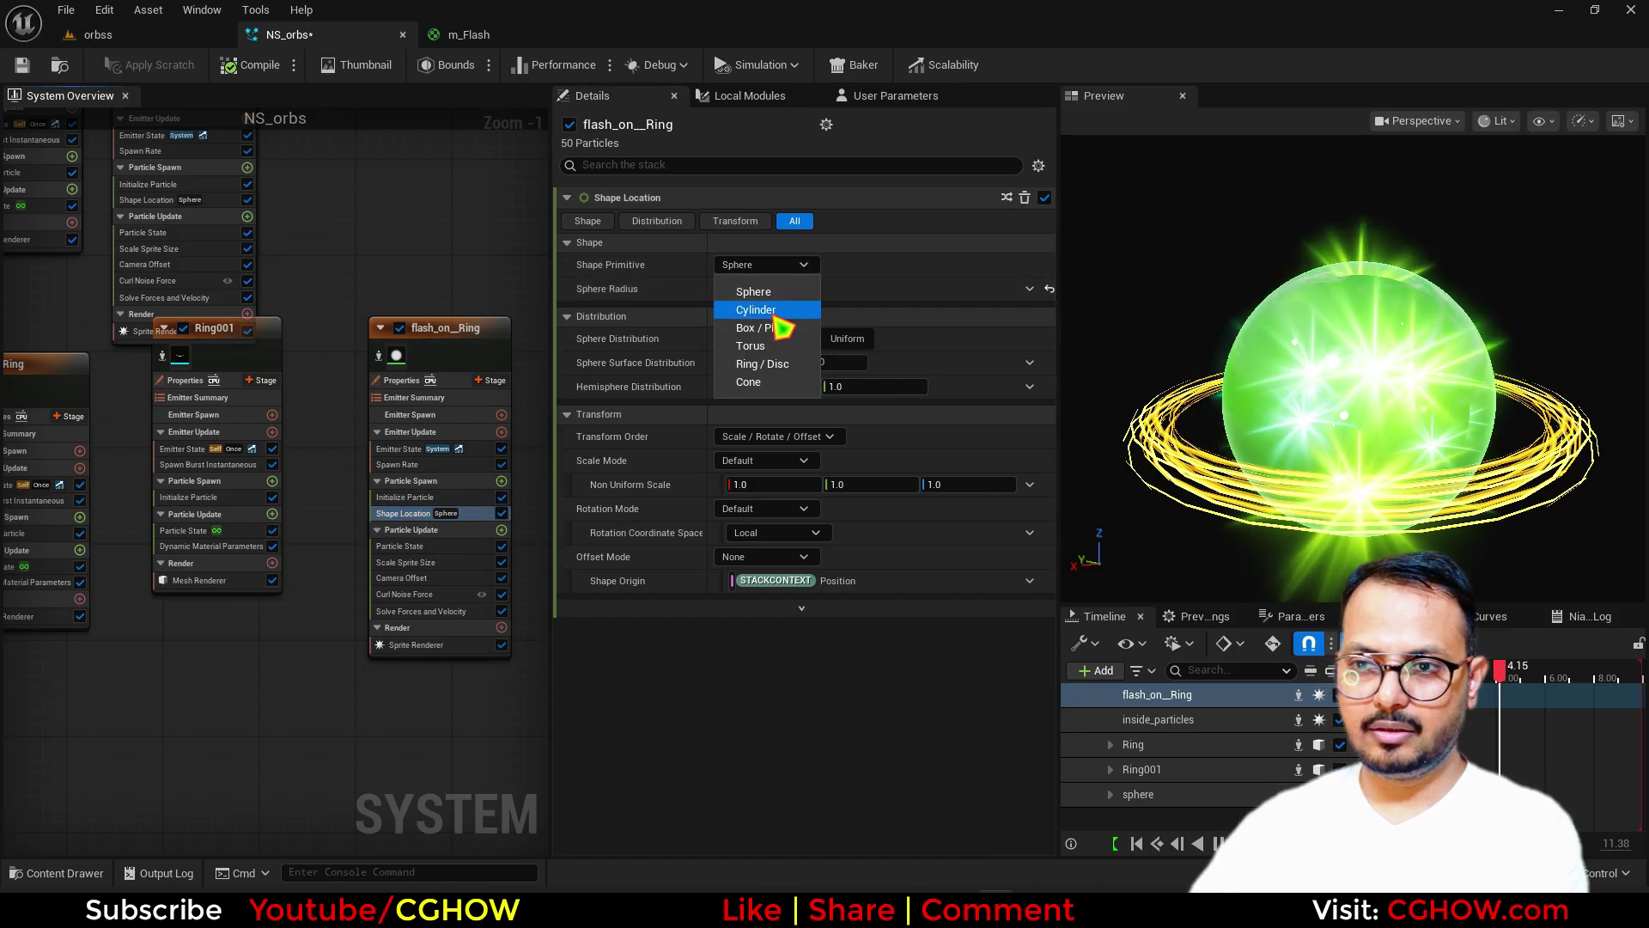
{"action": "left_click", "coordinate": [752, 345]}
{"action": "left_click", "coordinate": [765, 336]}
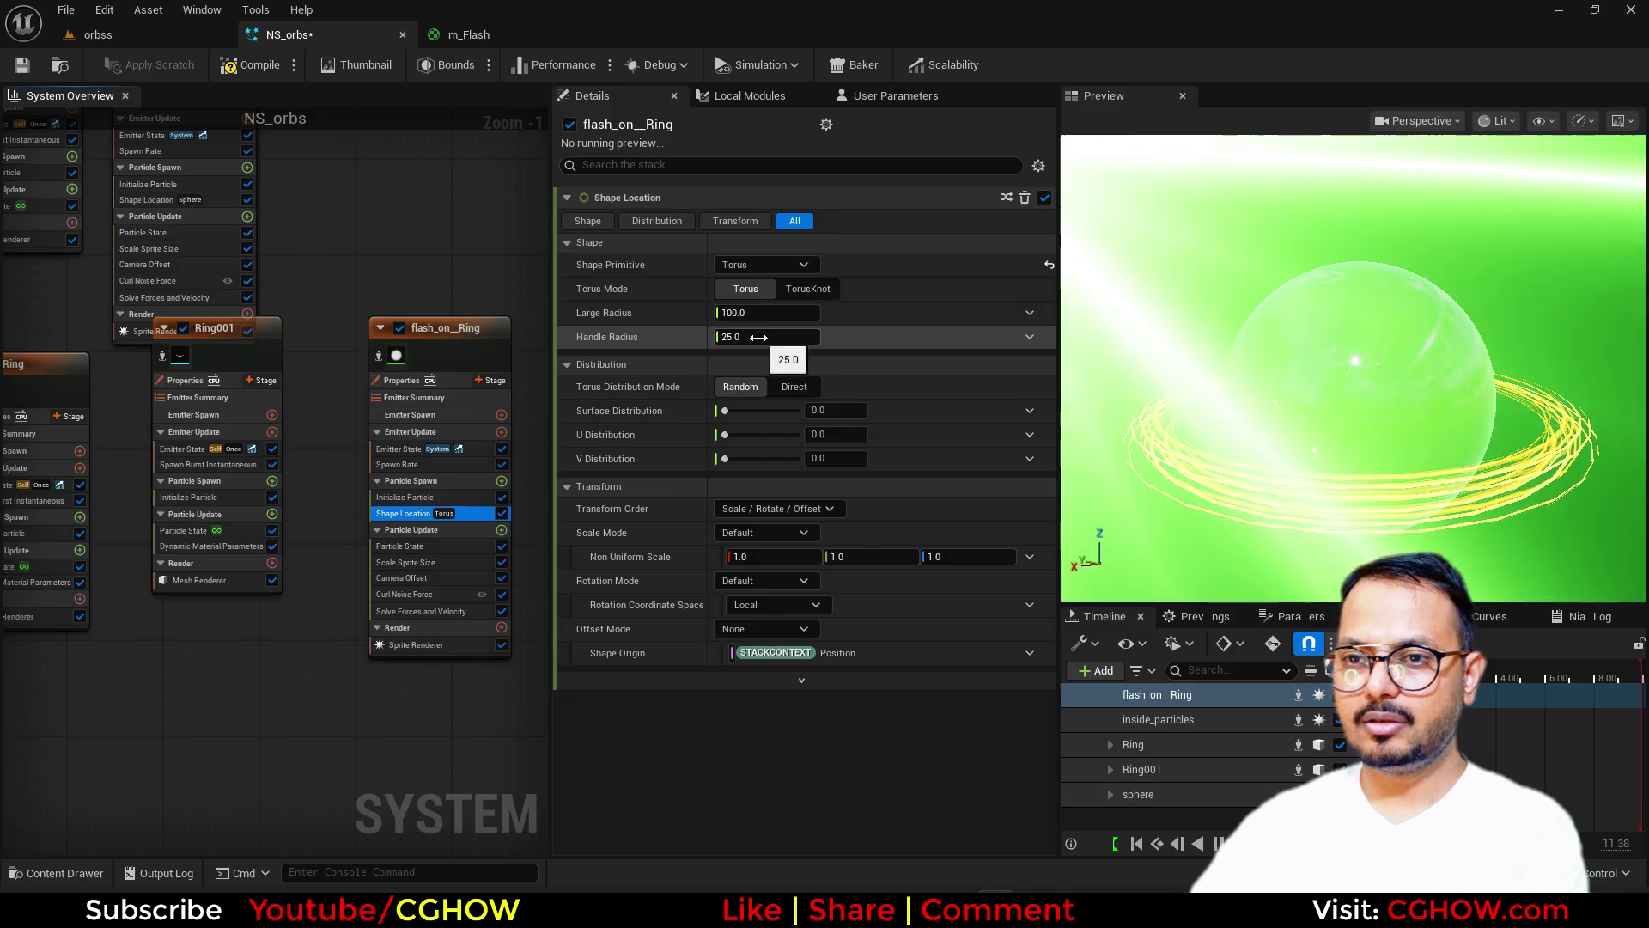
{"action": "type", "text": "0"}
{"action": "key", "text": "Return"}
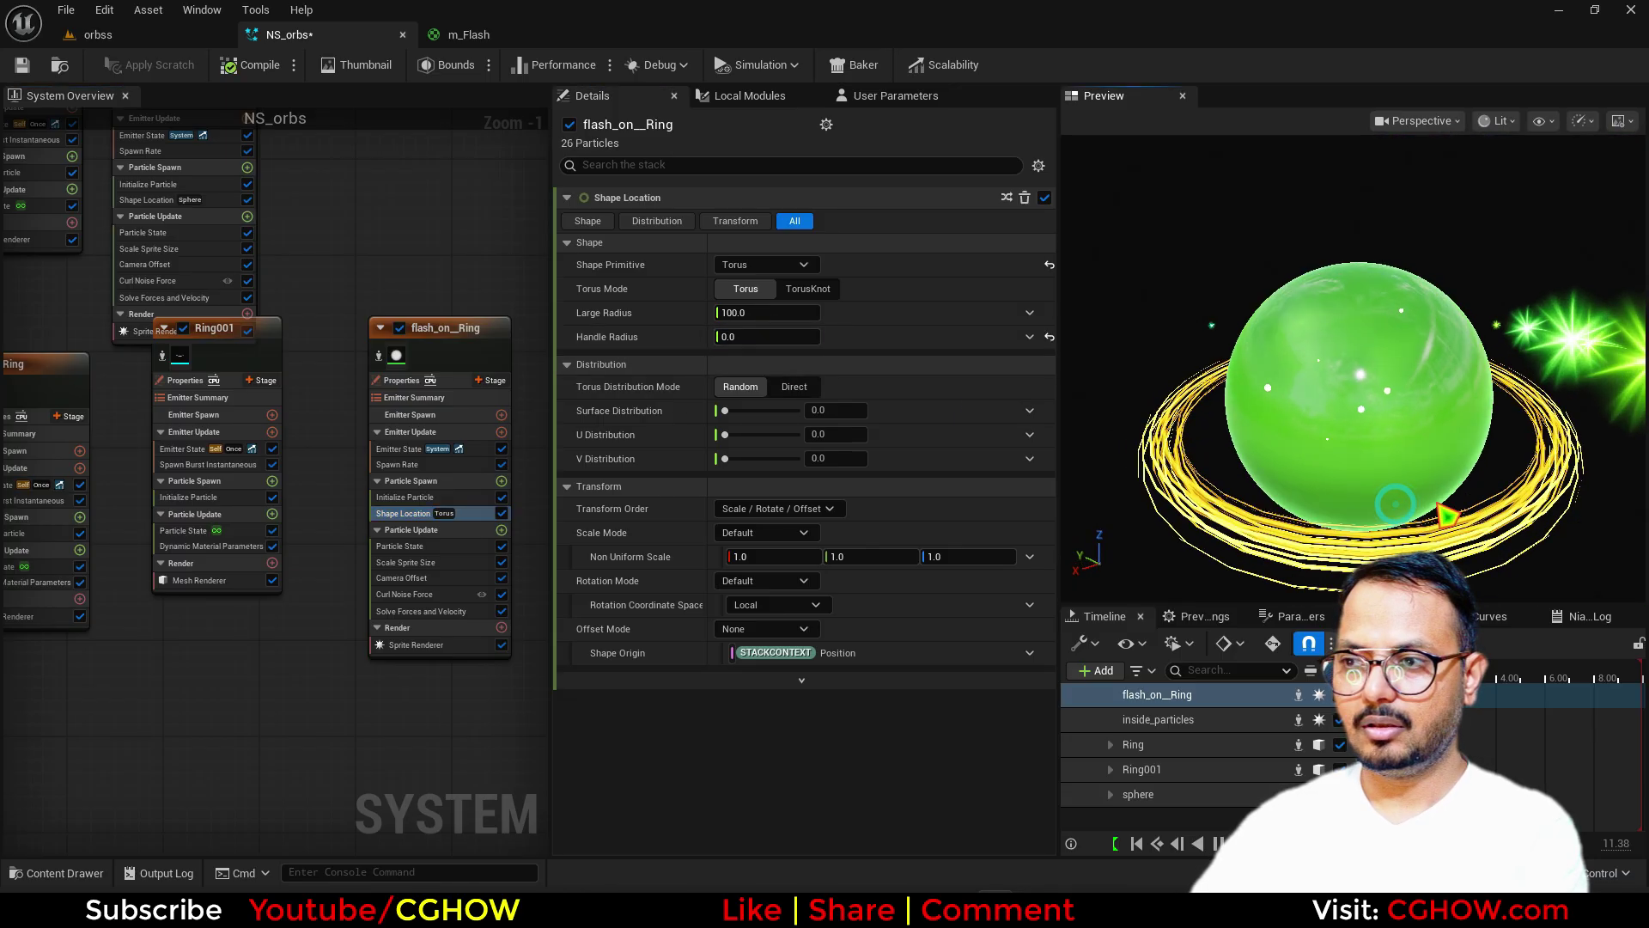
{"action": "left_click_drag", "start_coordinate": [1420, 497], "coordinate": [1415, 507]}
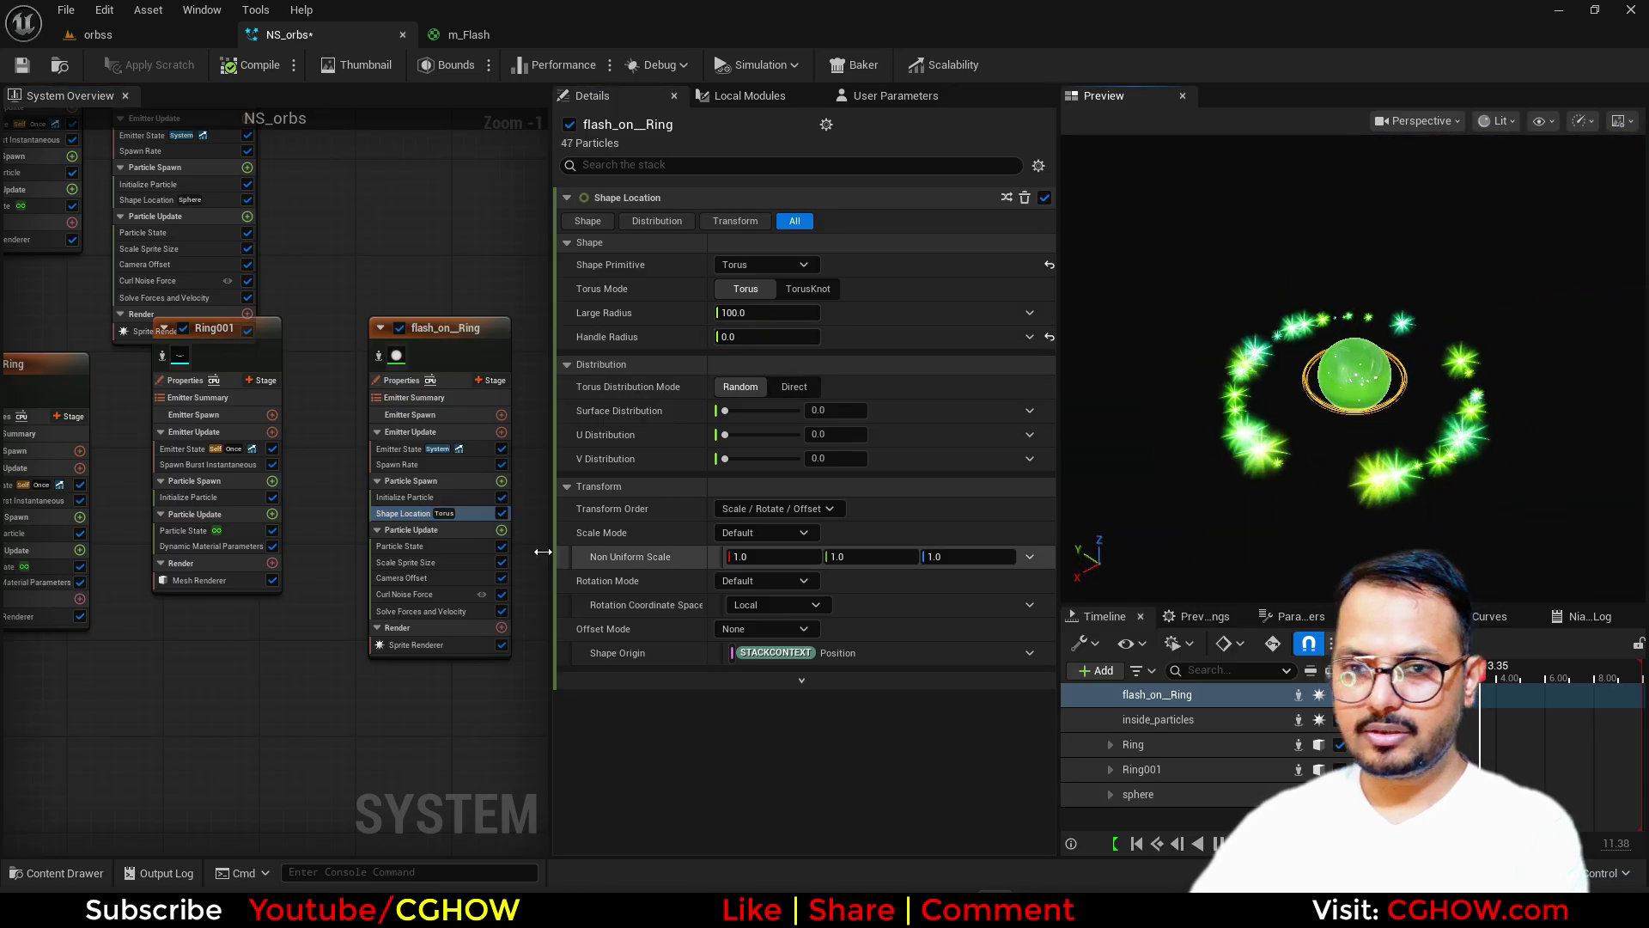
- Raise flash_on__Ring's SpawnRate to about 117 and reduce the torus Large Radius to fit the flashes to the yellow rings
{"action": "left_click", "coordinate": [404, 465]}
{"action": "left_click_drag", "start_coordinate": [736, 221], "coordinate": [1099, 353]}
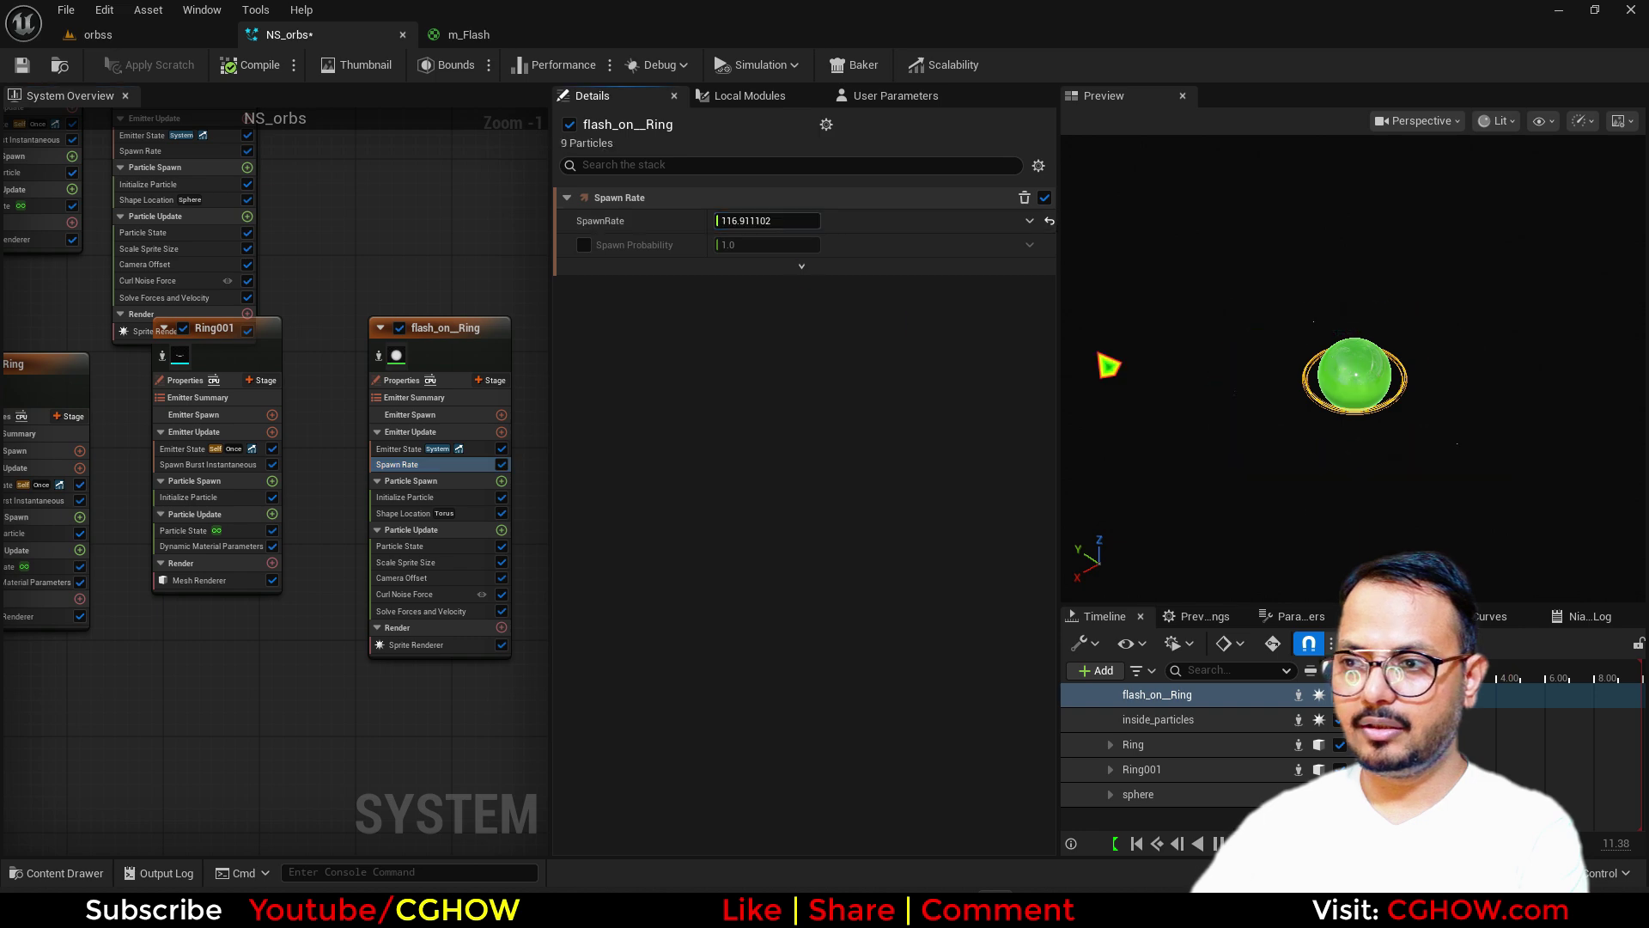
{"action": "left_click", "coordinate": [402, 514]}
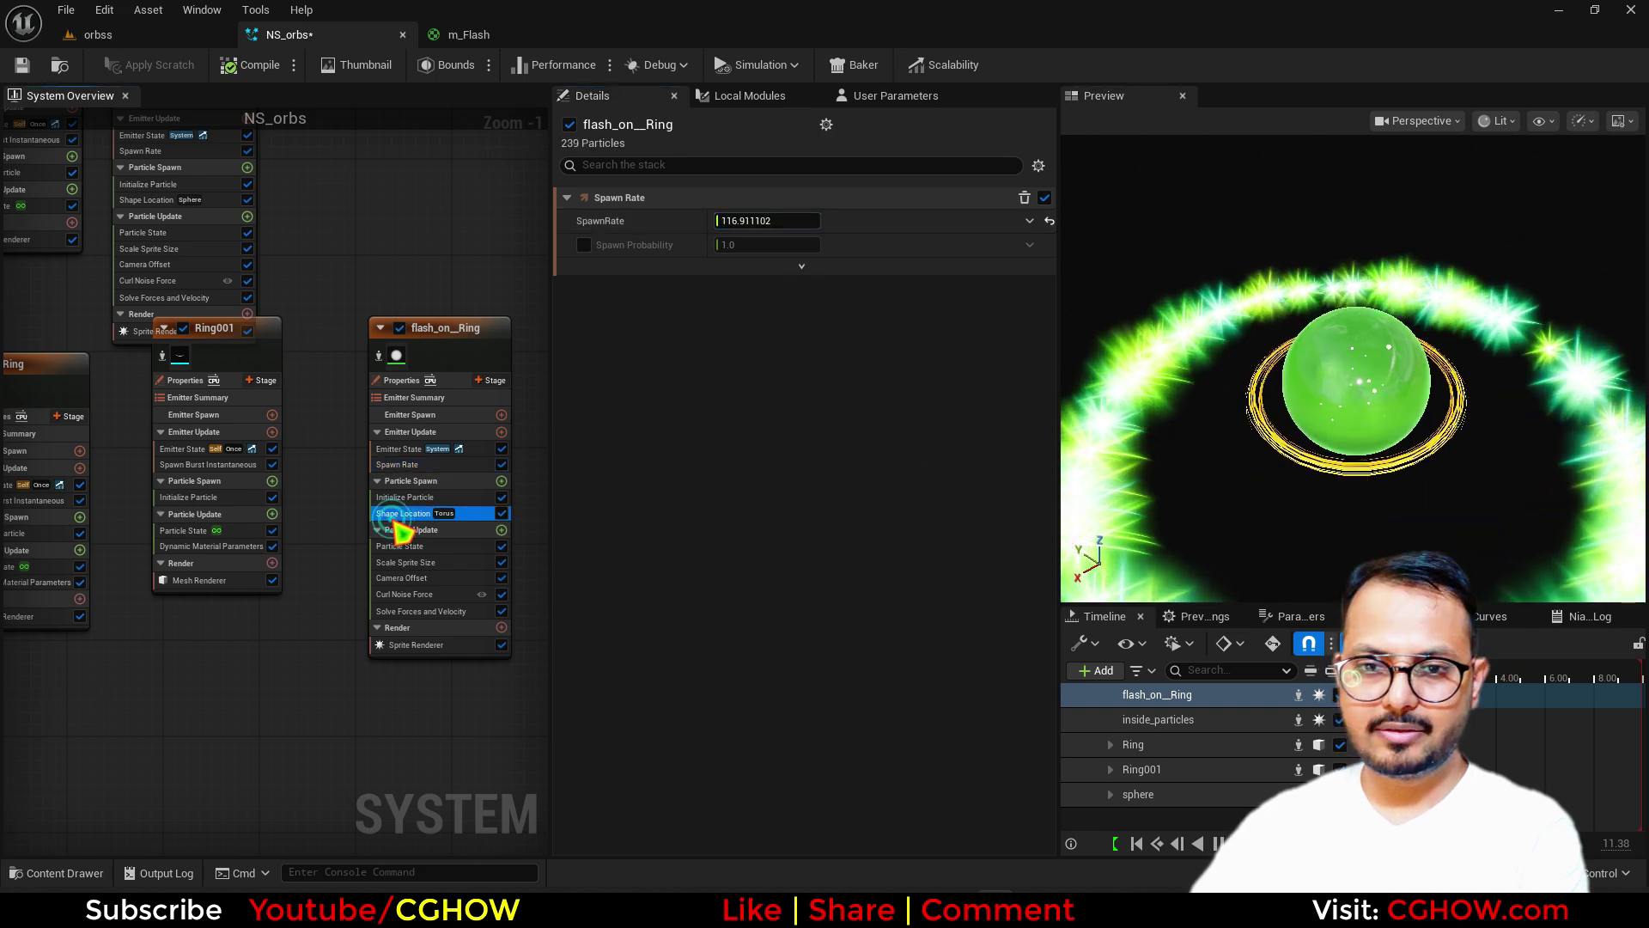
{"action": "left_click_drag", "start_coordinate": [780, 315], "coordinate": [696, 315]}
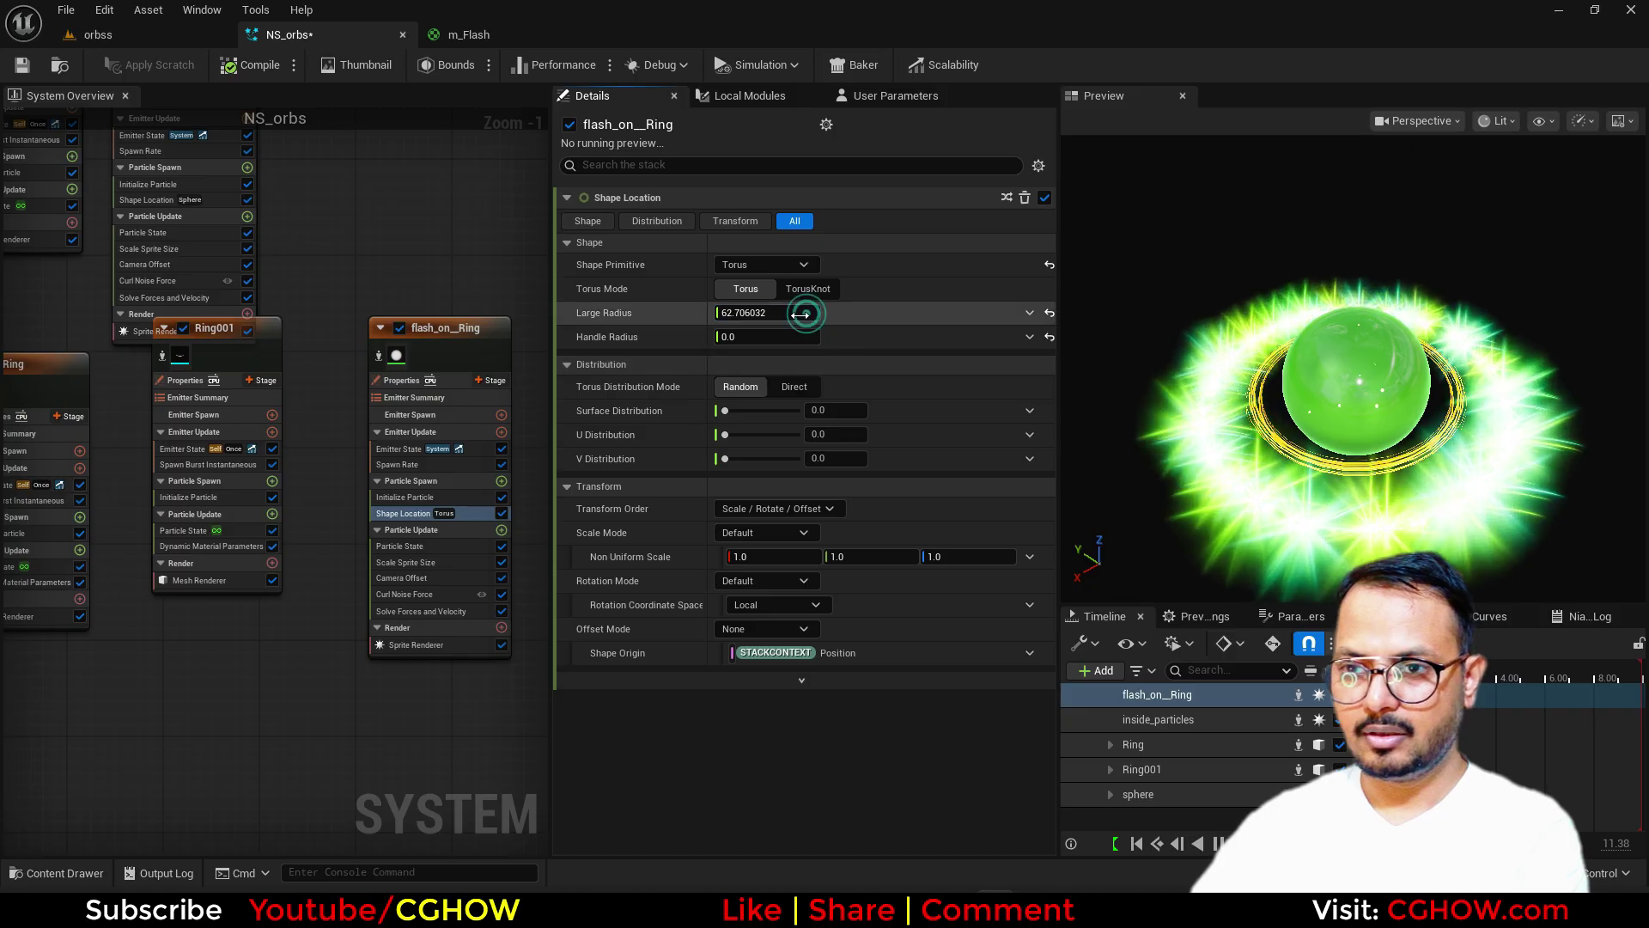
{"action": "mouse_move", "coordinate": [805, 313]}
{"action": "left_mouse_down"}
{"action": "mouse_move", "coordinate": [746, 314]}
{"action": "mouse_move", "coordinate": [777, 315]}
{"action": "left_mouse_up"}
{"action": "left_click_drag", "start_coordinate": [1280, 496], "coordinate": [1286, 459]}
- Set flash_on__Ring's SpawnRate to 2
{"action": "left_click", "coordinate": [427, 464]}
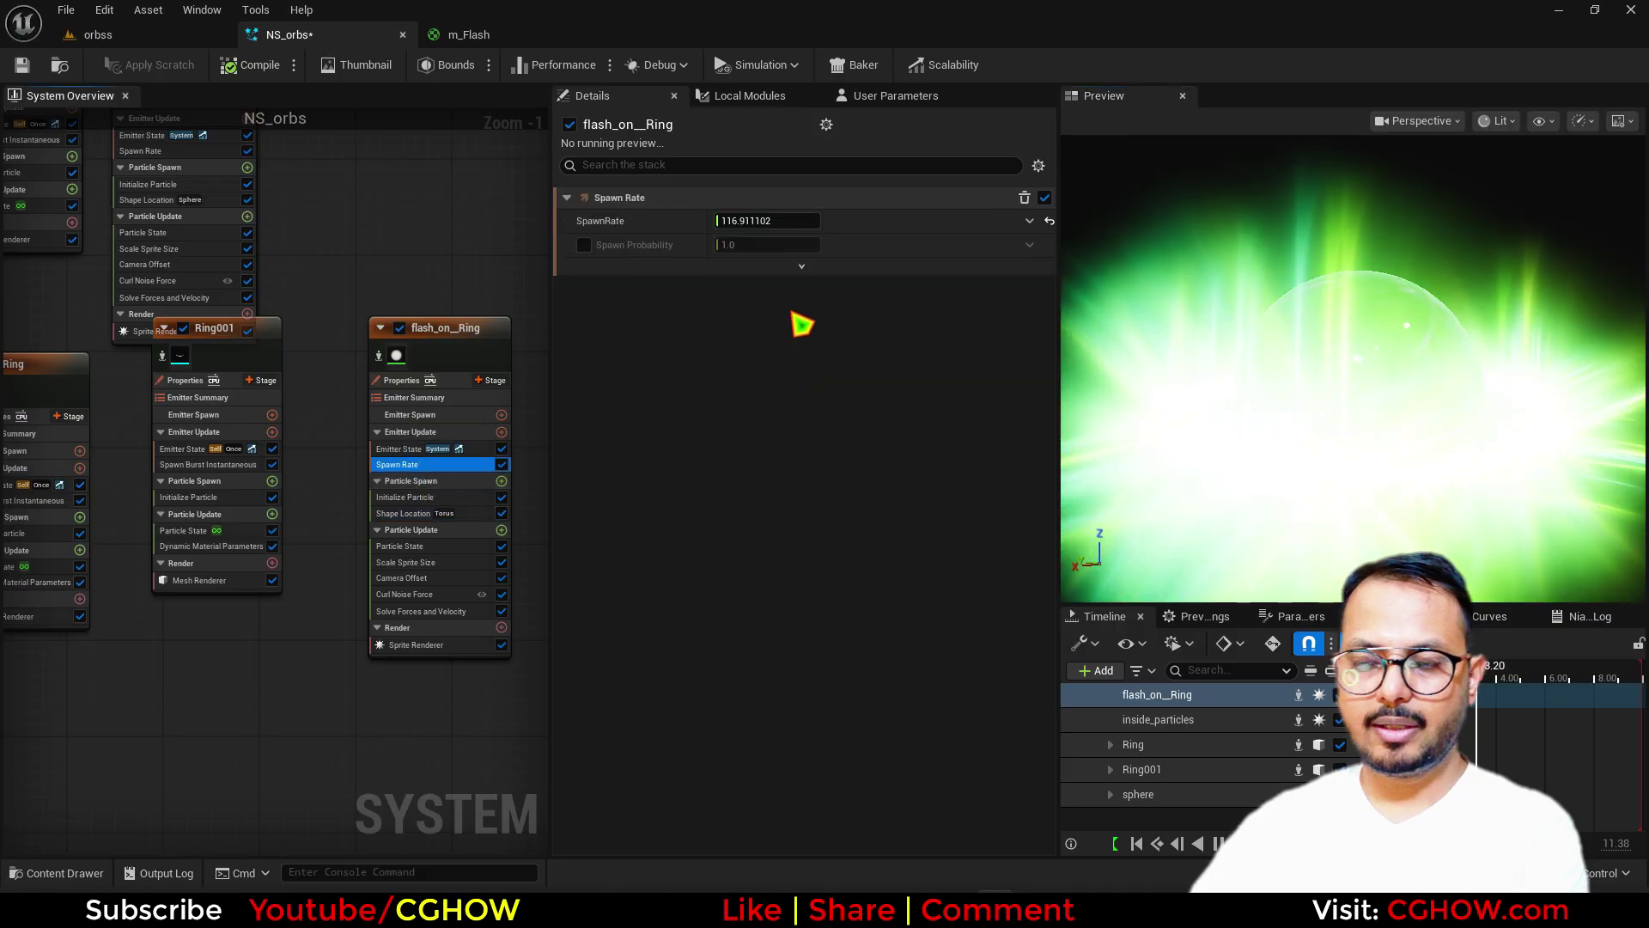
{"action": "left_click", "coordinate": [767, 220]}
{"action": "type", "text": "2"}
{"action": "key", "text": "Return"}
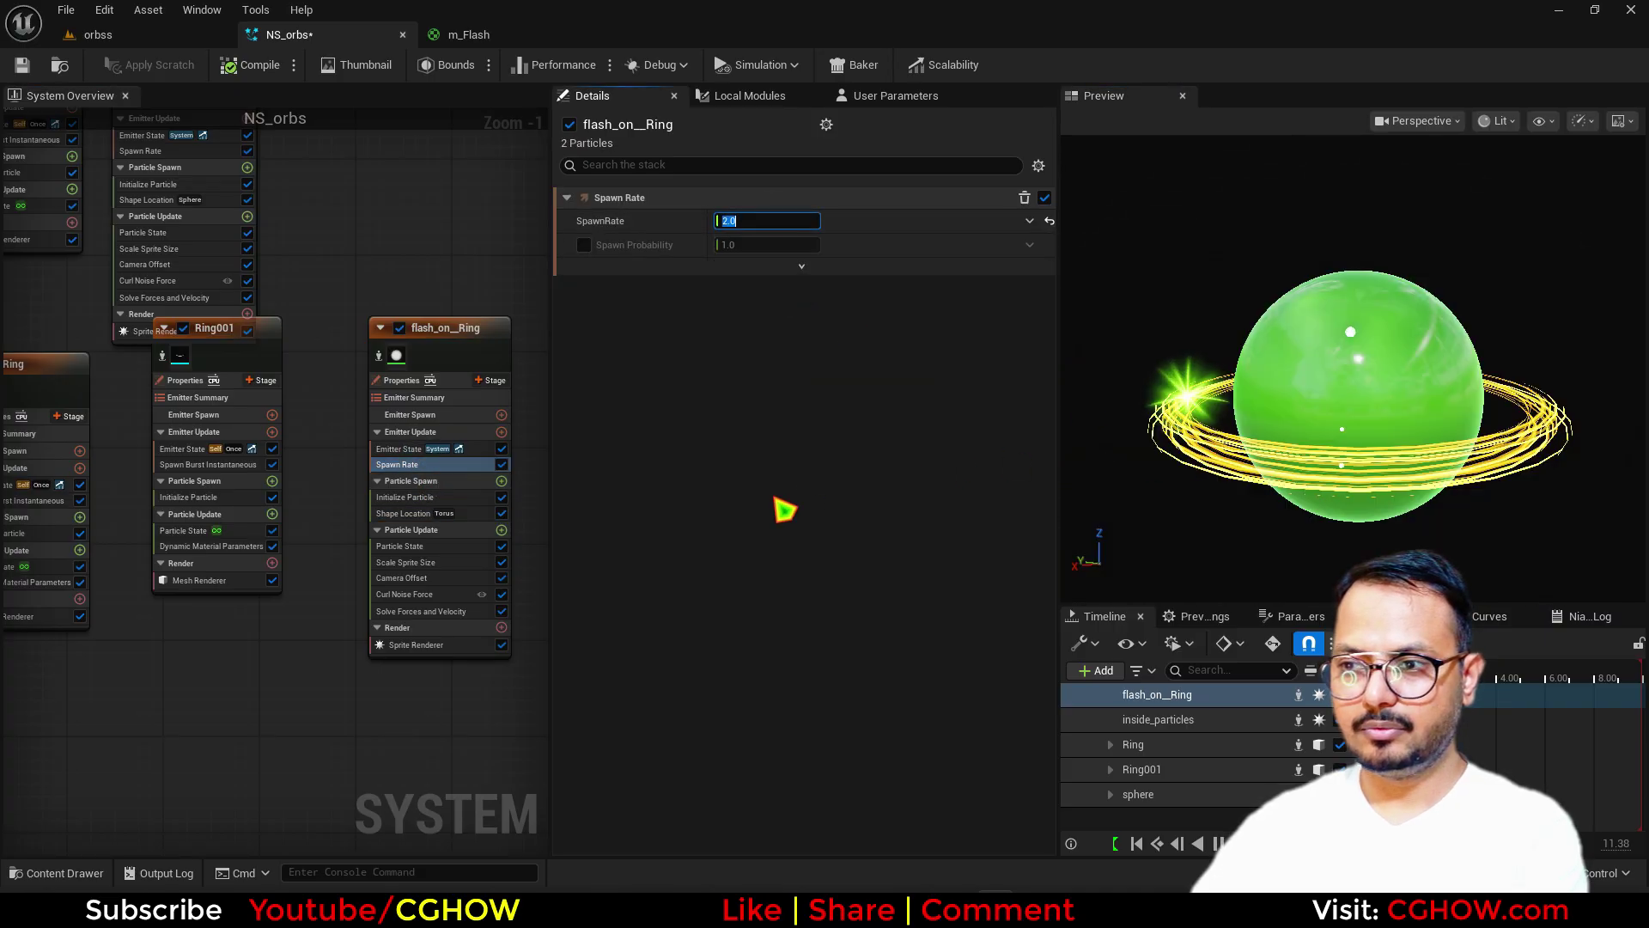
- Change the Initialize Particle color of flash_on__Ring to golden yellow and check the flashes from another angle
{"action": "left_click", "coordinate": [483, 498]}
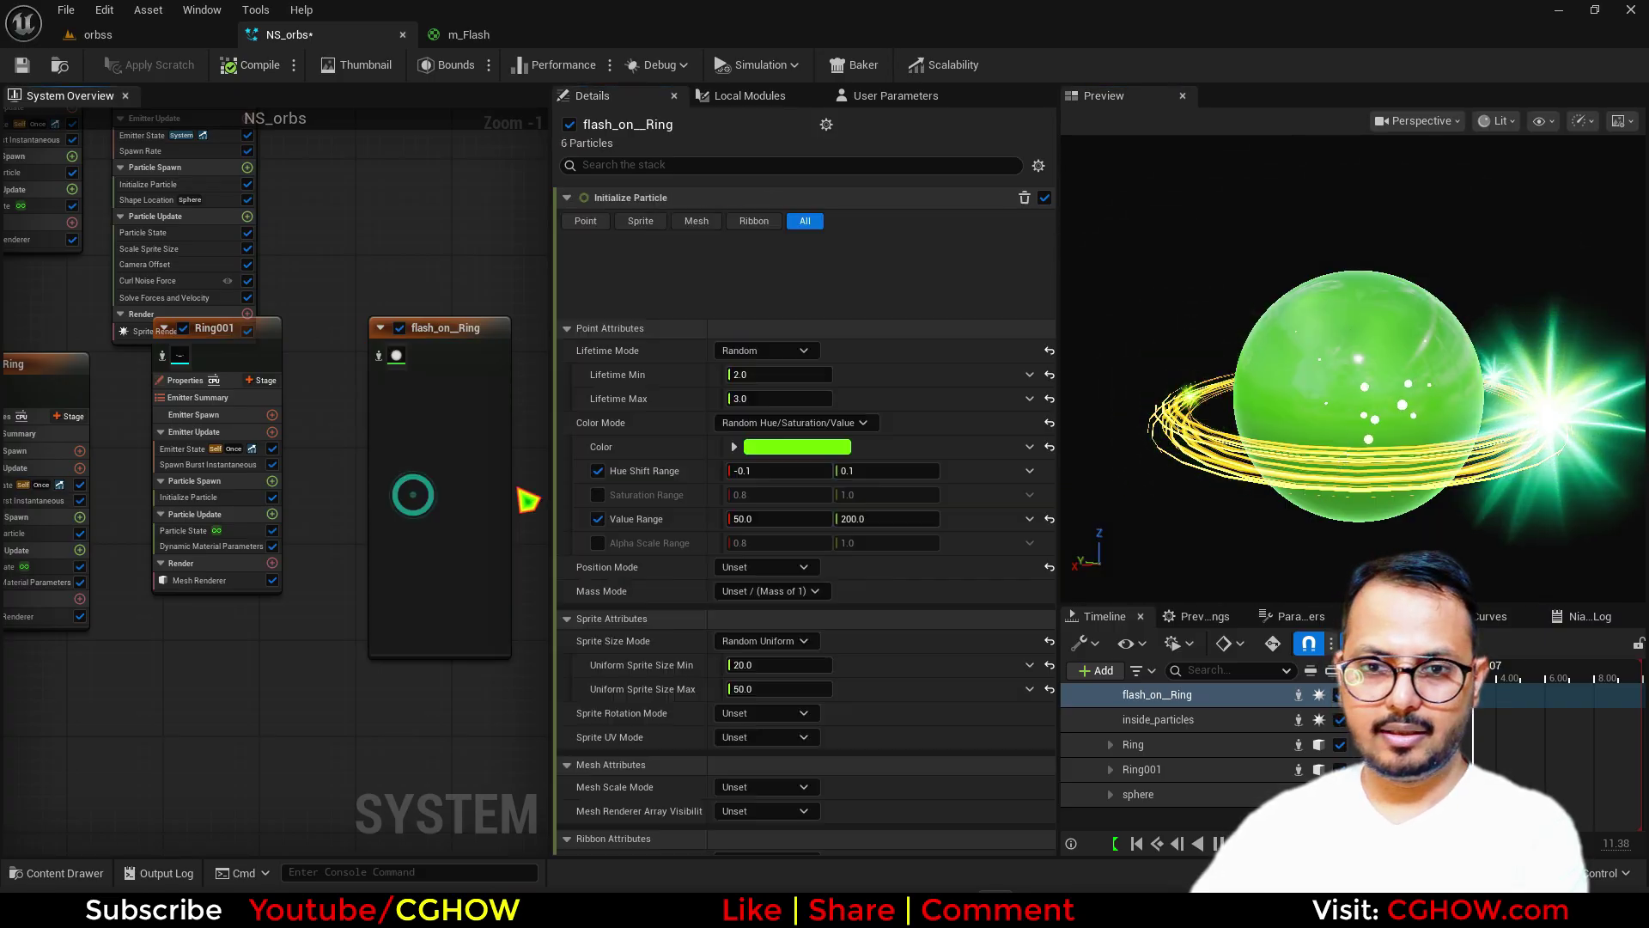
{"action": "left_click", "coordinate": [801, 367]}
{"action": "left_click_drag", "start_coordinate": [928, 558], "coordinate": [972, 546]}
{"action": "left_click", "coordinate": [1056, 803]}
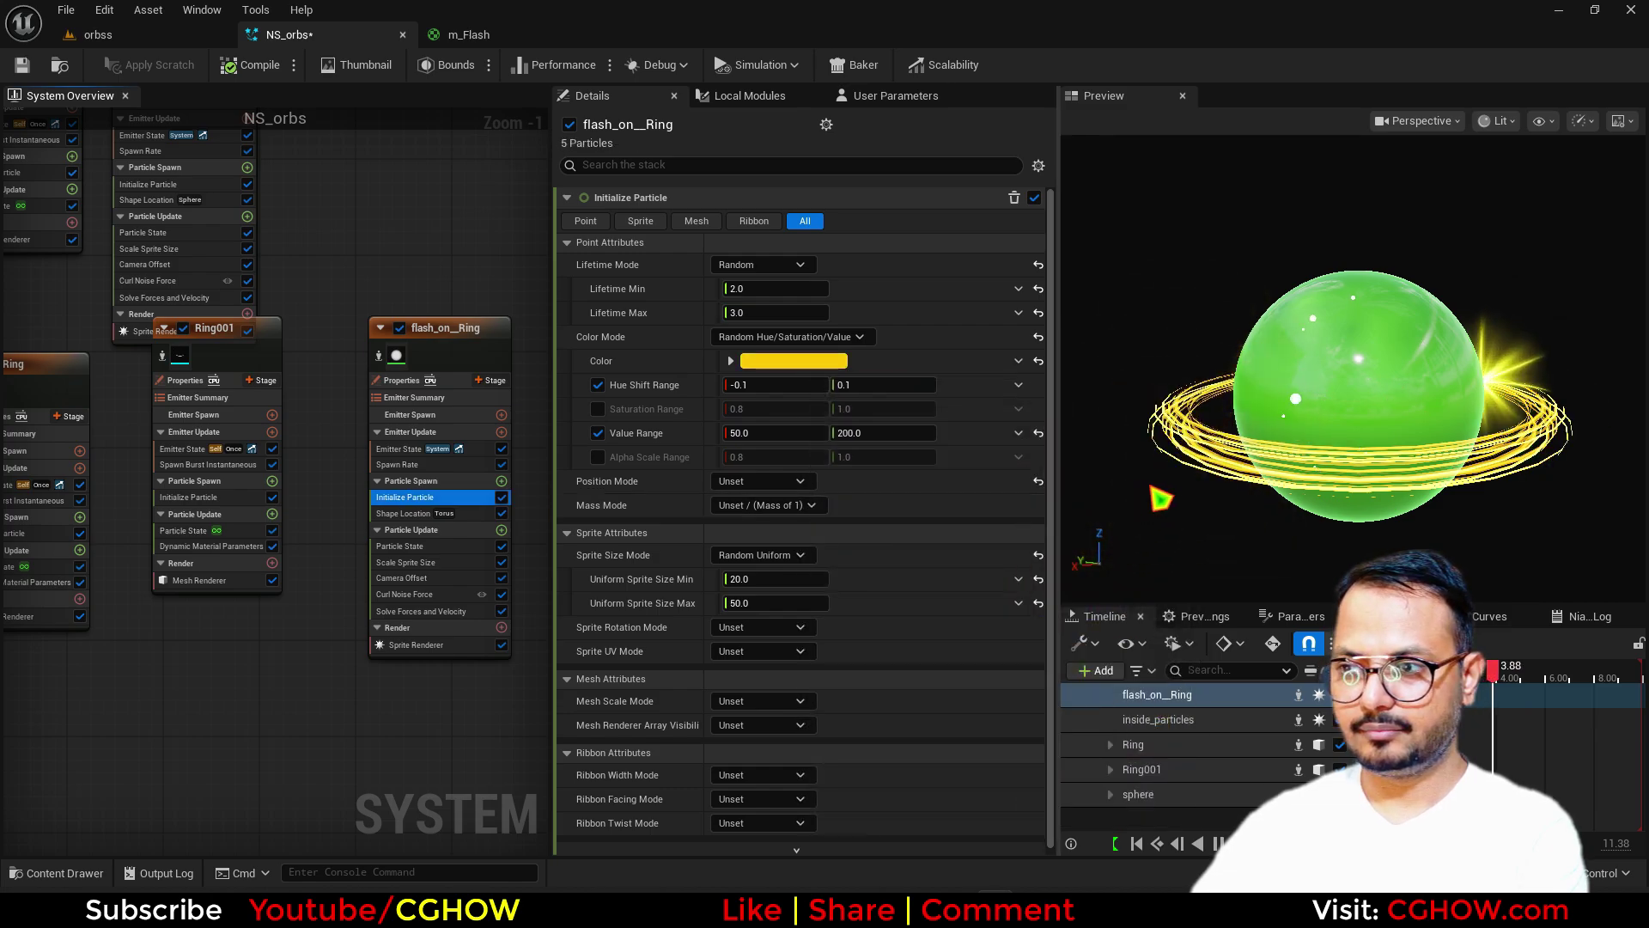
{"action": "left_click_drag", "start_coordinate": [1155, 490], "coordinate": [1086, 478]}
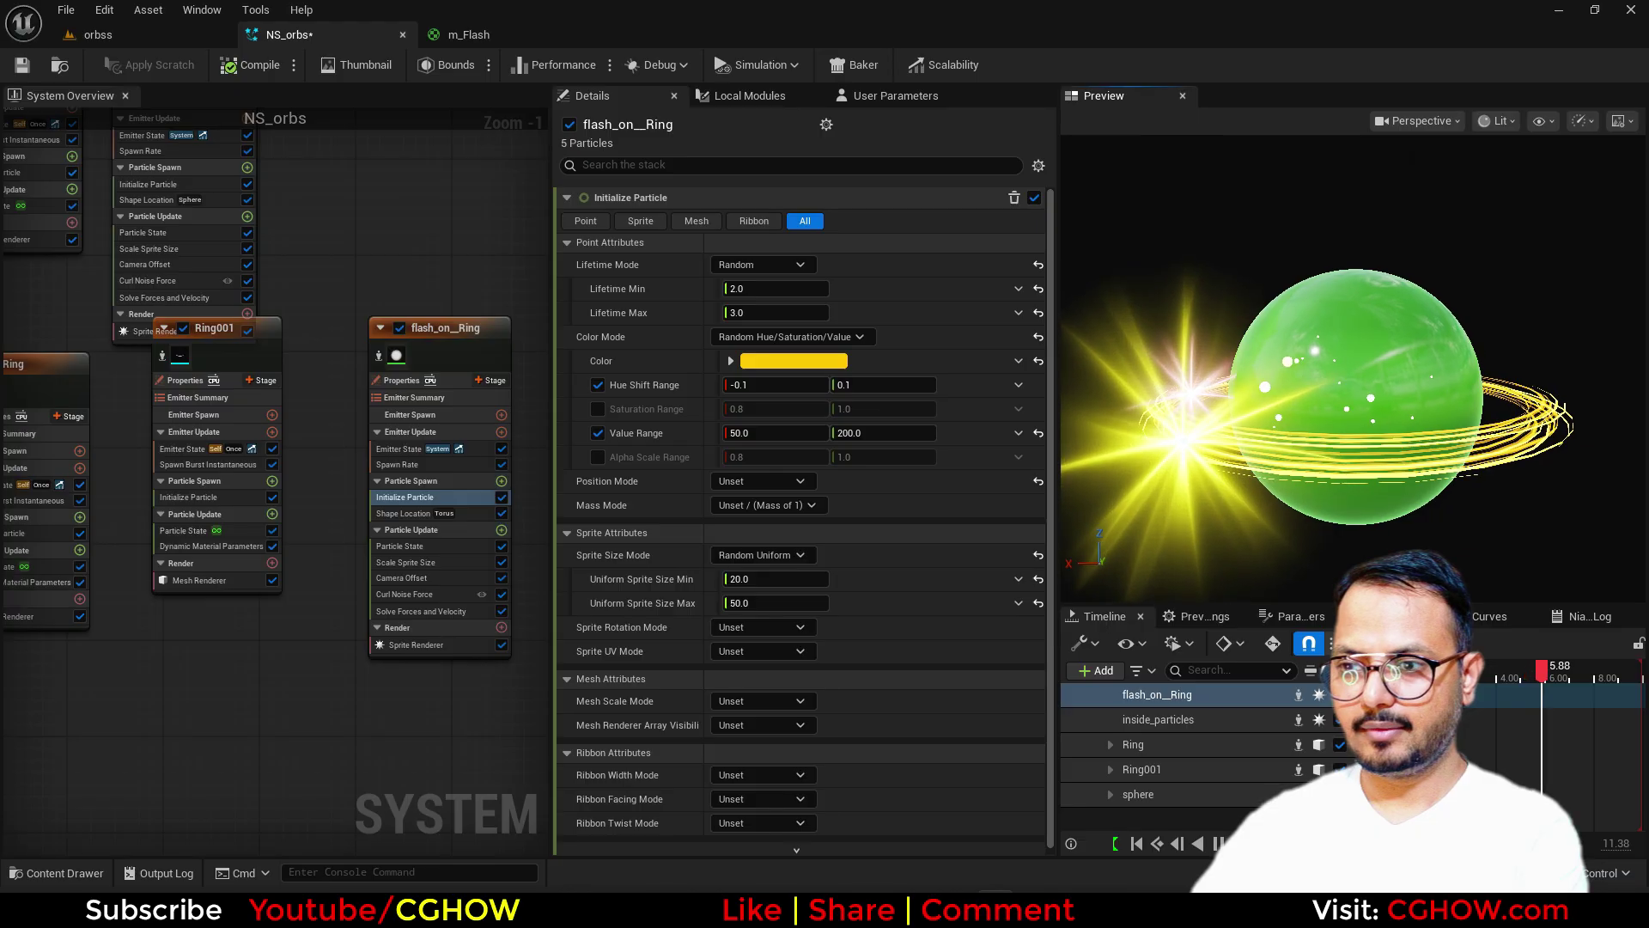
- Set flash_on__Ring's Uniform Sprite Size Max to 30 and Min to 10, and check the smaller flashes
{"action": "left_click", "coordinate": [765, 603]}
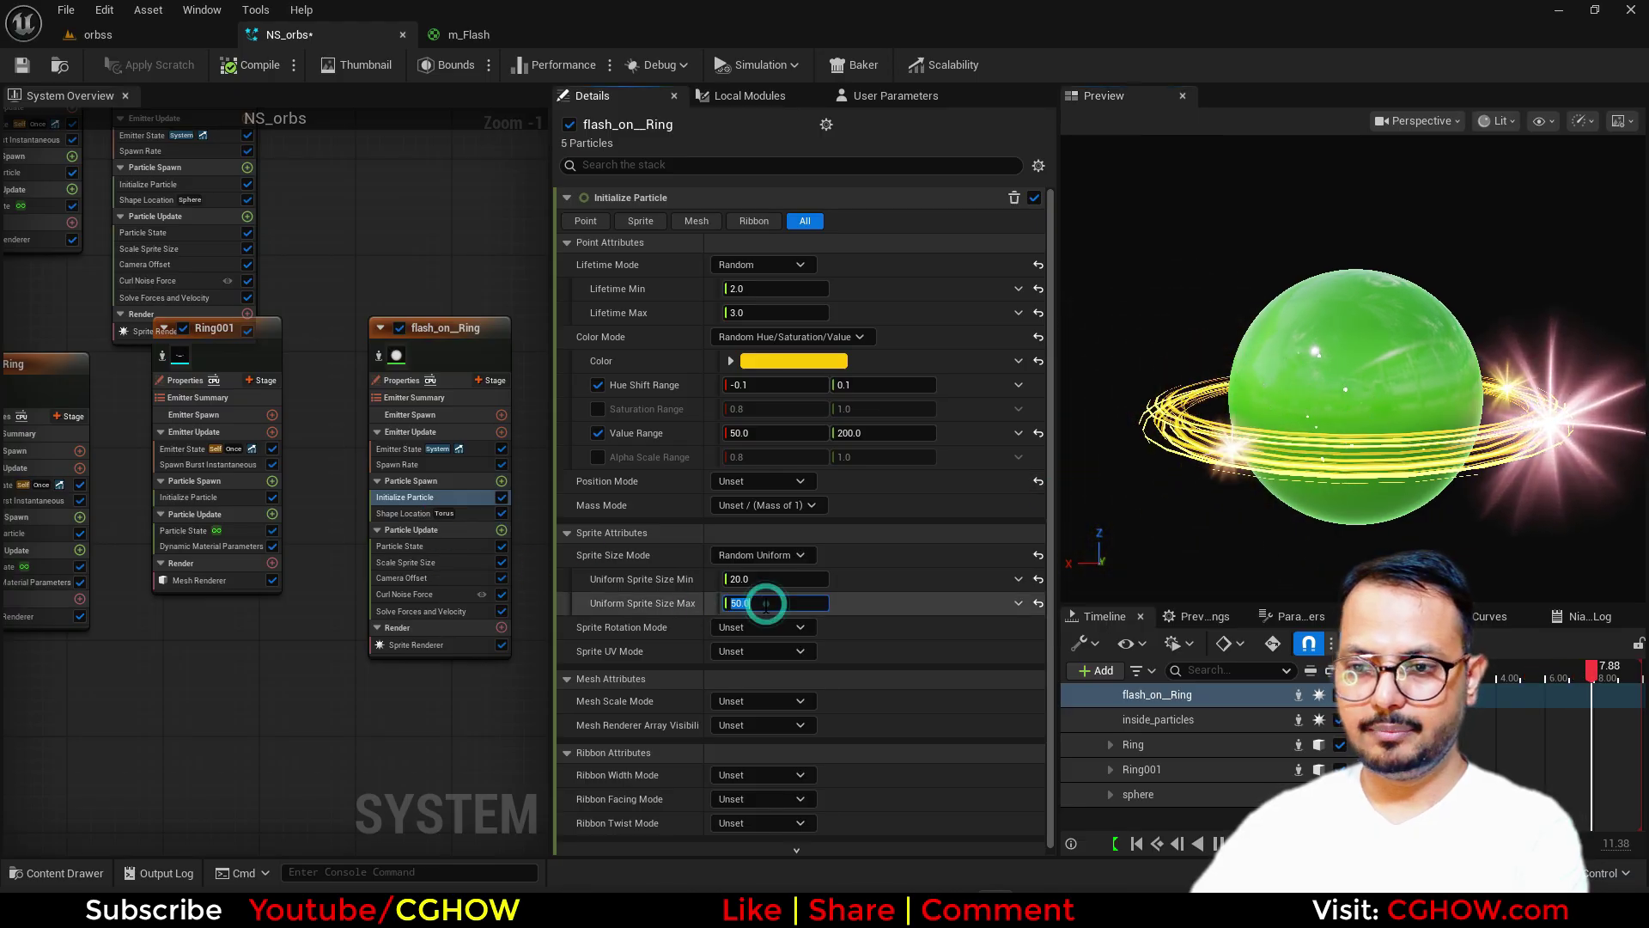
{"action": "type", "text": "3"}
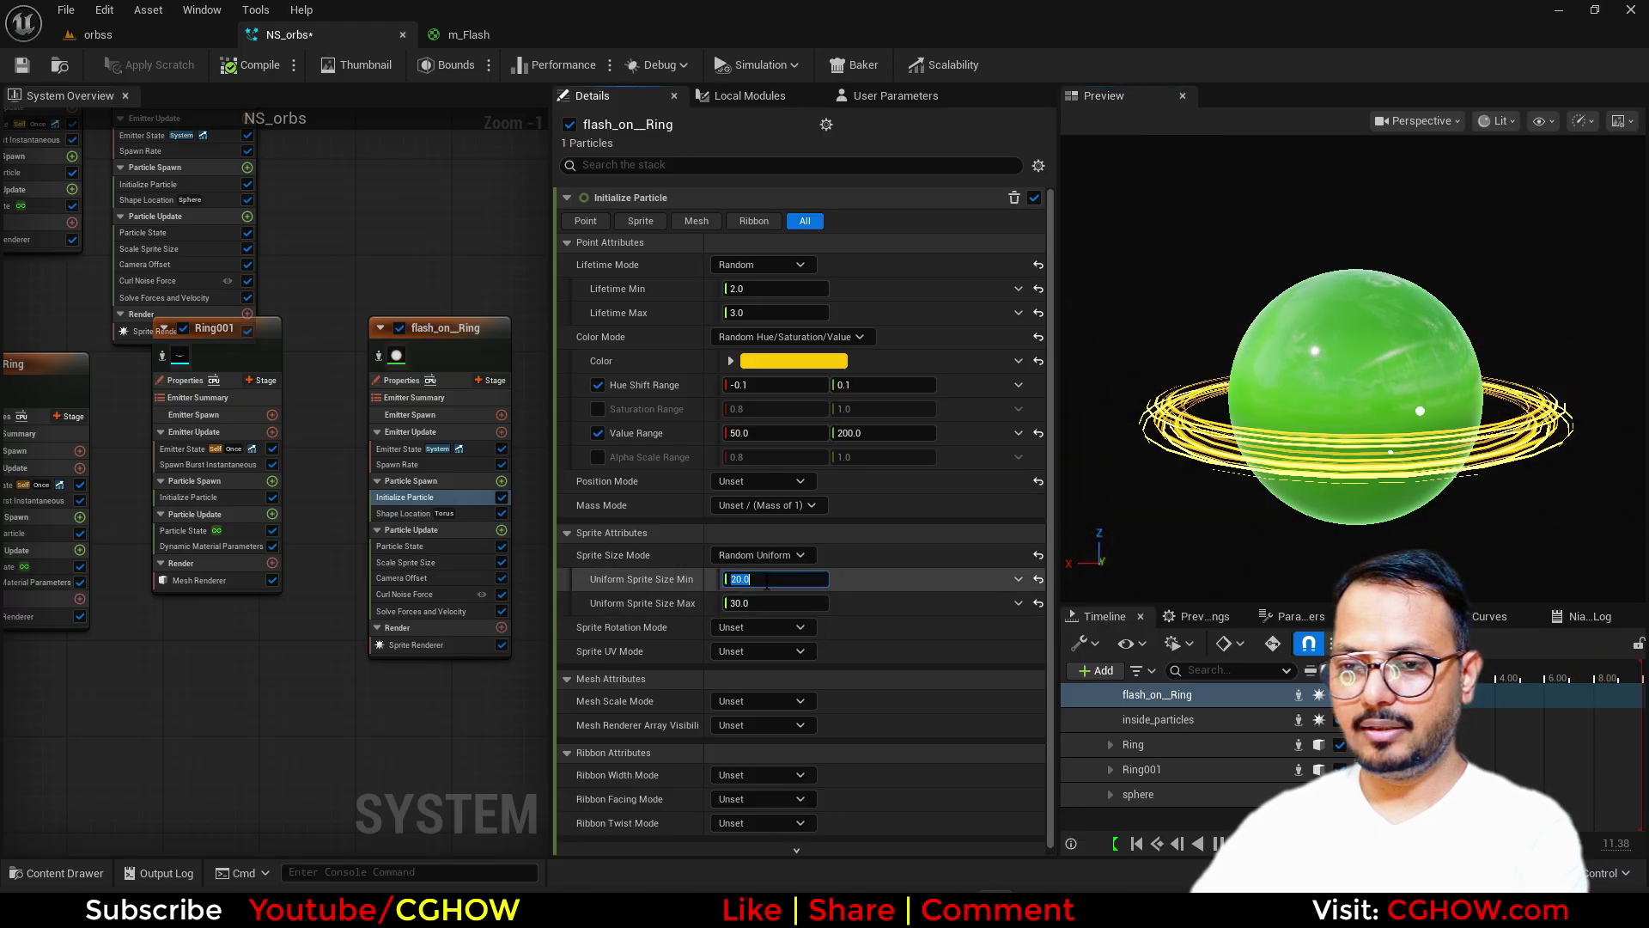
{"action": "type", "text": "10"}
{"action": "key", "text": "Return"}
{"action": "scroll", "coordinate": [1307, 450], "scroll_direction": "down", "scroll_amount": 2}
{"action": "left_click_drag", "start_coordinate": [1306, 450], "coordinate": [1278, 452]}
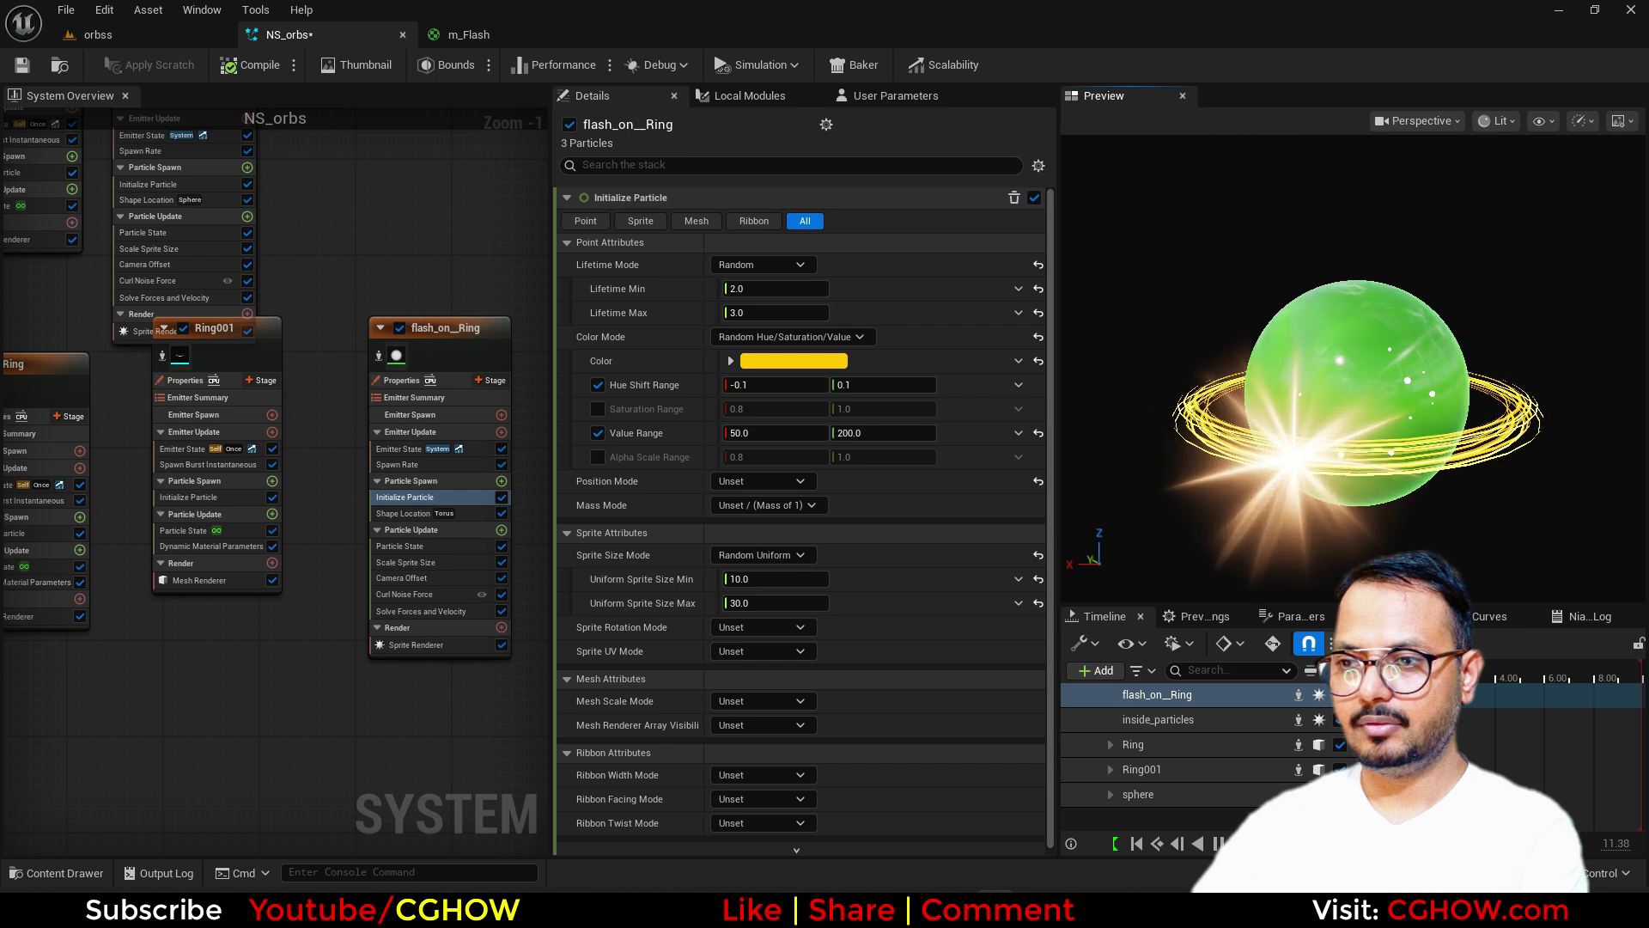
- Set flash_on__Ring's Uniform Sprite Size Max to 20 and Min to 5, and delete its Curl Noise Force module
{"action": "left_click", "coordinate": [816, 603]}
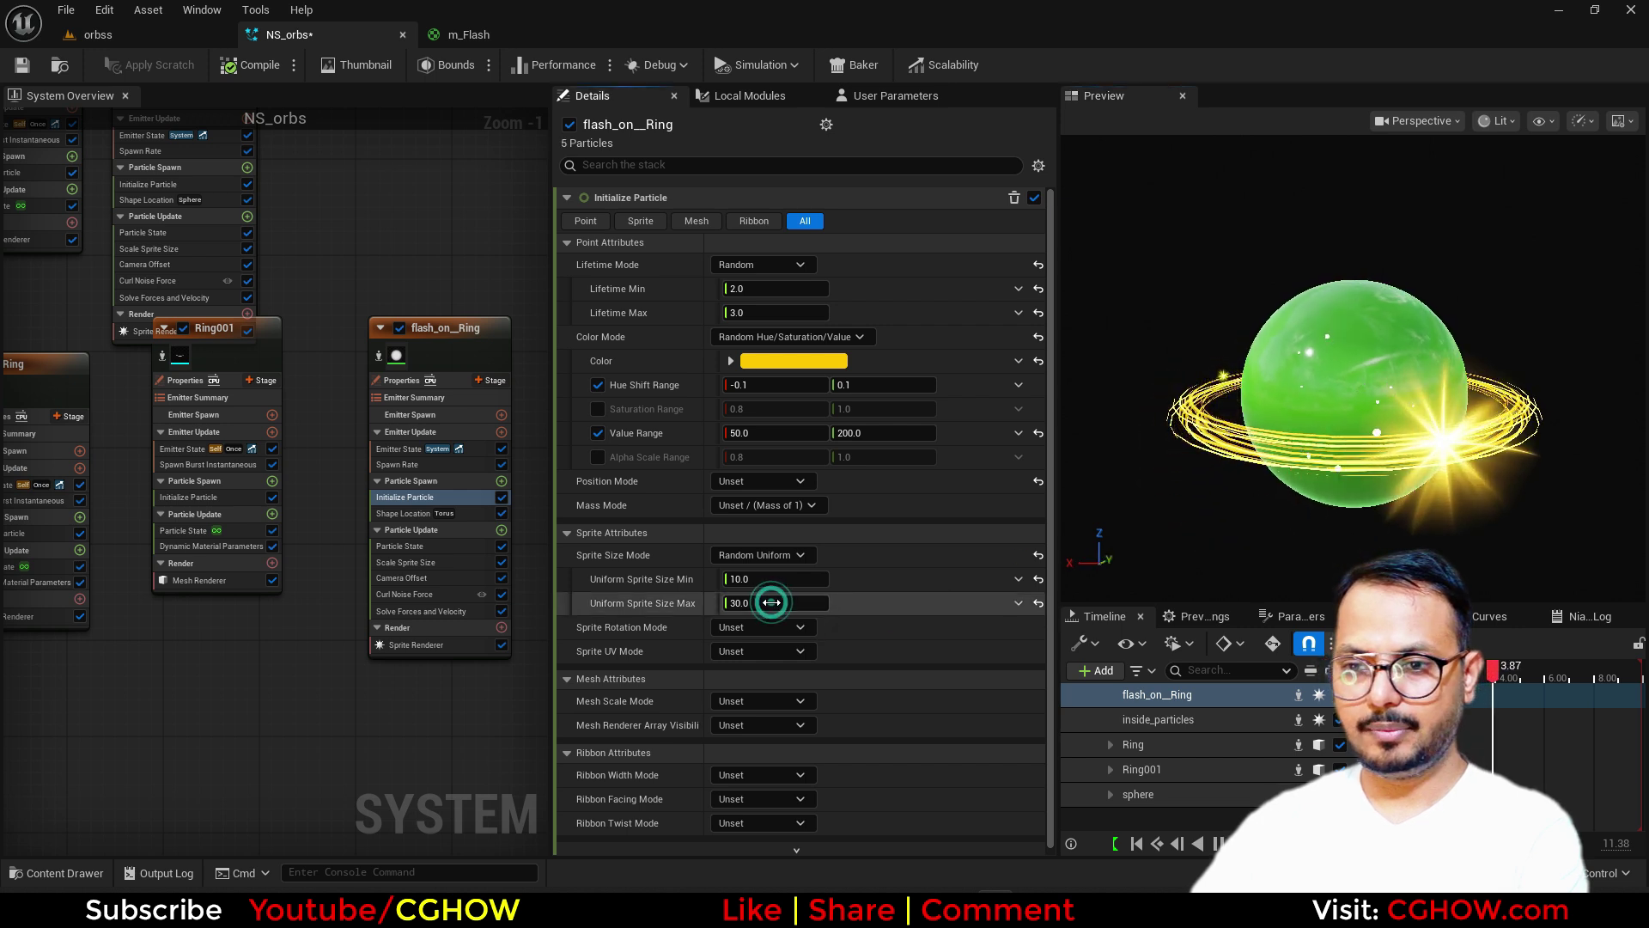
{"action": "type", "text": "205"}
{"action": "key", "text": "Return"}
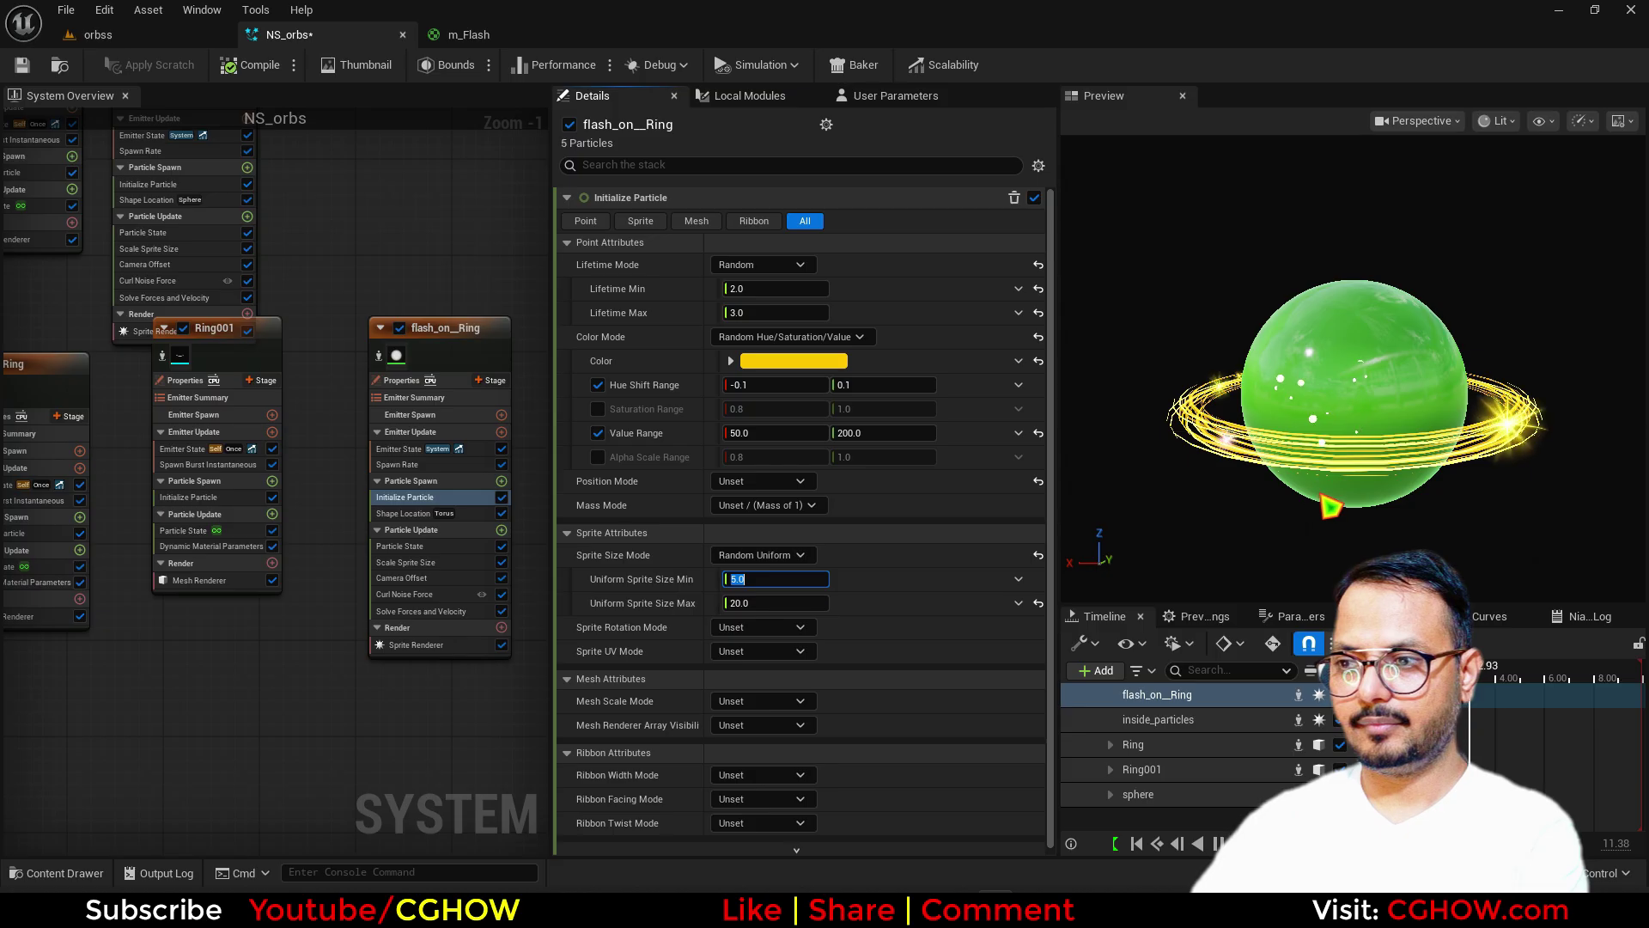
{"action": "left_click", "coordinate": [421, 596]}
{"action": "key", "text": "Delete"}
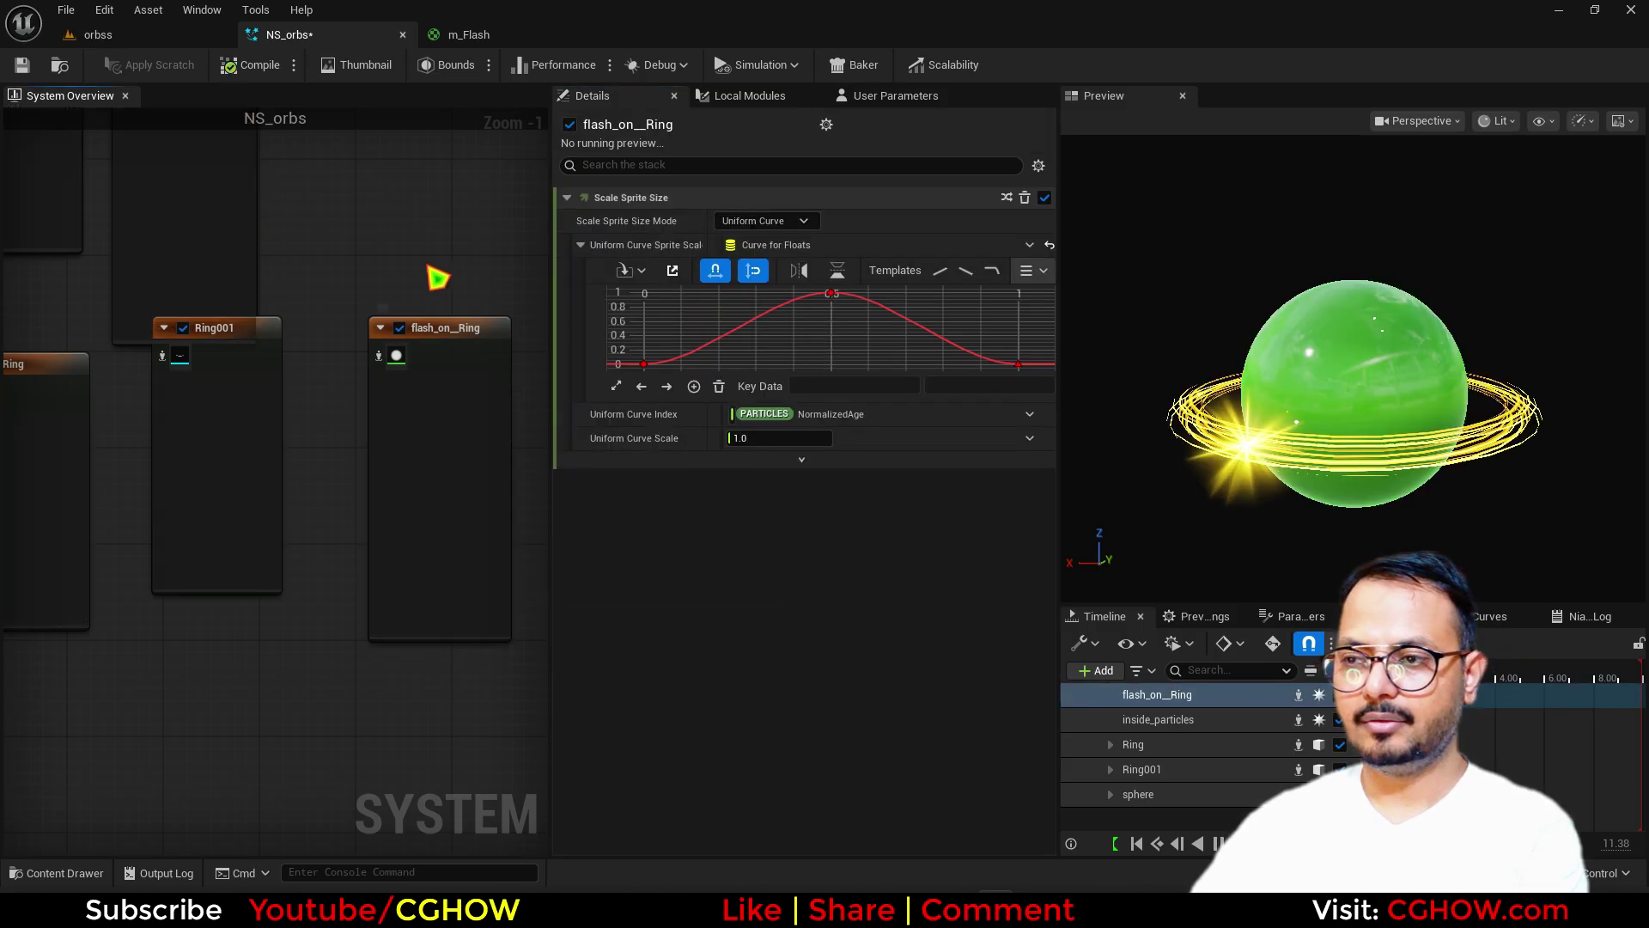
- Duplicate the flash_on__Ring emitter and place the copy above the original
{"action": "right_click_drag", "start_coordinate": [400, 284], "coordinate": [398, 459]}
{"action": "scroll", "coordinate": [379, 392], "scroll_direction": "down", "scroll_amount": 1}
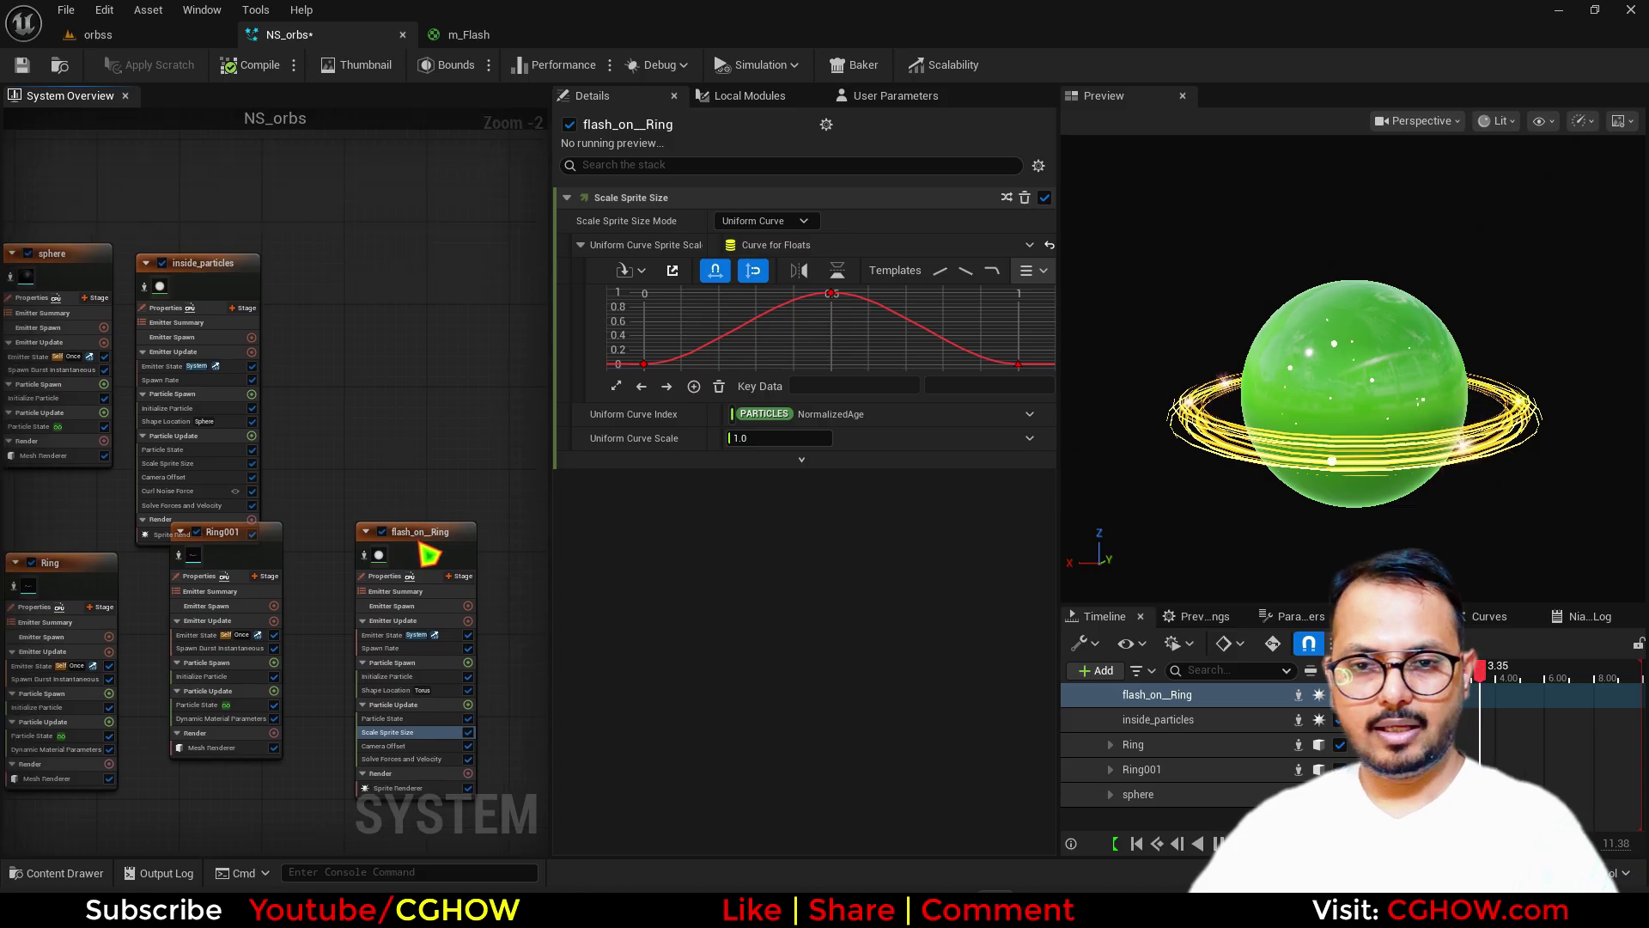
{"action": "left_click", "coordinate": [420, 536]}
{"action": "key", "text": "ctrl+v"}
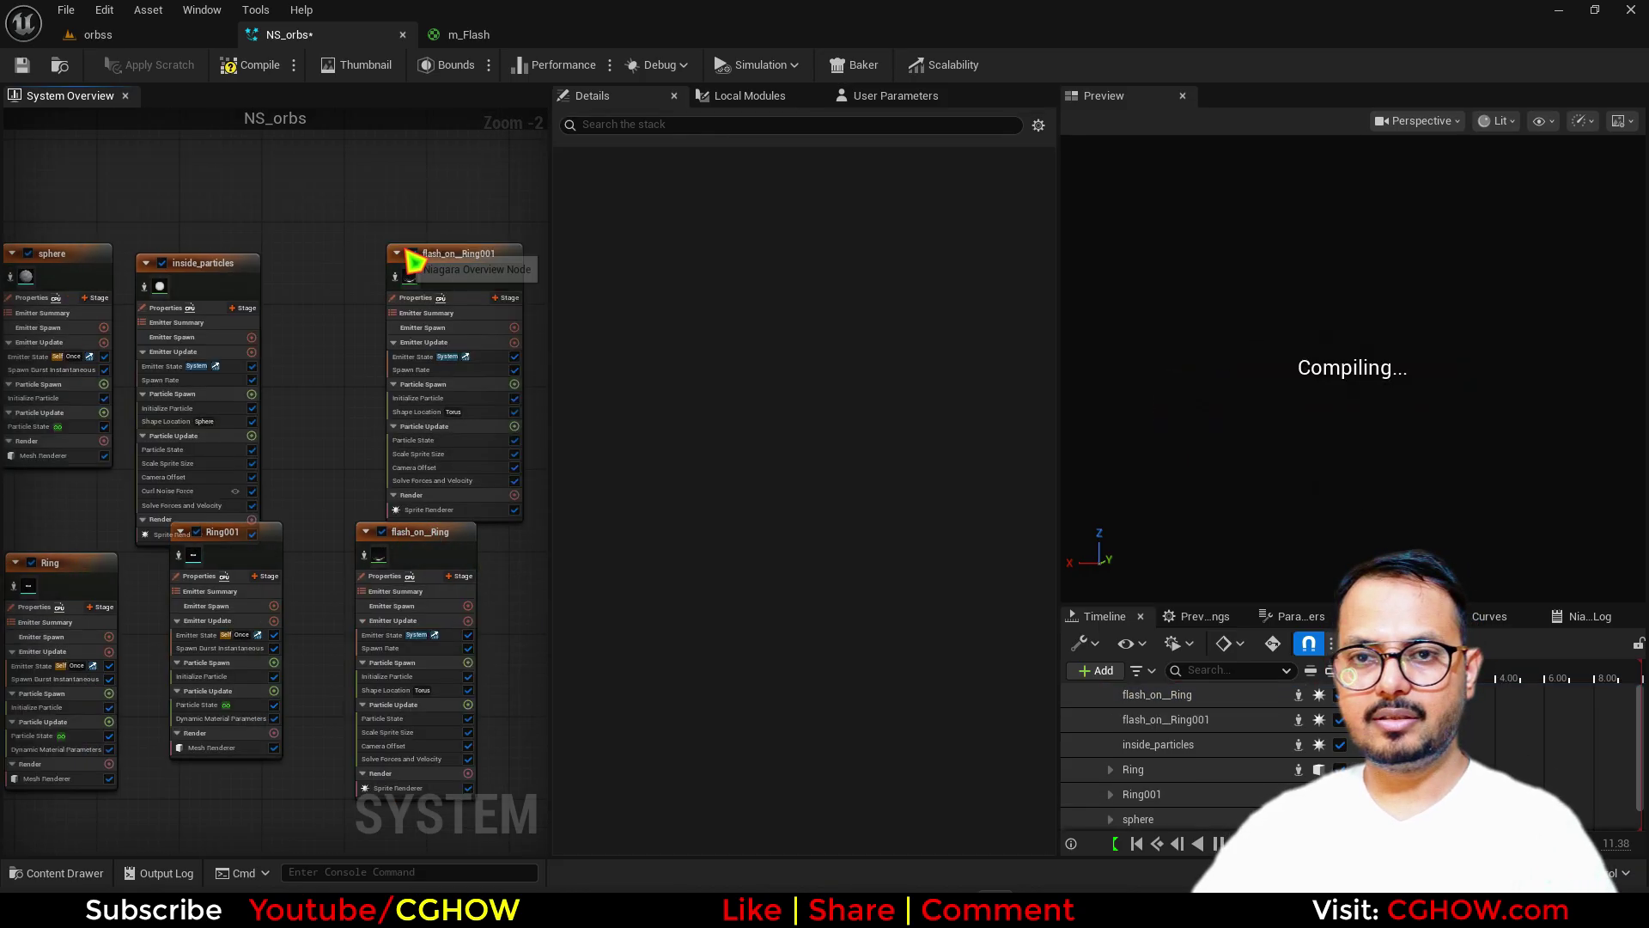
- Isolate the flash_on__Ring001 emitter and delete its torus Shape Location module
{"action": "scroll", "coordinate": [453, 273], "scroll_direction": "up", "scroll_amount": 2}
{"action": "left_click", "coordinate": [416, 228]}
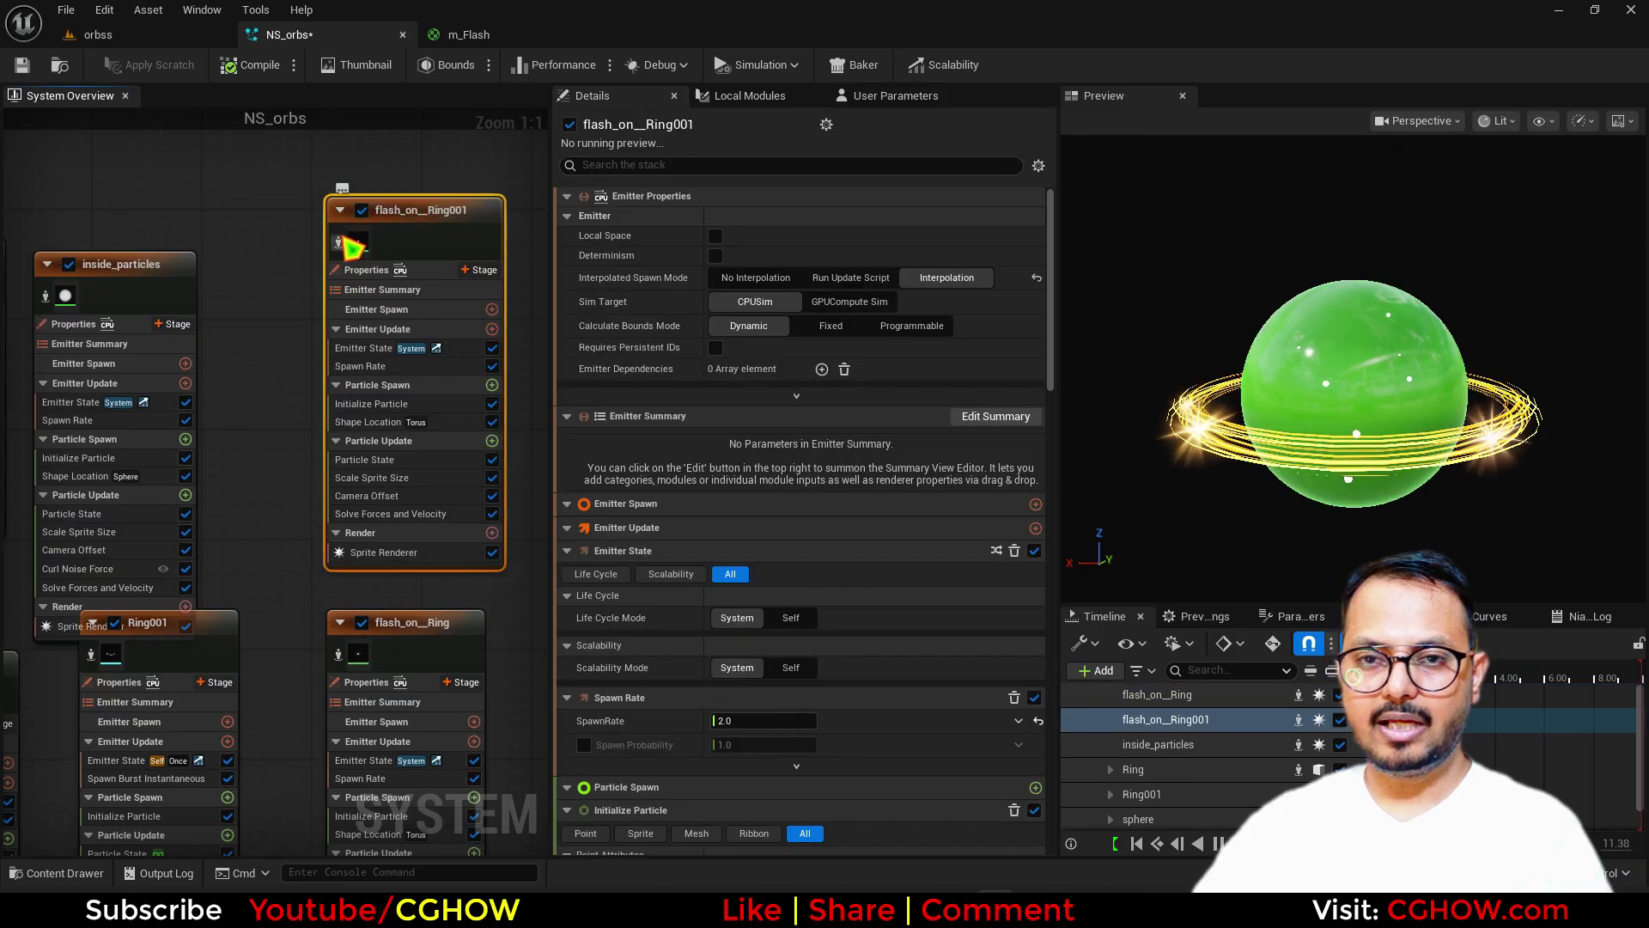
{"action": "left_click", "coordinate": [339, 243]}
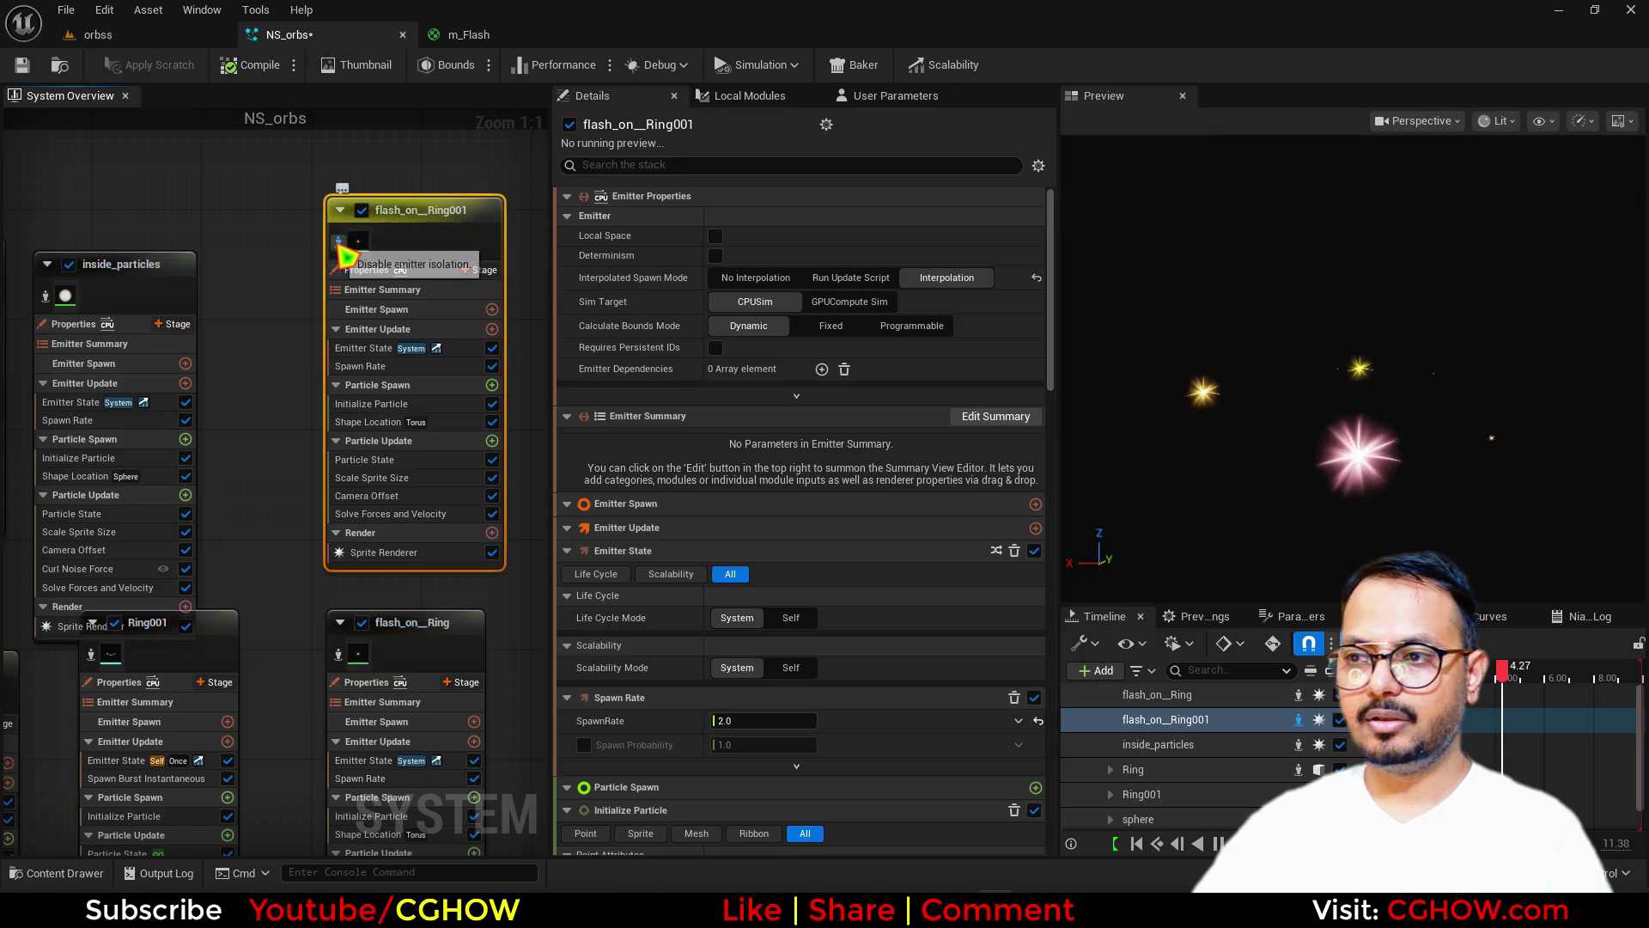
{"action": "left_click", "coordinate": [385, 422]}
{"action": "key", "text": "Delete"}
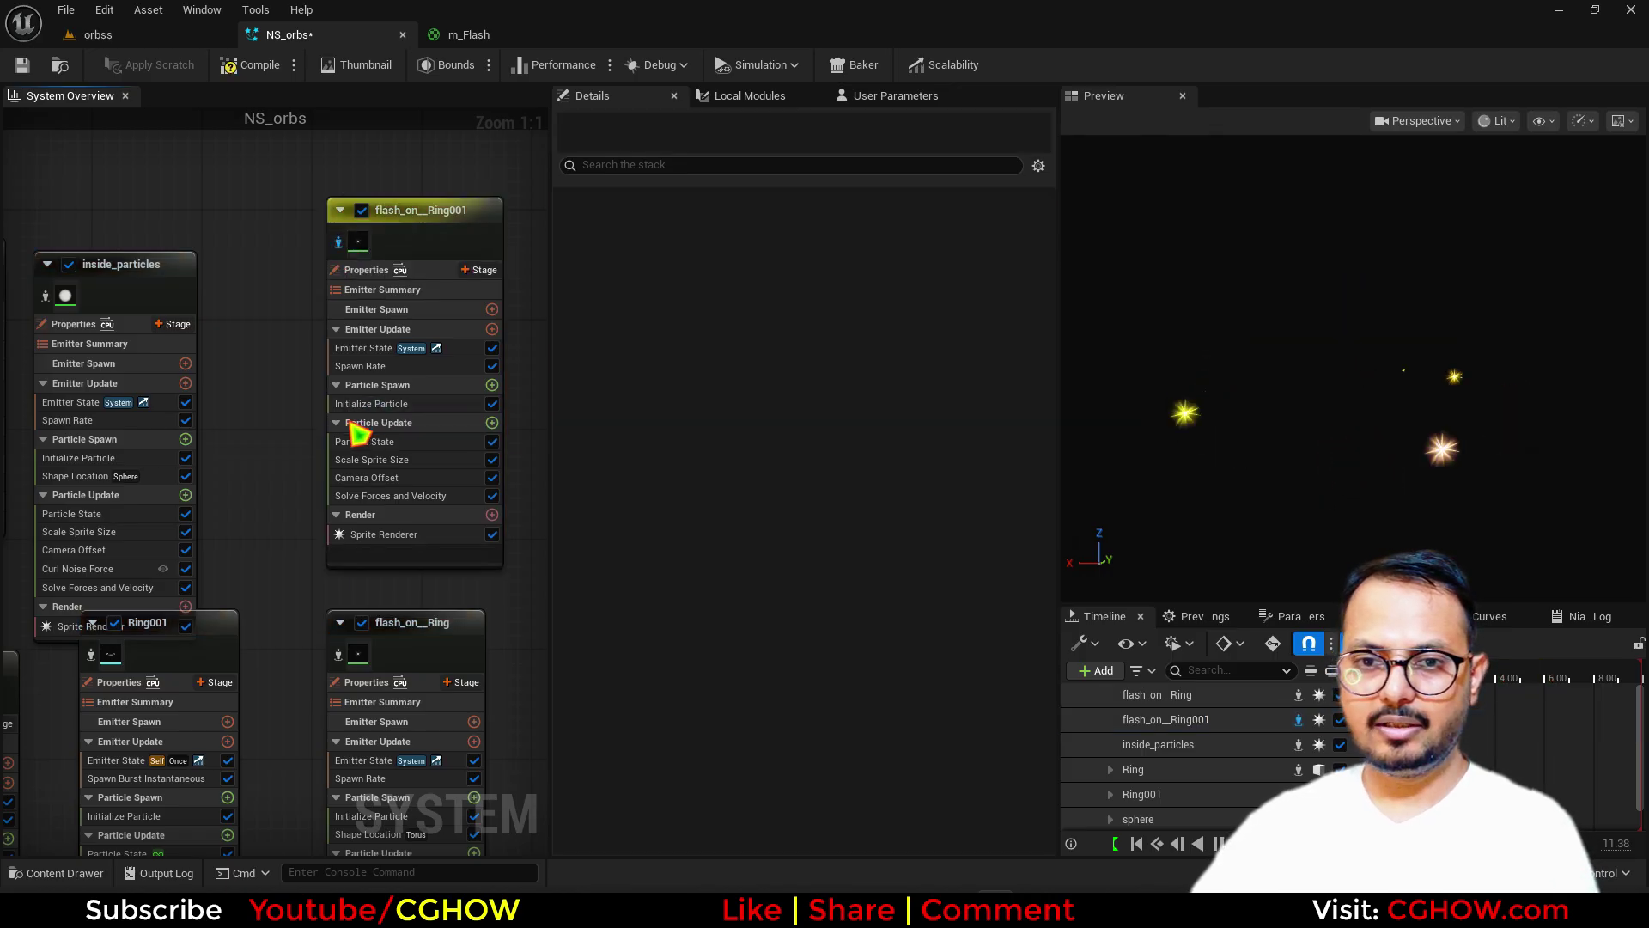
- Copy the sphere Shape Location module from inside_particles into flash_on__Ring001's Particle Spawn group
{"action": "right_click_drag", "start_coordinate": [301, 413], "coordinate": [342, 439]}
{"action": "scroll", "coordinate": [467, 445], "scroll_direction": "down", "scroll_amount": 1}
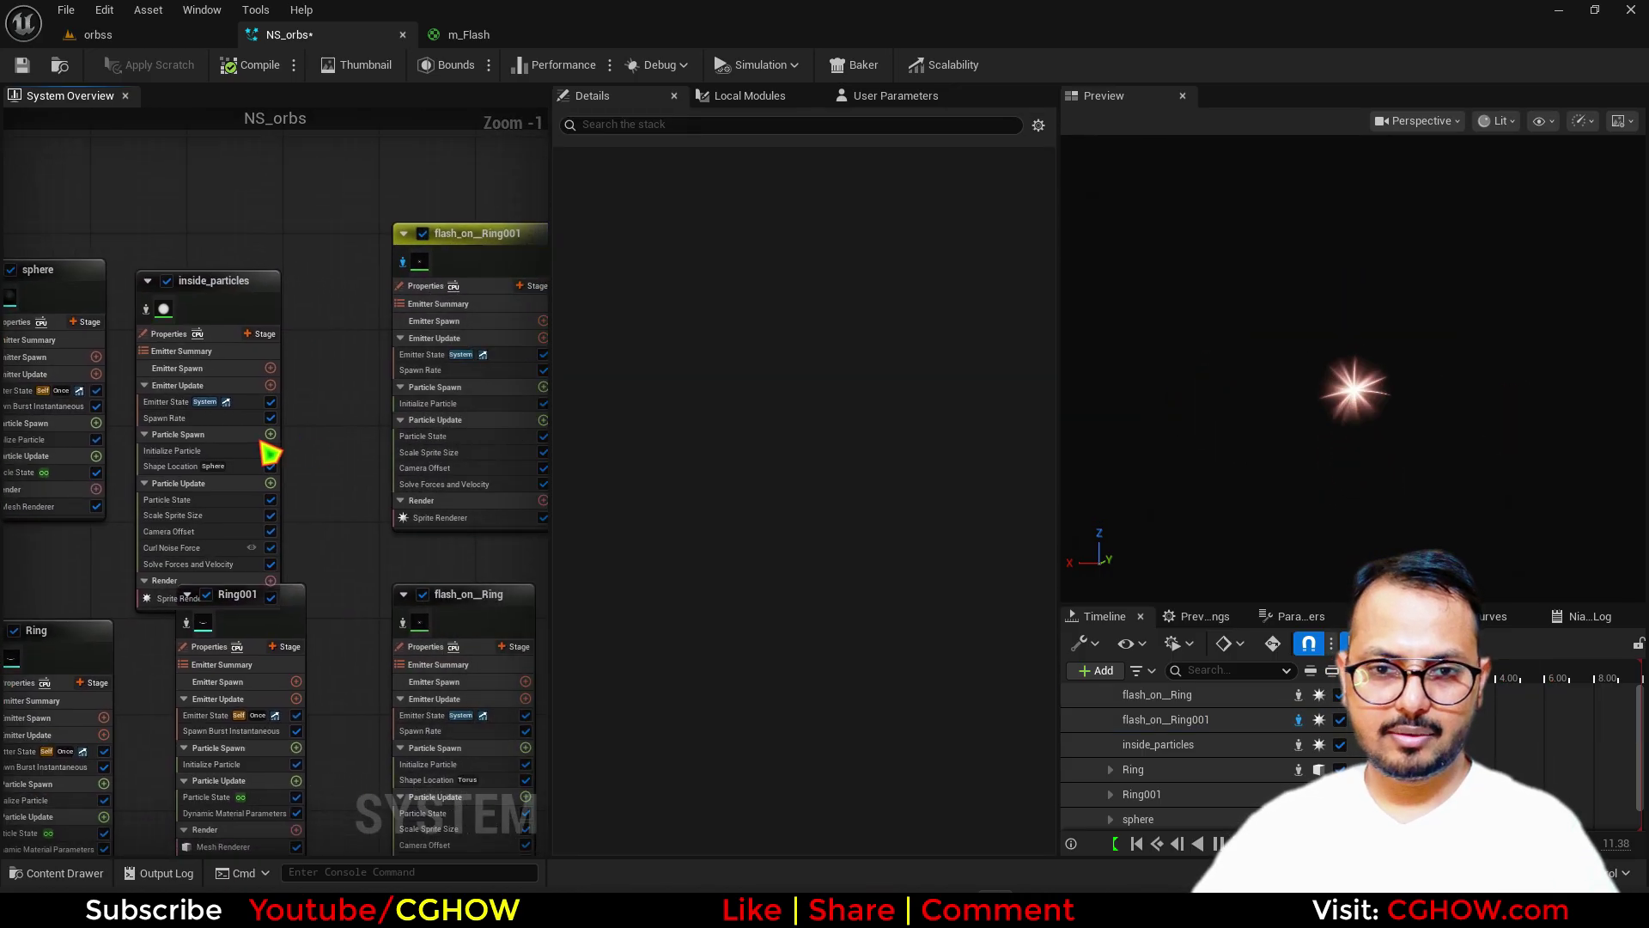
{"action": "left_click_drag", "start_coordinate": [201, 488], "coordinate": [482, 427]}
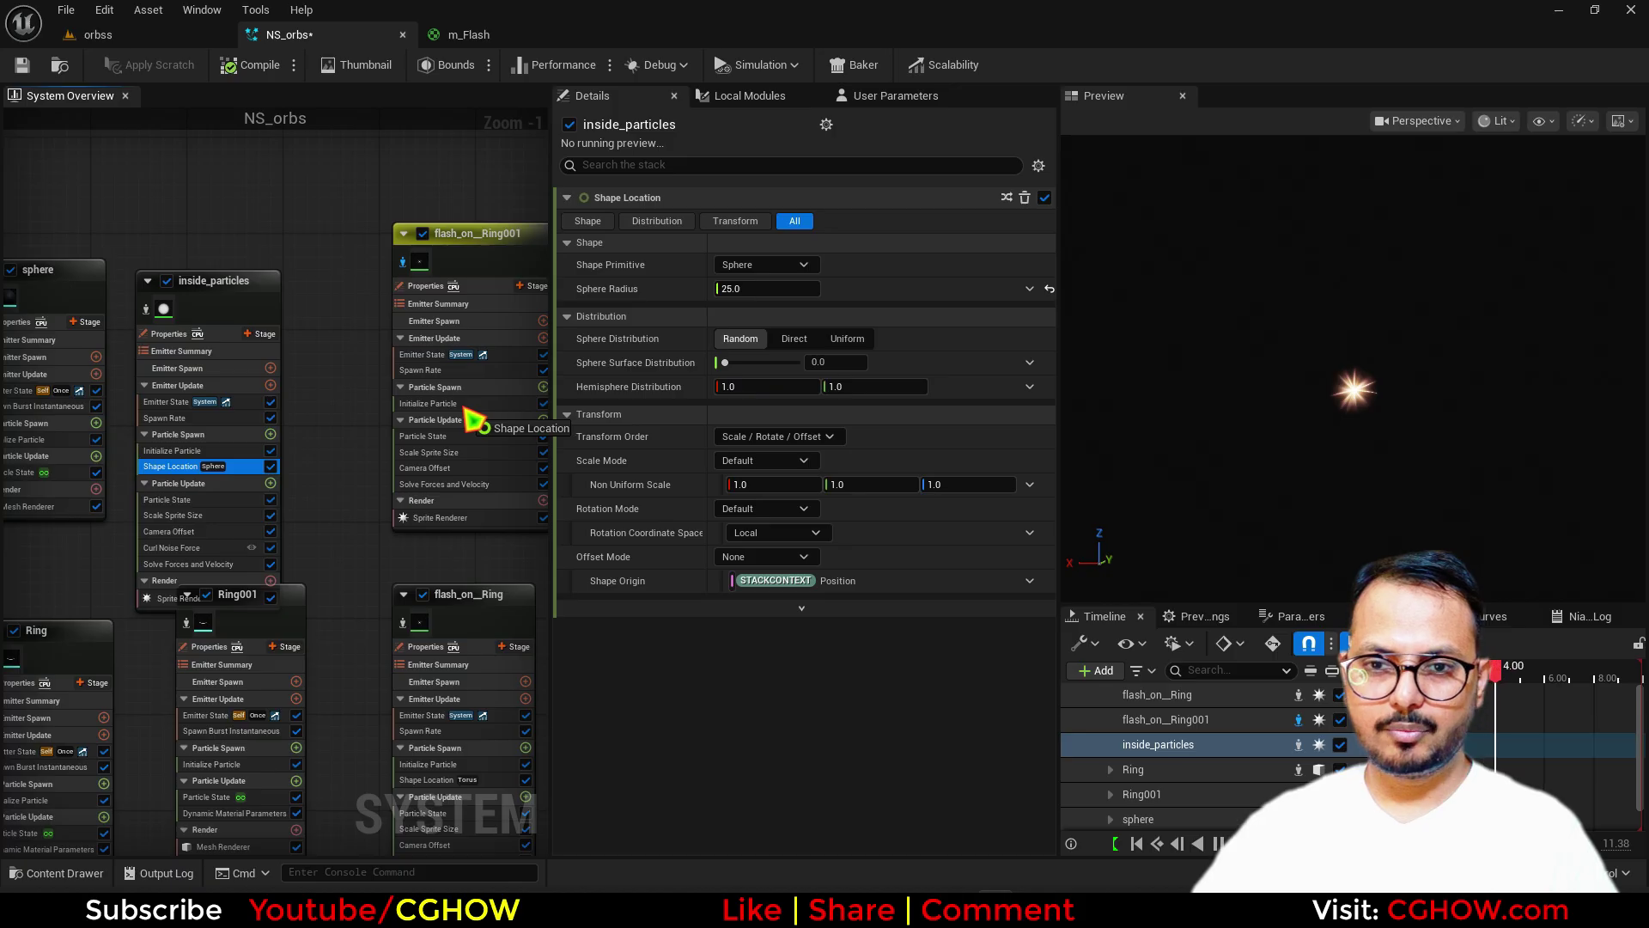
{"action": "left_click_drag", "start_coordinate": [464, 422], "coordinate": [464, 425]}
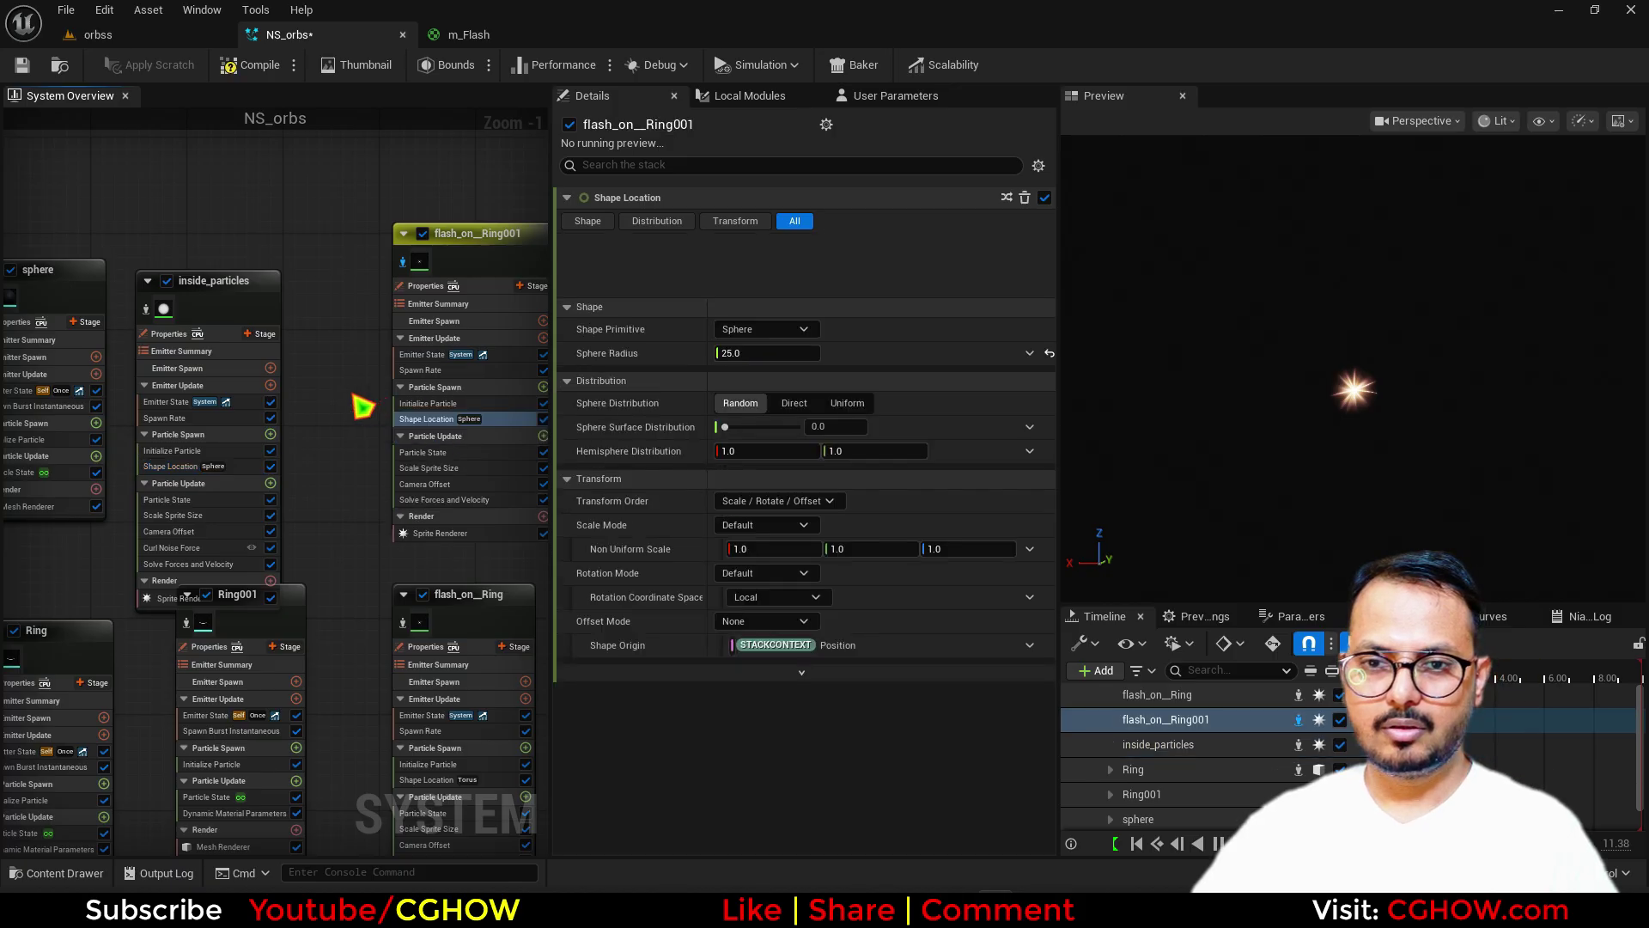
{"action": "scroll", "coordinate": [229, 427], "scroll_direction": "up", "scroll_amount": 1}
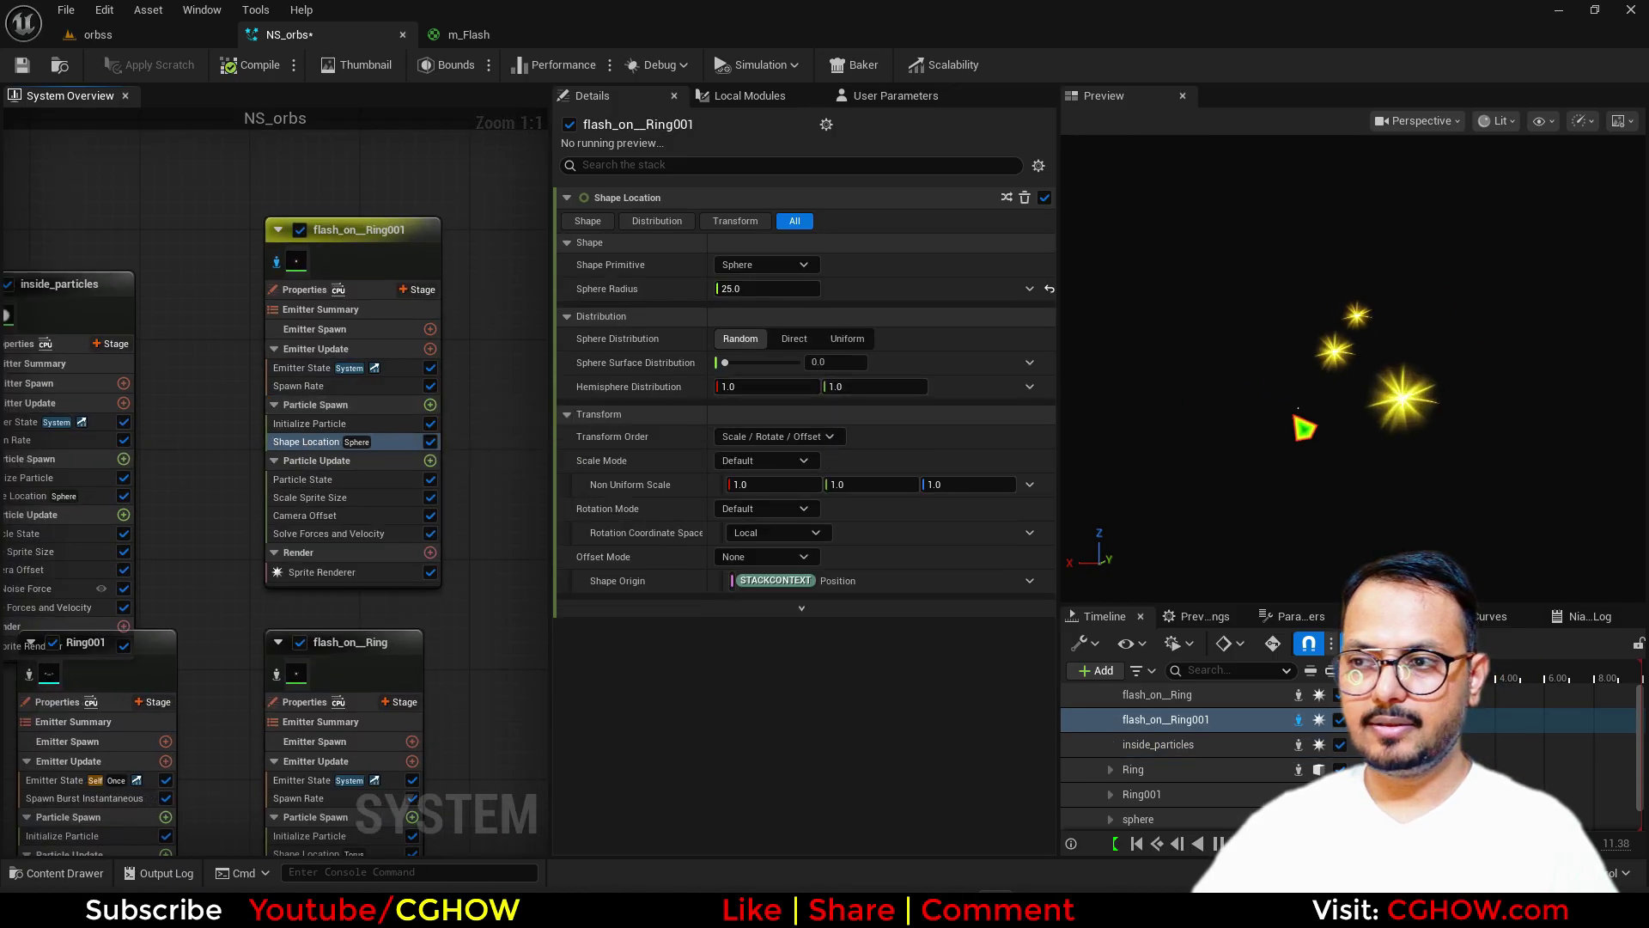
- Turn off the isolation of flash_on__Ring001 and delete its Camera Offset module
{"action": "left_click", "coordinate": [279, 262]}
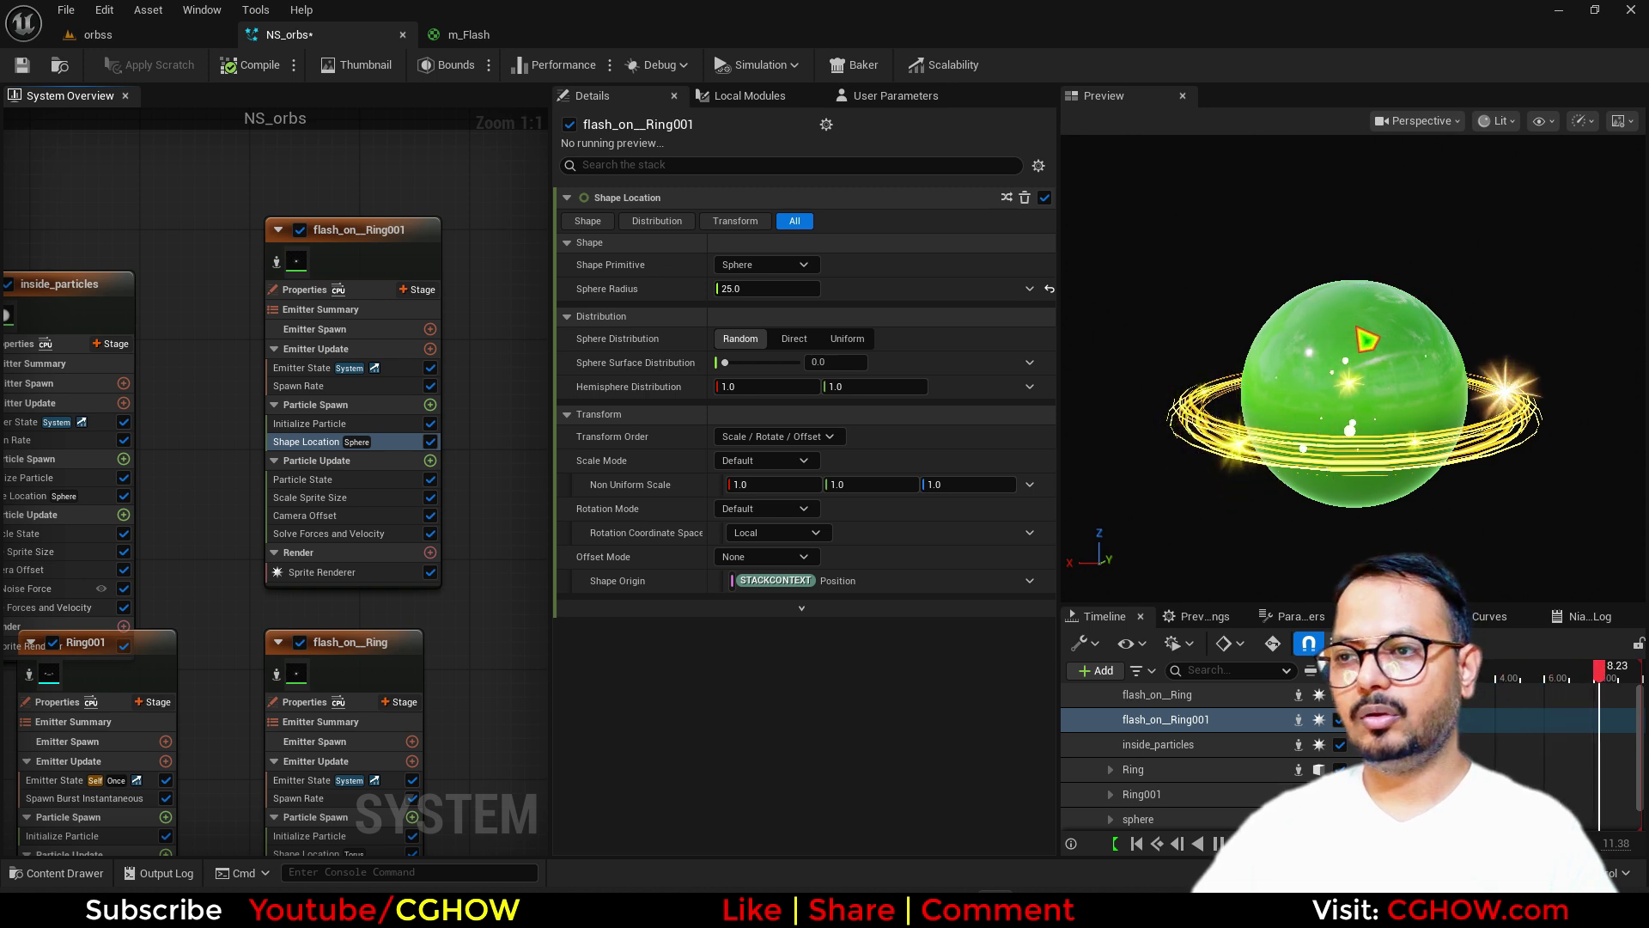
{"action": "left_click", "coordinate": [386, 516]}
{"action": "key", "text": "Delete"}
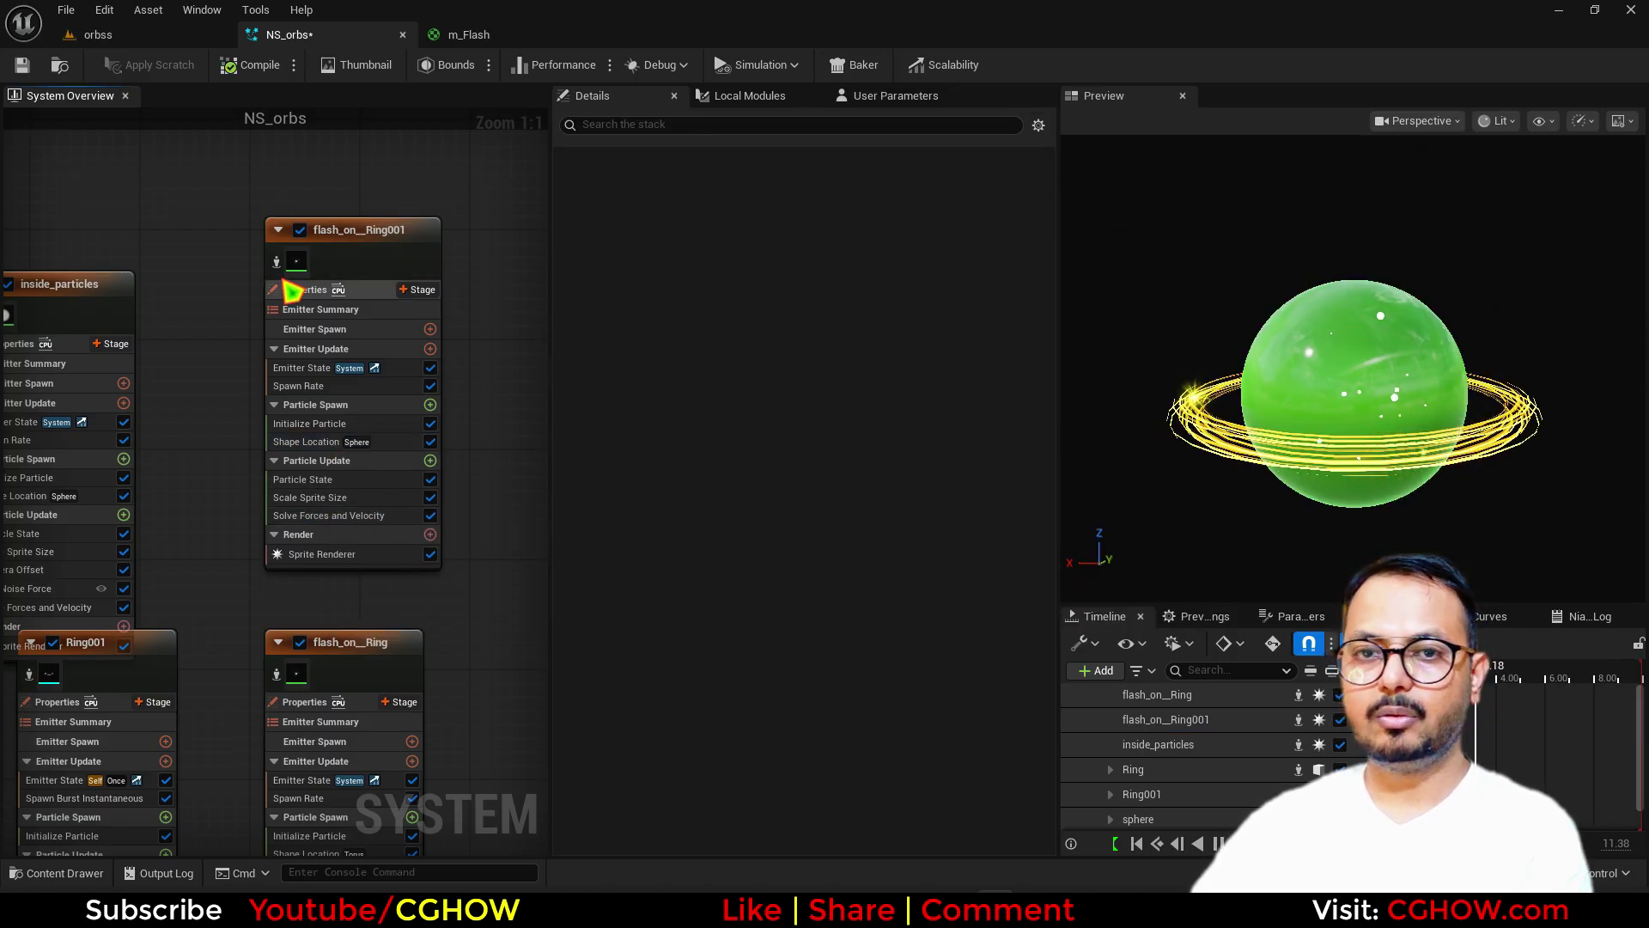
- Isolate flash_on__Ring001 together with inside_particles to compare their particles, and clear the isolation
{"action": "left_click", "coordinate": [276, 261]}
{"action": "left_click_drag", "start_coordinate": [196, 269], "coordinate": [293, 268]}
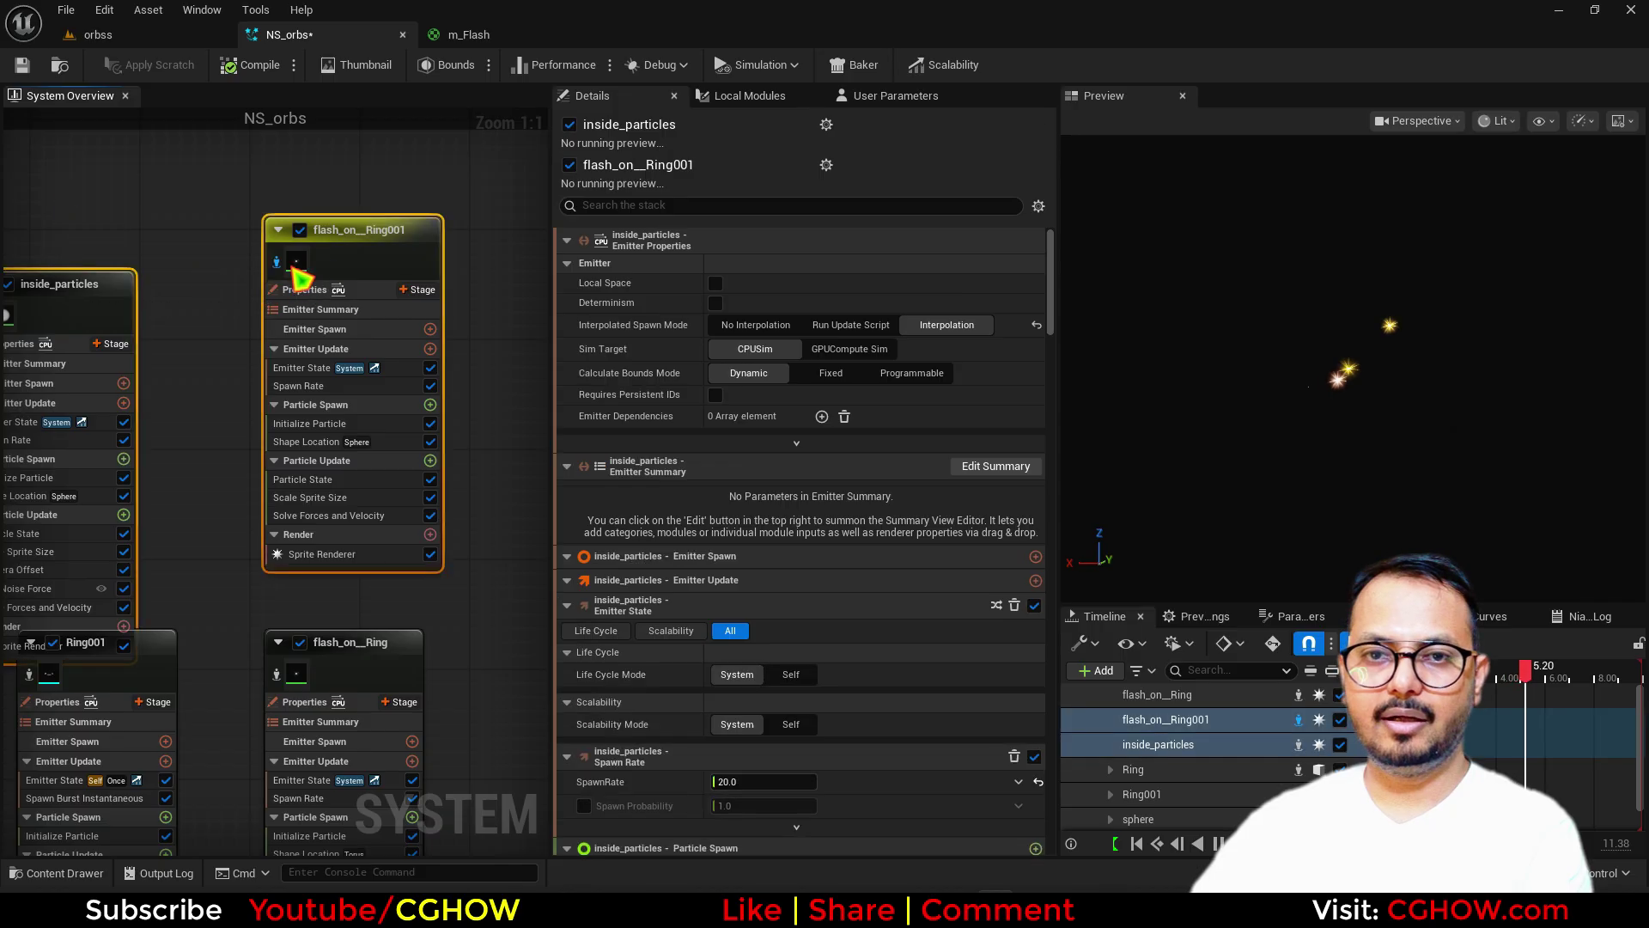
{"action": "right_click", "coordinate": [320, 249]}
{"action": "left_click", "coordinate": [403, 322]}
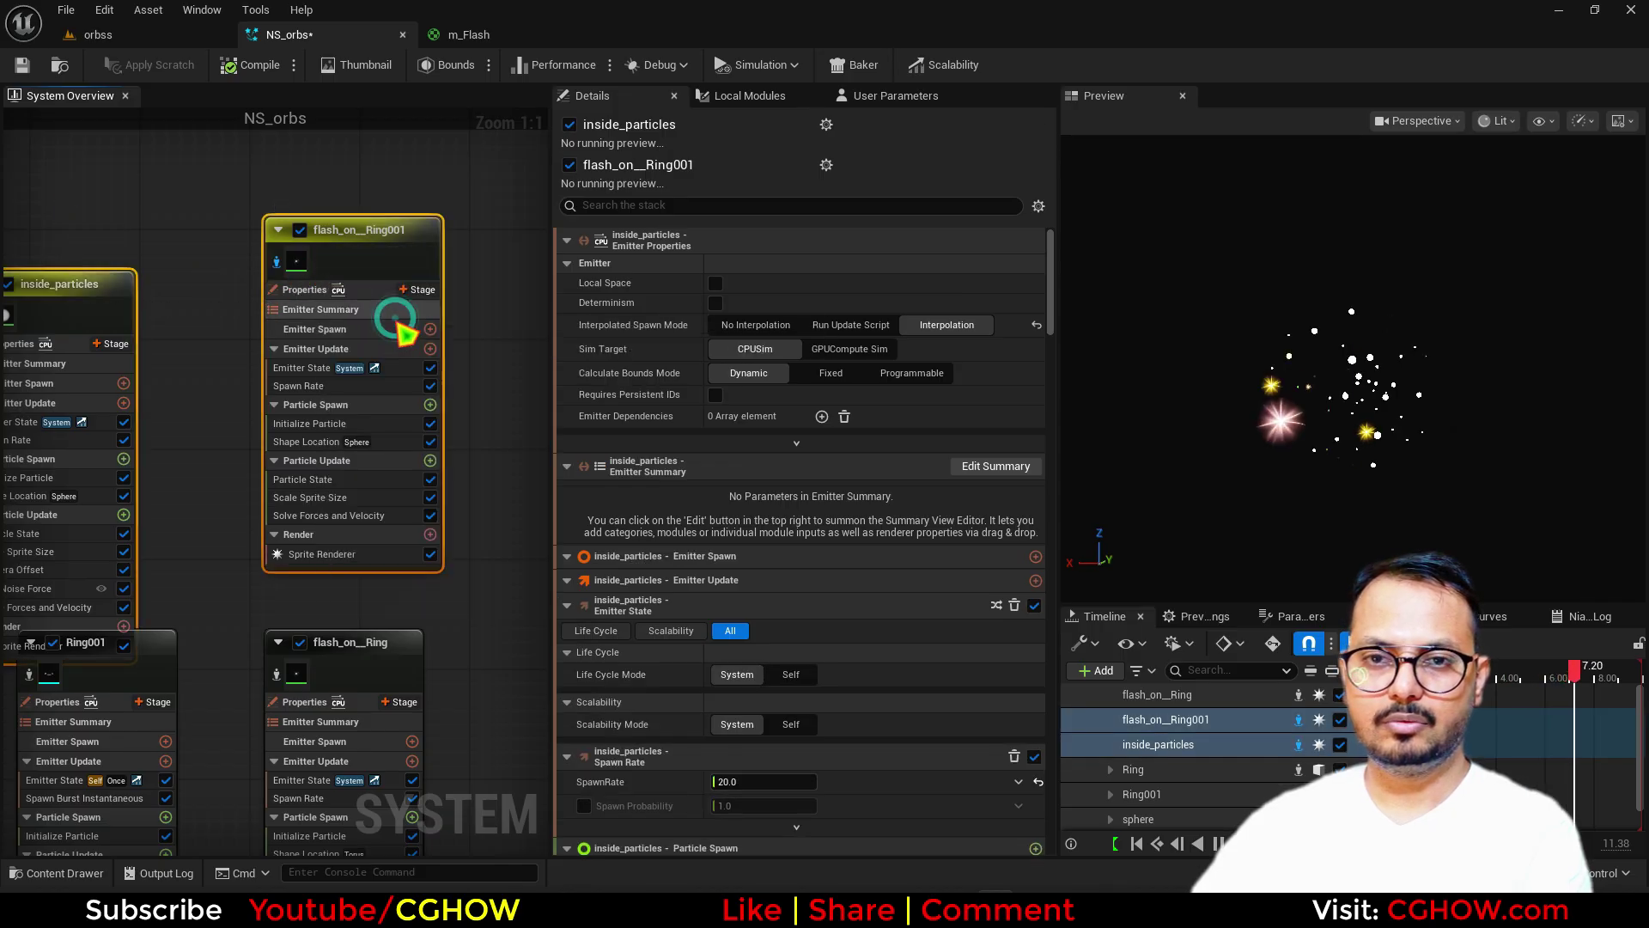
{"action": "right_click_drag", "start_coordinate": [189, 349], "coordinate": [305, 353]}
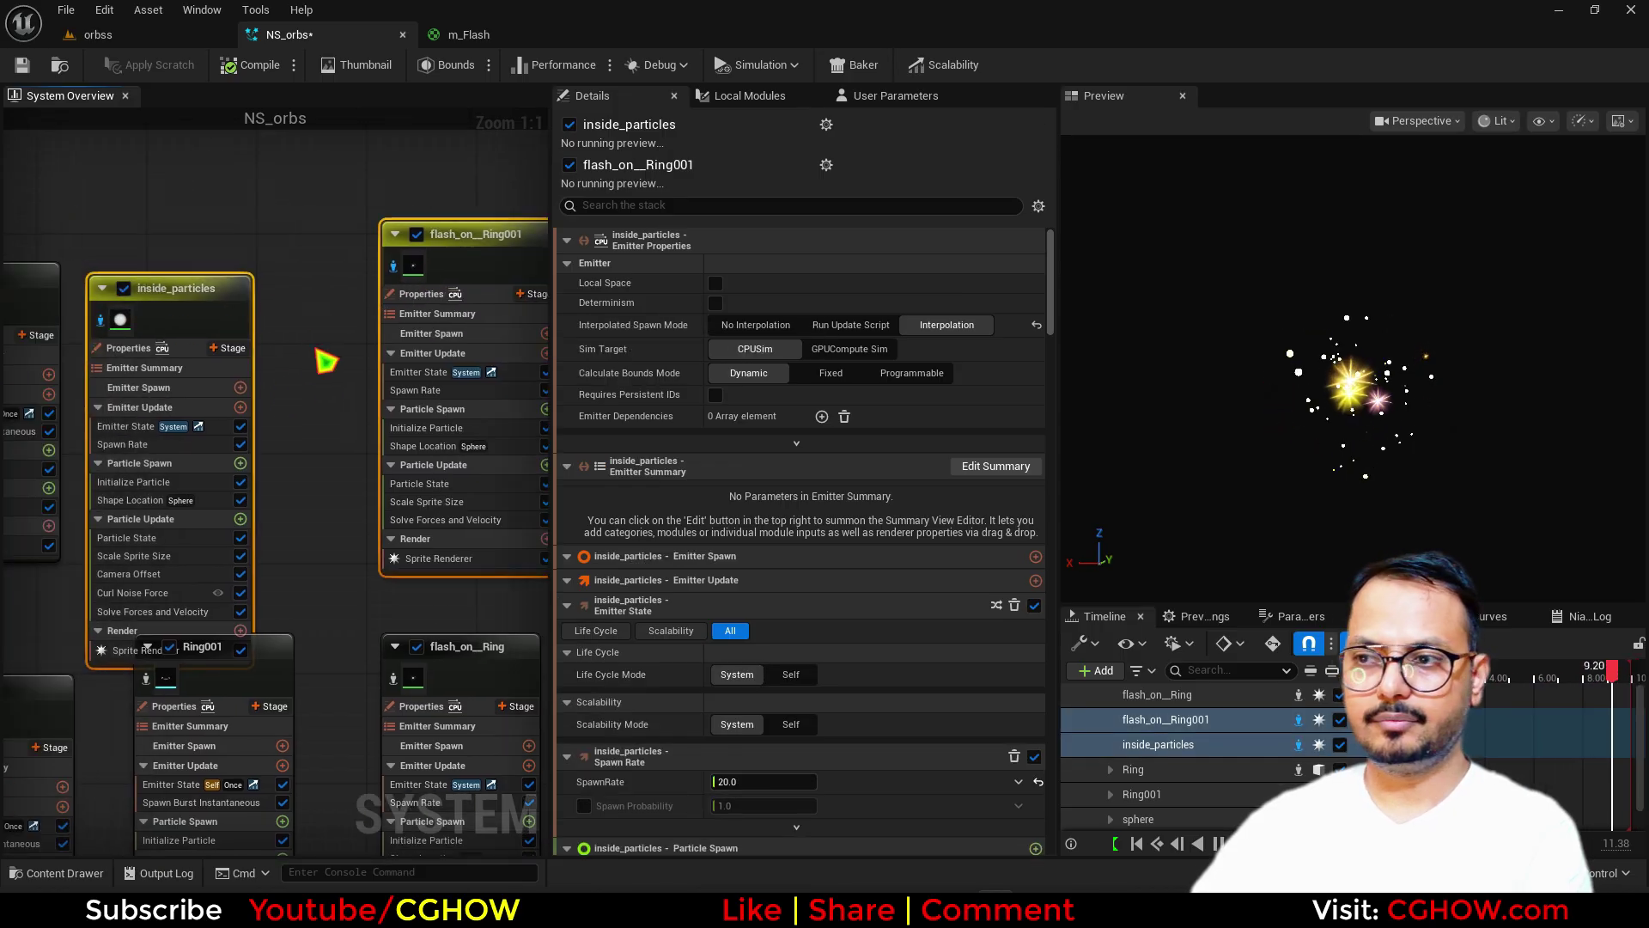
{"action": "scroll", "coordinate": [322, 361], "scroll_direction": "down", "scroll_amount": 2}
{"action": "left_click", "coordinate": [153, 324]}
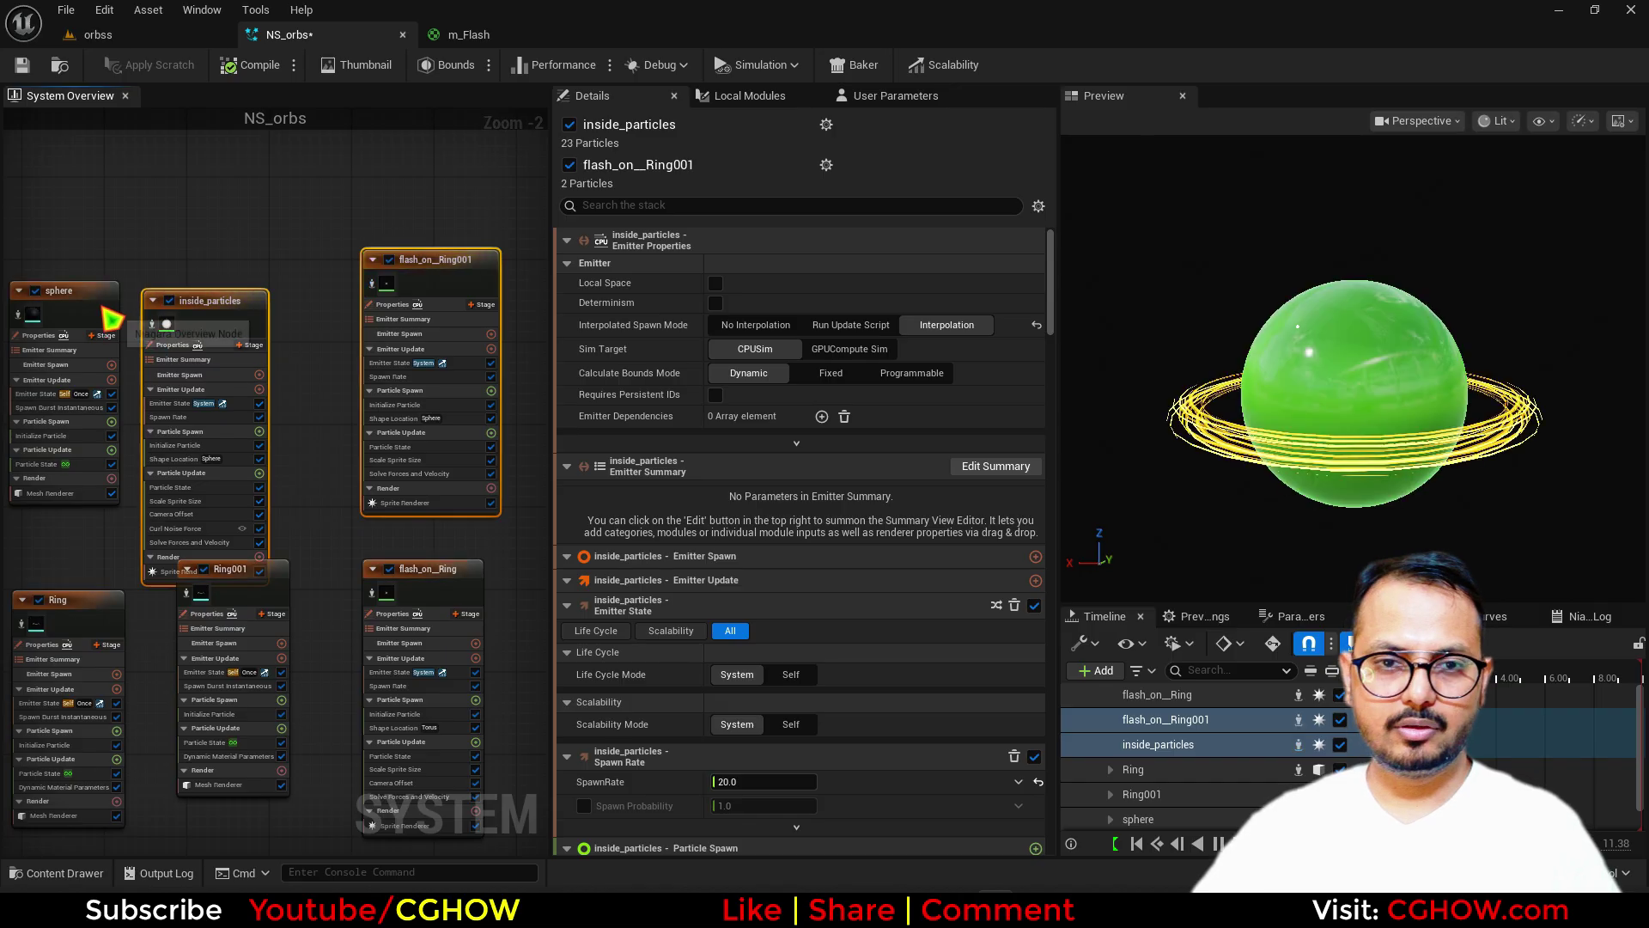
- Isolate the sphere and flash_on__Ring001 emitters together, and raise flash_on__Ring001's SpawnRate to about 19.9
{"action": "left_click", "coordinate": [87, 296]}
{"action": "left_click", "coordinate": [432, 271], "text": "ctrl"}
{"action": "right_click", "coordinate": [430, 269]}
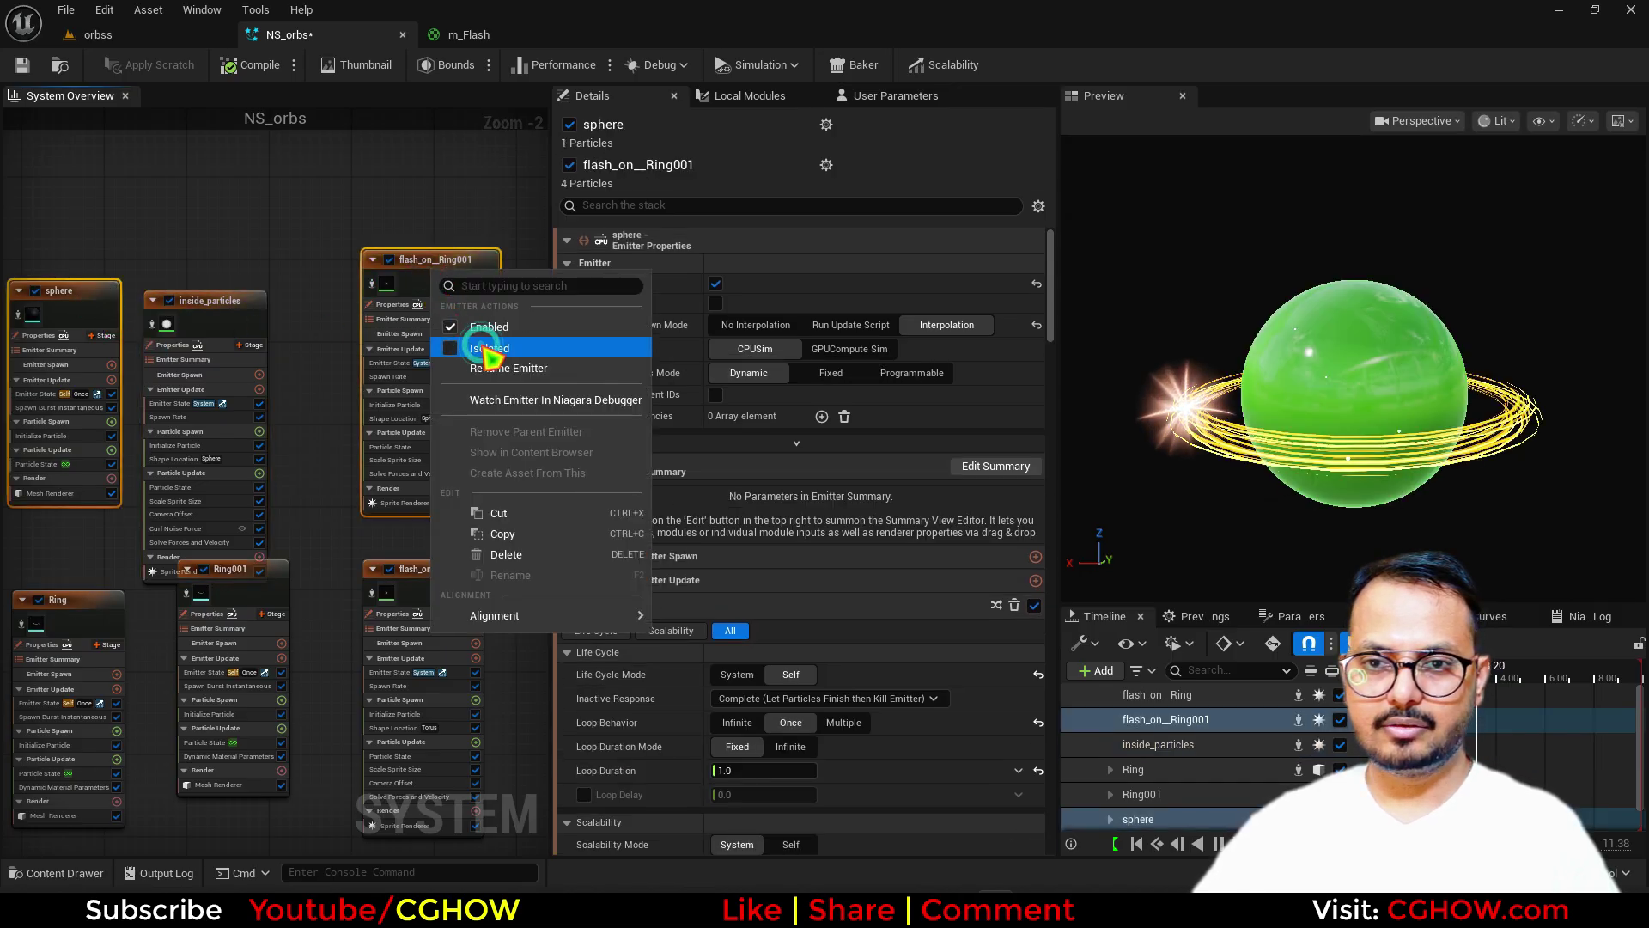
{"action": "left_click", "coordinate": [478, 347]}
{"action": "scroll", "coordinate": [317, 375], "scroll_direction": "up", "scroll_amount": 2}
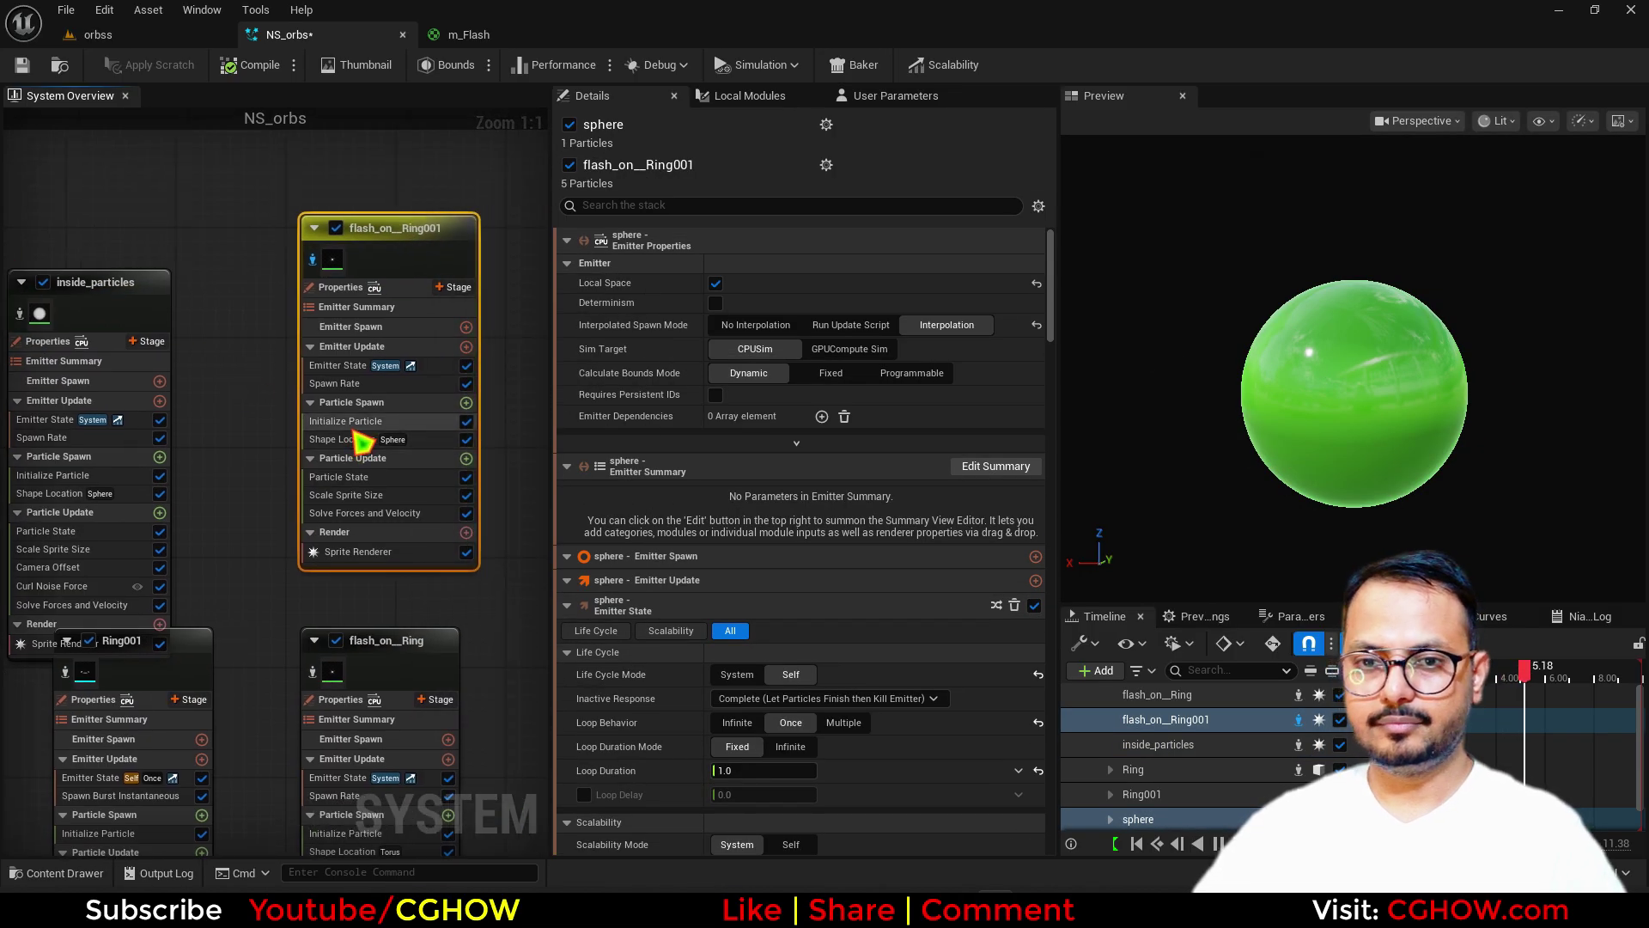
{"action": "left_click", "coordinate": [403, 384]}
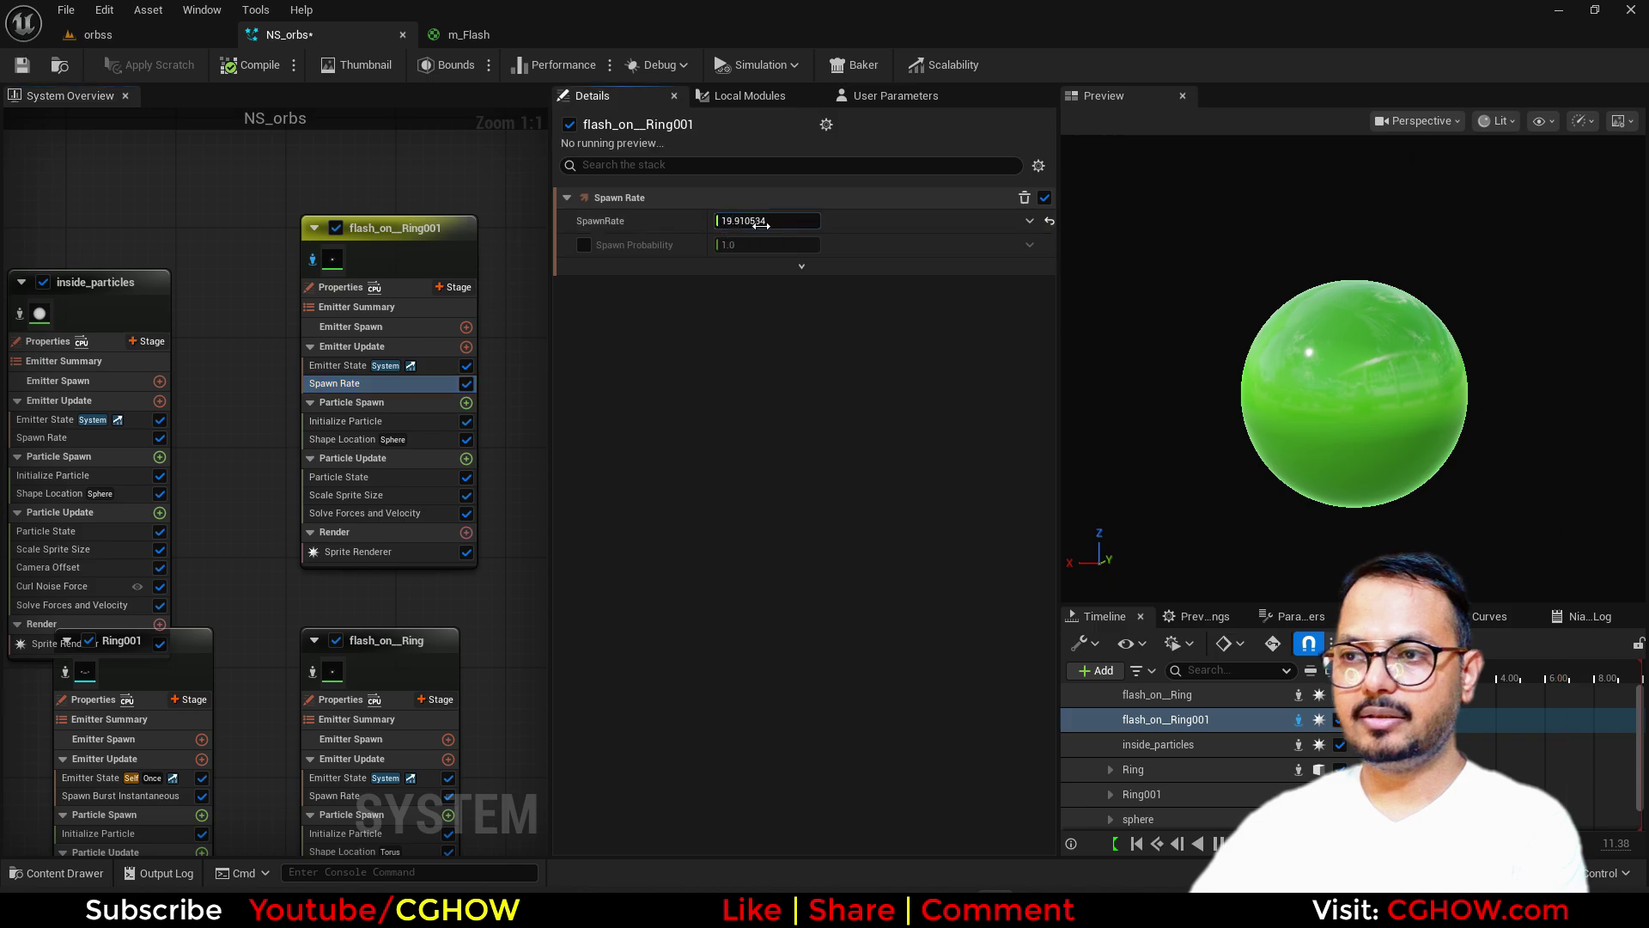
- Set flash_on__Ring001's Uniform Sprite Size Max to 50 and Min to 20 in Initialize Particle
{"action": "left_click", "coordinate": [345, 421]}
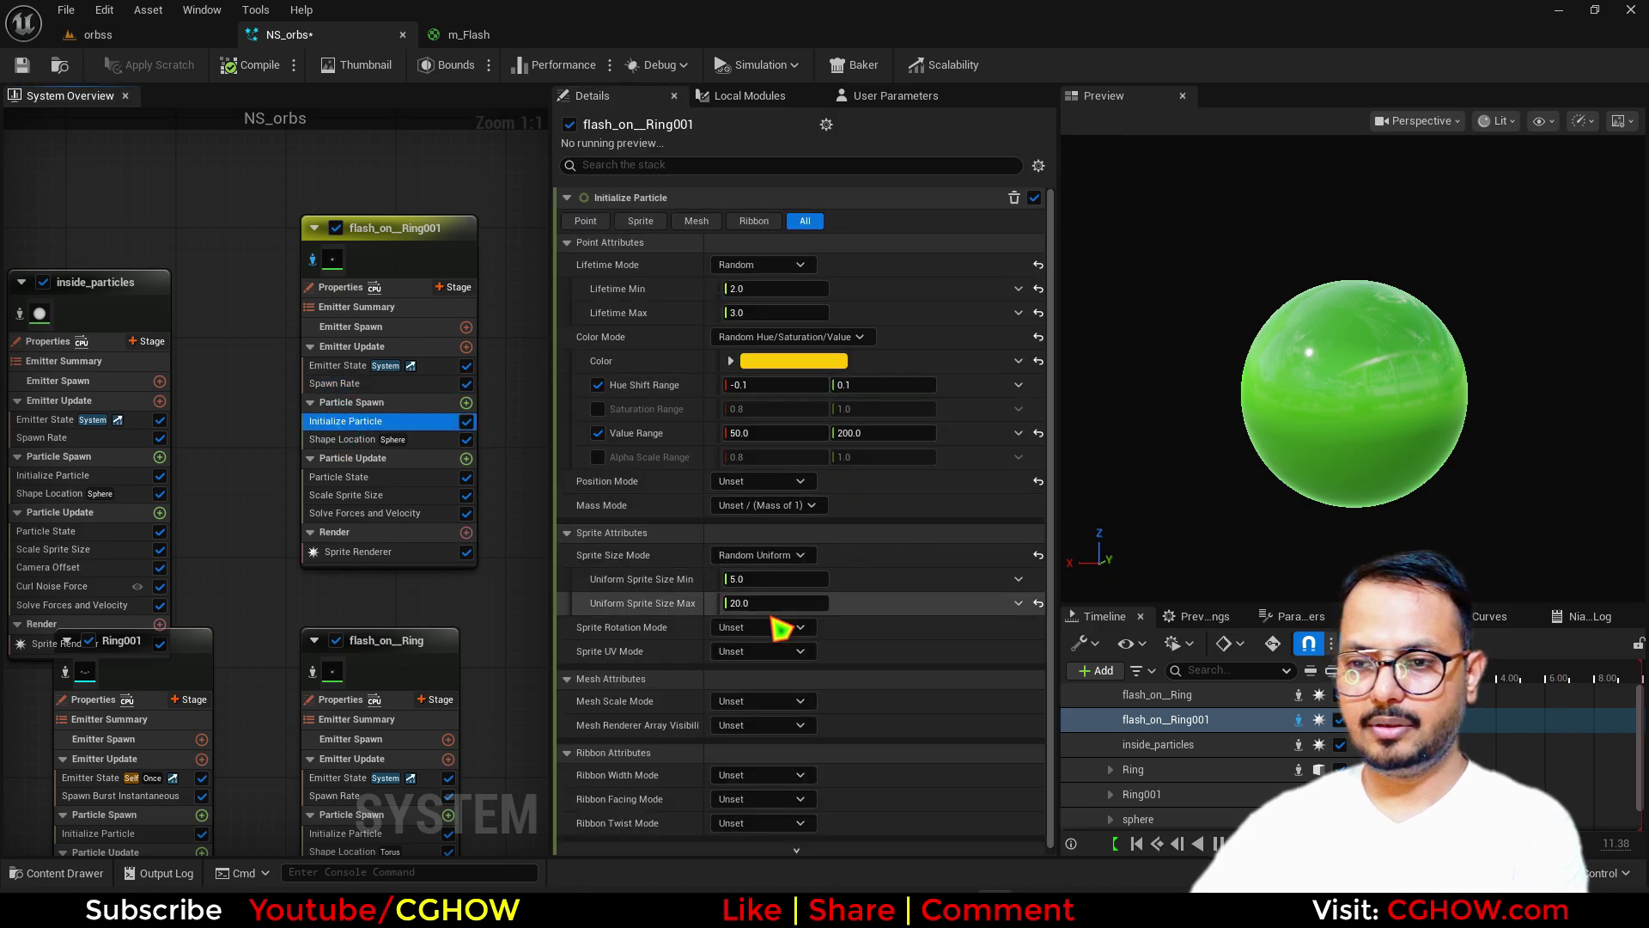
{"action": "left_click", "coordinate": [773, 603]}
{"action": "type", "text": "50"}
{"action": "left_click", "coordinate": [774, 581]}
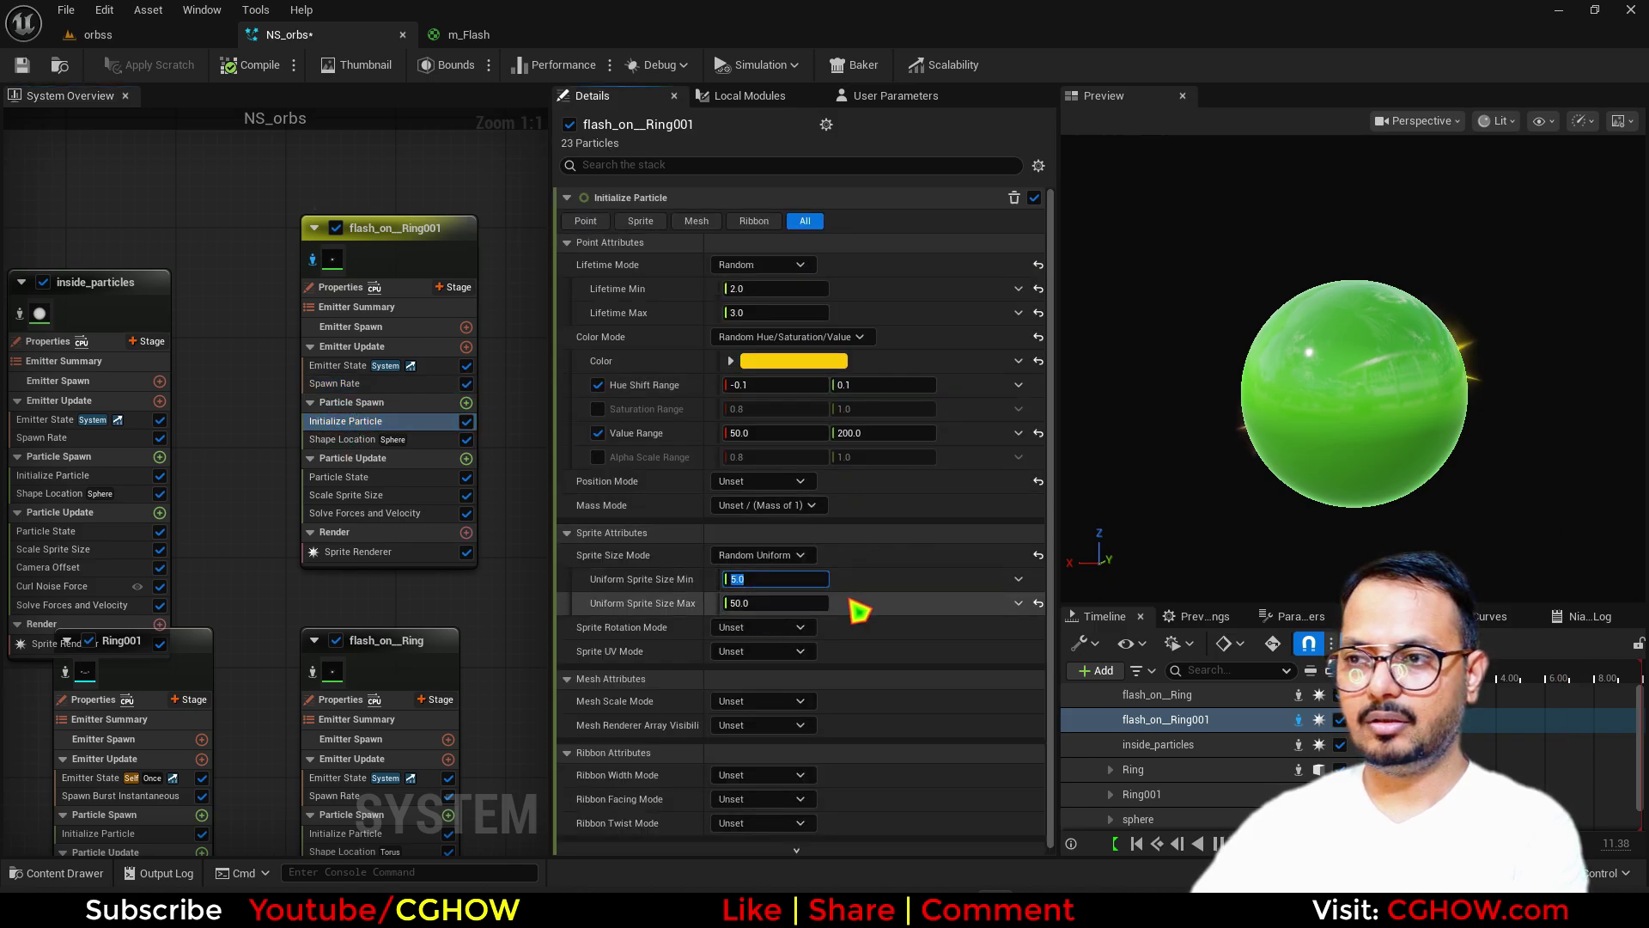
{"action": "type", "text": "20"}
{"action": "key", "text": "Return"}
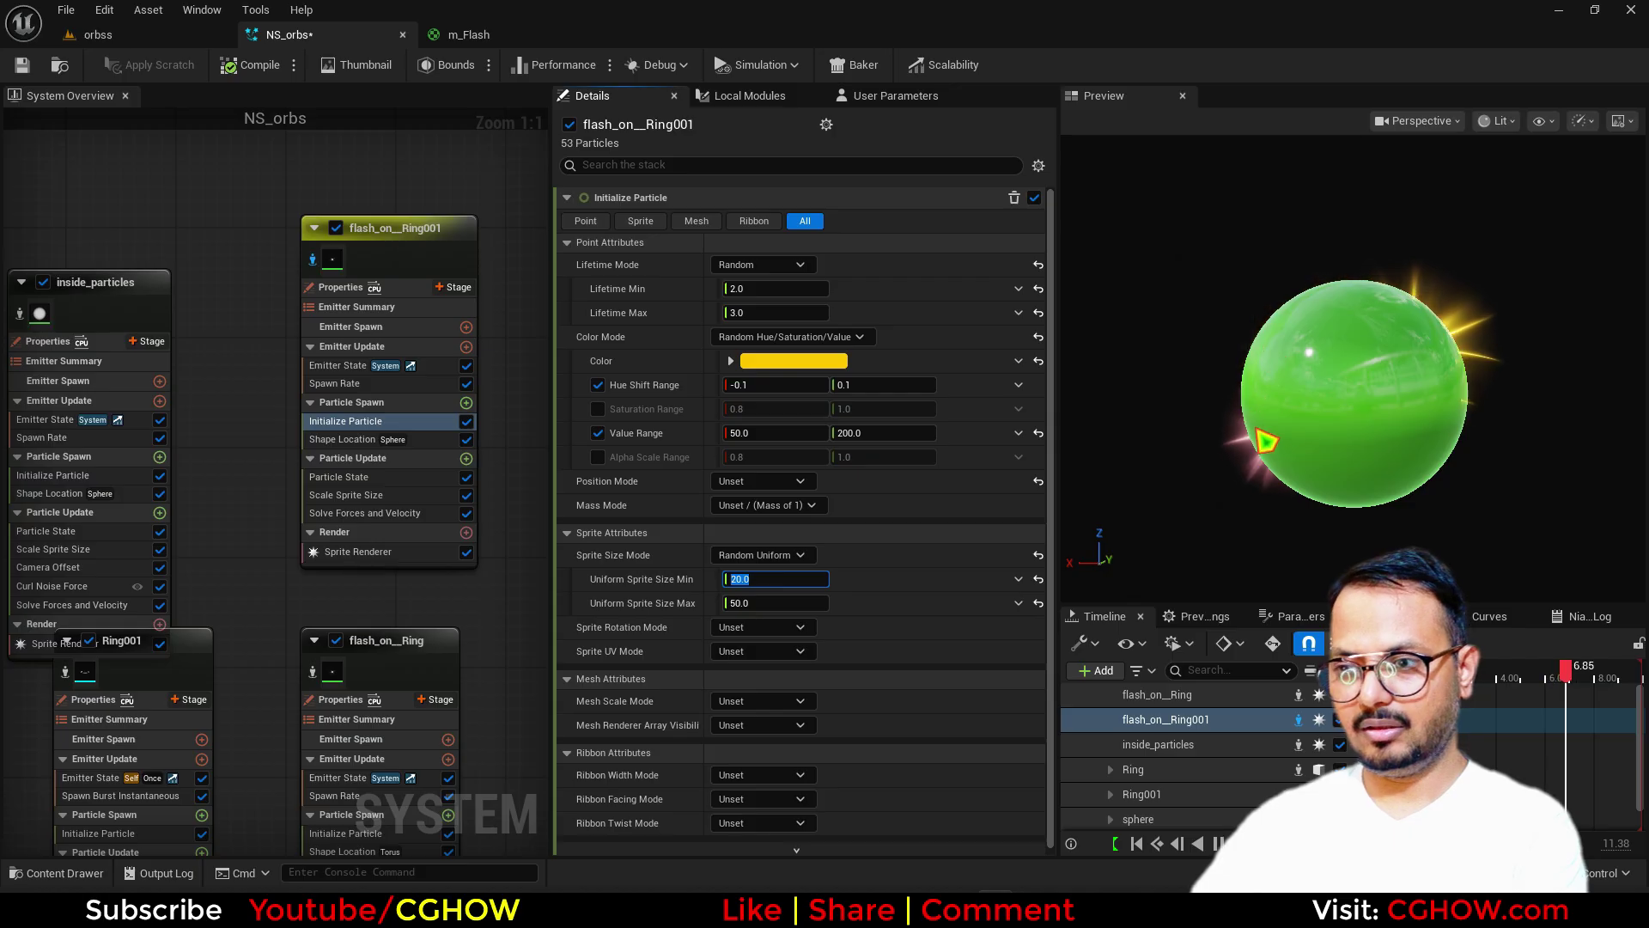
- Add a Camera Offset module to flash_on__Ring001's Particle Update group and set its Camera Offset Amount to 20
{"action": "left_click", "coordinate": [466, 458]}
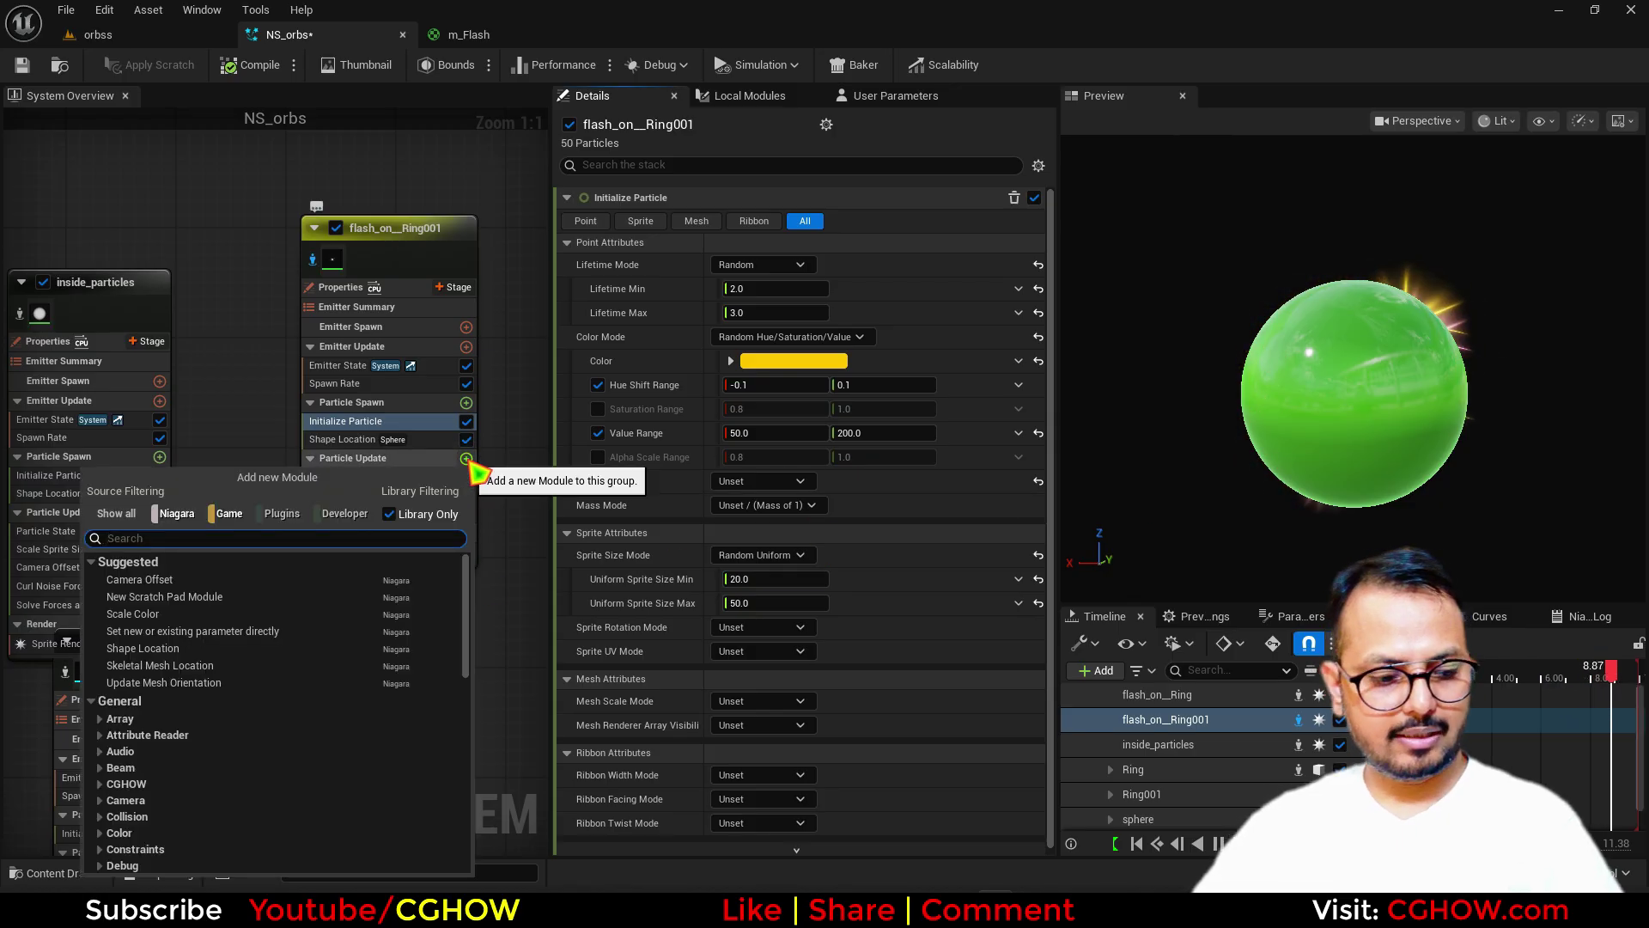
{"action": "type", "text": "ca"}
{"action": "left_click", "coordinate": [172, 586]}
{"action": "left_click", "coordinate": [762, 221]}
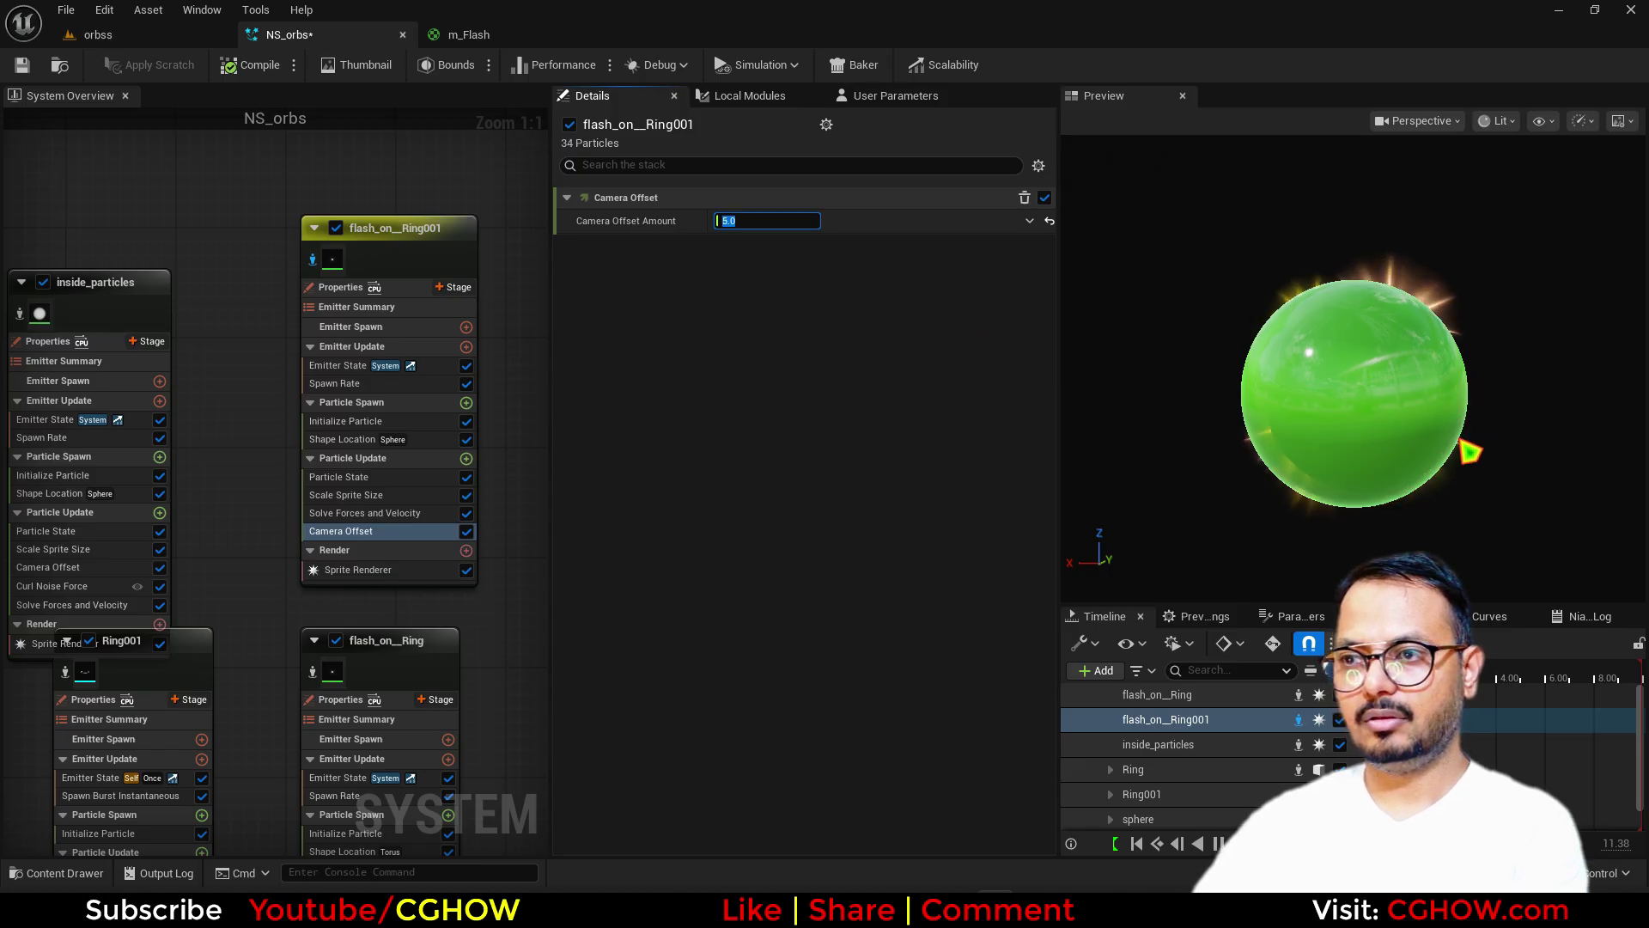
{"action": "type", "text": "20"}
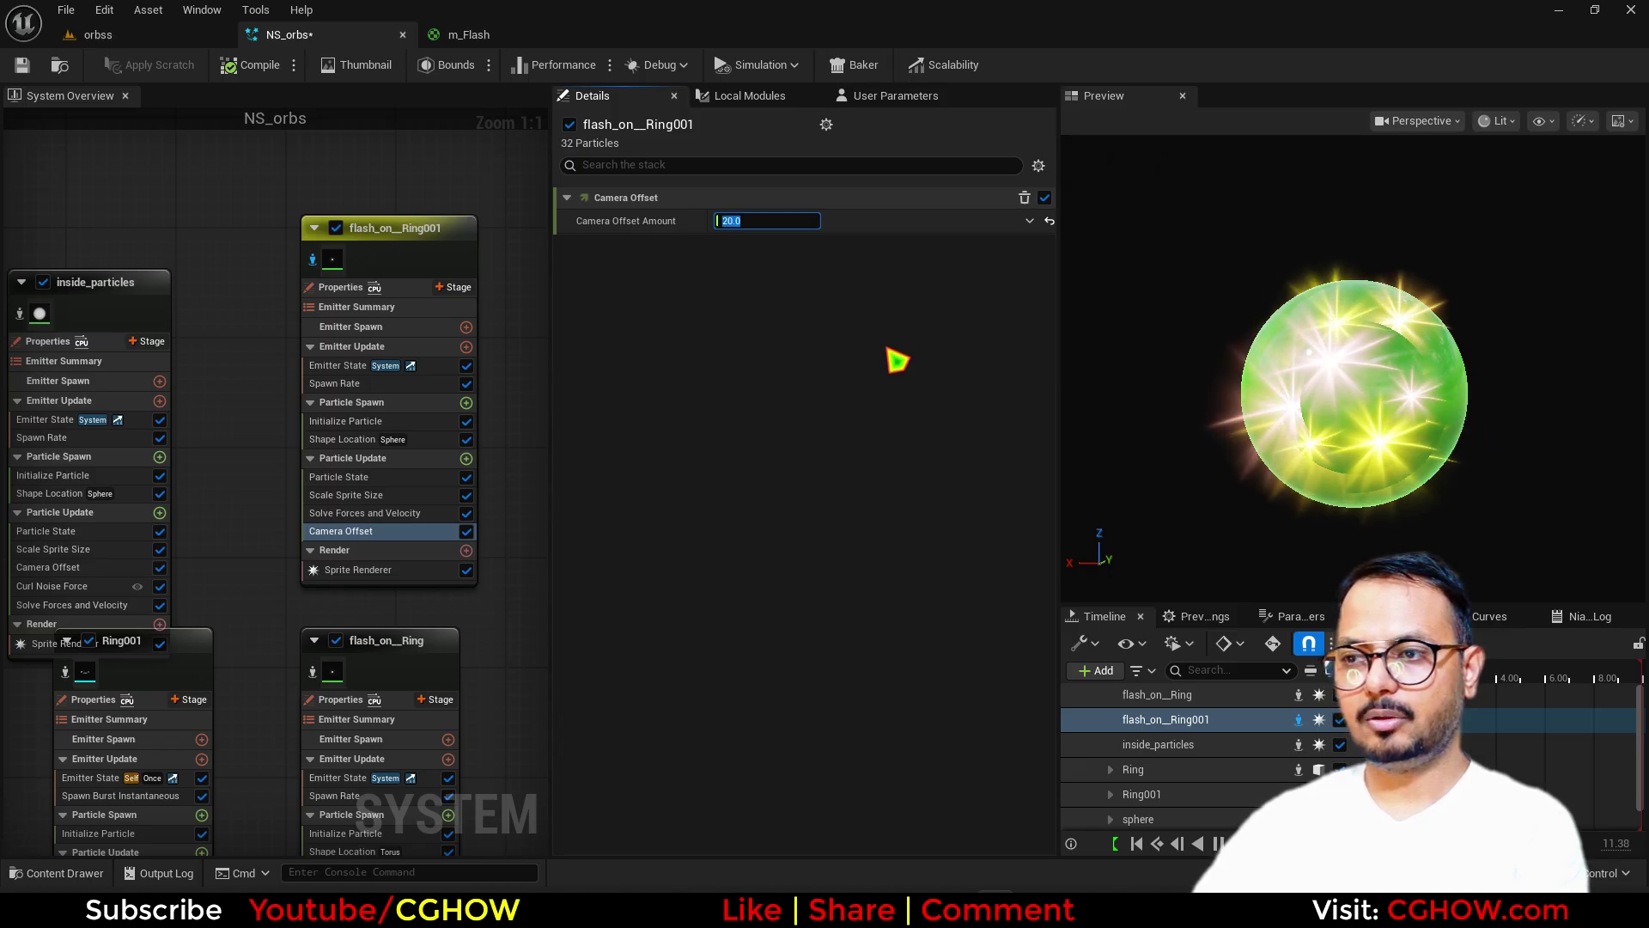
- Try Camera Offset Amounts of 10 and 8 on flash_on__Ring001
{"action": "type", "text": "10"}
{"action": "key", "text": "Return"}
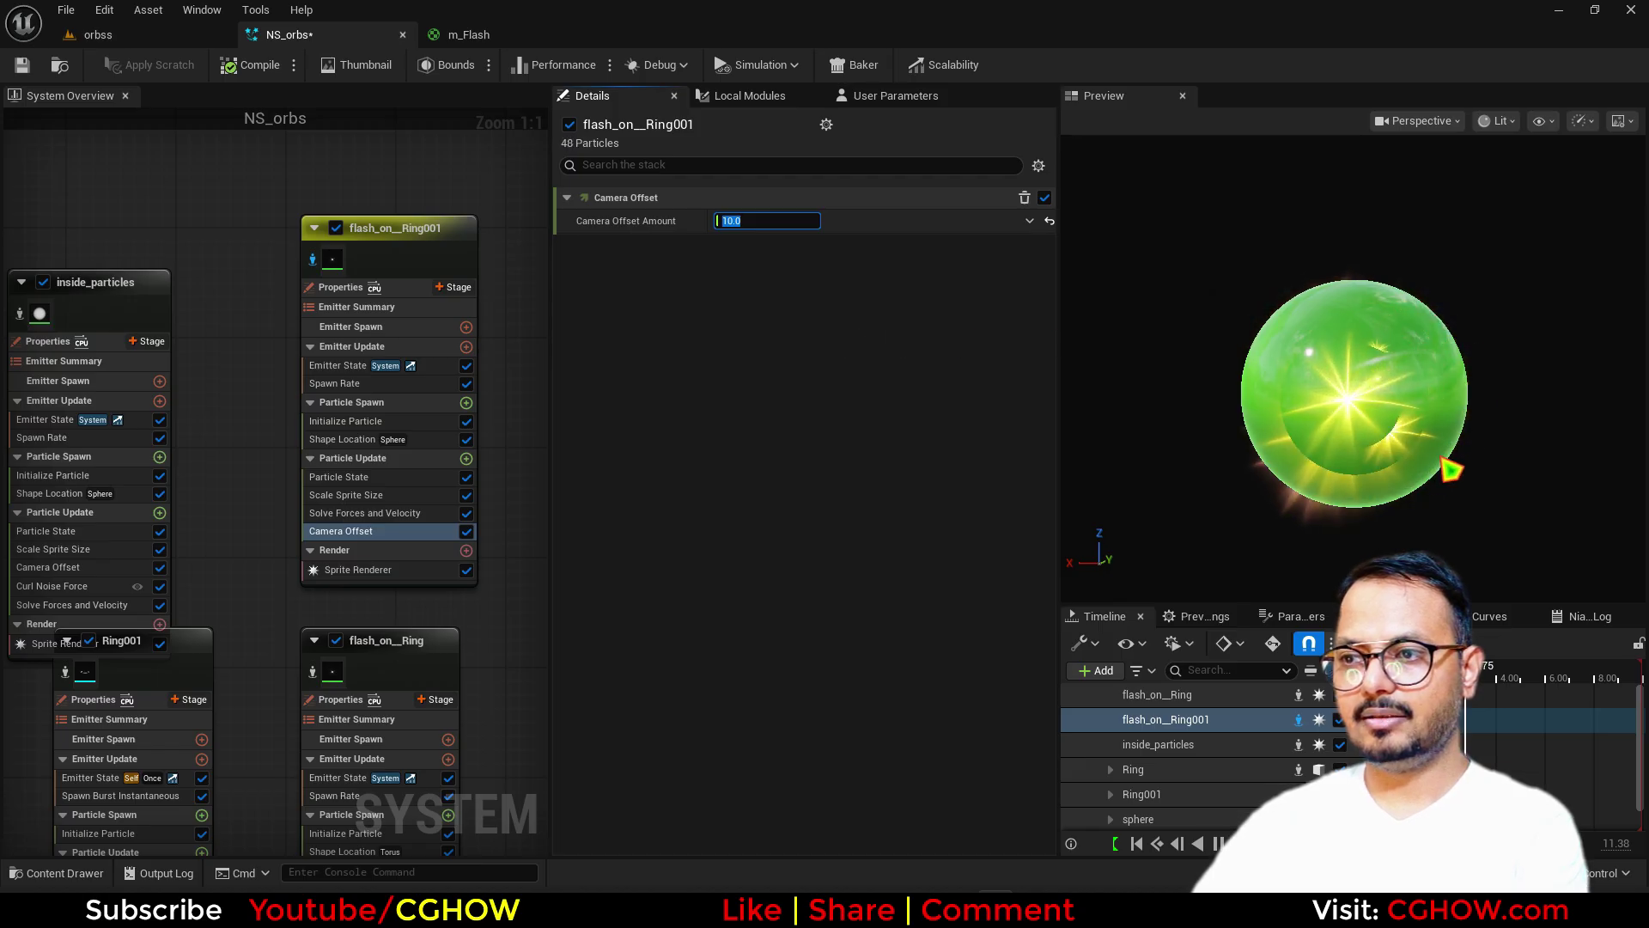
{"action": "type", "text": "8"}
{"action": "key", "text": "Return"}
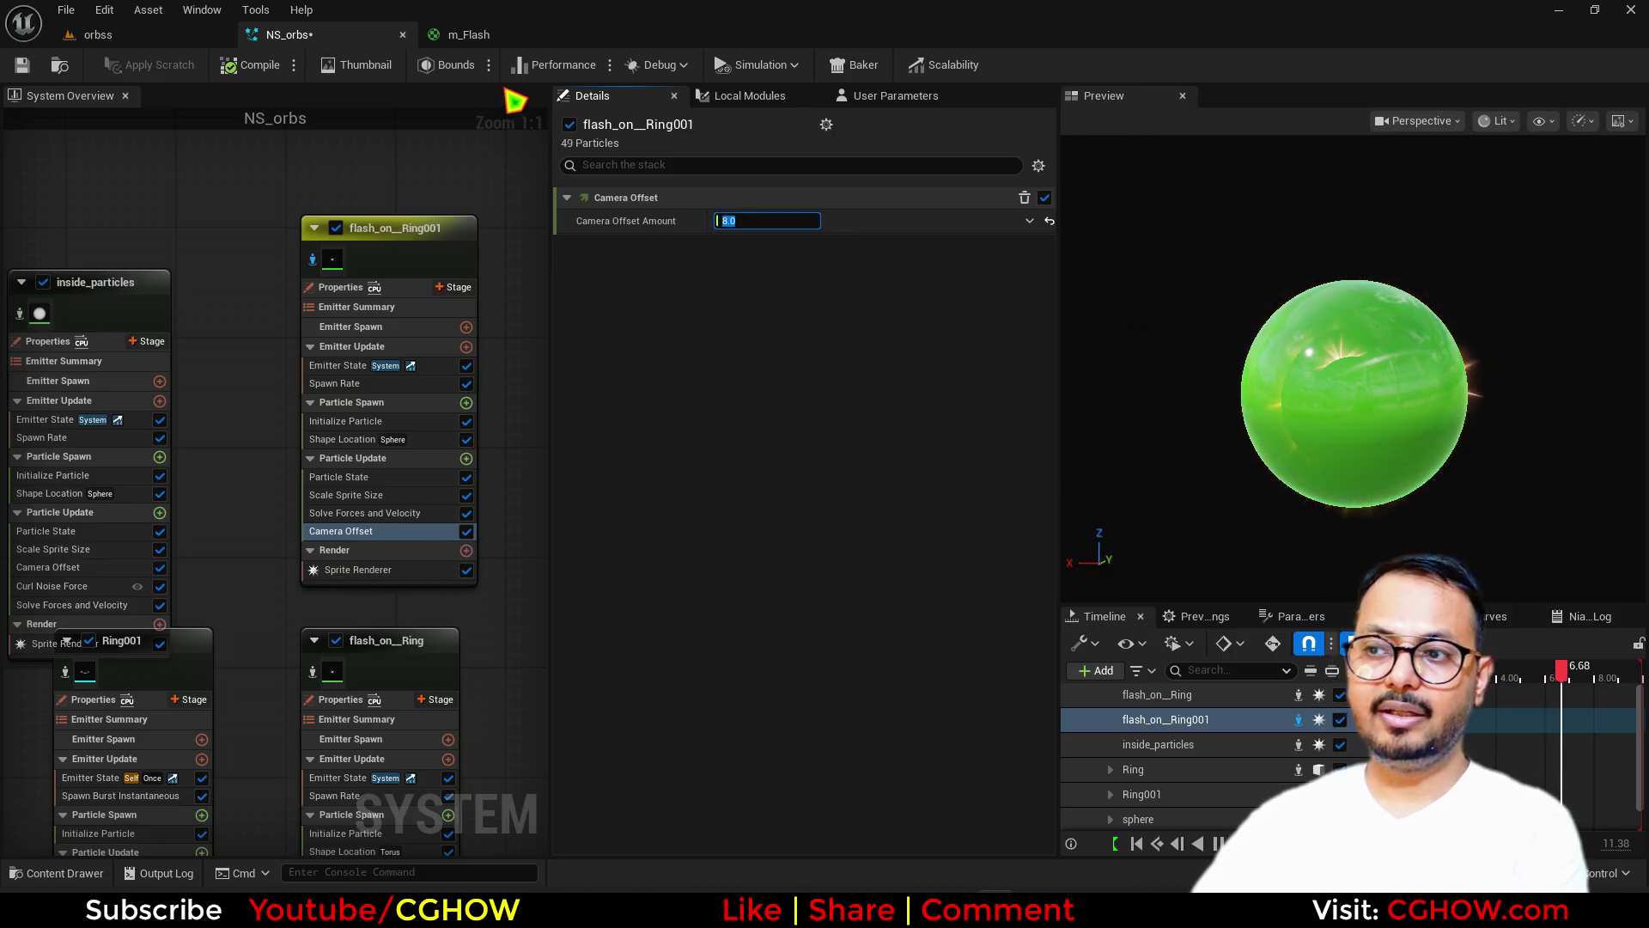
- Look over the m_Flash material graph, return to NS_orbs, and delete flash_on__Ring001's Camera Offset module
{"action": "left_click", "coordinate": [529, 34]}
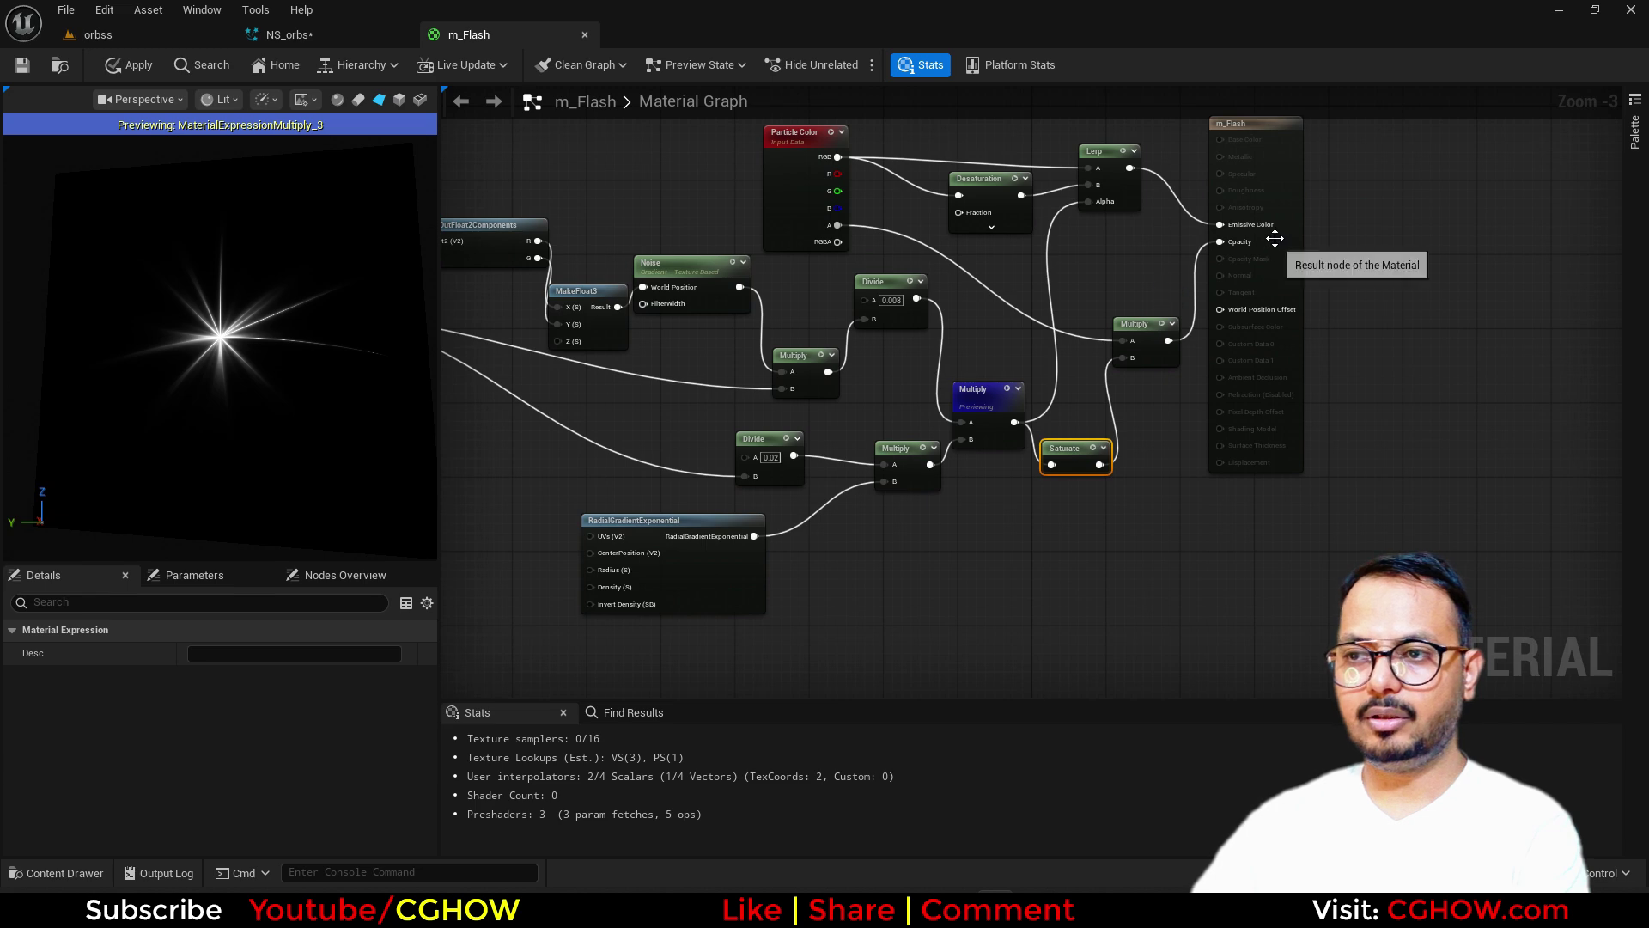
{"action": "left_click", "coordinate": [316, 36]}
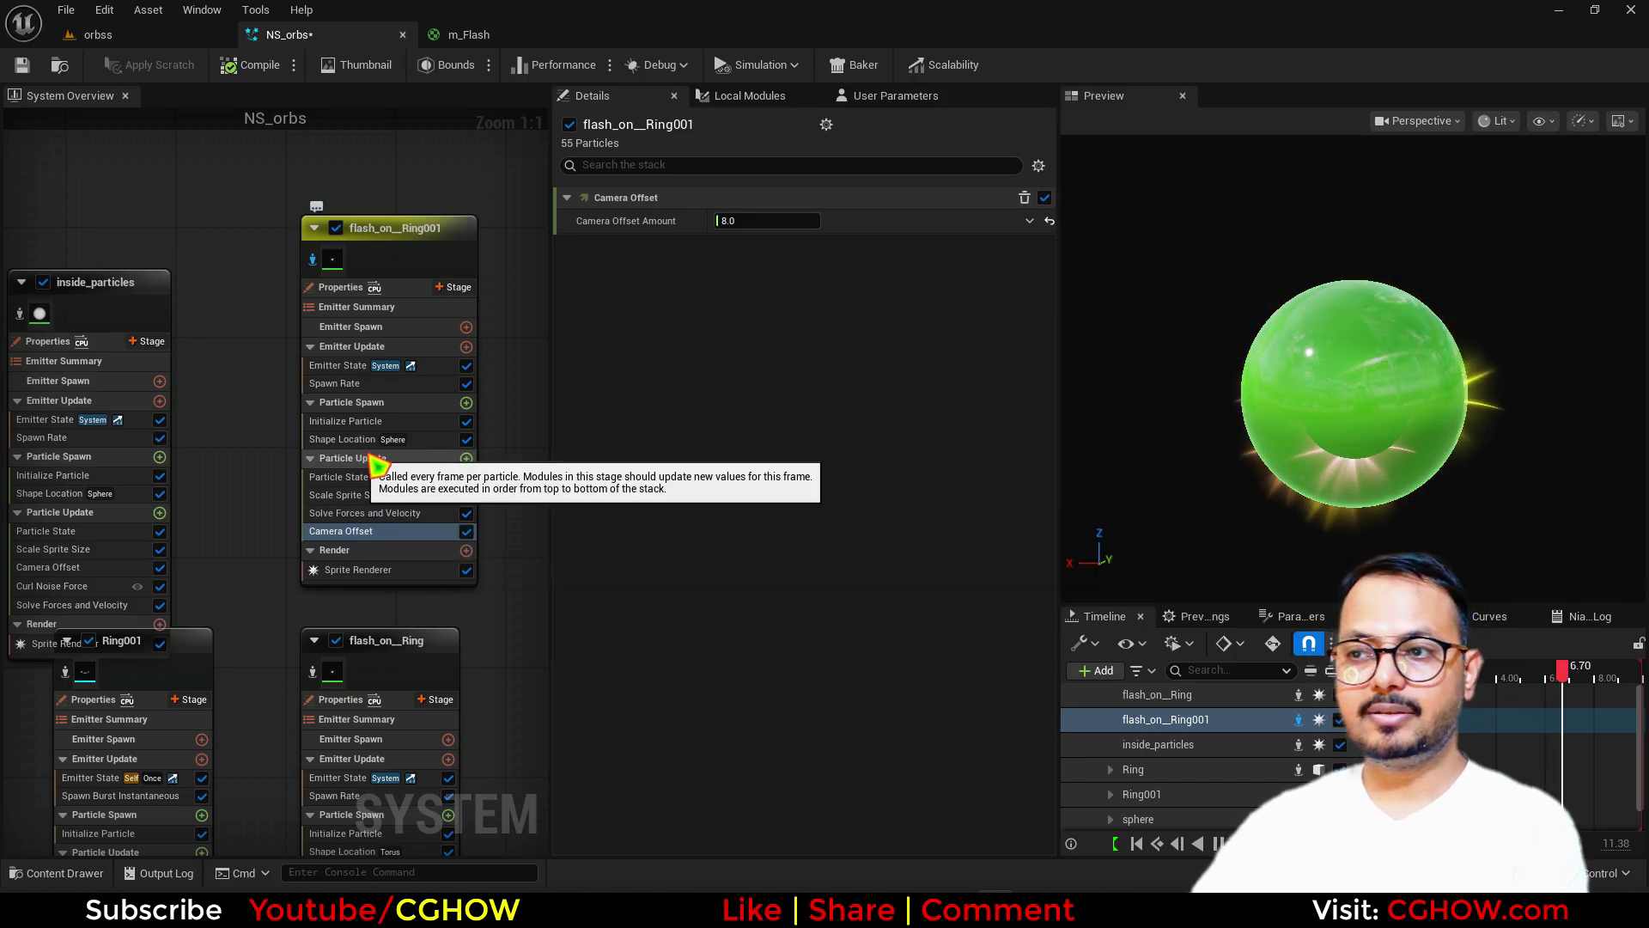
{"action": "key", "text": "Delete"}
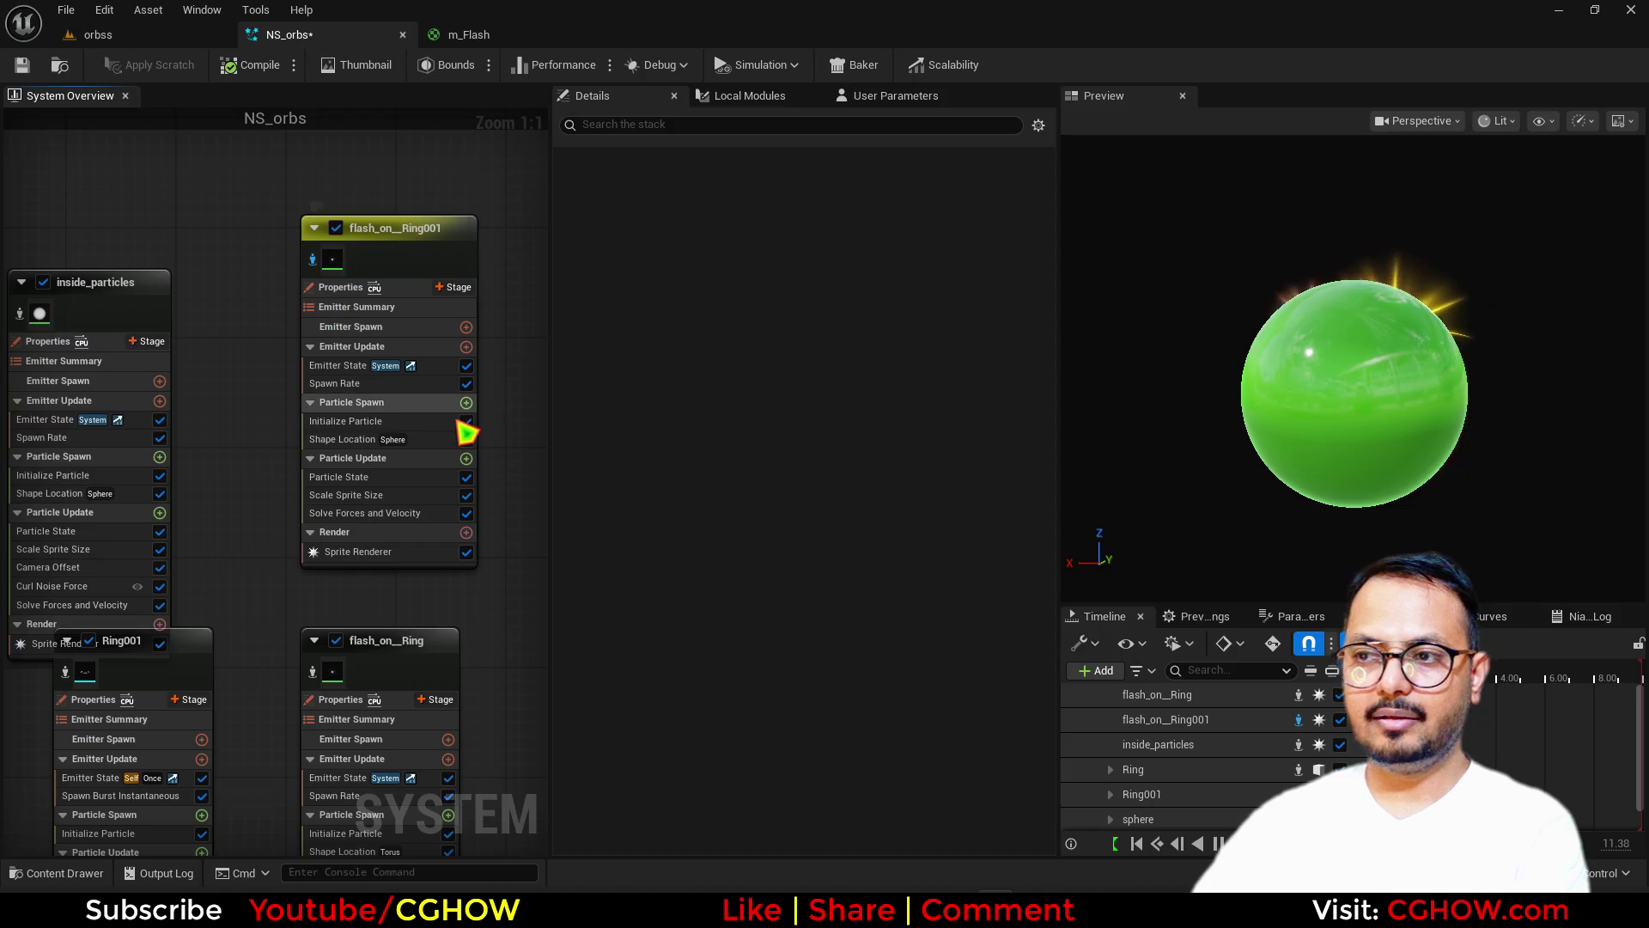
- Raise flash_on__Ring001's SpawnRate to about 280 and add a Camera Offset module with an amount of 20 to Particle Update
{"action": "left_click", "coordinate": [350, 384]}
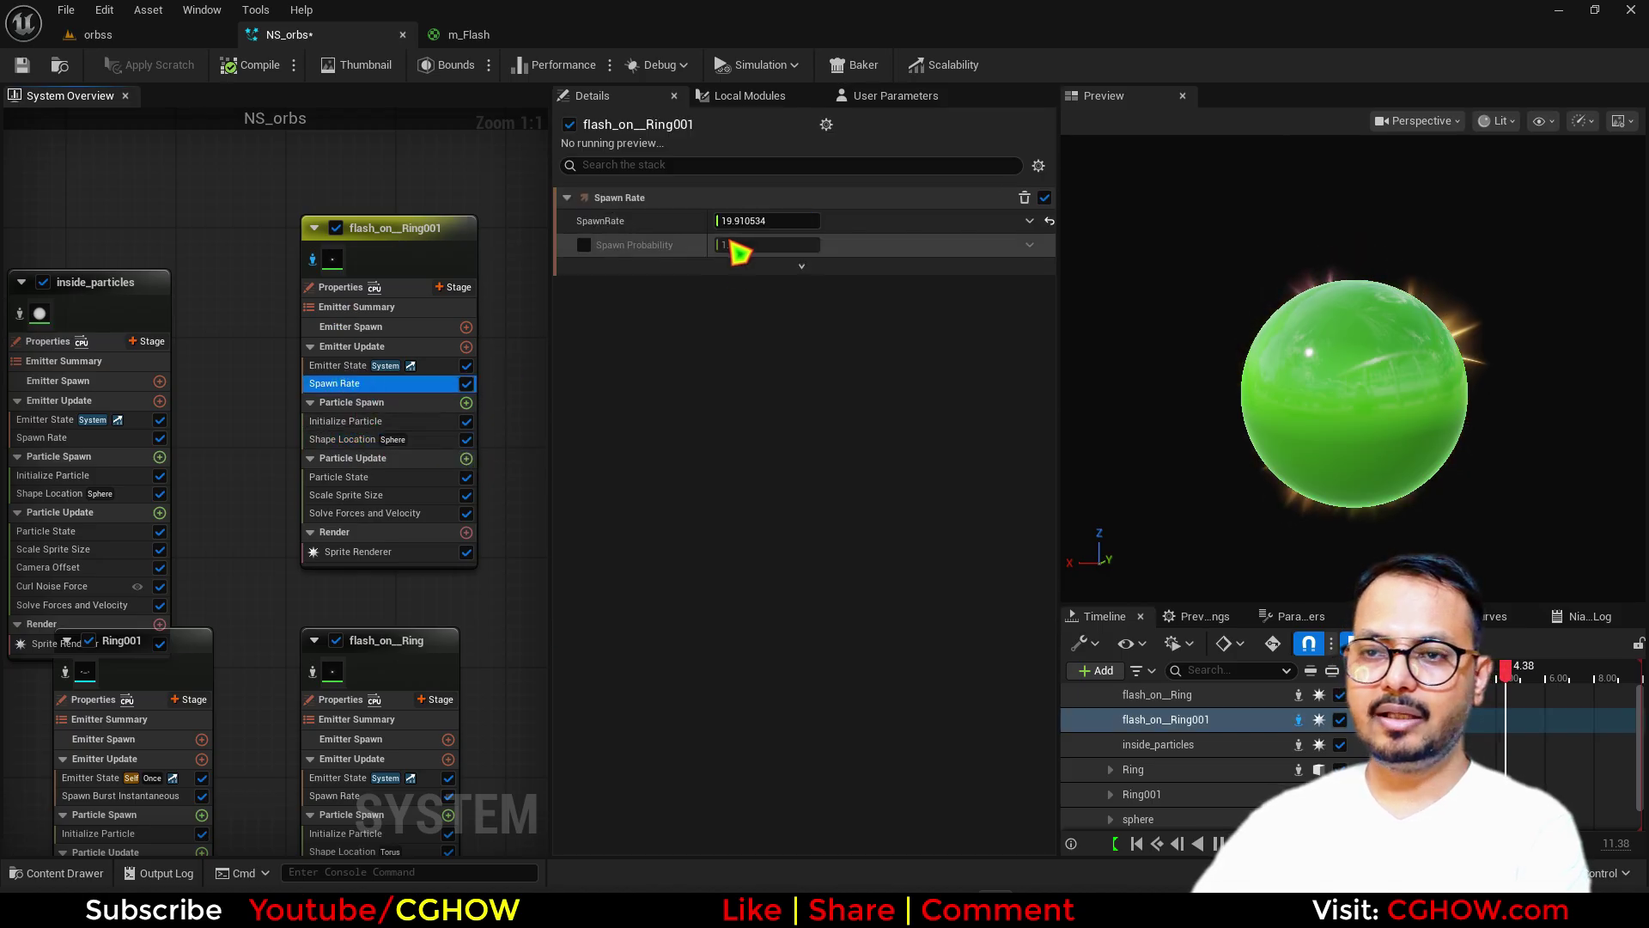
{"action": "left_click_drag", "start_coordinate": [742, 222], "coordinate": [816, 220]}
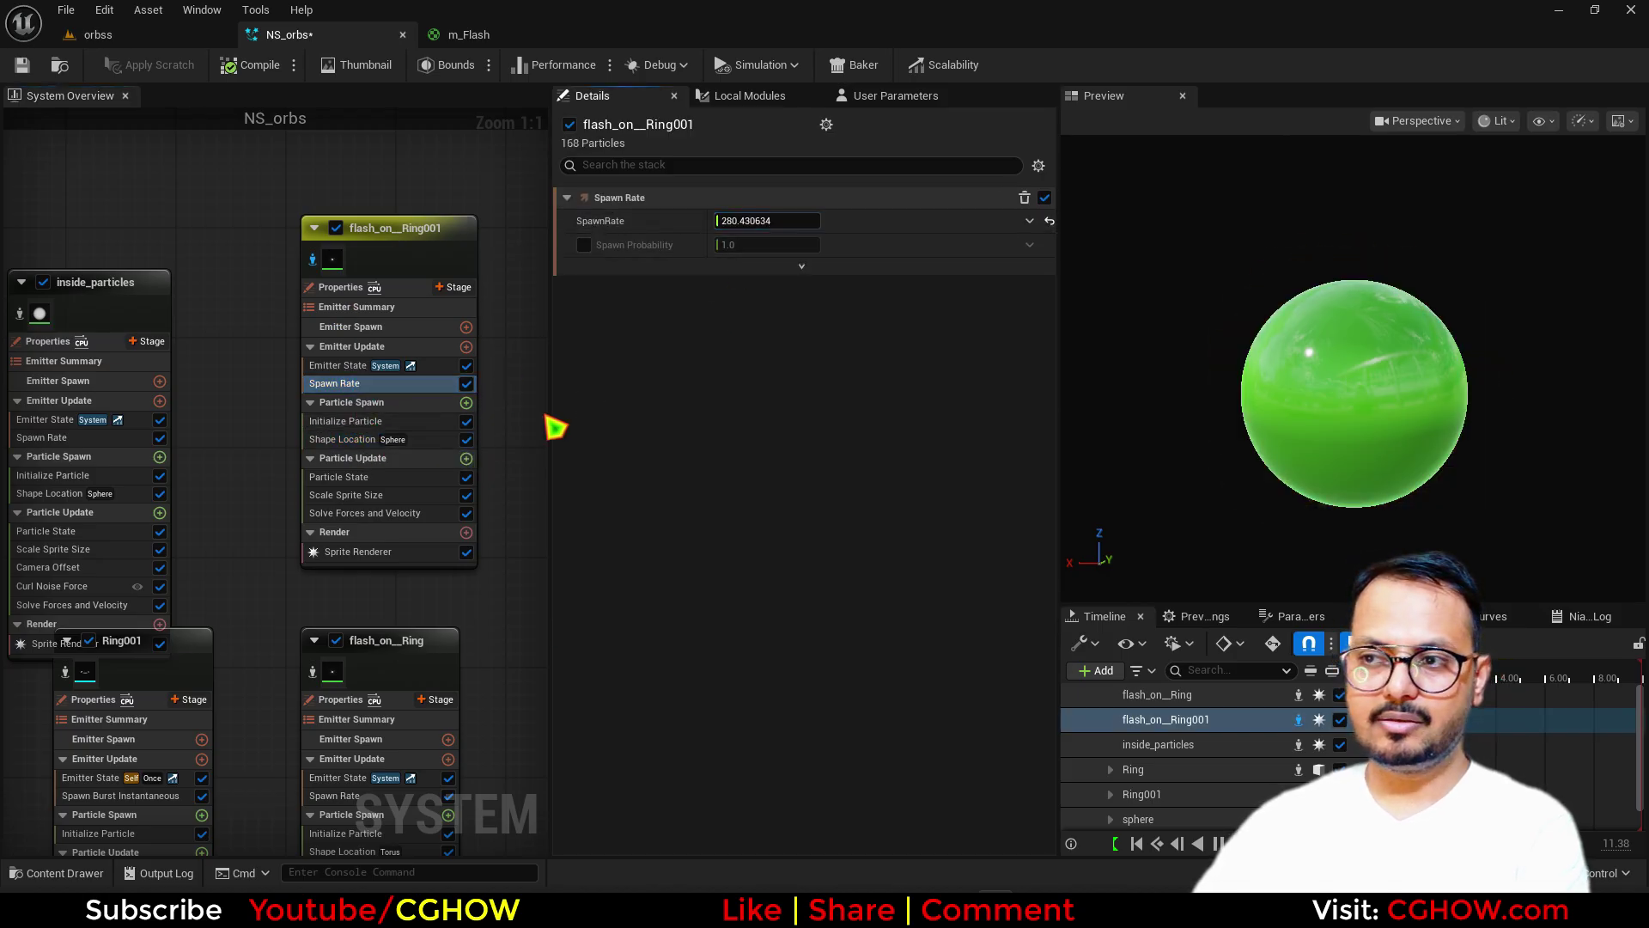
{"action": "left_click", "coordinate": [469, 461]}
{"action": "type", "text": "cam"}
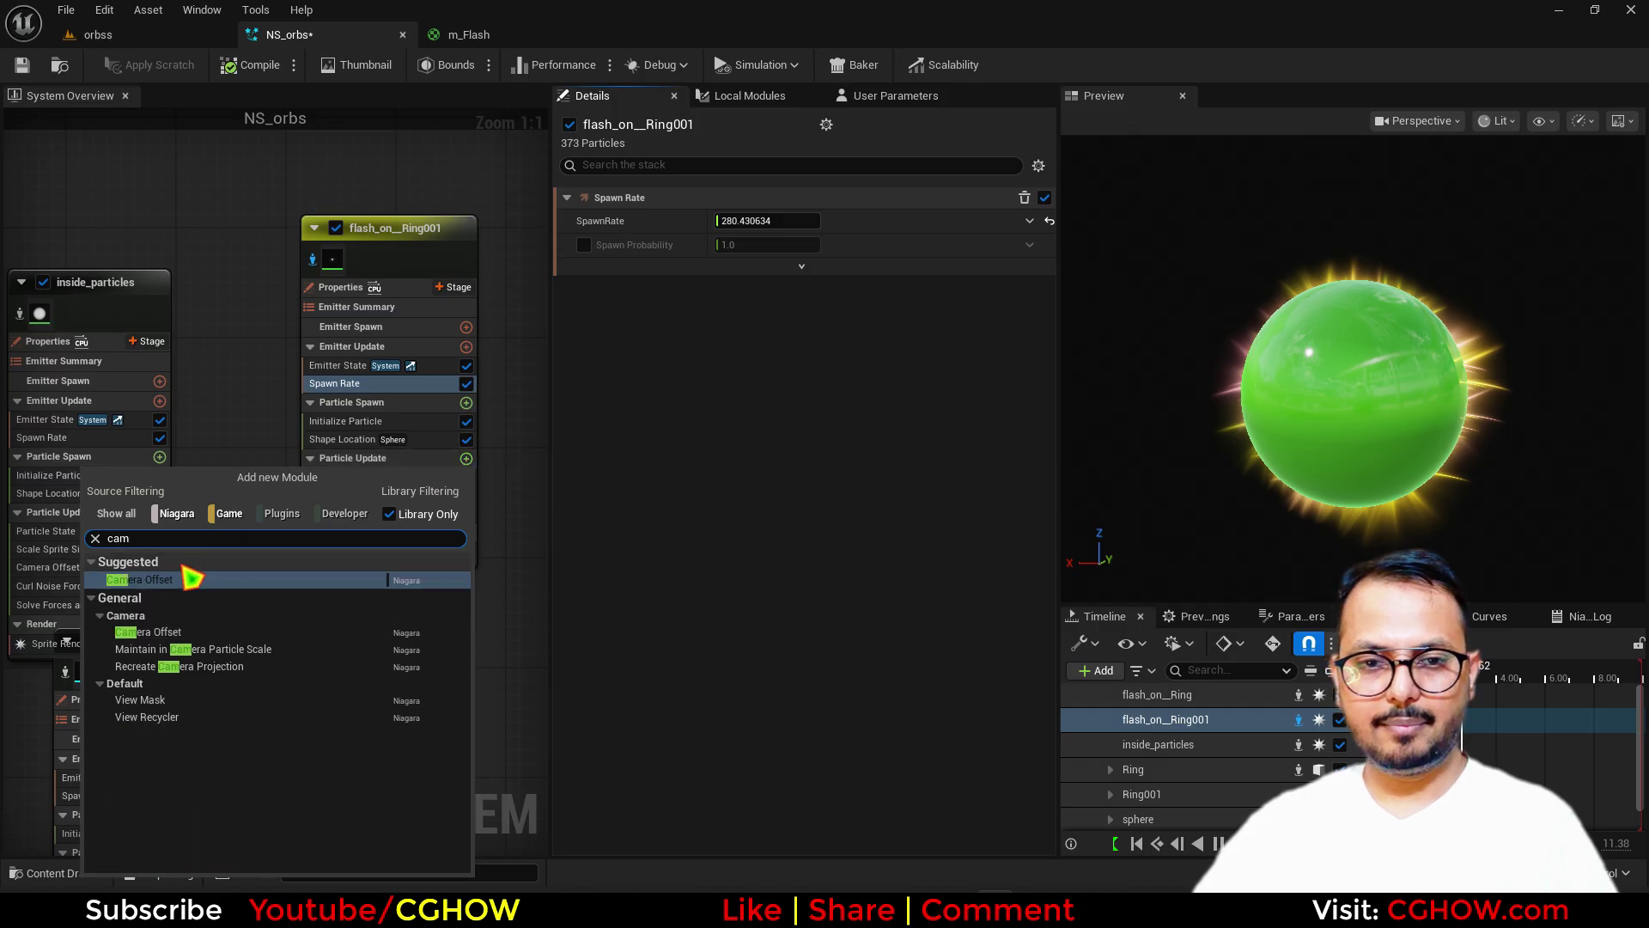
{"action": "left_click", "coordinate": [161, 576]}
{"action": "left_click", "coordinate": [741, 222]}
{"action": "type", "text": "20"}
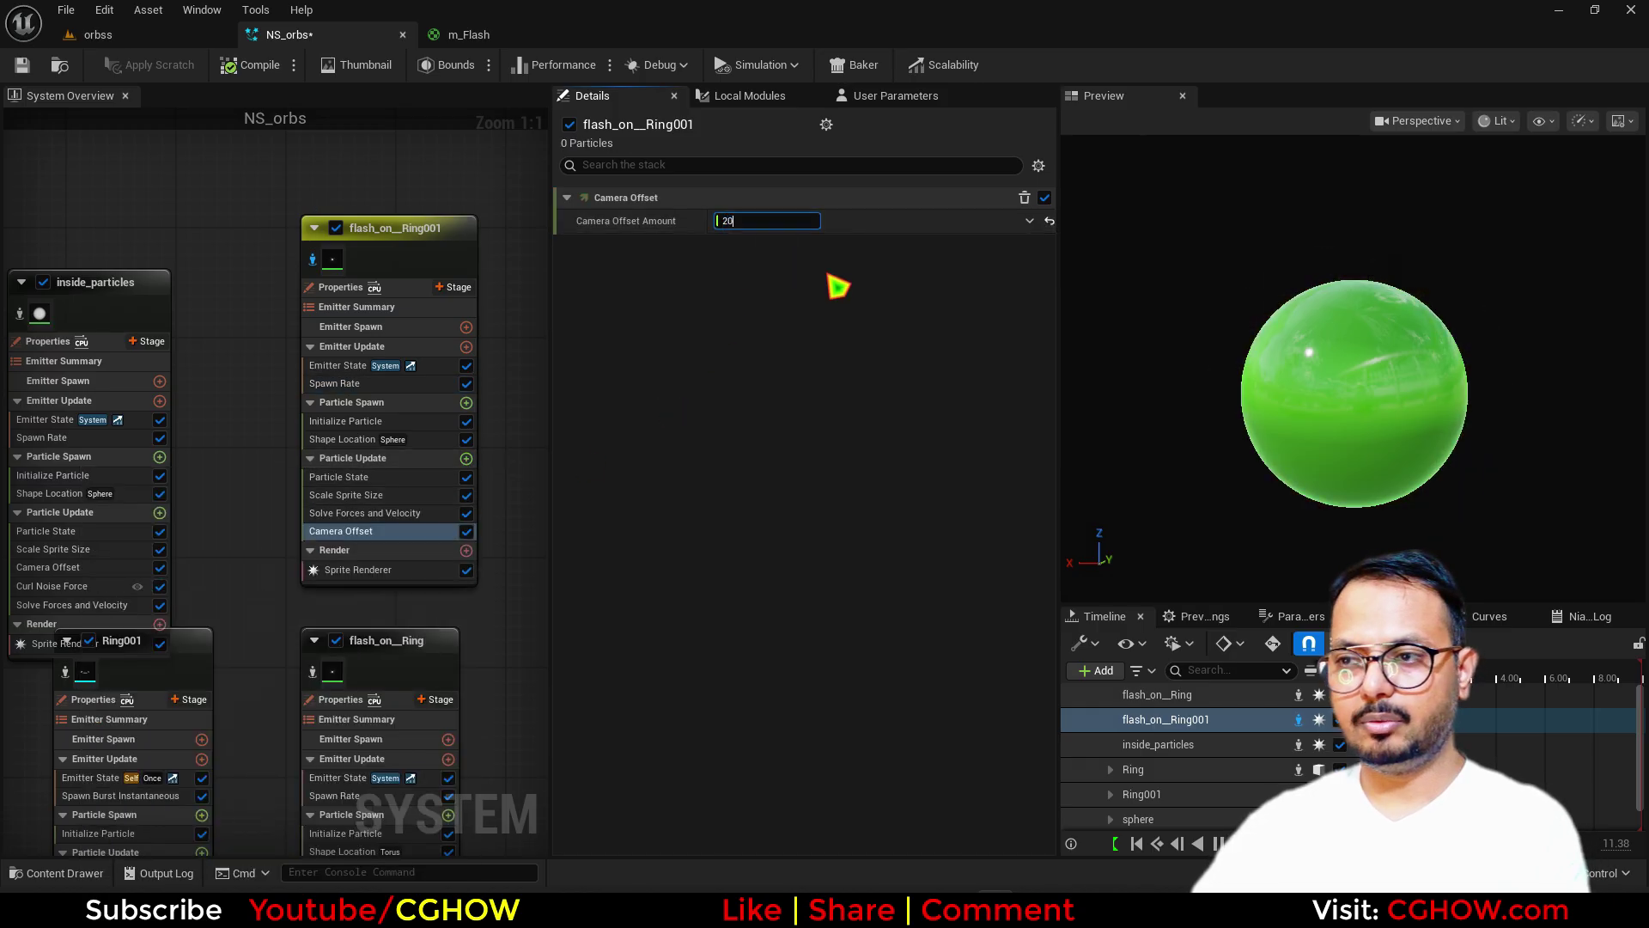
- Add a Kill Particles in Volume module to flash_on__Ring001's Particle Update group and look at its Kill Shape options
{"action": "left_click", "coordinate": [466, 460]}
{"action": "type", "text": "kill"}
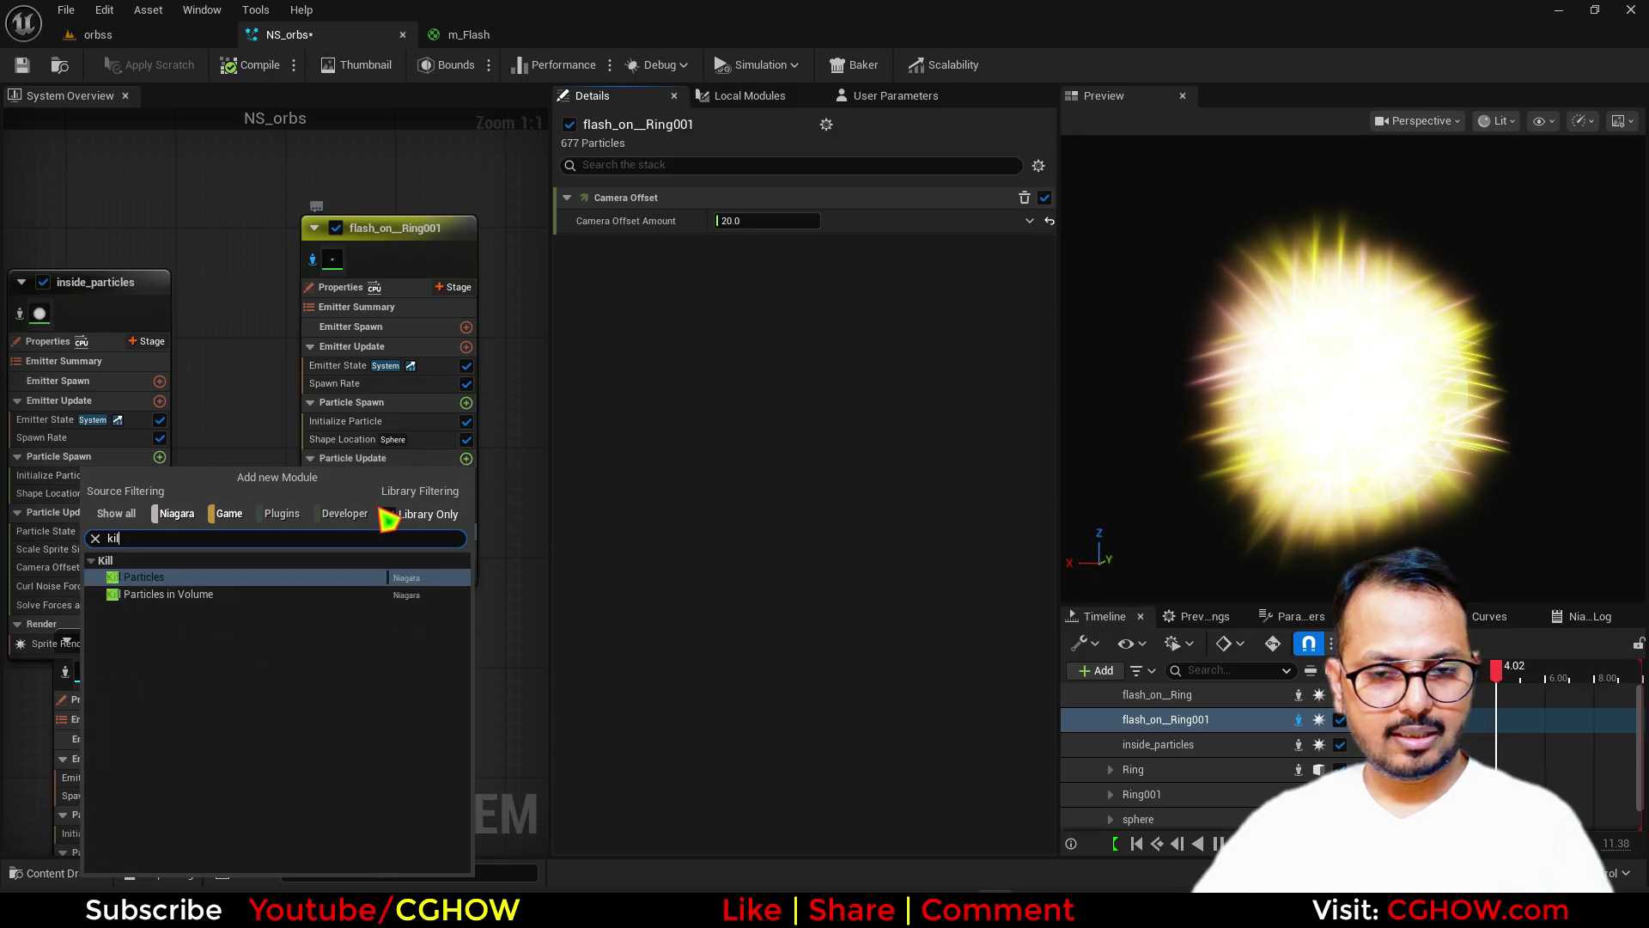
{"action": "left_click", "coordinate": [179, 597]}
{"action": "left_click", "coordinate": [758, 217]}
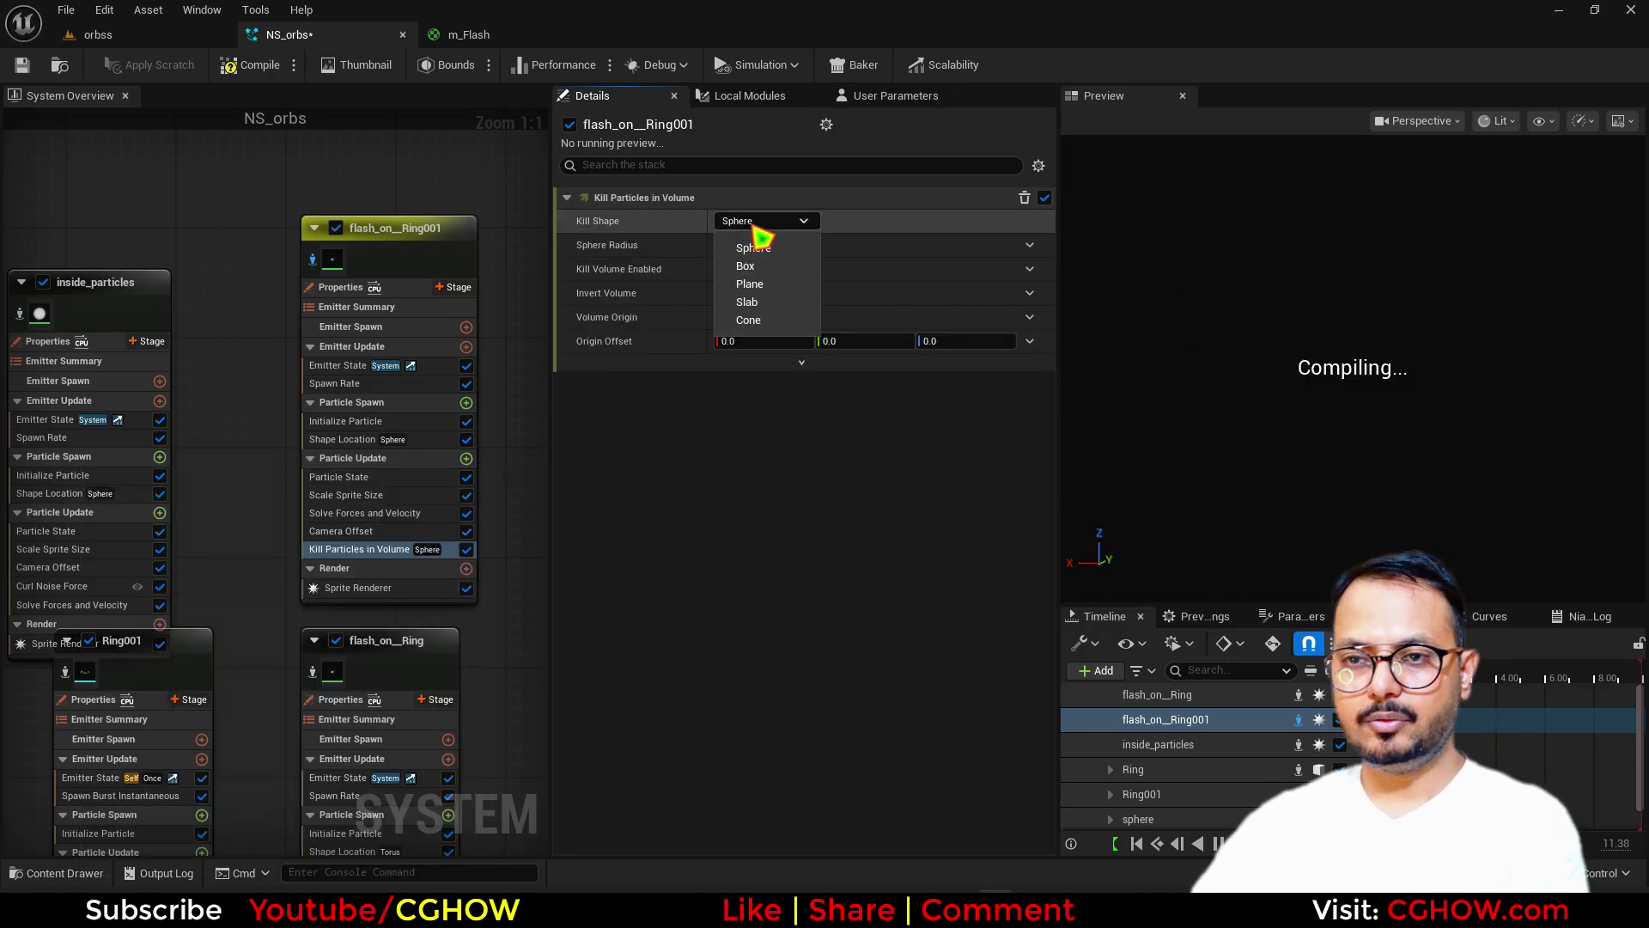
- Check the Shape Location radius, set the Kill Particles in Volume Sphere Radius to 23, and test Invert Volume, leaving it off
{"action": "left_click", "coordinate": [339, 435]}
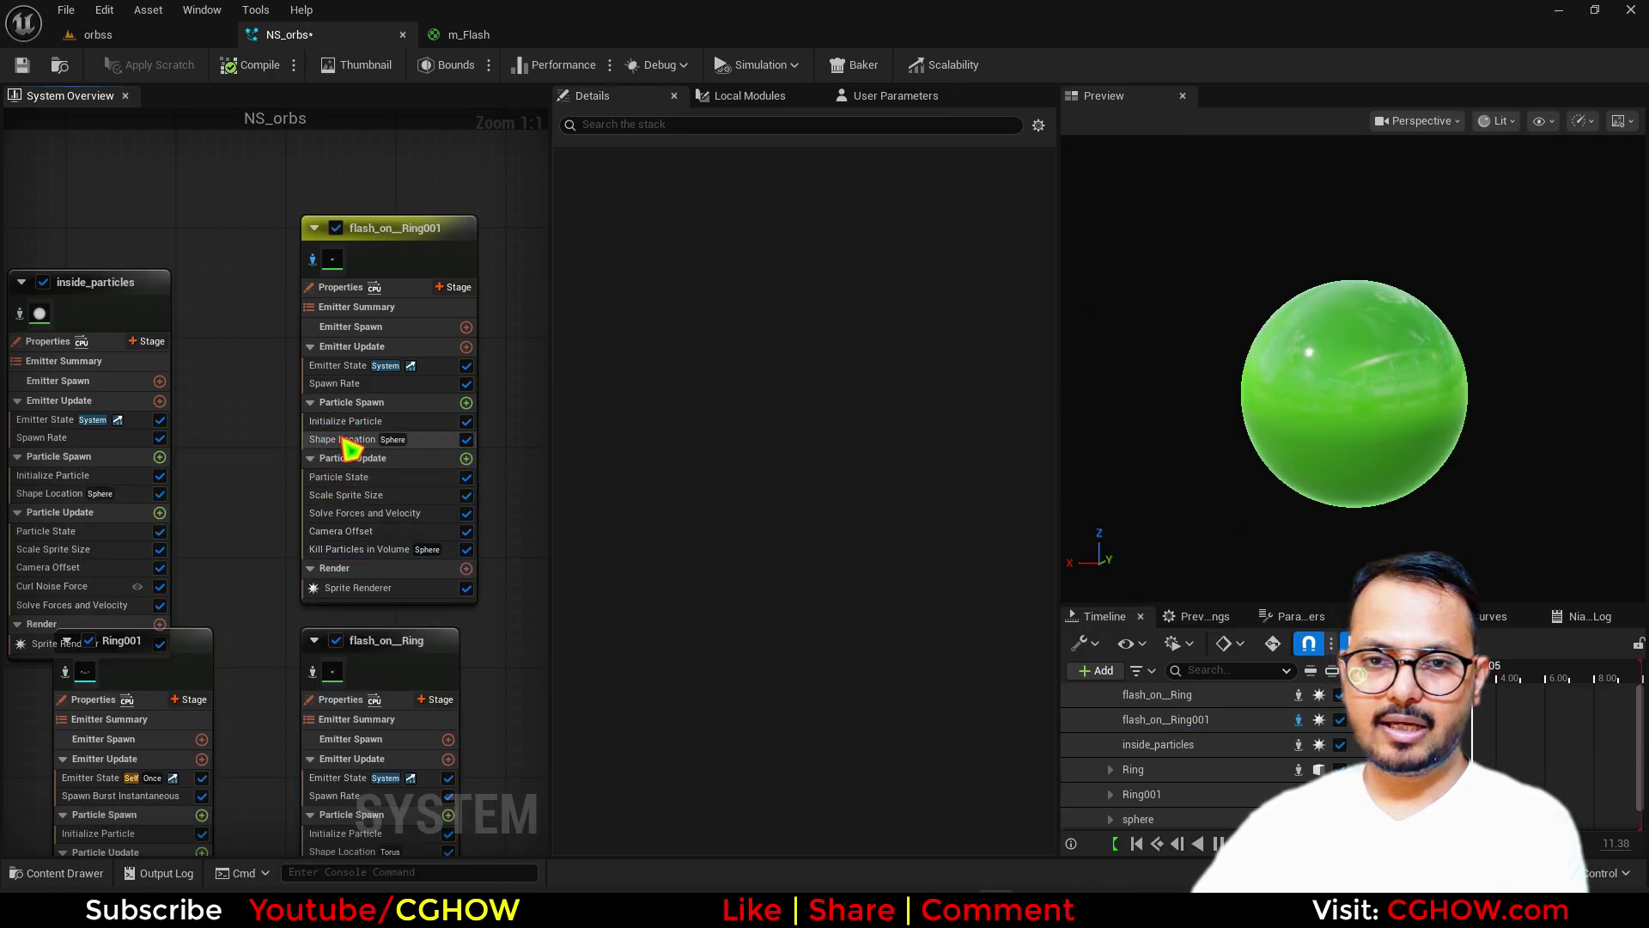
{"action": "left_click", "coordinate": [343, 439]}
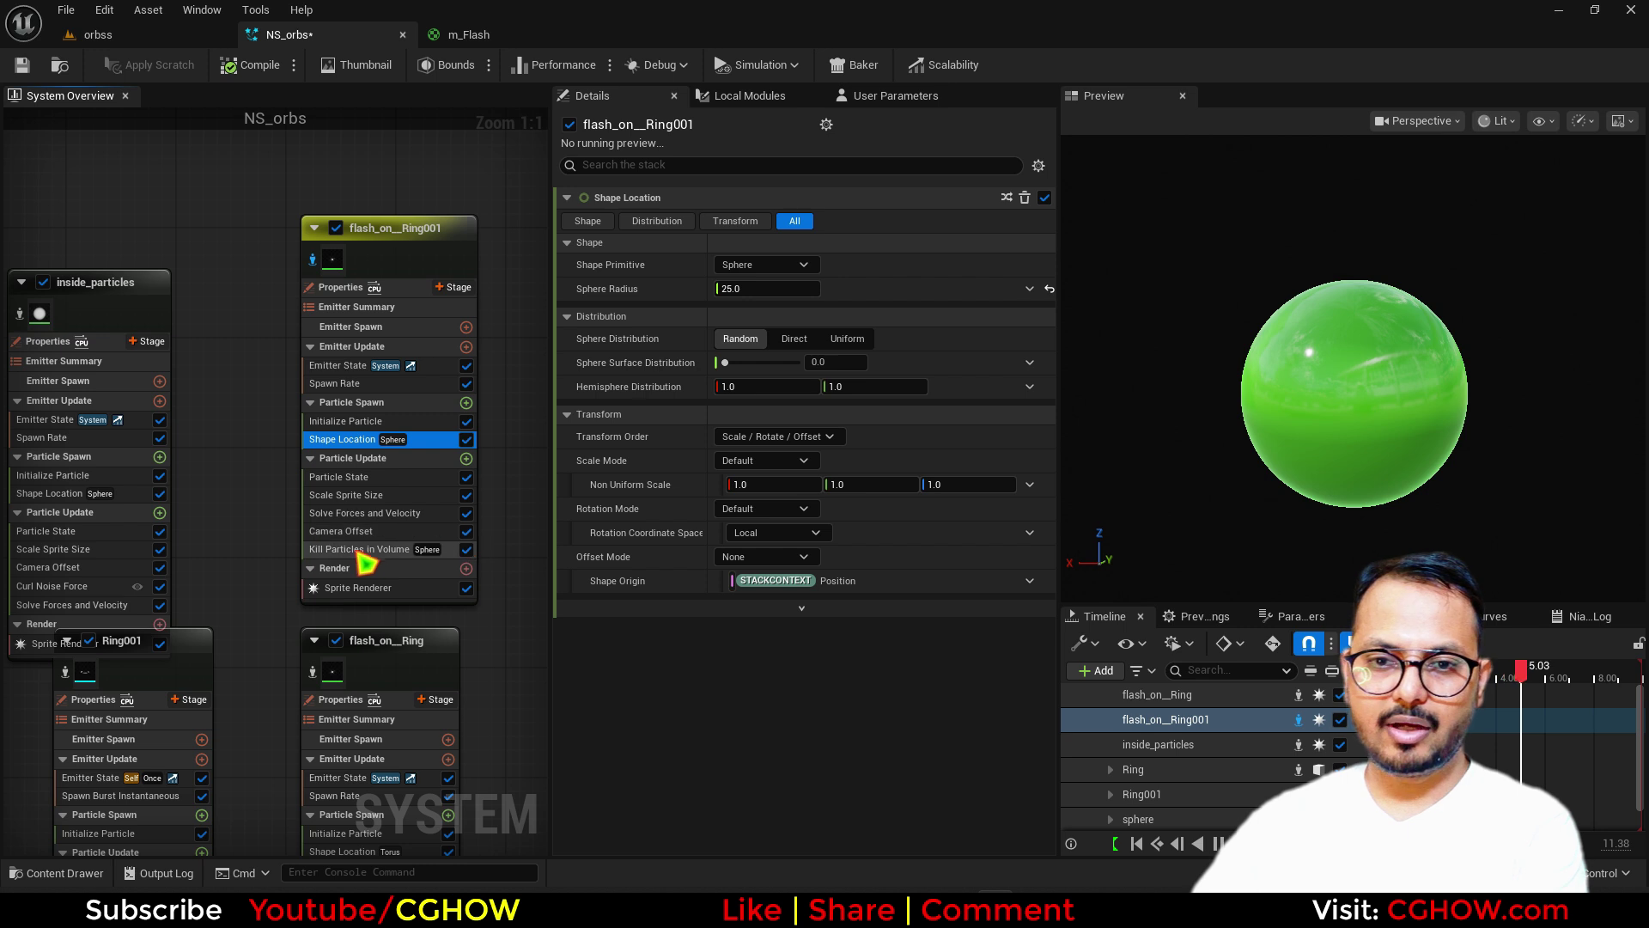
{"action": "left_click", "coordinate": [365, 551]}
{"action": "left_click", "coordinate": [751, 249]}
{"action": "type", "text": "2"}
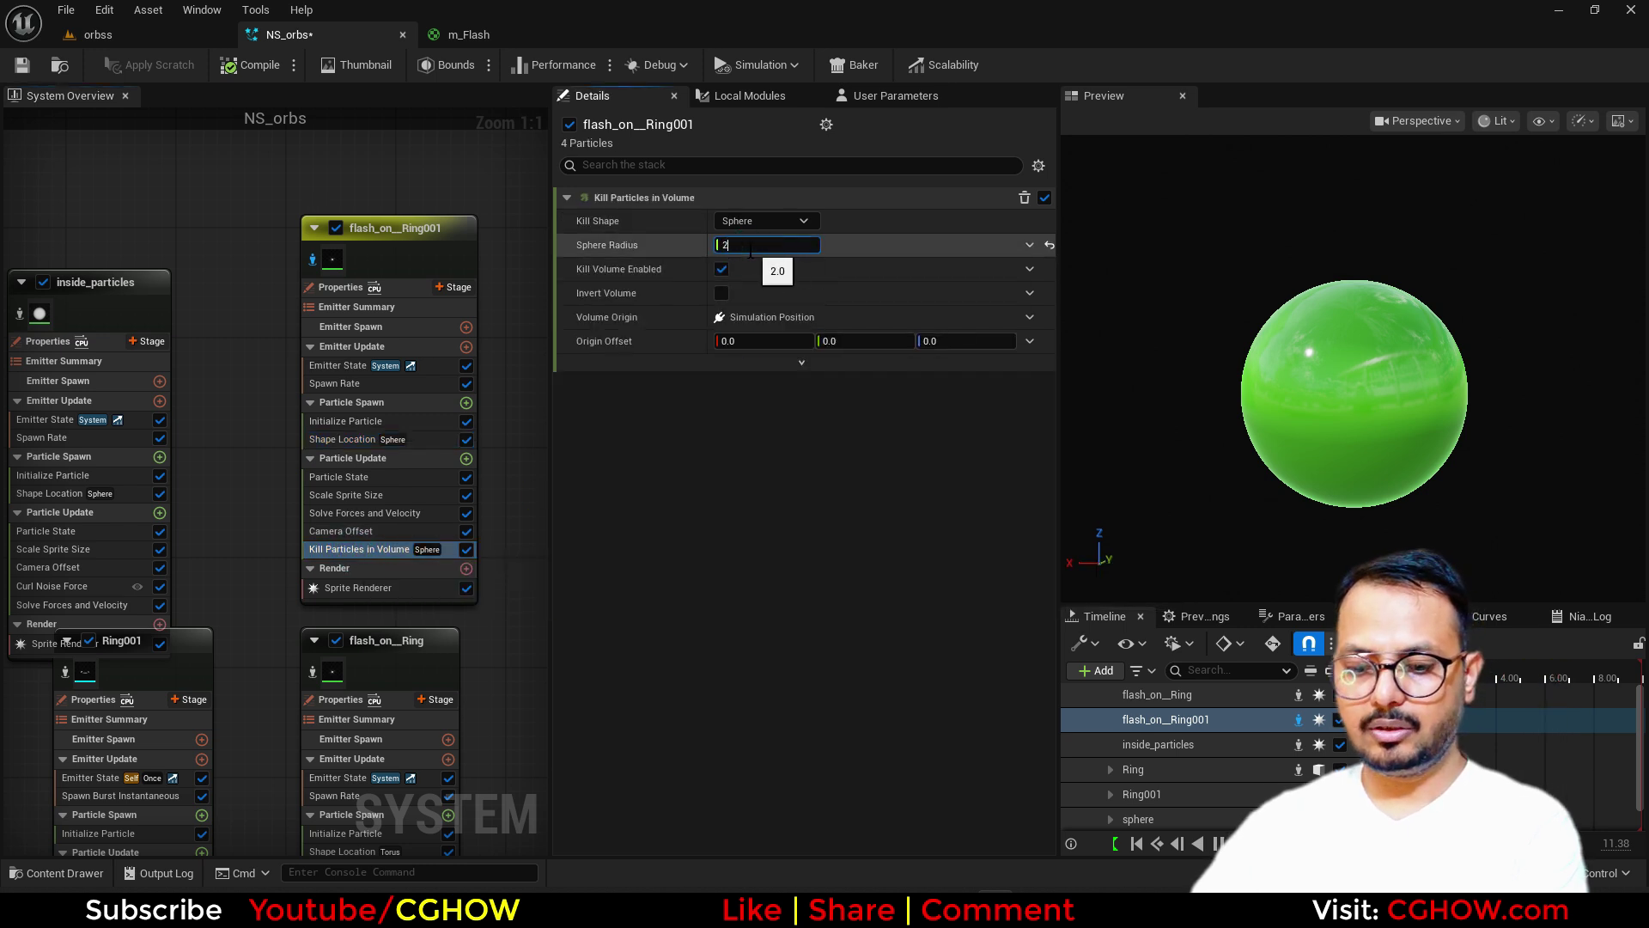
{"action": "type", "text": "3"}
{"action": "key", "text": "Return"}
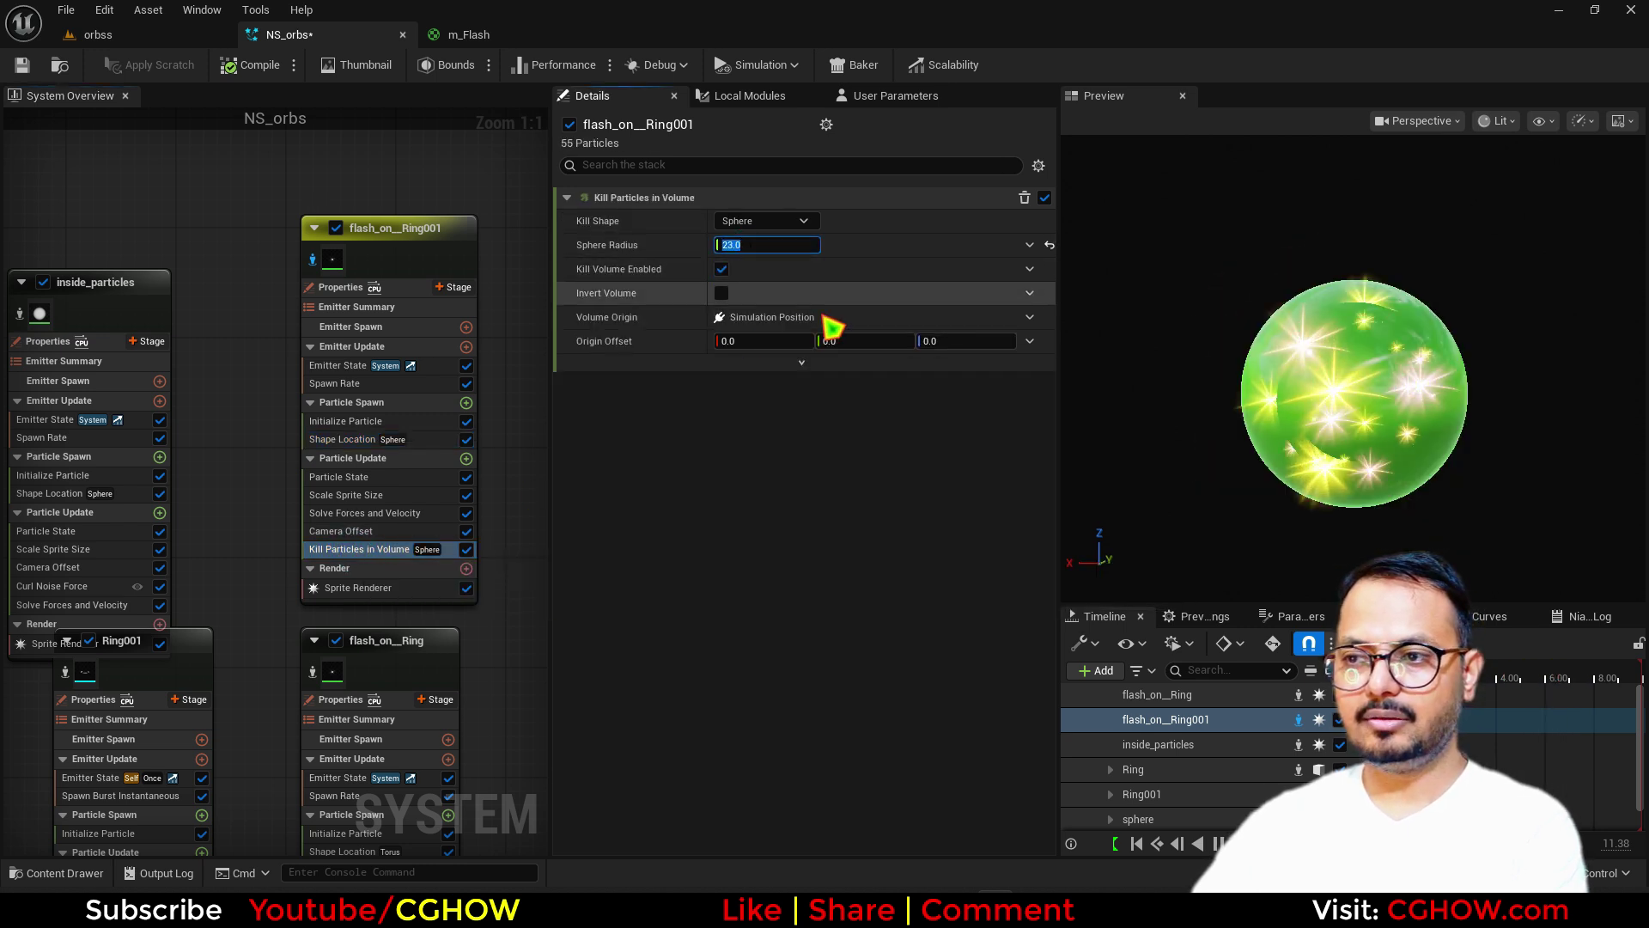
{"action": "left_click", "coordinate": [722, 292]}
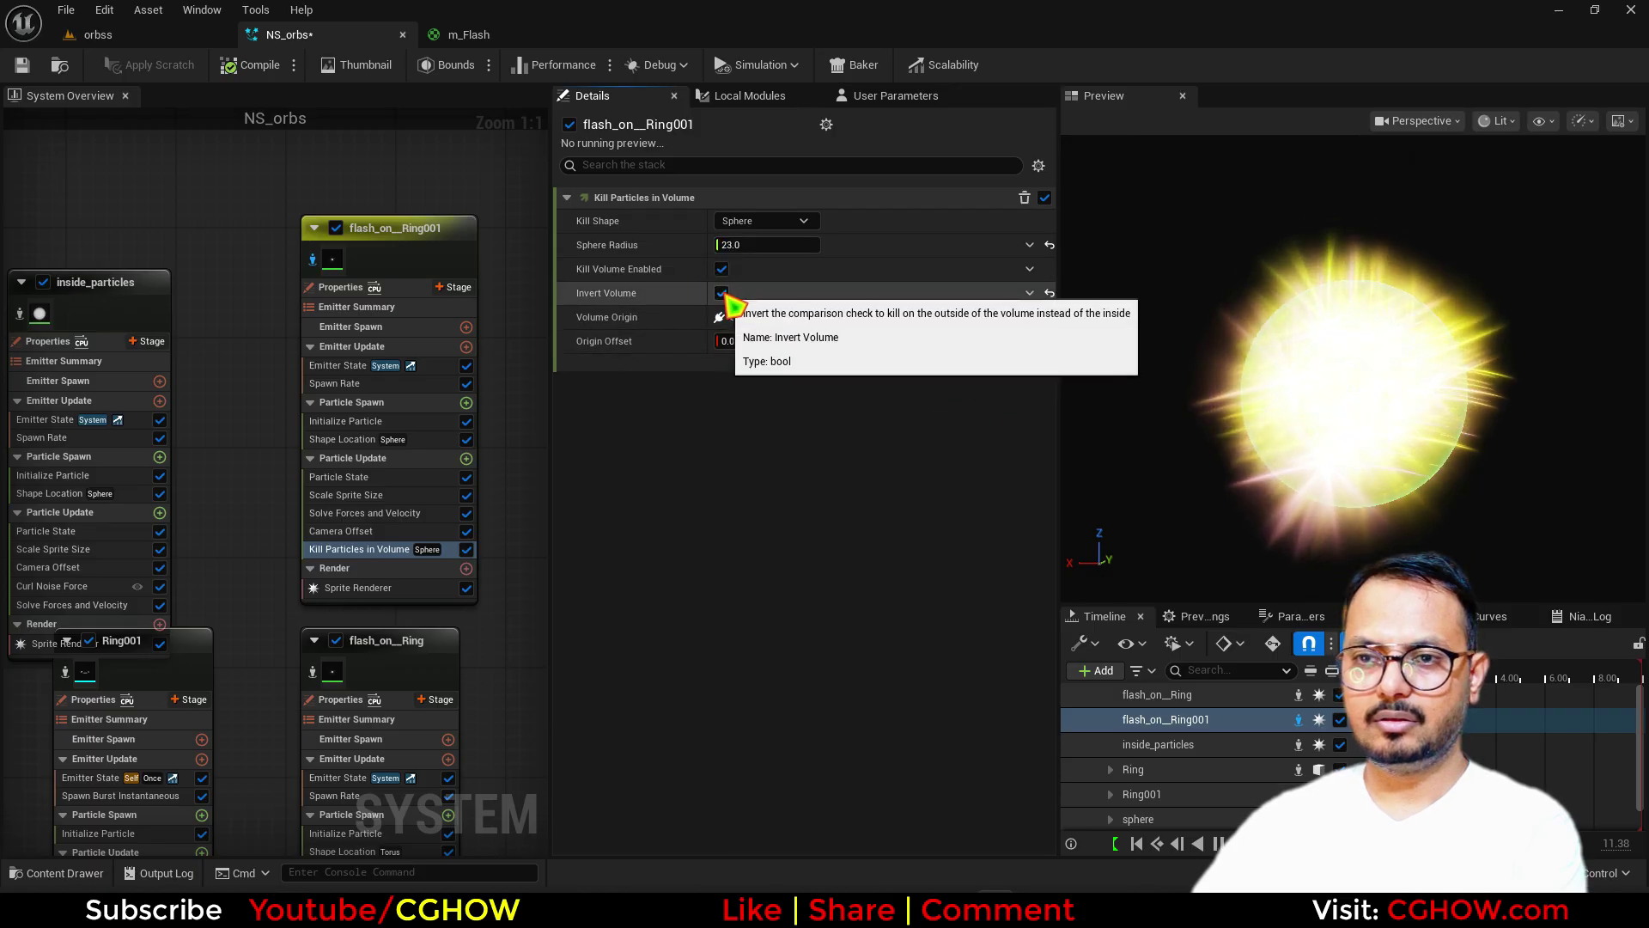
{"action": "left_click", "coordinate": [721, 293]}
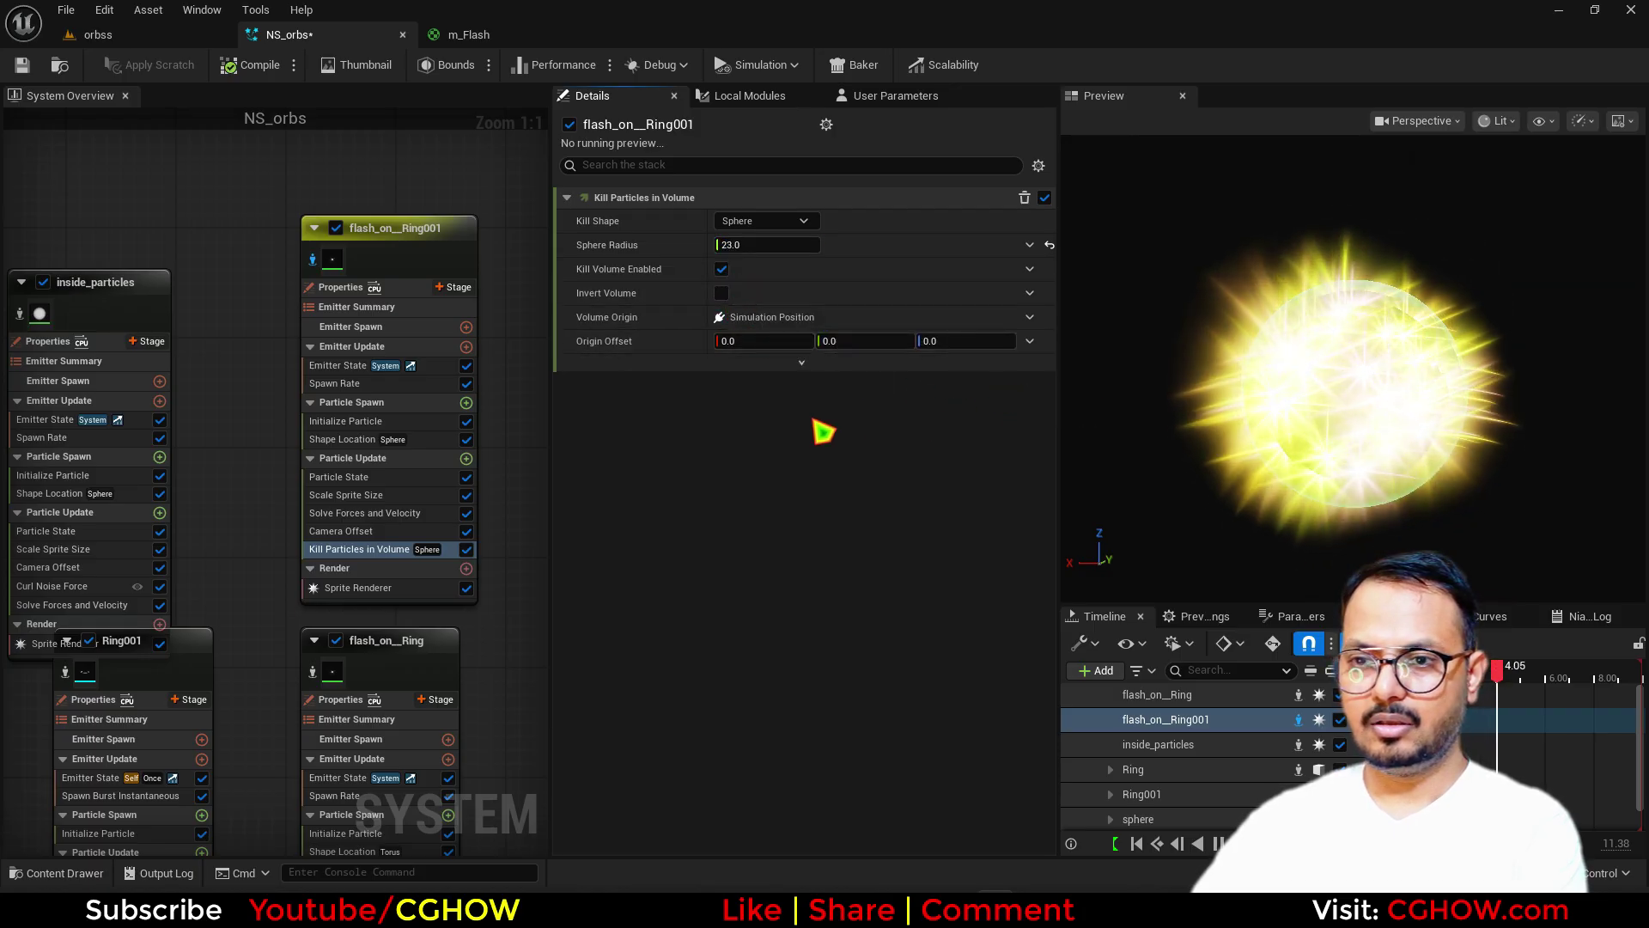